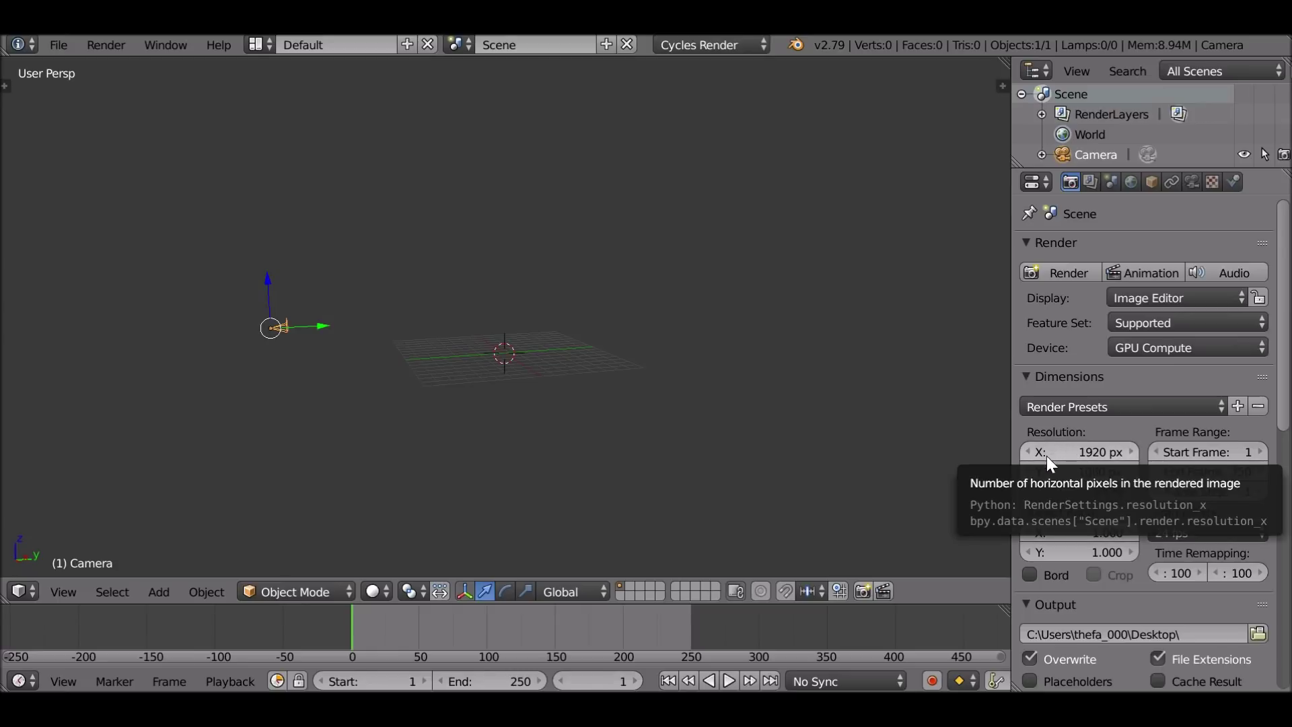
Adjust the render resolution percentage and turn the main view into a Movie Clip Editor.
{"action": "mouse_move", "coordinate": [1109, 491]}
{"action": "left_mouse_down"}
{"action": "mouse_move", "coordinate": [1063, 492]}
{"action": "mouse_move", "coordinate": [1112, 487]}
{"action": "left_mouse_up"}
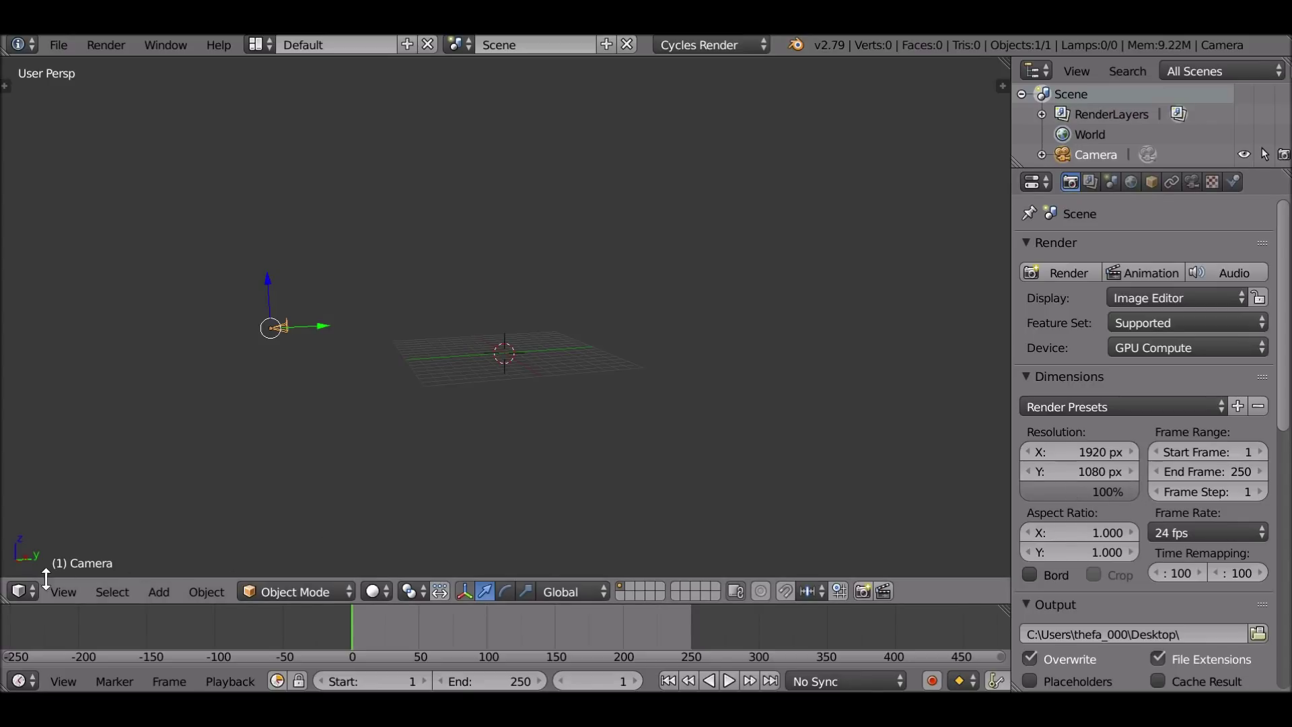
{"action": "left_click", "coordinate": [22, 590]}
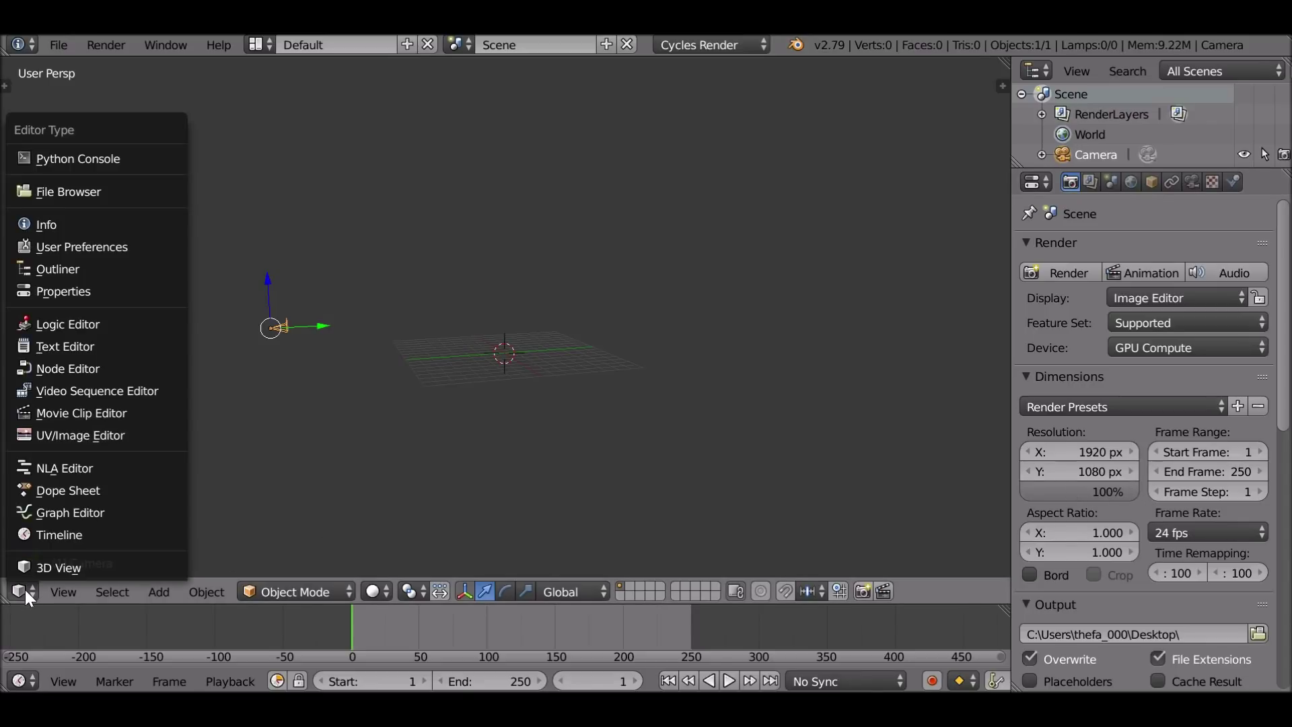
{"action": "left_click", "coordinate": [85, 414]}
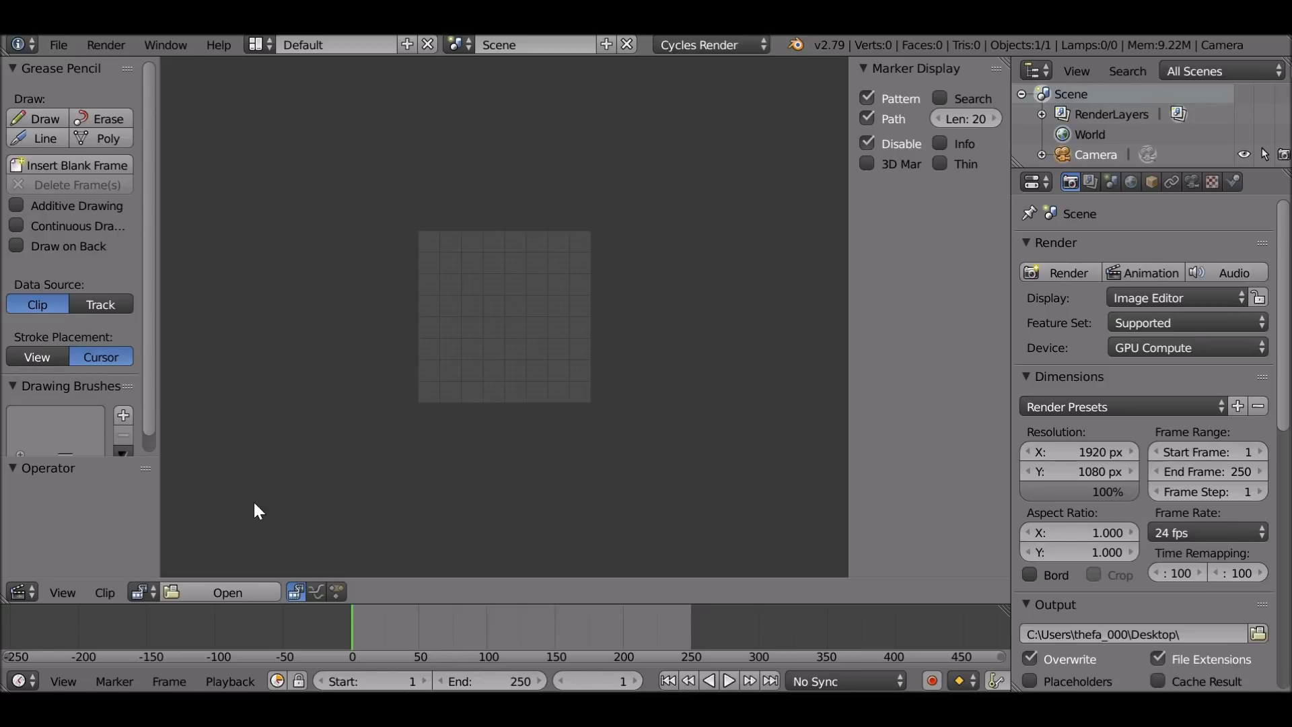
Load the bar footage clip from the Videoassets bookmarked folder.
{"action": "left_click", "coordinate": [225, 591]}
{"action": "scroll", "coordinate": [66, 282], "scroll_direction": "down", "scroll_amount": 1}
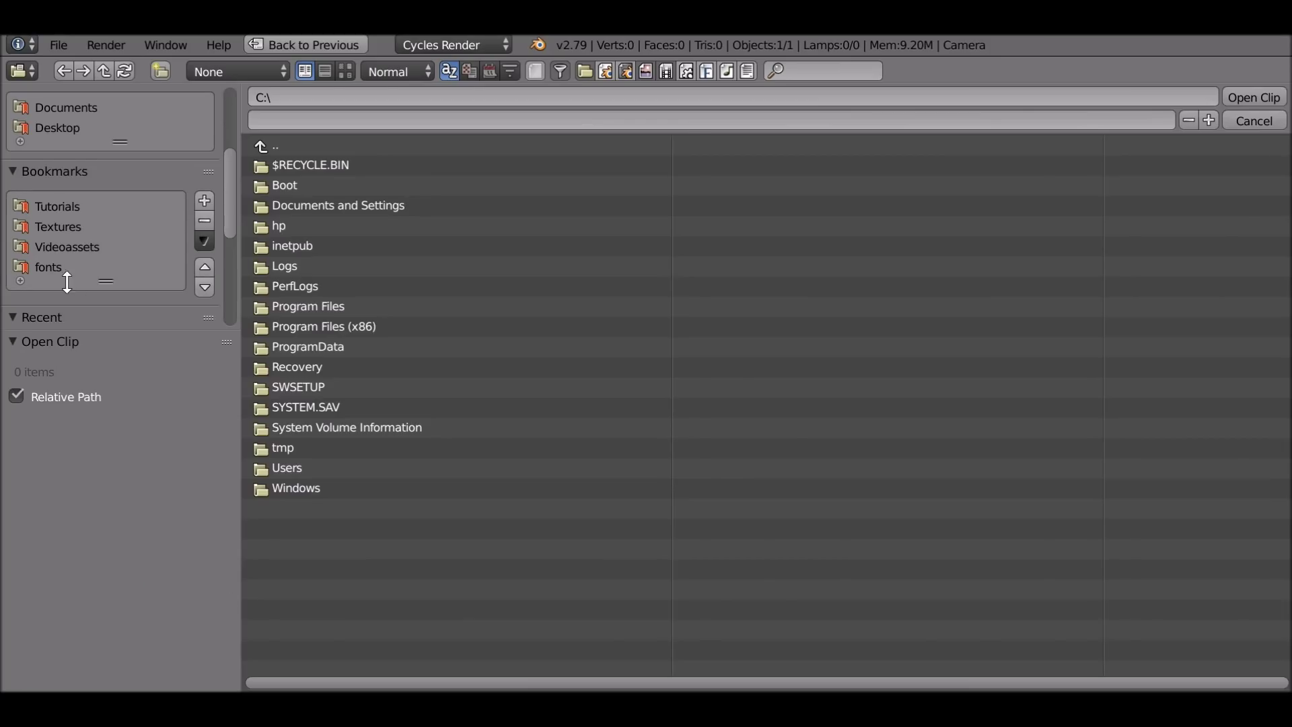
{"action": "left_click", "coordinate": [66, 247]}
{"action": "left_click", "coordinate": [345, 71]}
{"action": "scroll", "coordinate": [531, 231], "scroll_direction": "down", "scroll_amount": 10}
{"action": "double_click", "coordinate": [935, 434]}
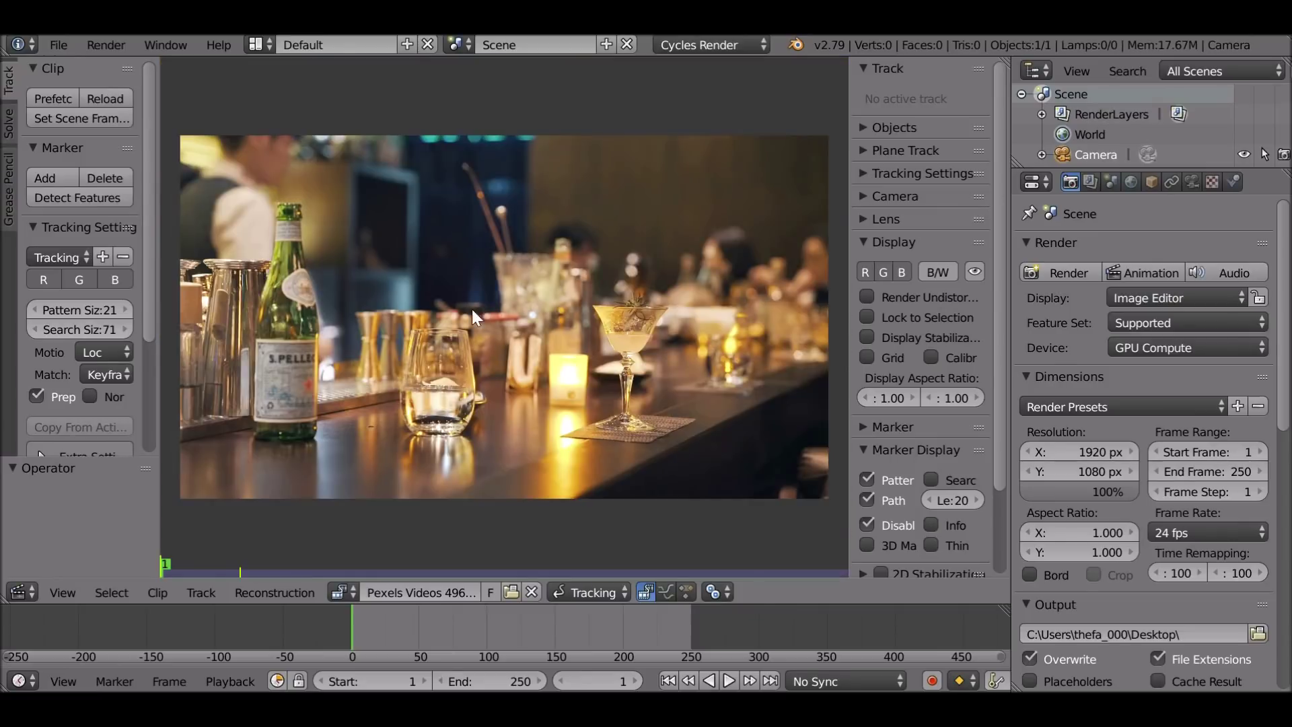
Set the scene frame range to match the clip, ending at frame 197.
{"action": "scroll", "coordinate": [464, 354], "scroll_direction": "down", "scroll_amount": 1}
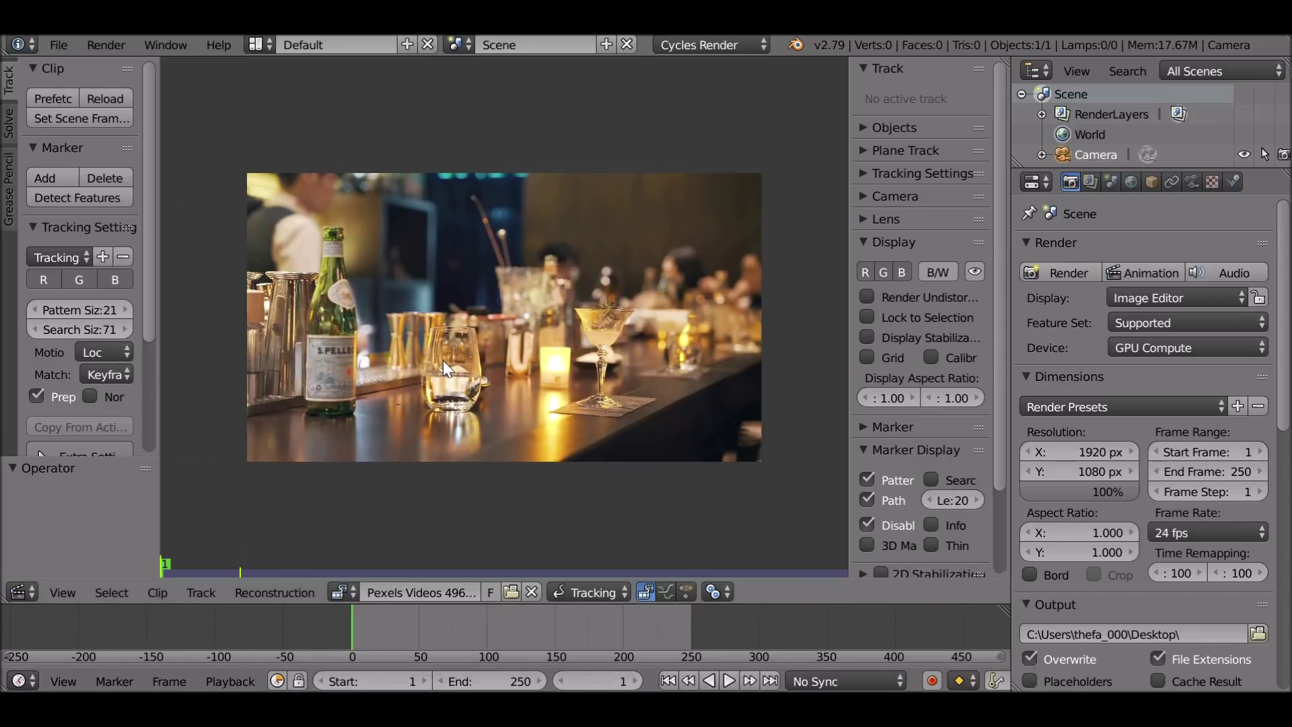
{"action": "left_click", "coordinate": [79, 120]}
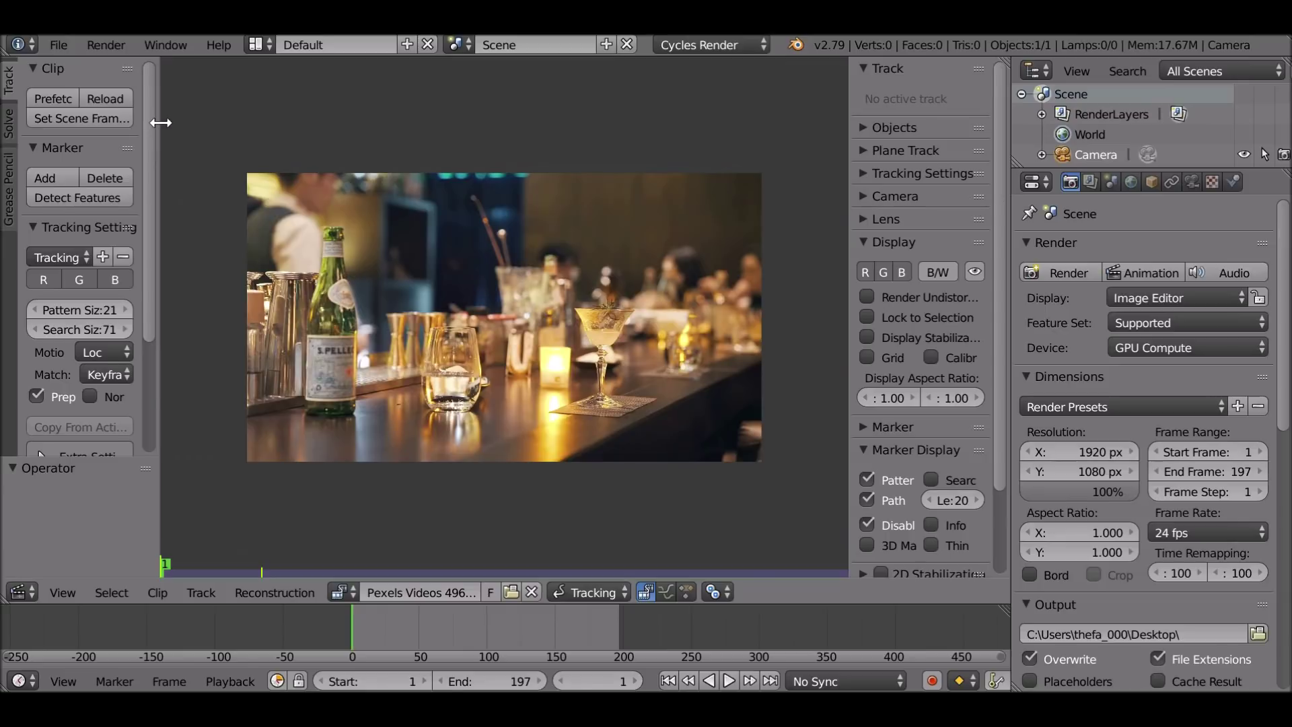
{"action": "left_click_drag", "start_coordinate": [160, 122], "coordinate": [210, 122]}
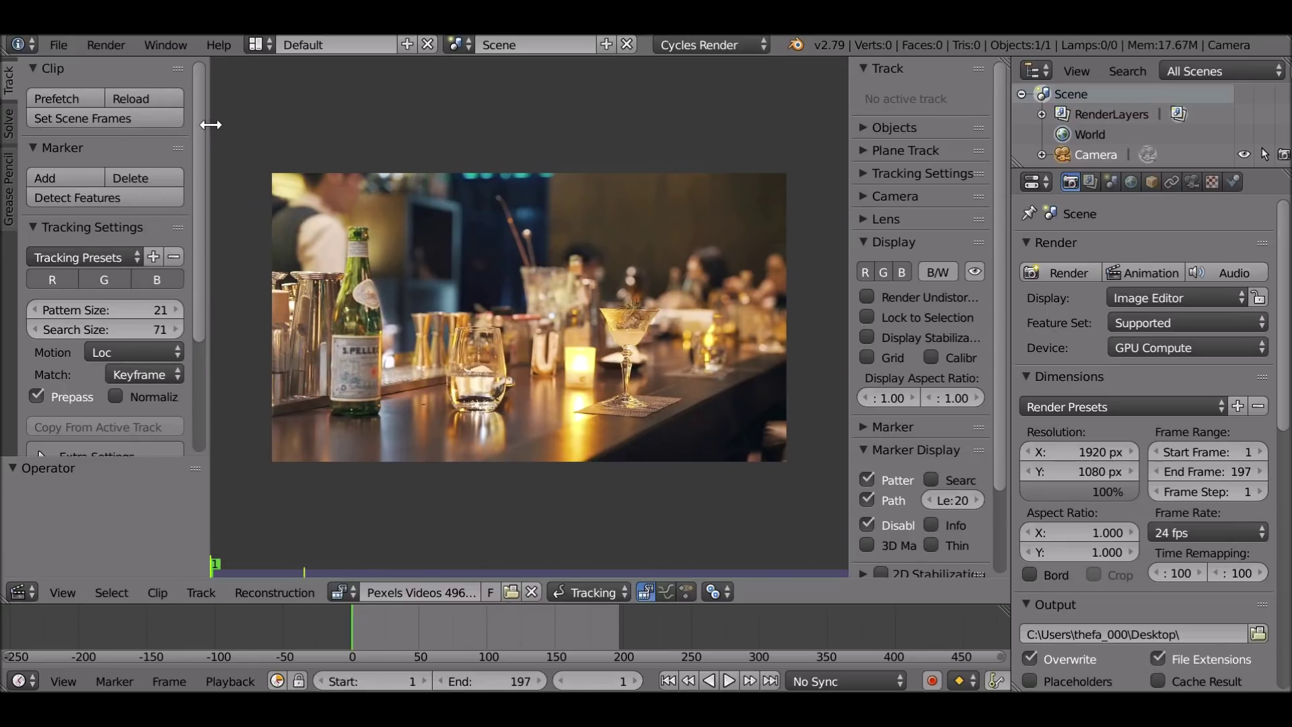
Prefetch the bar clip into memory and preview it with Alt+A playback.
{"action": "left_click", "coordinate": [58, 98]}
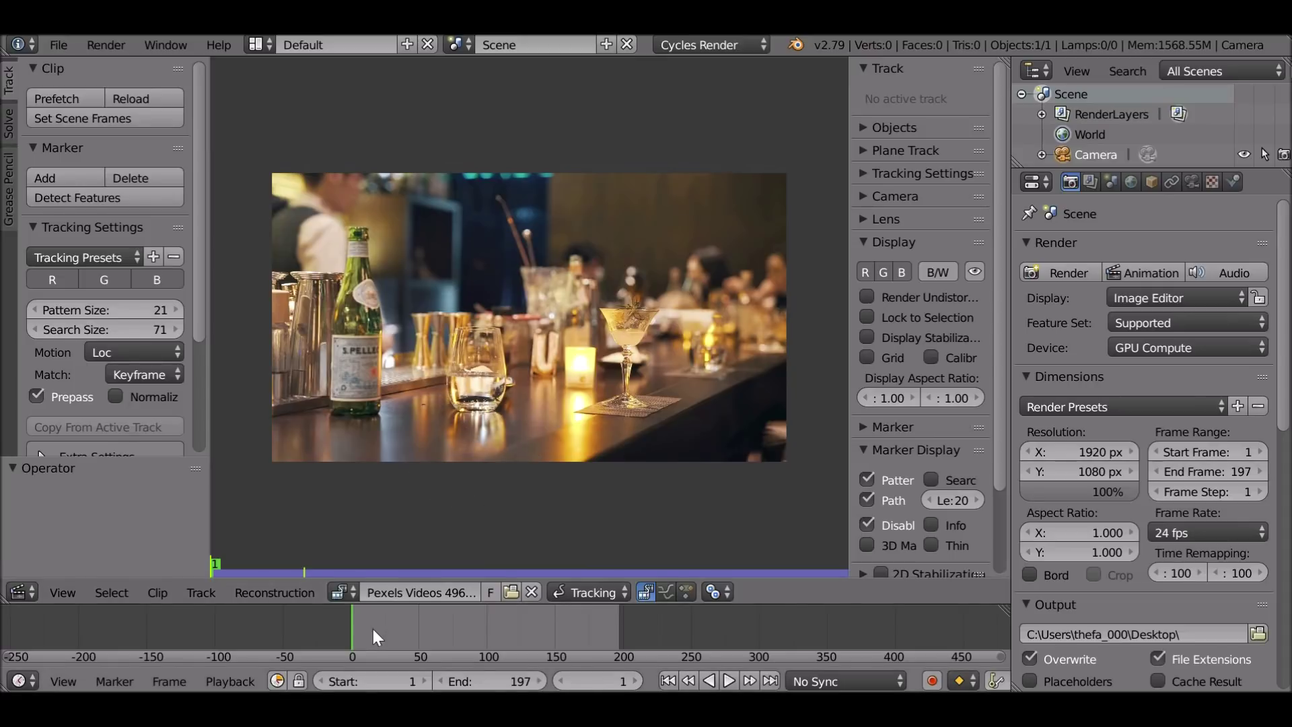
{"action": "key", "text": "alt+a"}
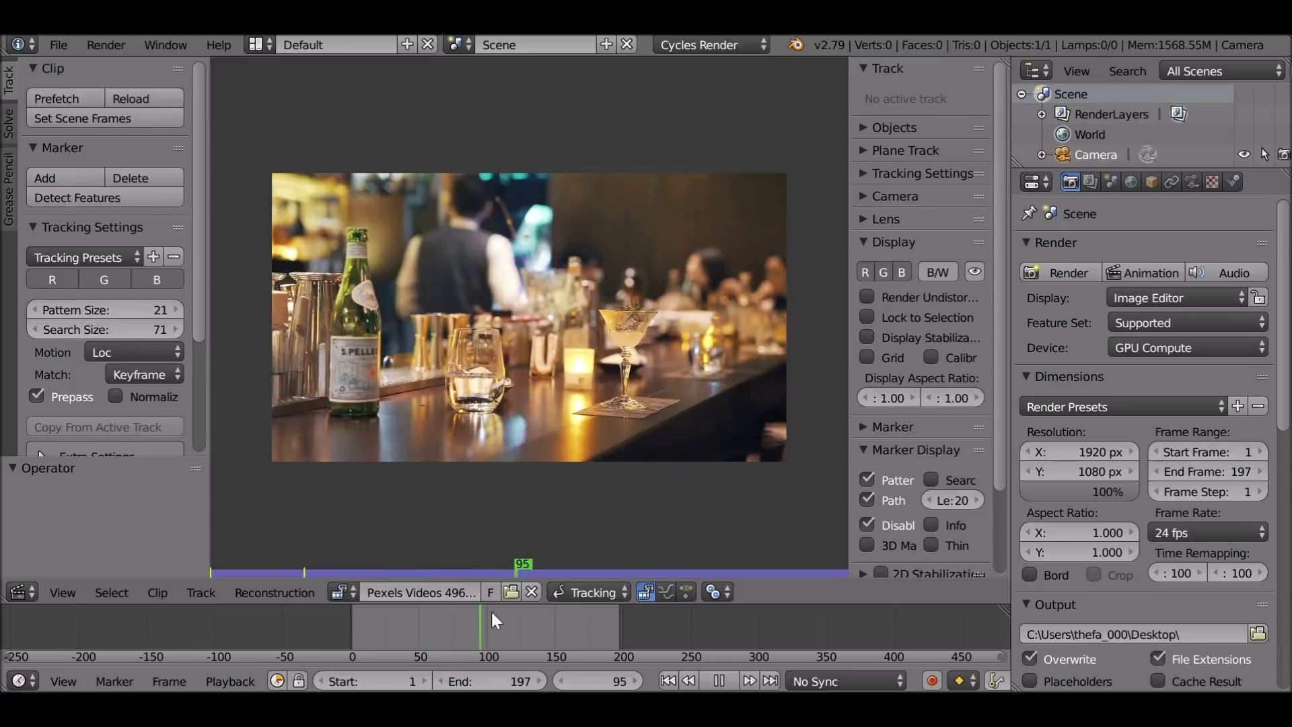
{"action": "key", "text": "Escape"}
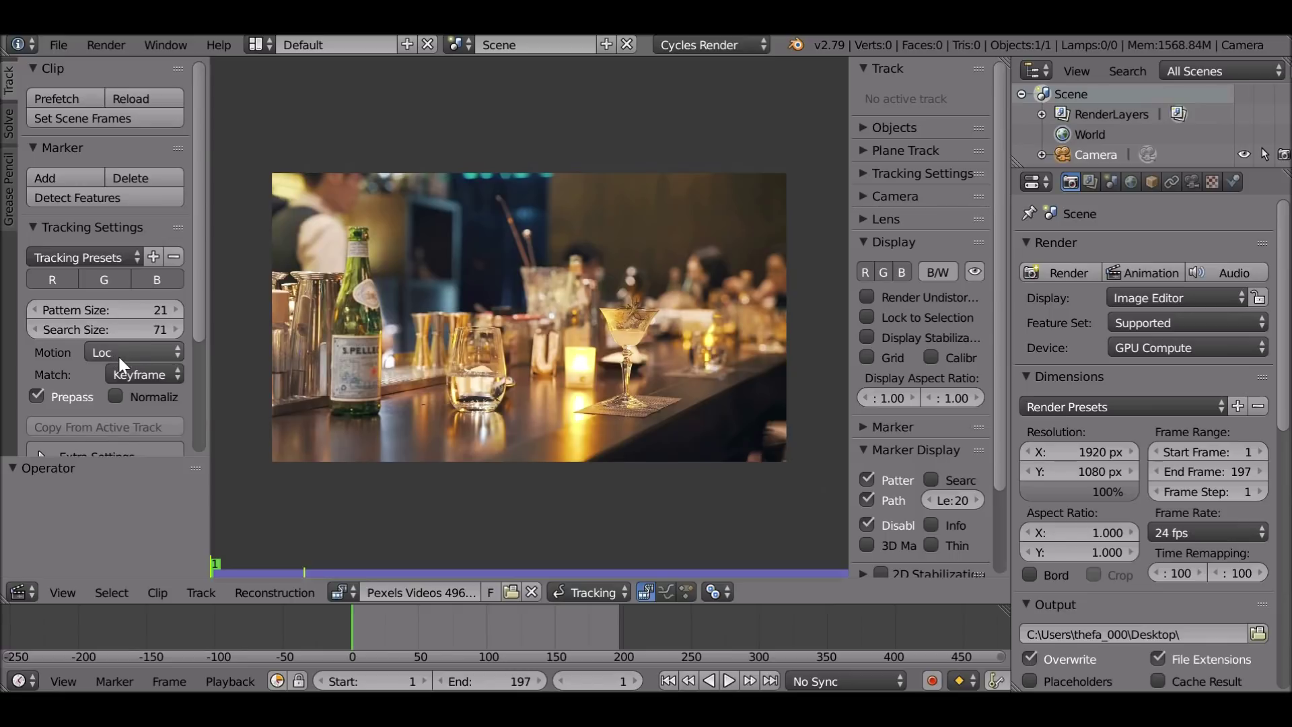
Set tracking Match to Previous frame and enable Normalize.
{"action": "left_click", "coordinate": [146, 376]}
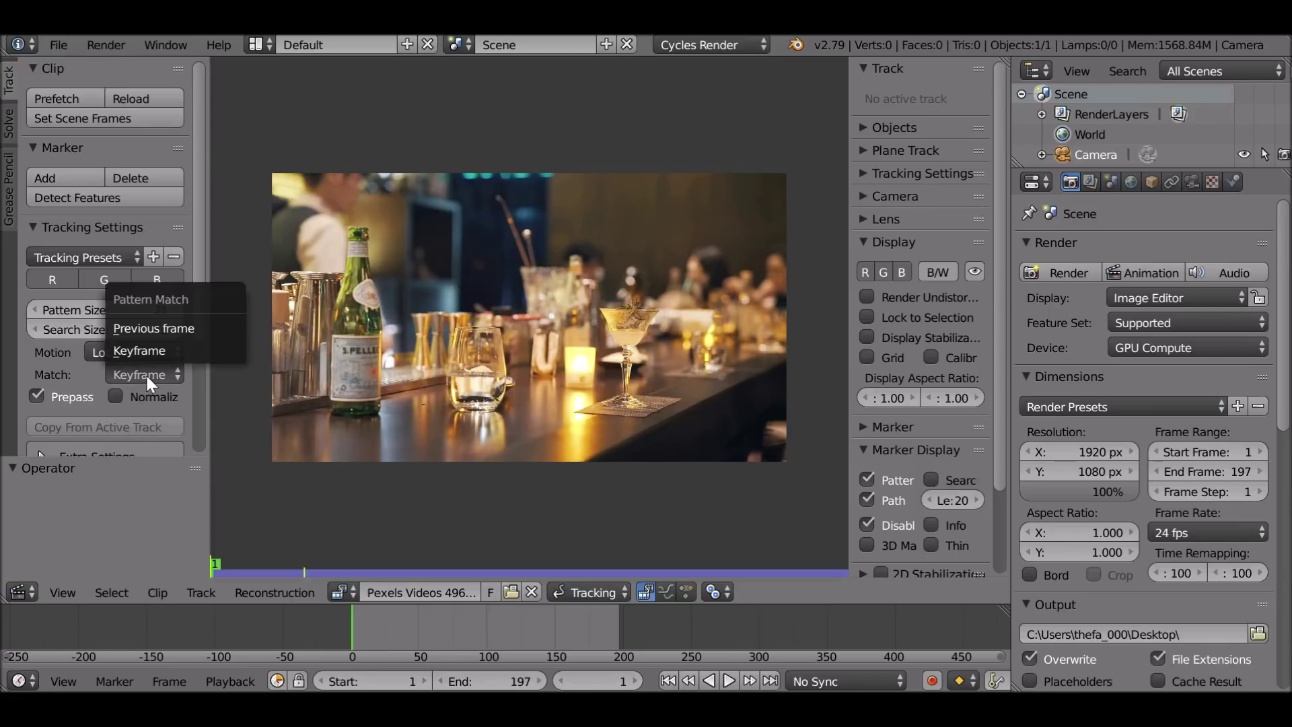
{"action": "left_click", "coordinate": [155, 329]}
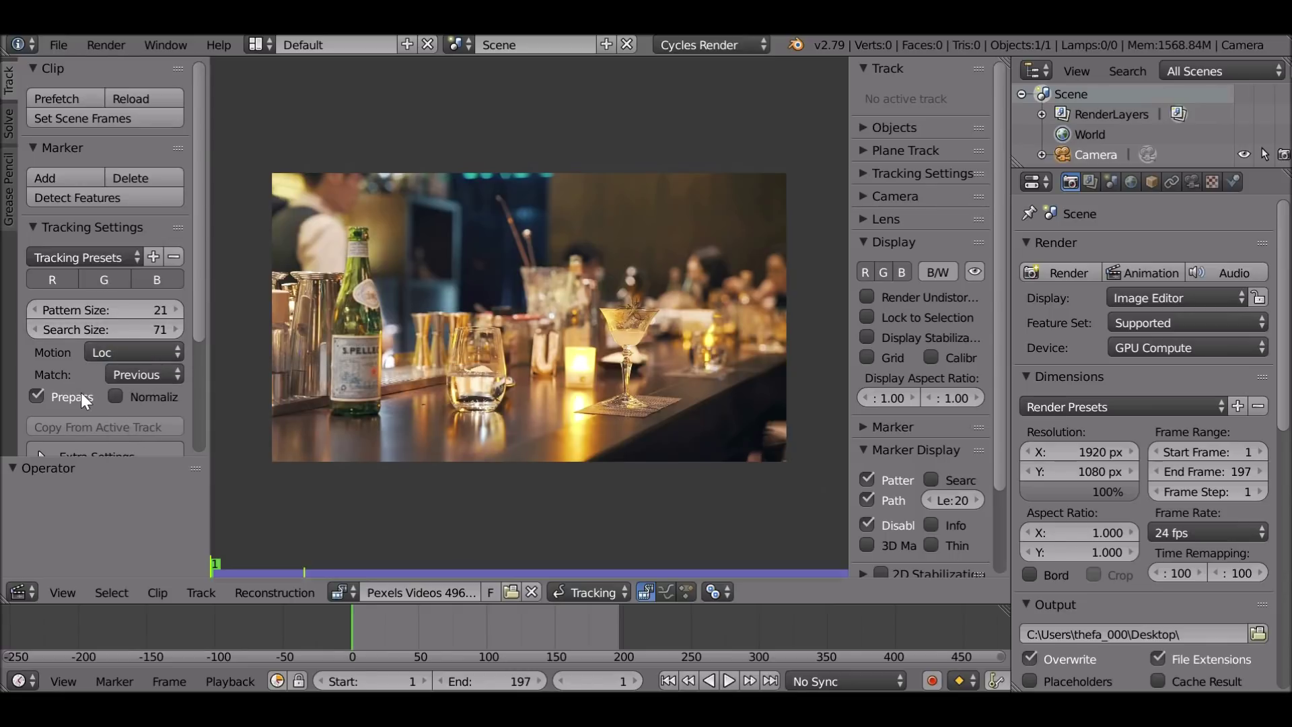
{"action": "left_click", "coordinate": [134, 402]}
{"action": "scroll", "coordinate": [538, 409], "scroll_direction": "up", "scroll_amount": 5}
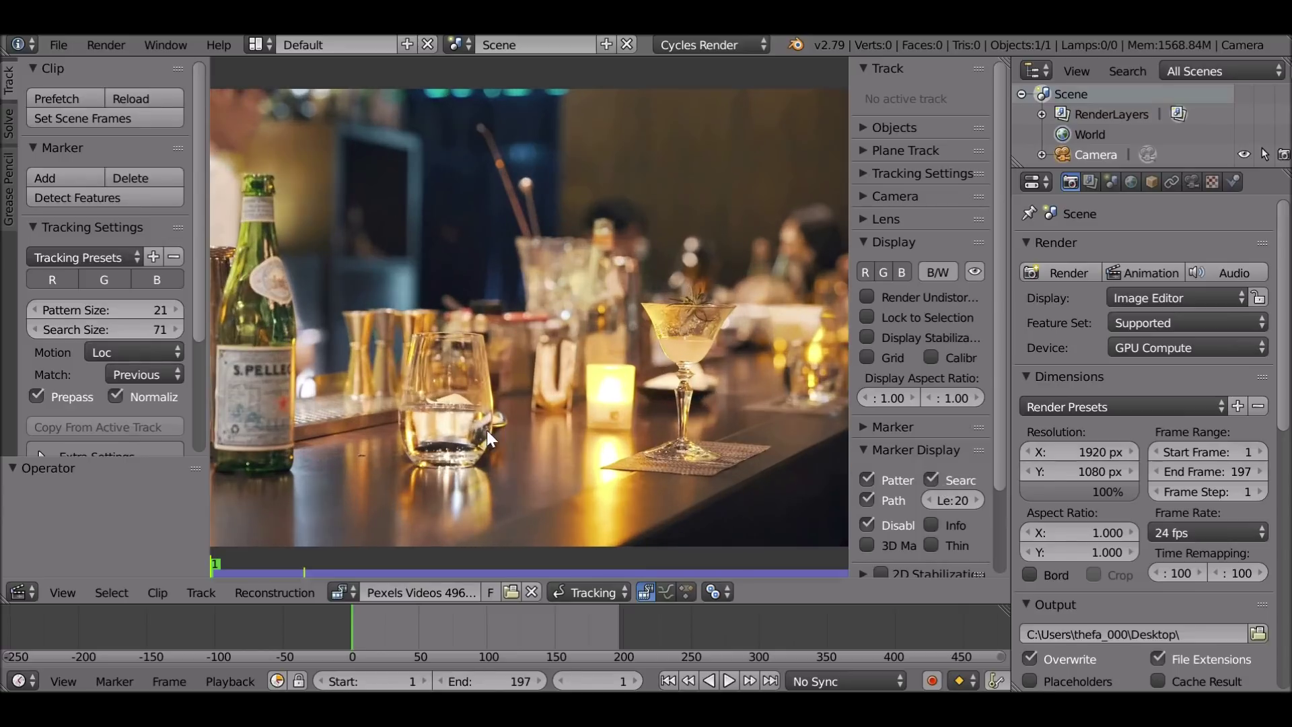
{"action": "scroll", "coordinate": [517, 397], "scroll_direction": "up", "scroll_amount": 3}
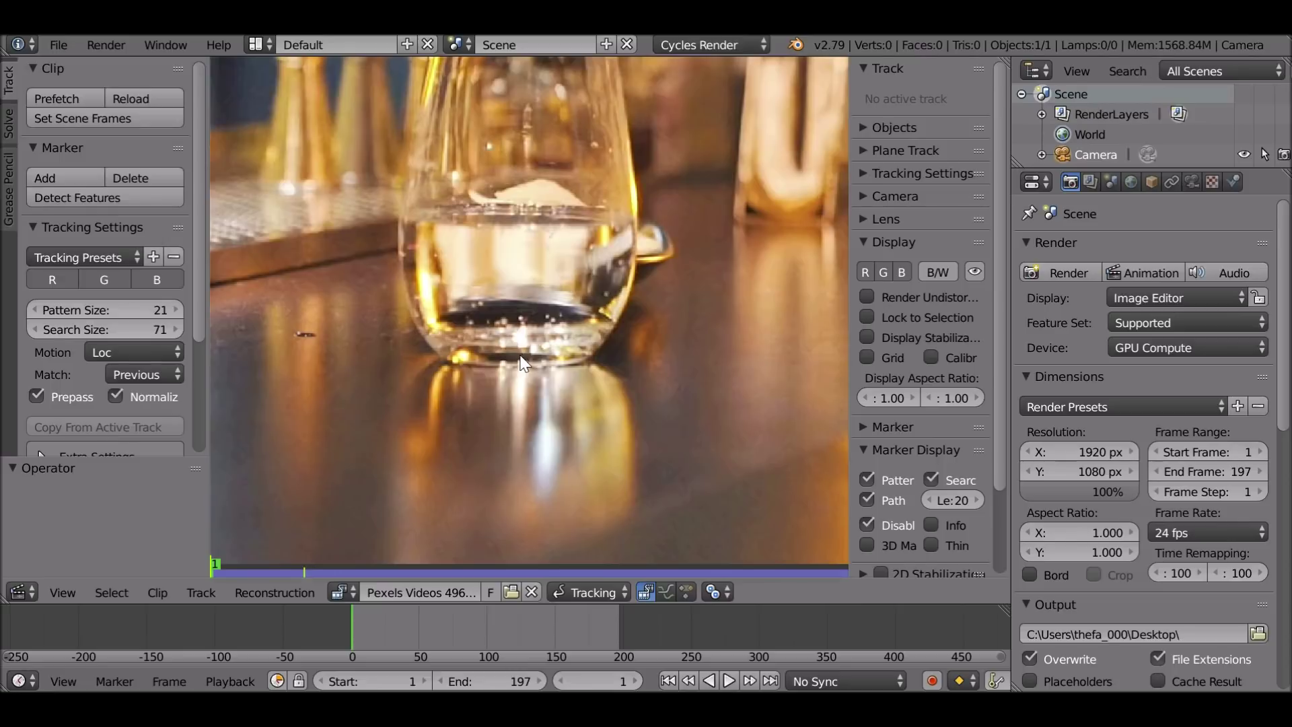
Place a tracking marker on the glass base, enlarge it about 1.4 times and nudge it right.
{"action": "left_click", "coordinate": [501, 366], "text": "ctrl"}
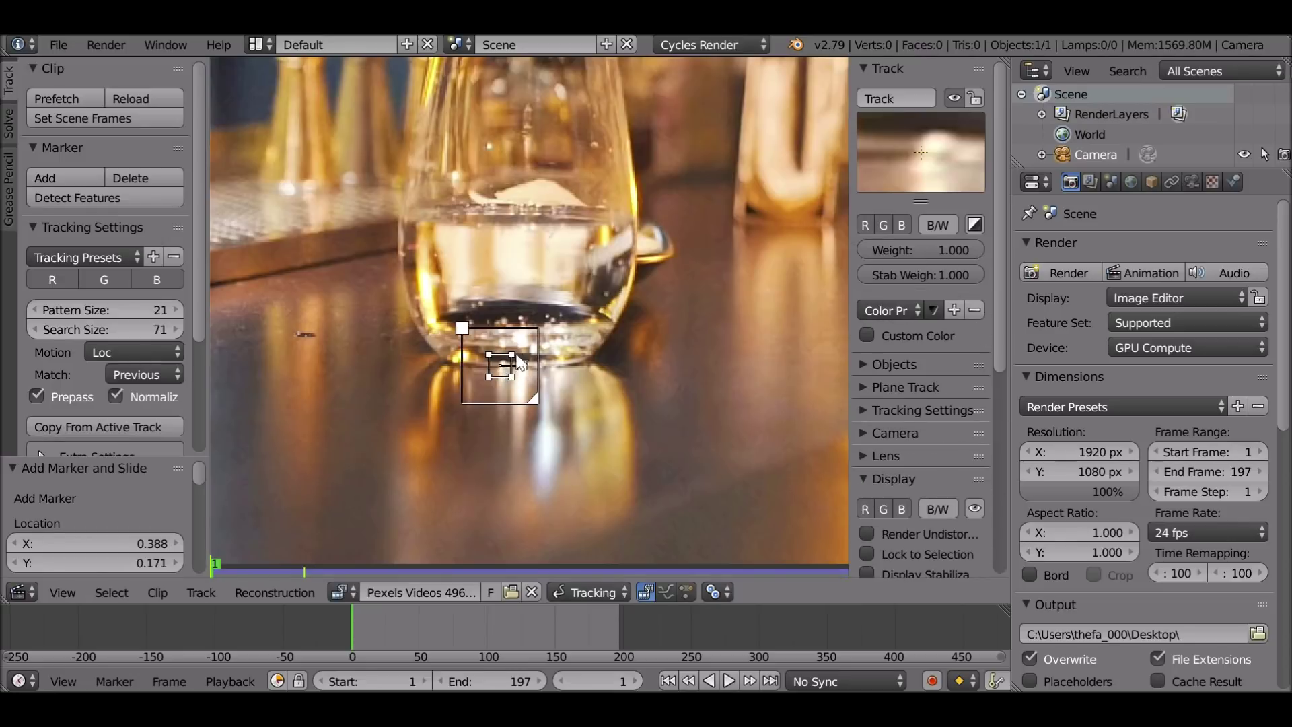
{"action": "scroll", "coordinate": [505, 377], "scroll_direction": "up", "scroll_amount": 3}
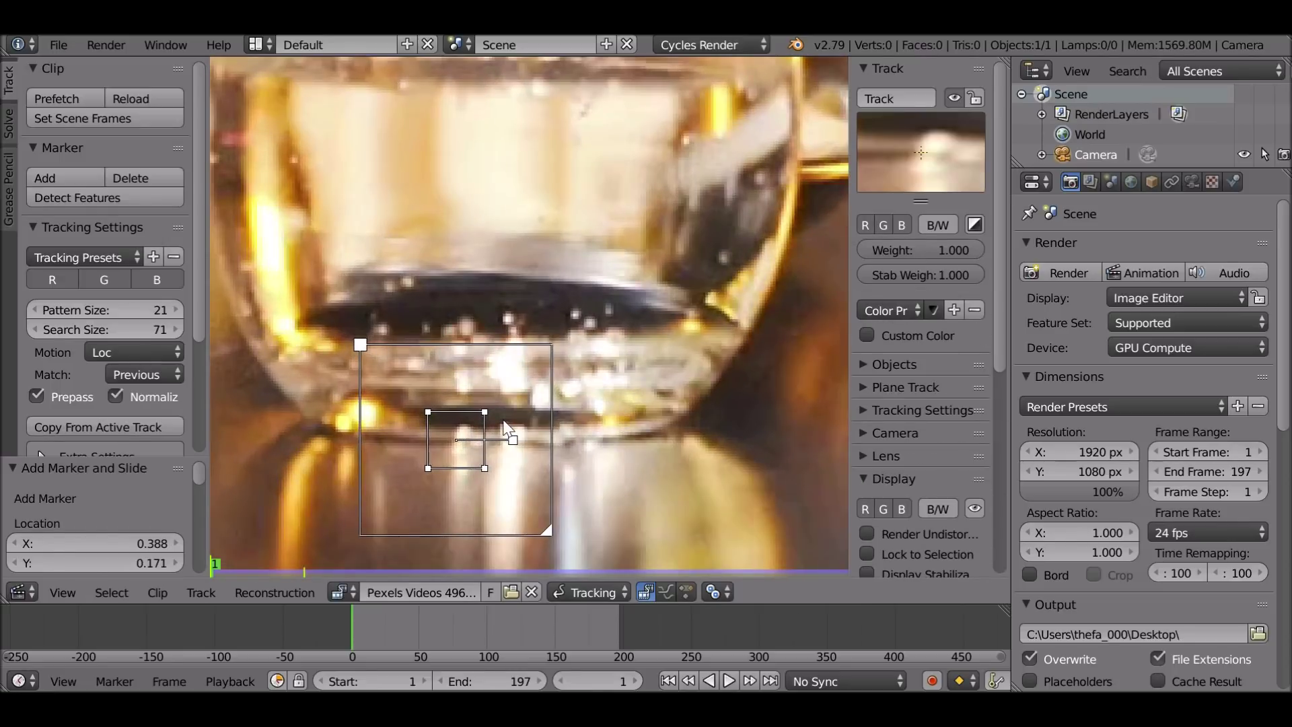
{"action": "key", "text": "s"}
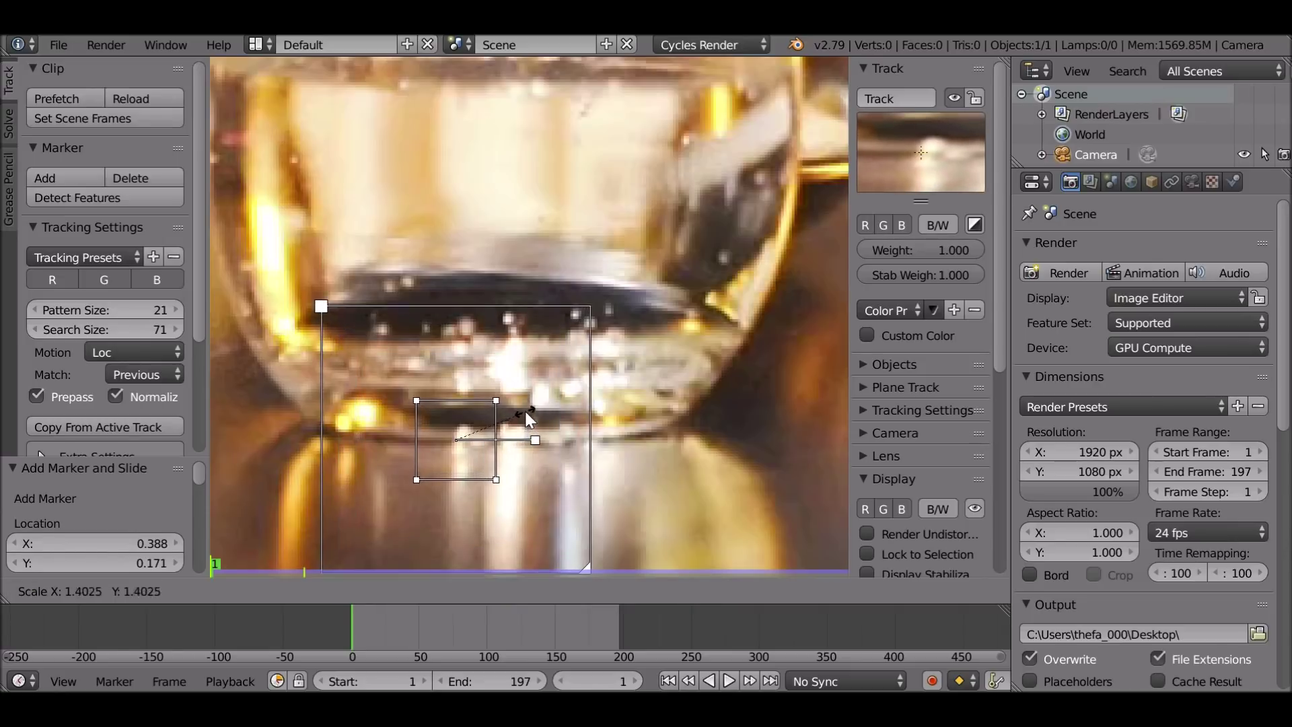
{"action": "left_click", "coordinate": [524, 418]}
{"action": "key", "text": "g"}
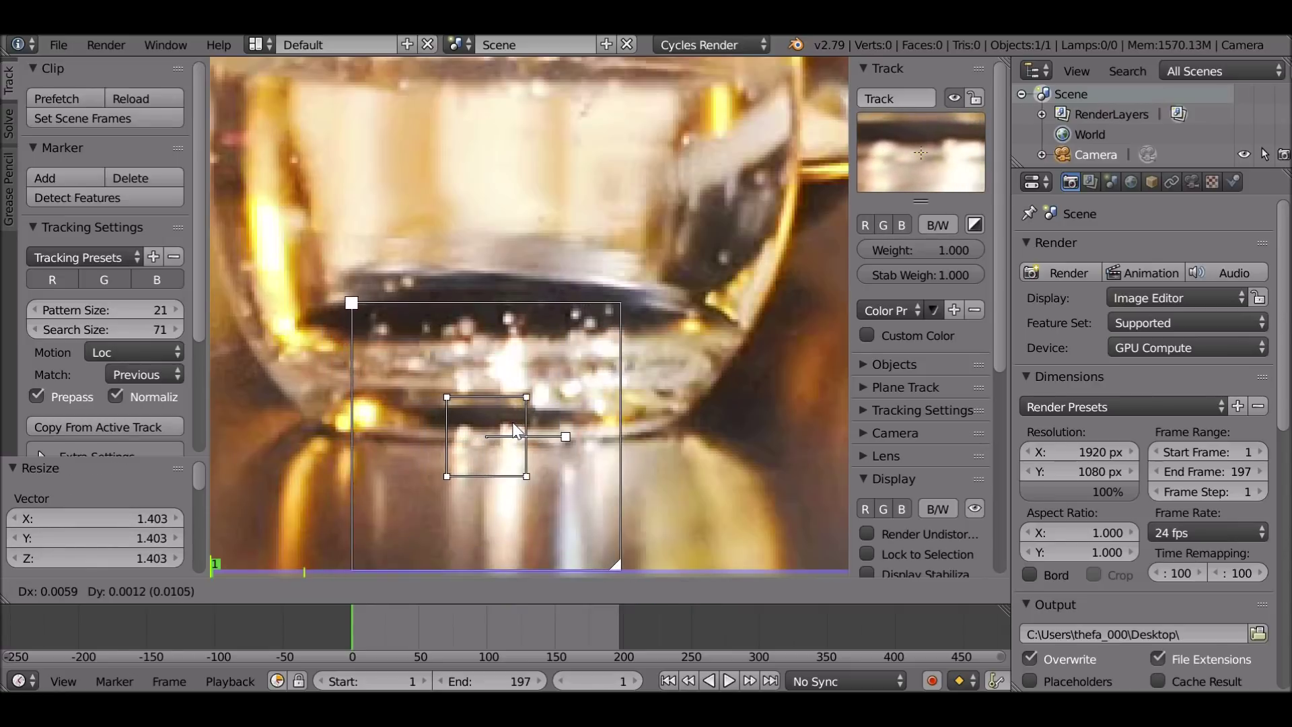
{"action": "left_click", "coordinate": [513, 434]}
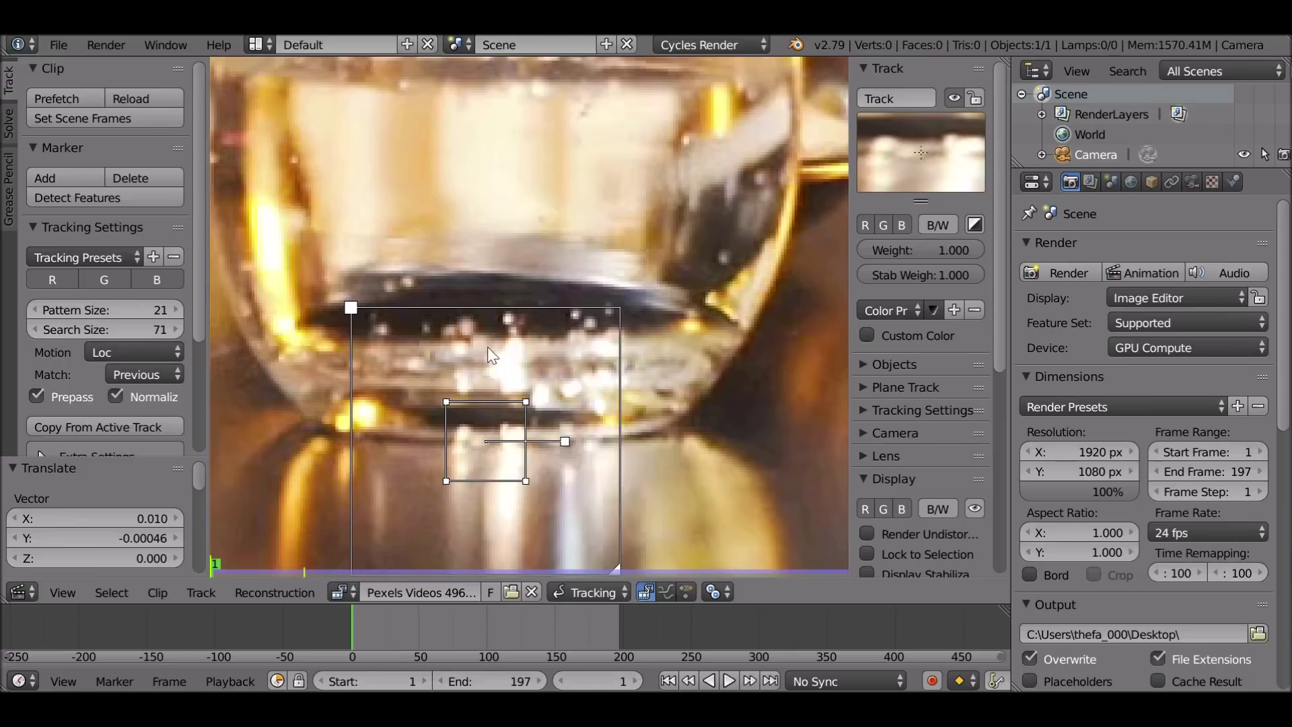
Resize the marker's search area to fit around the glass base.
{"action": "left_click_drag", "start_coordinate": [595, 512], "coordinate": [583, 501]}
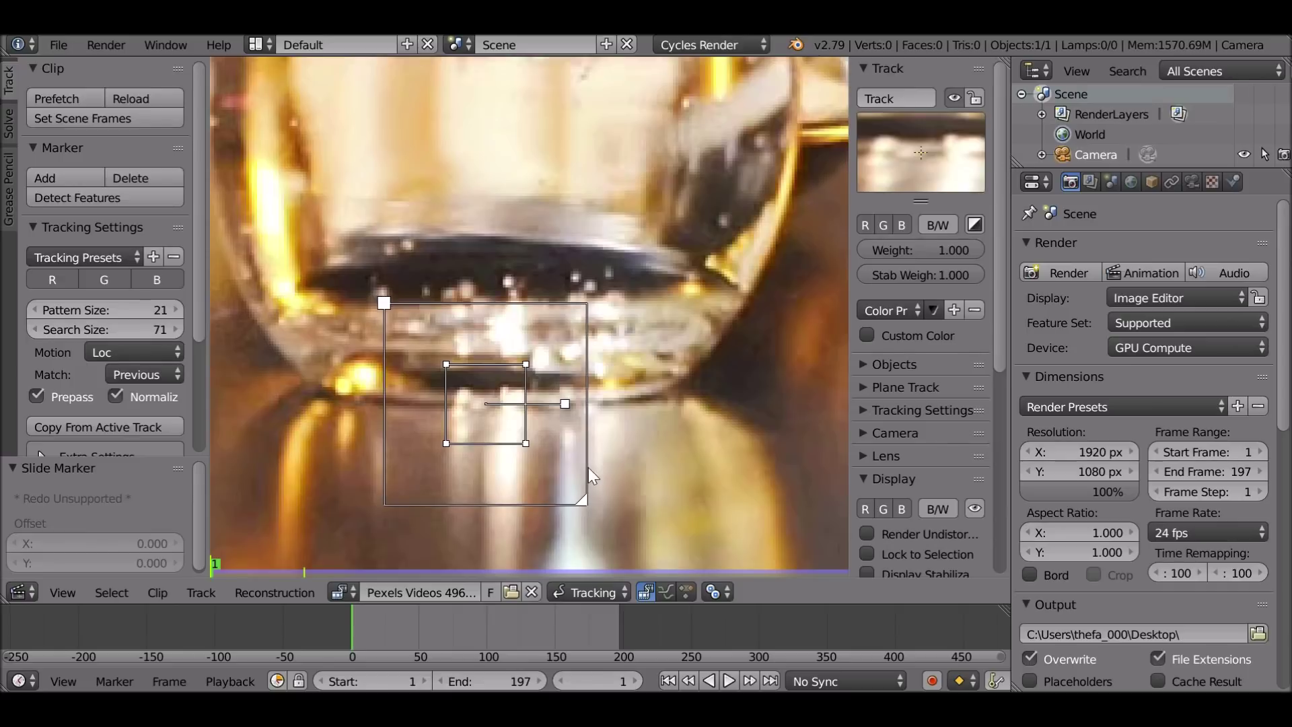
{"action": "scroll", "coordinate": [669, 453], "scroll_direction": "down", "scroll_amount": 2}
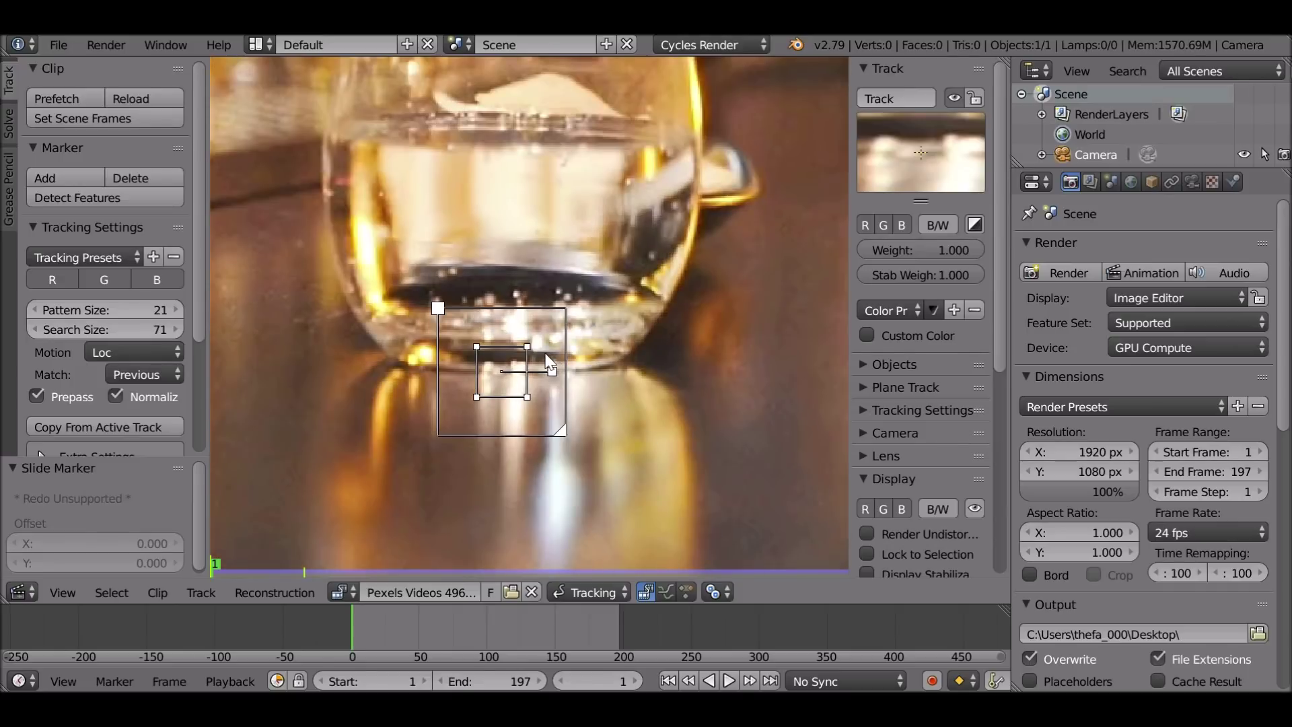
{"action": "scroll", "coordinate": [553, 361], "scroll_direction": "down", "scroll_amount": 2}
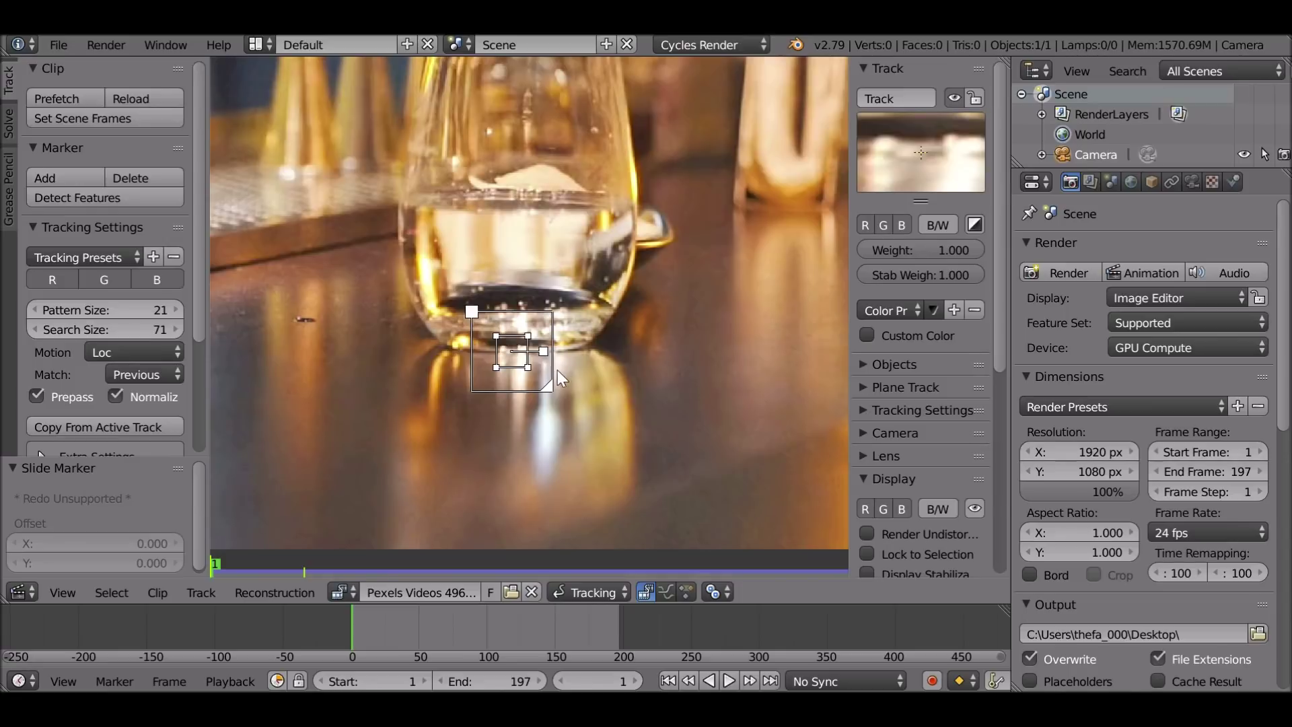
{"action": "mouse_move", "coordinate": [551, 390]}
{"action": "left_mouse_down"}
{"action": "mouse_move", "coordinate": [610, 447]}
{"action": "mouse_move", "coordinate": [552, 392]}
{"action": "left_mouse_up"}
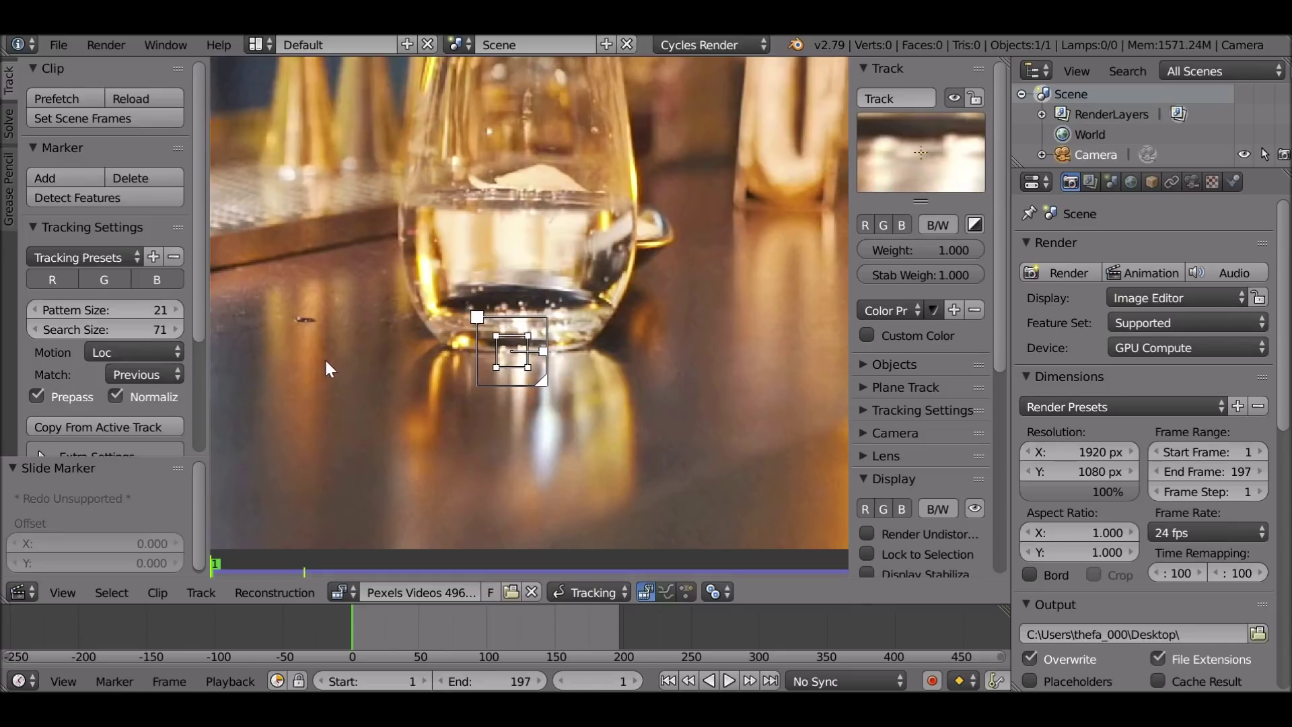
{"action": "left_click_drag", "start_coordinate": [192, 298], "coordinate": [203, 419]}
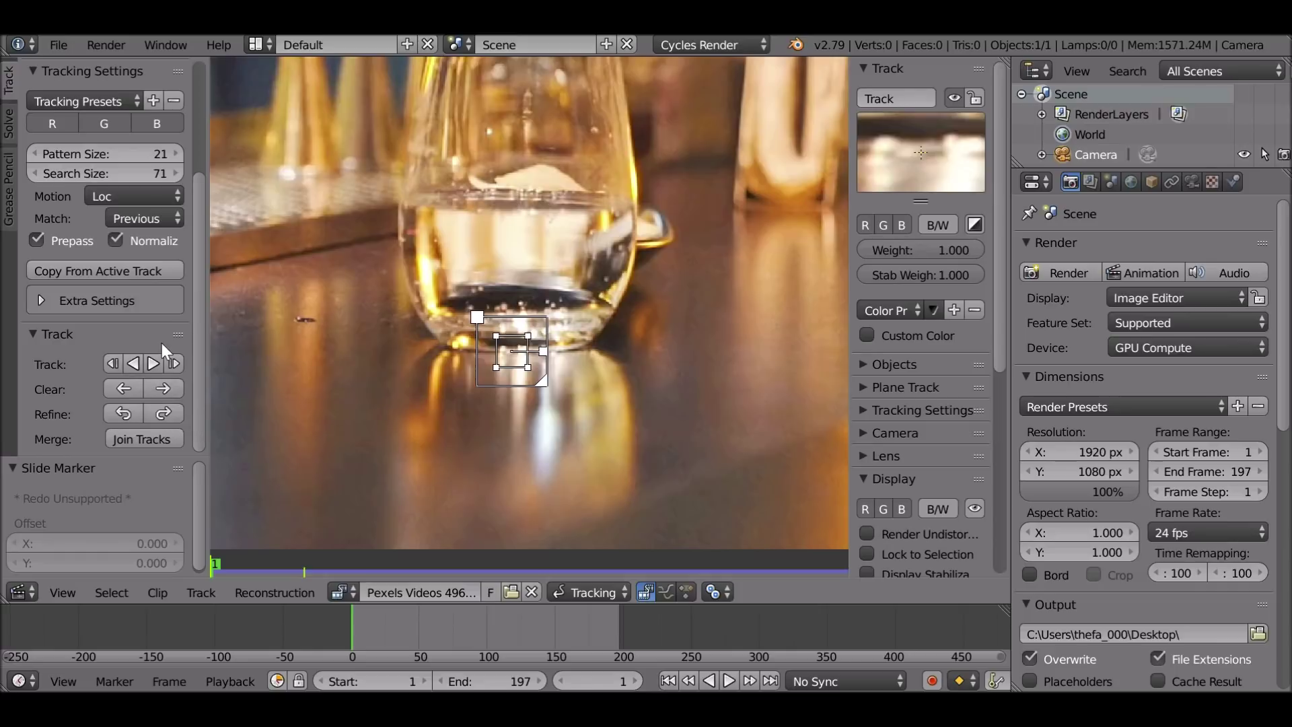
Track the glass-base marker forward through the clip, scrub to verify, and return to frame 1.
{"action": "left_click", "coordinate": [153, 364]}
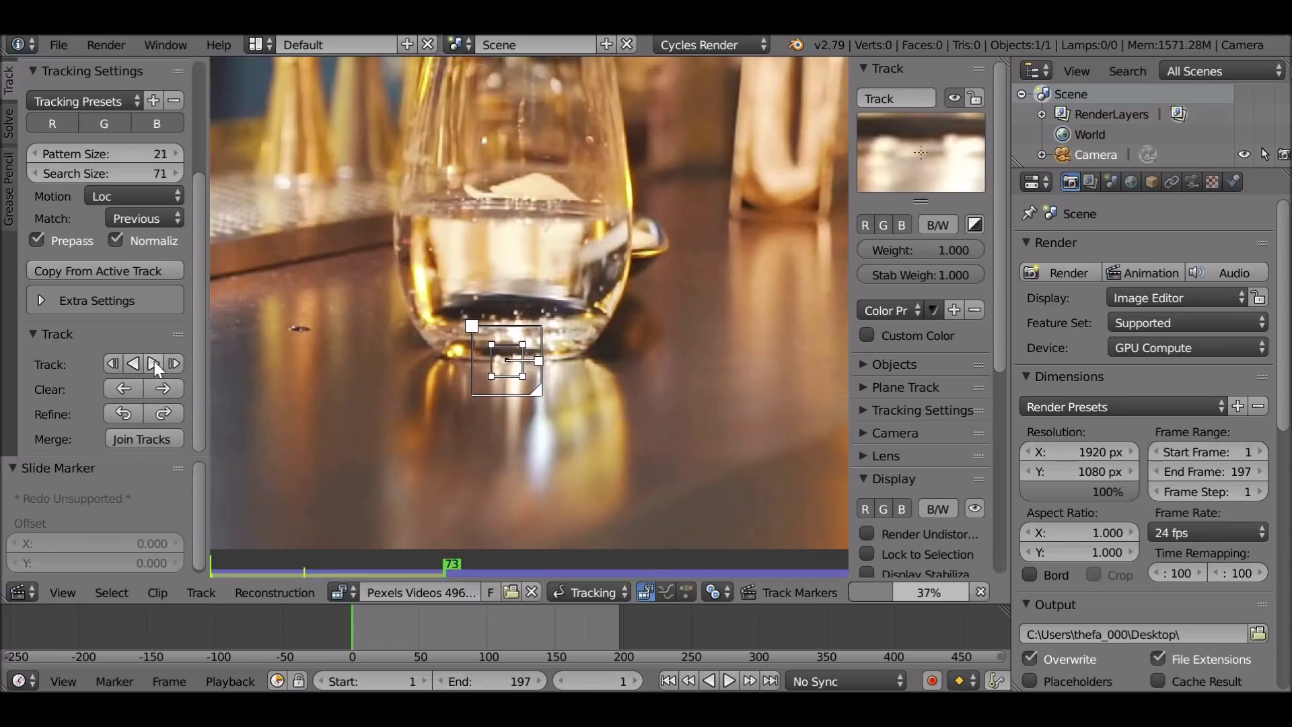
{"action": "mouse_move", "coordinate": [615, 623]}
{"action": "left_mouse_down"}
{"action": "mouse_move", "coordinate": [449, 636]}
{"action": "mouse_move", "coordinate": [506, 632]}
{"action": "left_mouse_up"}
{"action": "left_click", "coordinate": [667, 680]}
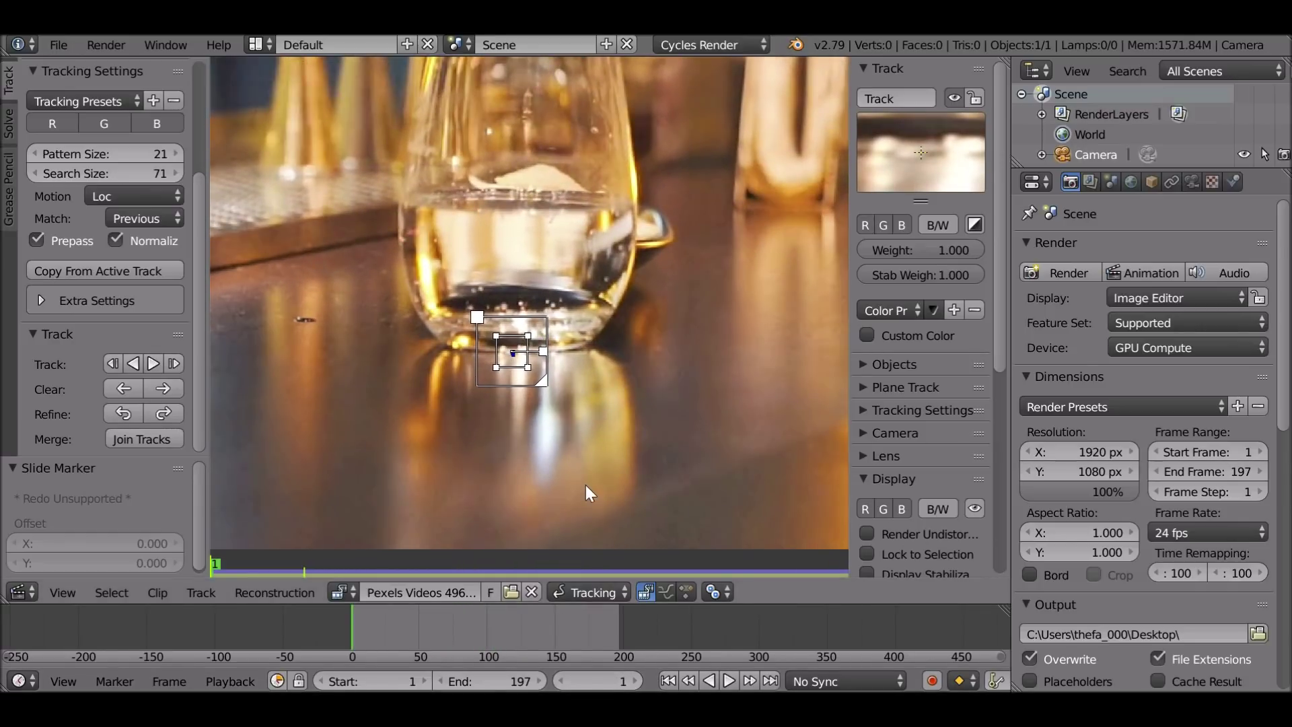
{"action": "scroll", "coordinate": [586, 484], "scroll_direction": "down", "scroll_amount": 3}
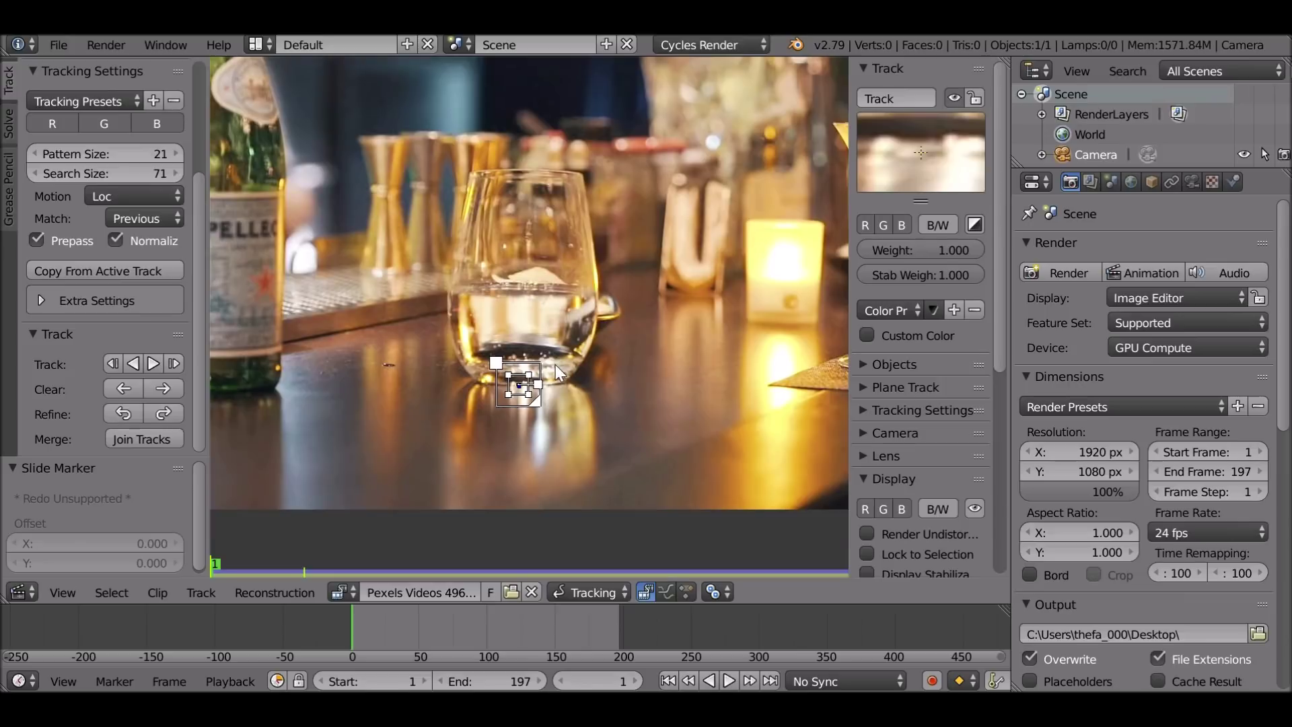
{"action": "left_click", "coordinate": [584, 587]}
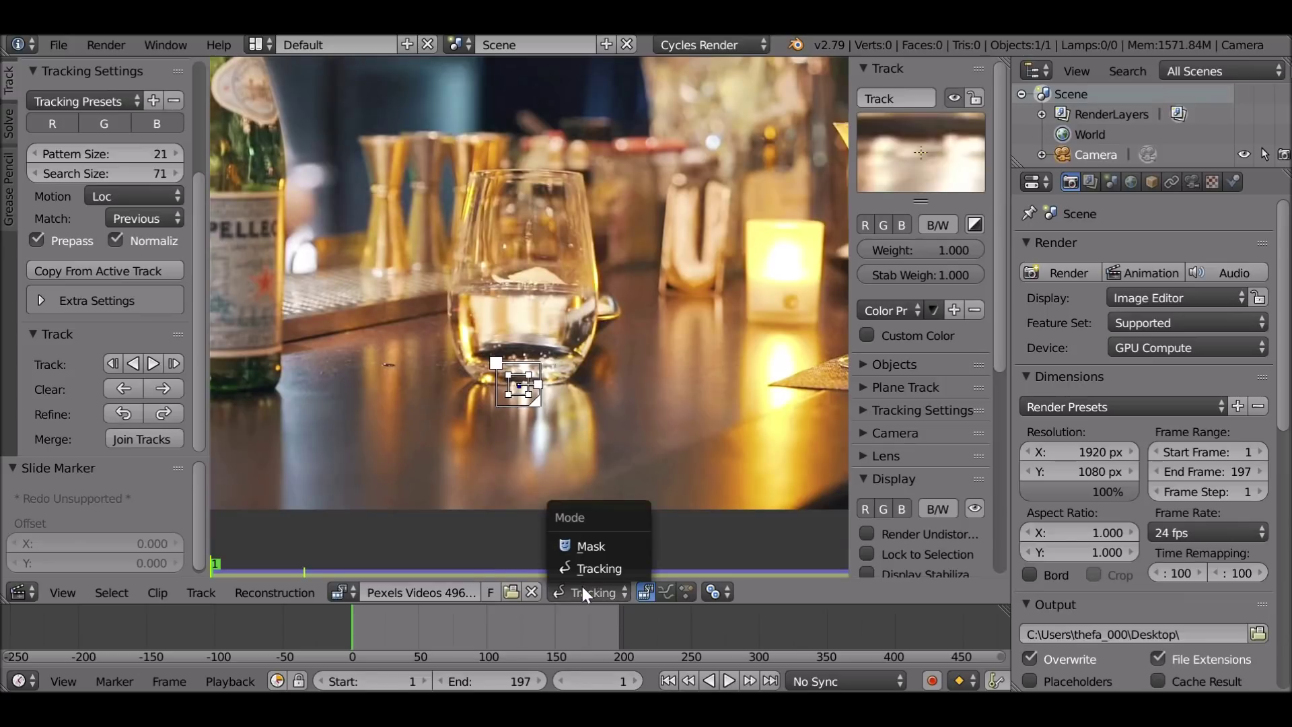
Switch the clip editor to Mask mode and create a new mask named Glass.
{"action": "left_click", "coordinate": [605, 546]}
{"action": "scroll", "coordinate": [599, 462], "scroll_direction": "up", "scroll_amount": 2}
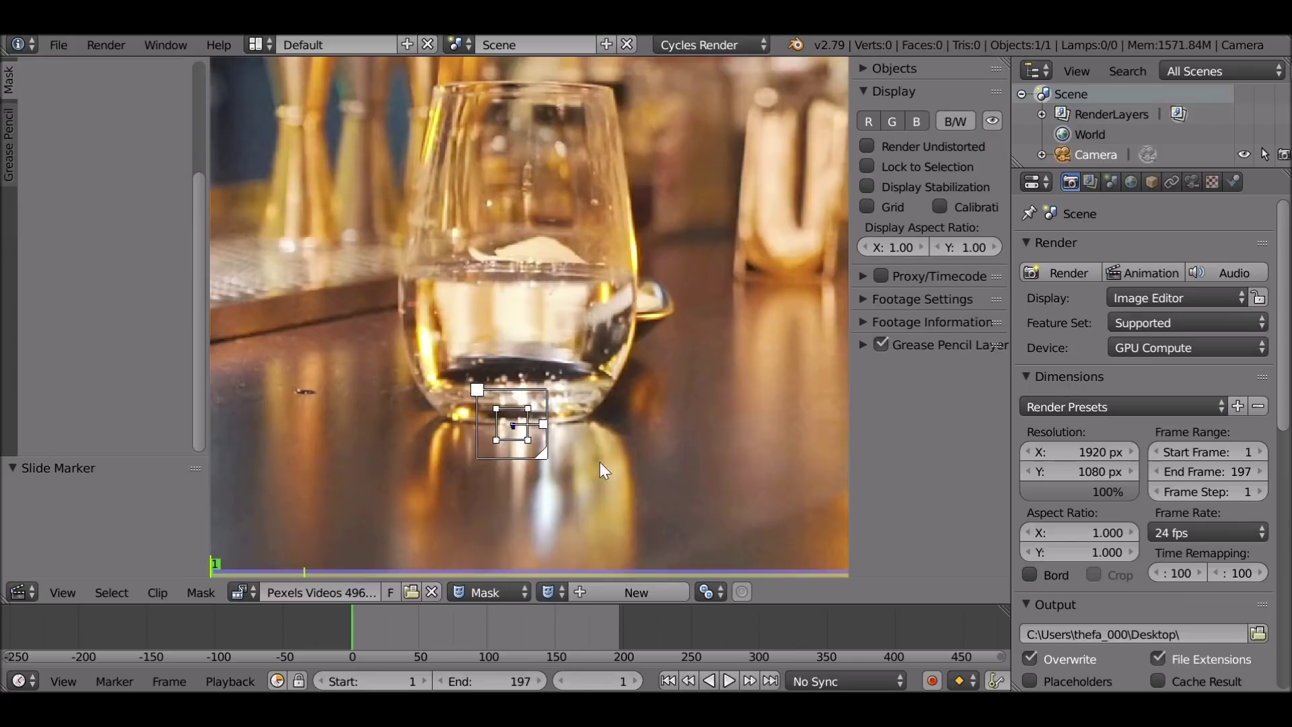
{"action": "left_click", "coordinate": [623, 591]}
{"action": "type", "text": "Glass"}
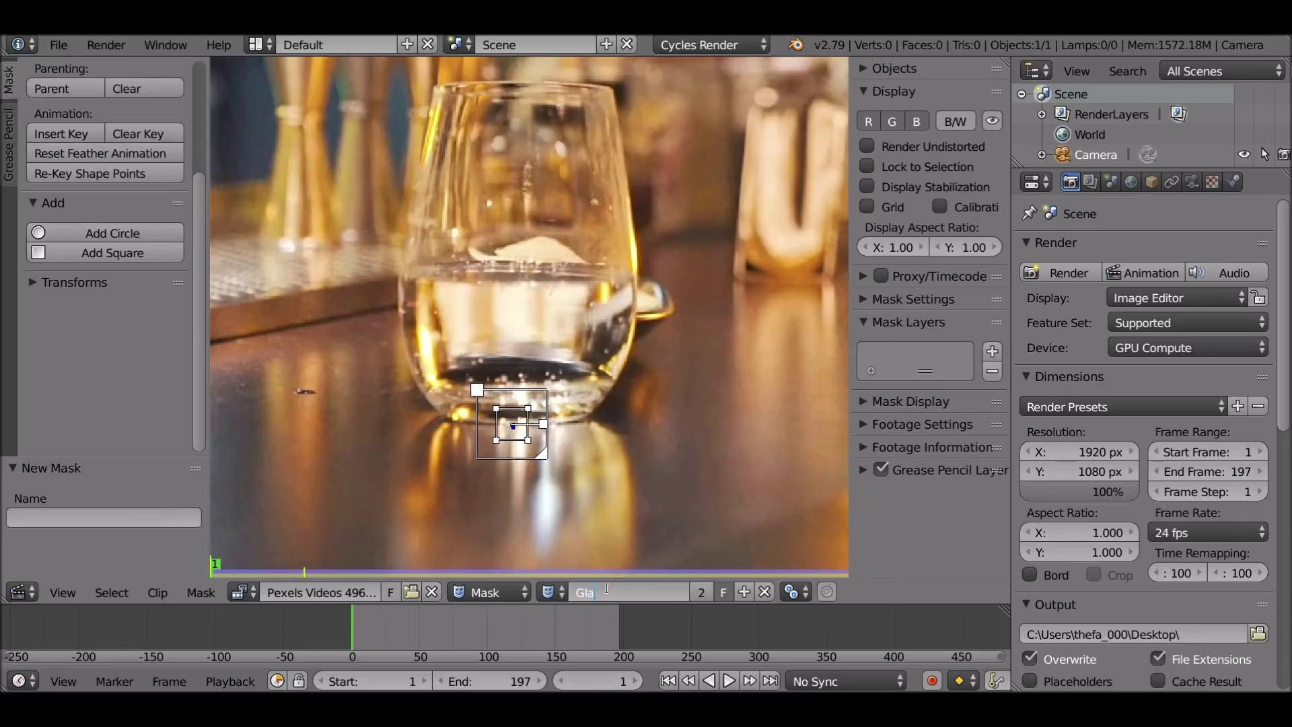
{"action": "key", "text": "Return"}
Place mask points from the glass's top-left down its left edge and lower-left curve.
{"action": "scroll", "coordinate": [511, 212], "scroll_direction": "up", "scroll_amount": 2}
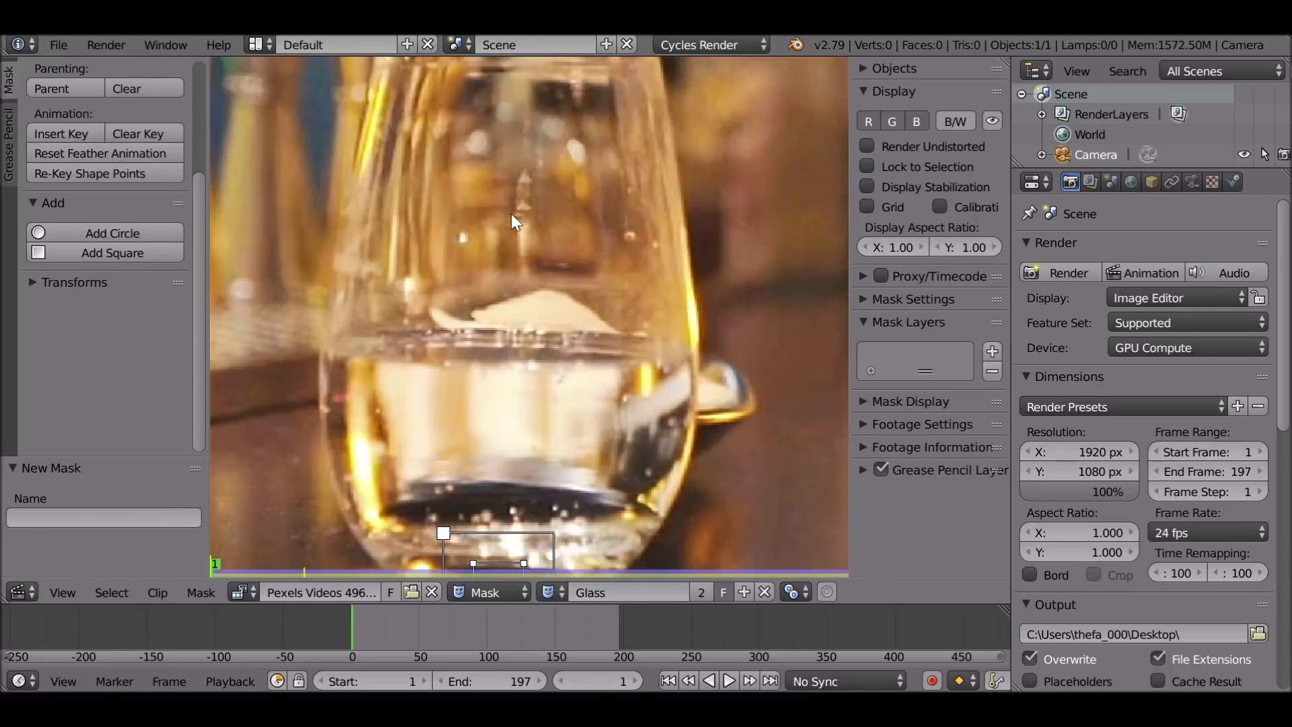
{"action": "left_click", "coordinate": [362, 187], "text": "ctrl"}
{"action": "left_click", "coordinate": [349, 243], "text": "ctrl"}
{"action": "left_click", "coordinate": [339, 295], "text": "ctrl"}
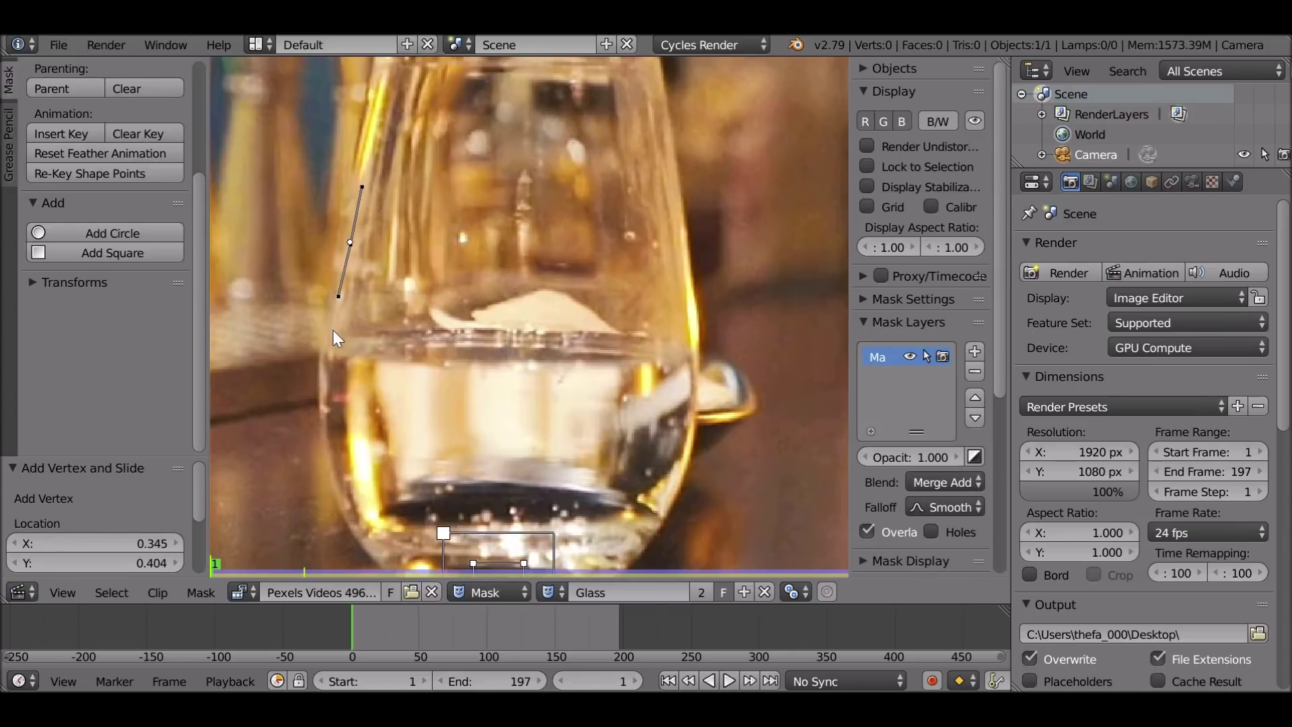
{"action": "left_click", "coordinate": [329, 356], "text": "ctrl"}
{"action": "left_click", "coordinate": [327, 408], "text": "ctrl"}
{"action": "left_click", "coordinate": [335, 446], "text": "ctrl"}
{"action": "left_click", "coordinate": [351, 486], "text": "ctrl"}
{"action": "left_click", "coordinate": [367, 519], "text": "ctrl"}
{"action": "left_click", "coordinate": [394, 539], "text": "ctrl"}
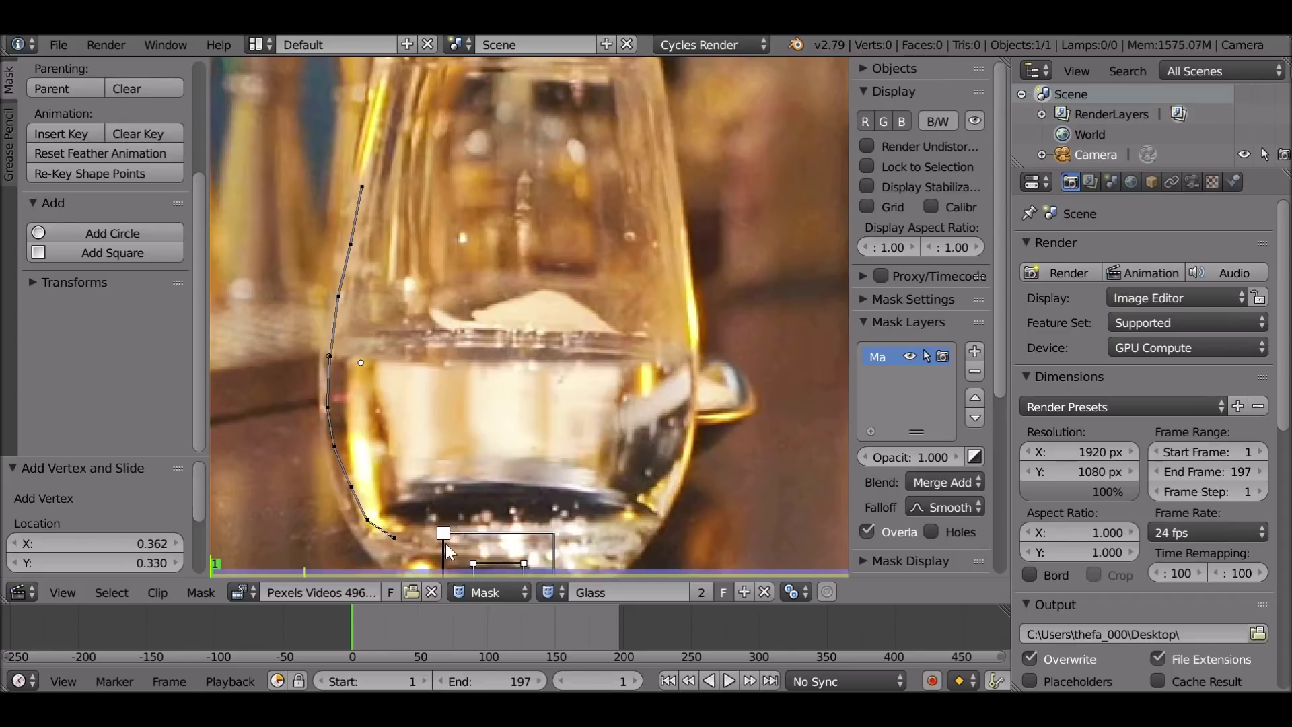
Continue points along the bottom, up the right edge and across the top, closing the loop.
{"action": "left_click", "coordinate": [450, 544], "text": "ctrl"}
{"action": "left_click", "coordinate": [501, 545], "text": "ctrl"}
{"action": "left_click", "coordinate": [570, 545], "text": "ctrl"}
{"action": "left_click", "coordinate": [611, 537], "text": "ctrl"}
{"action": "left_click", "coordinate": [650, 512], "text": "ctrl"}
{"action": "left_click", "coordinate": [679, 457], "text": "ctrl"}
{"action": "left_click", "coordinate": [692, 408], "text": "ctrl"}
{"action": "left_click", "coordinate": [686, 360], "text": "ctrl"}
{"action": "left_click", "coordinate": [674, 291], "text": "ctrl"}
{"action": "left_click", "coordinate": [662, 204], "text": "ctrl"}
{"action": "left_click", "coordinate": [640, 185], "text": "ctrl"}
{"action": "left_click", "coordinate": [508, 170], "text": "ctrl"}
{"action": "left_click", "coordinate": [373, 170], "text": "ctrl"}
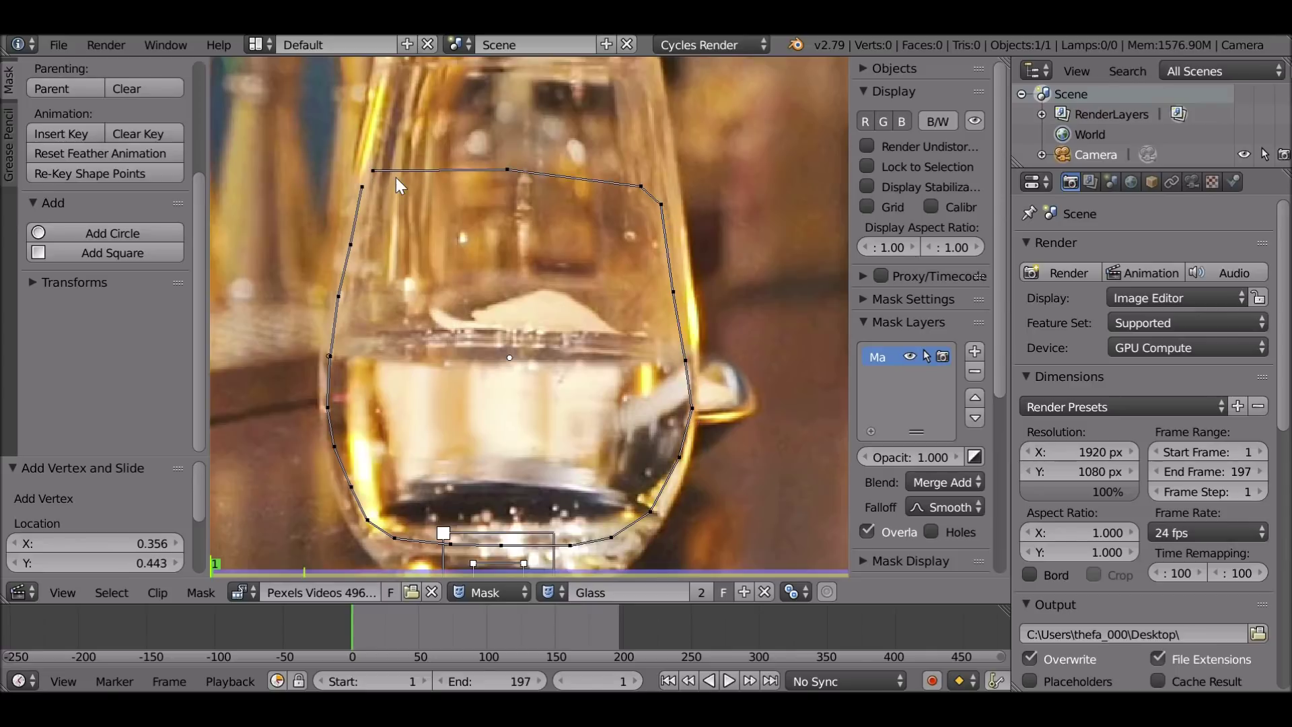
{"action": "key", "text": "alt+c"}
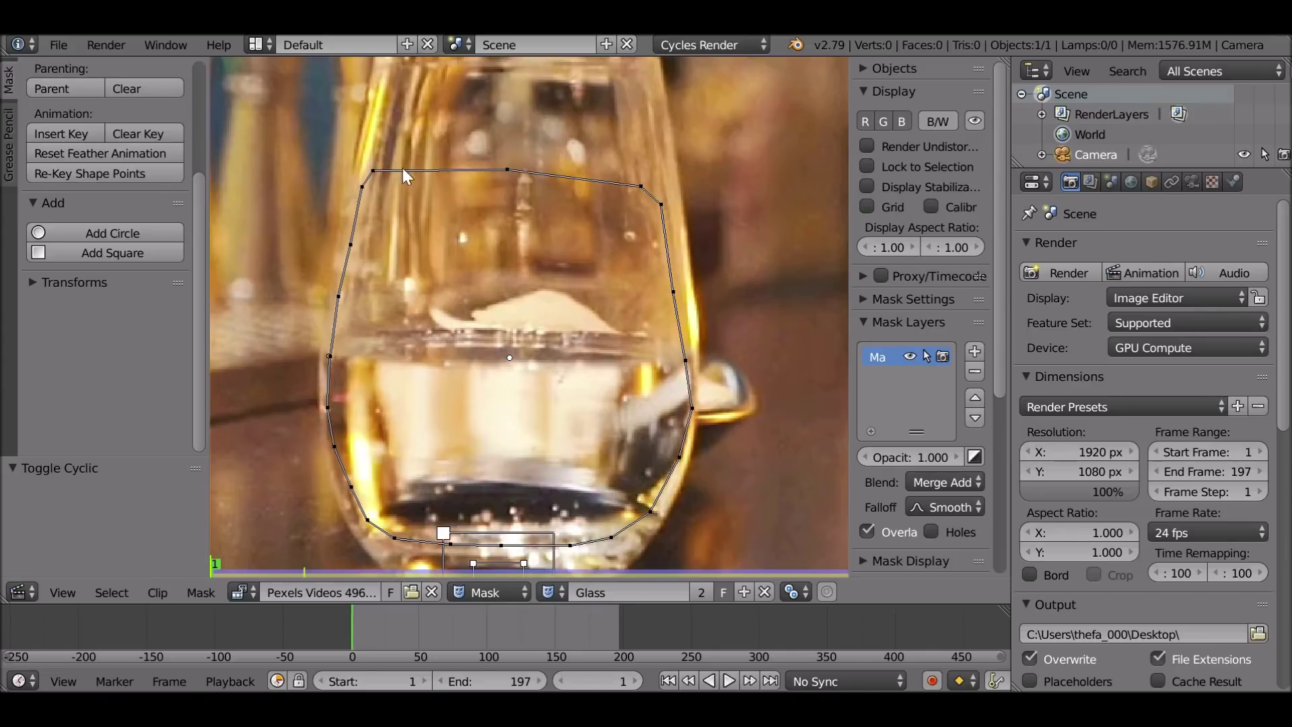
Slide the left- and right-edge mask points onto the glass outline.
{"action": "middle_click_drag", "start_coordinate": [382, 216], "coordinate": [513, 212]}
{"action": "scroll", "coordinate": [513, 213], "scroll_direction": "up", "scroll_amount": 3}
{"action": "middle_click_drag", "start_coordinate": [440, 182], "coordinate": [427, 320]}
{"action": "left_click_drag", "start_coordinate": [417, 306], "coordinate": [420, 305]}
{"action": "middle_click_drag", "start_coordinate": [389, 408], "coordinate": [398, 209]}
{"action": "left_click_drag", "start_coordinate": [384, 330], "coordinate": [389, 314]}
{"action": "left_click_drag", "start_coordinate": [377, 433], "coordinate": [382, 431]}
{"action": "middle_click_drag", "start_coordinate": [381, 431], "coordinate": [343, 231]}
{"action": "left_click_drag", "start_coordinate": [415, 464], "coordinate": [420, 460]}
{"action": "middle_click_drag", "start_coordinate": [774, 494], "coordinate": [444, 431]}
{"action": "middle_click_drag", "start_coordinate": [726, 210], "coordinate": [673, 270]}
{"action": "left_click_drag", "start_coordinate": [683, 233], "coordinate": [675, 241]}
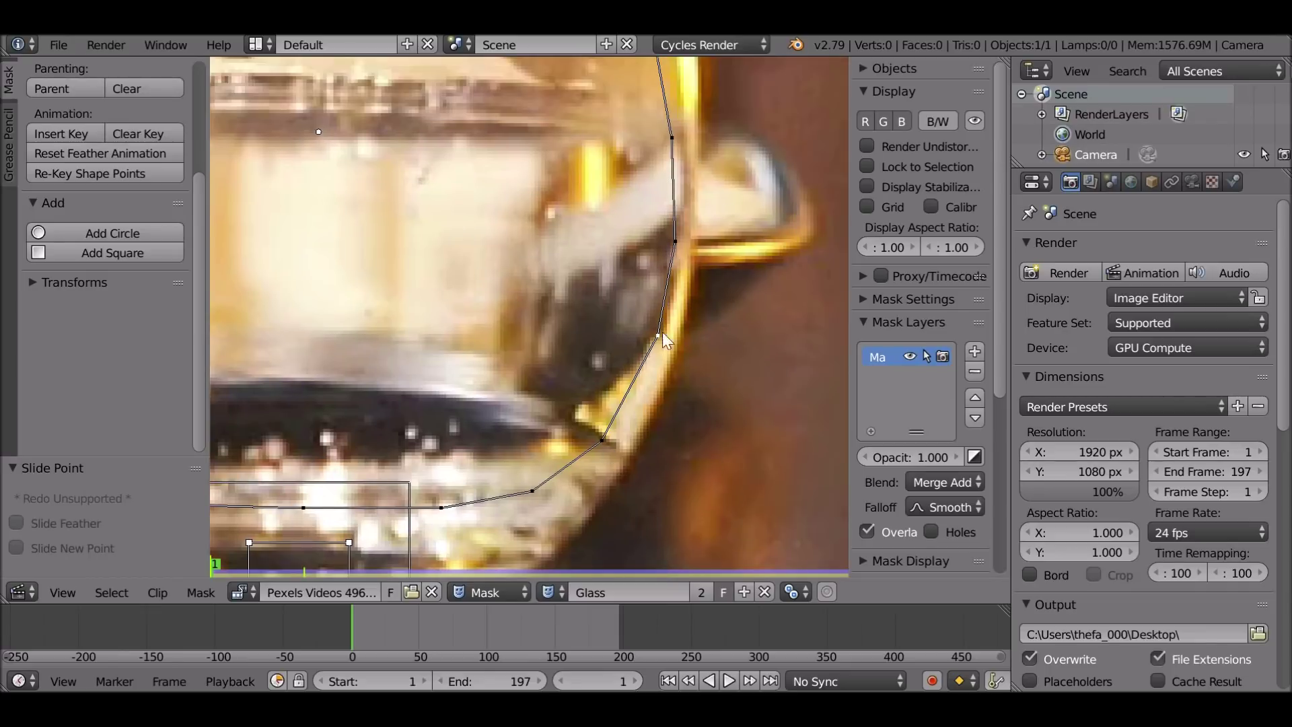
{"action": "scroll", "coordinate": [687, 276], "scroll_direction": "down", "scroll_amount": 4}
{"action": "scroll", "coordinate": [536, 265], "scroll_direction": "up", "scroll_amount": 3}
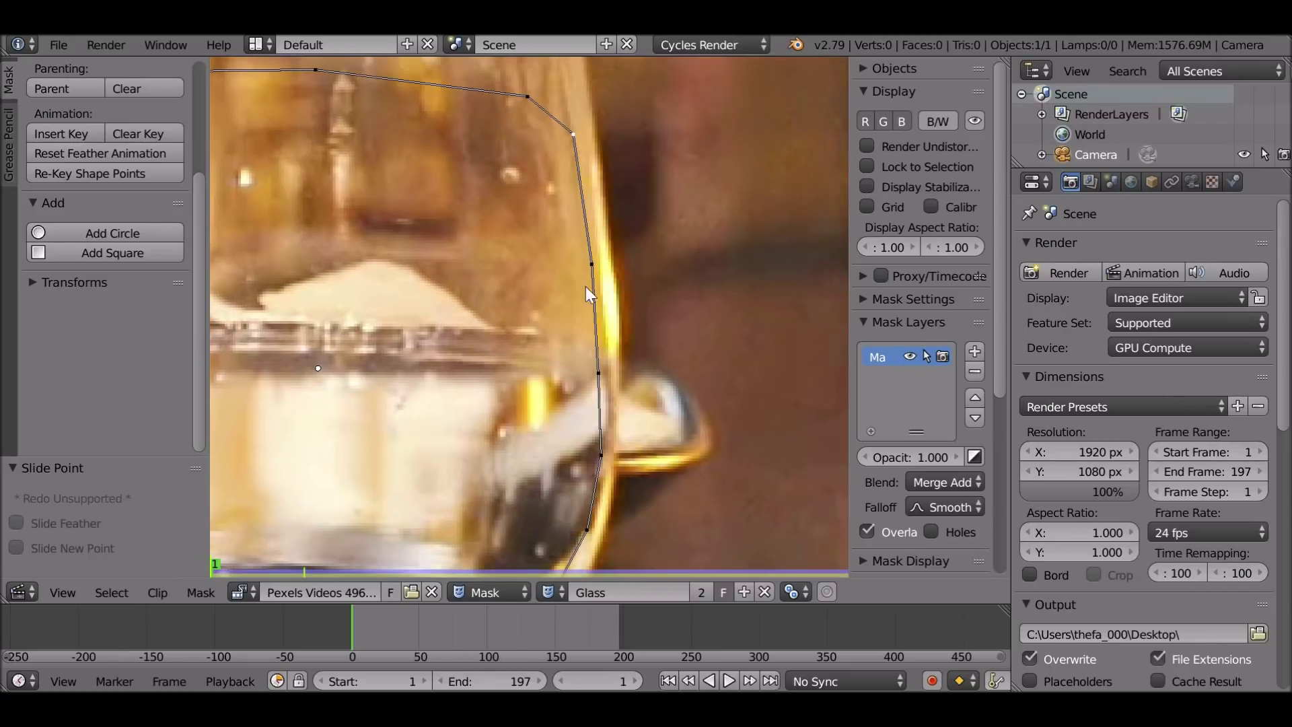
{"action": "scroll", "coordinate": [601, 334], "scroll_direction": "down", "scroll_amount": 5}
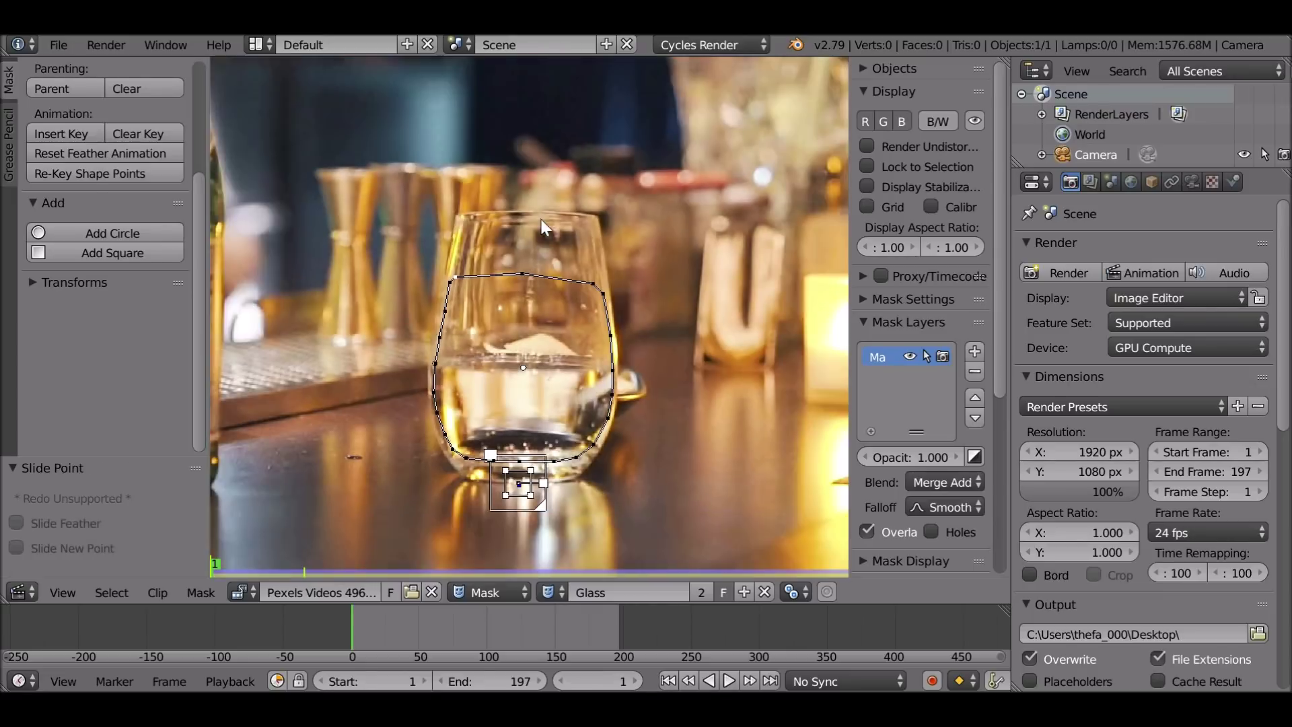
{"action": "middle_click_drag", "start_coordinate": [541, 219], "coordinate": [541, 195]}
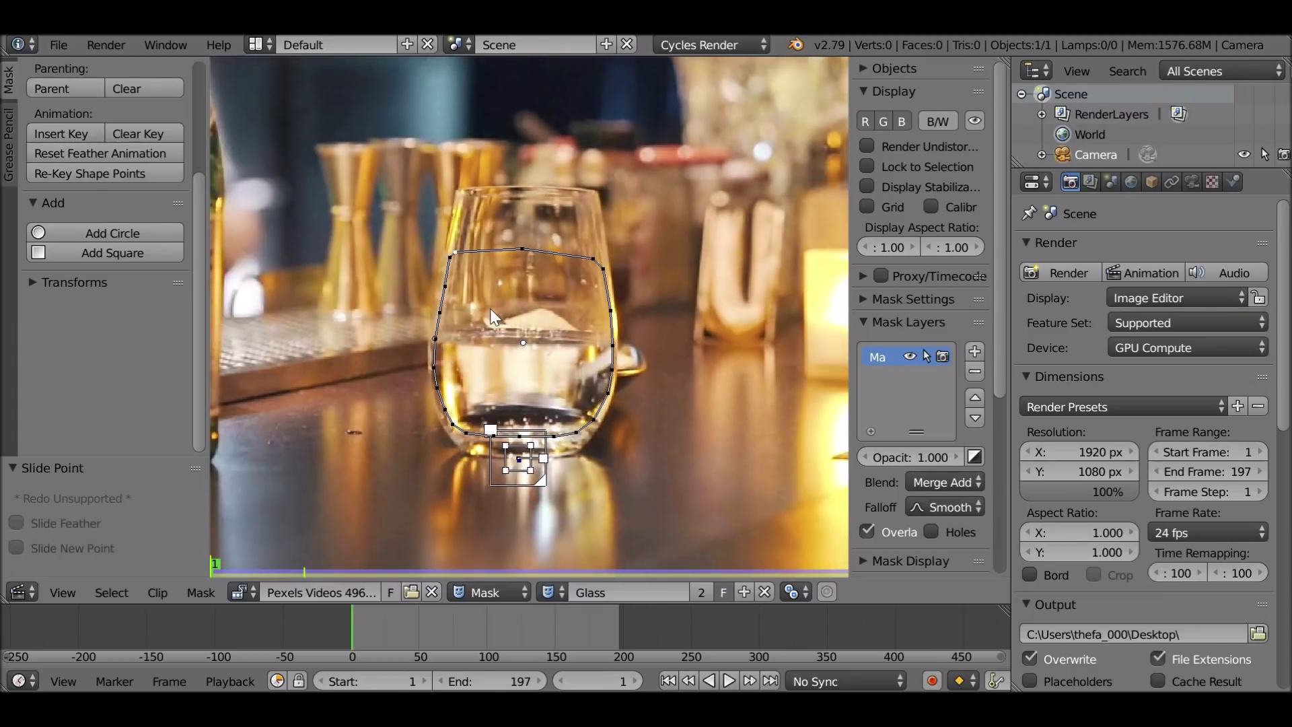
Select all Glass mask points and set their handles to Auto.
{"action": "key", "text": "a"}
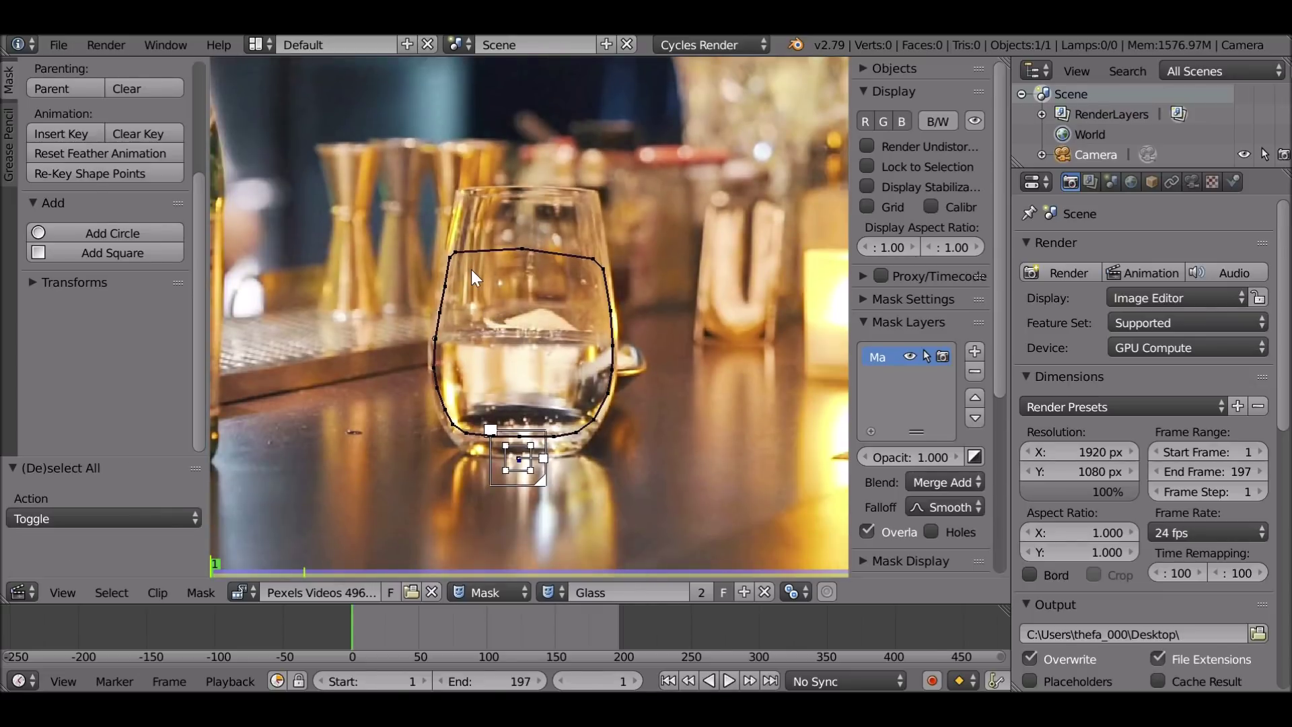
{"action": "key", "text": "a"}
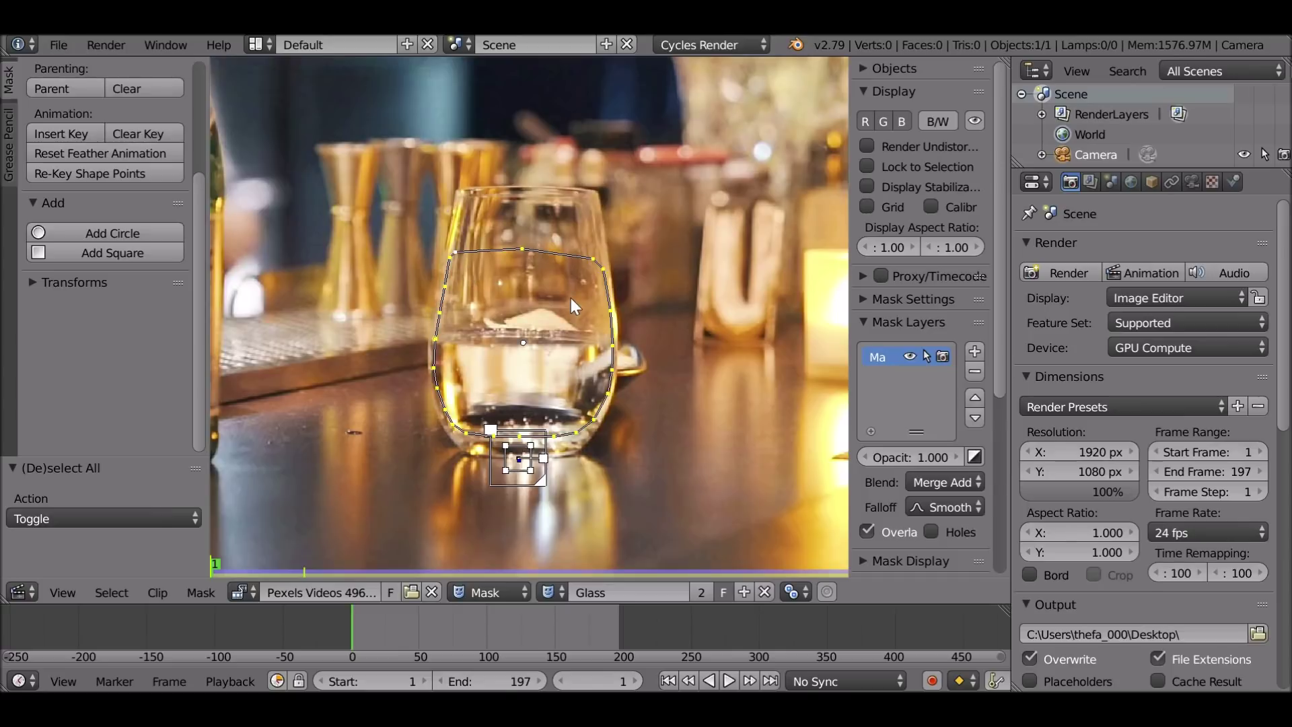
{"action": "key", "text": "v"}
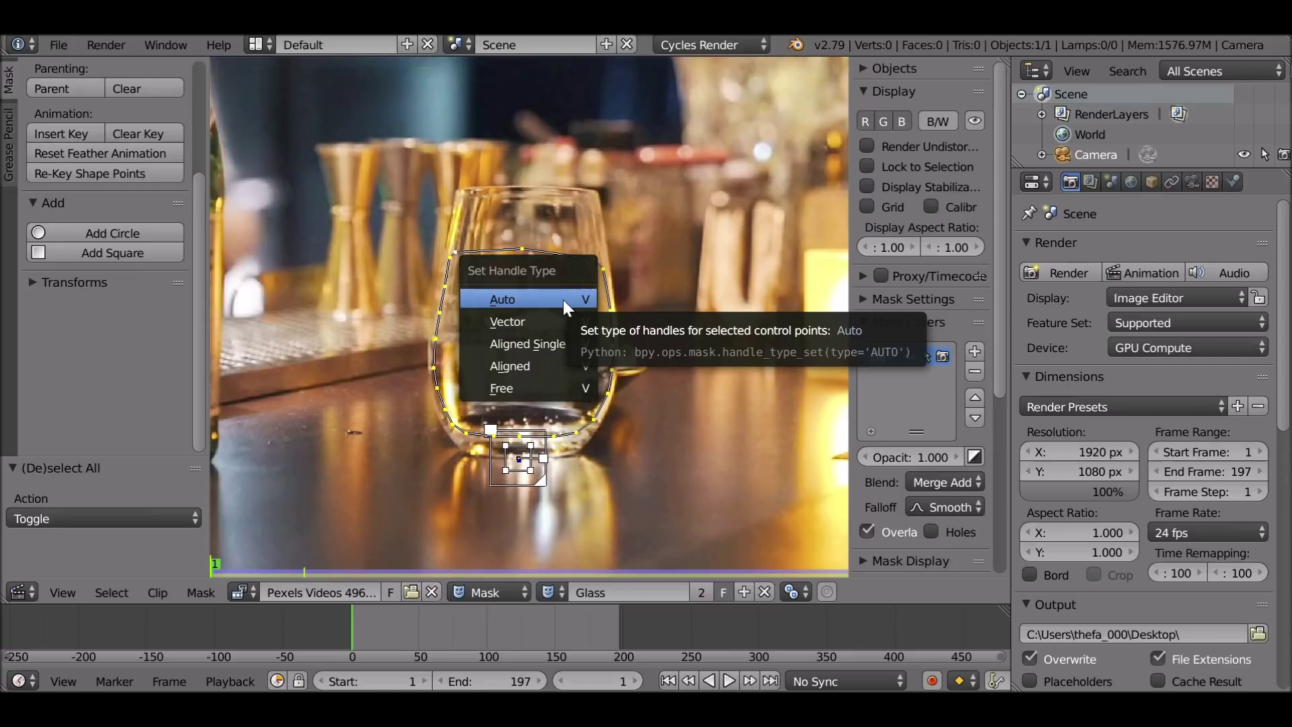
{"action": "left_click", "coordinate": [579, 305]}
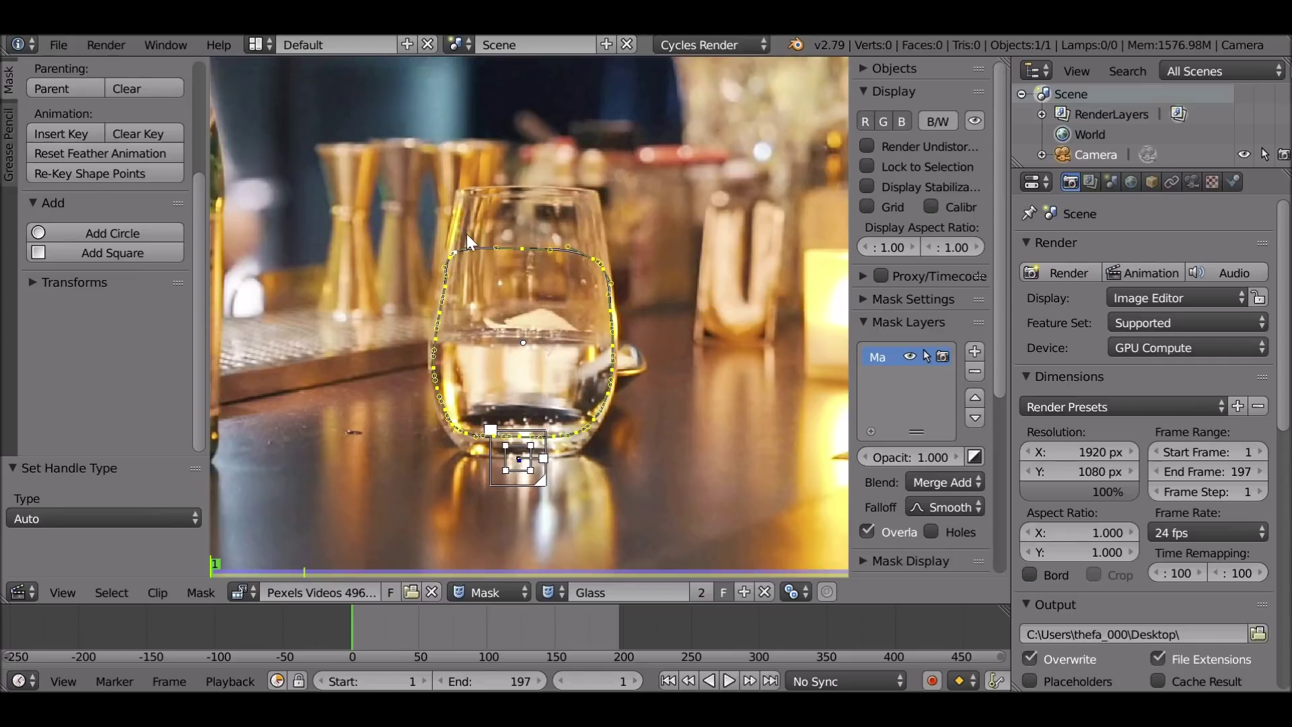
Reshape the handles to round the mask's upper-left and upper-right corners smoothly.
{"action": "key", "text": "g"}
{"action": "middle_click_drag", "start_coordinate": [509, 256], "coordinate": [585, 294]}
{"action": "scroll", "coordinate": [586, 294], "scroll_direction": "up", "scroll_amount": 11}
{"action": "left_click_drag", "start_coordinate": [475, 264], "coordinate": [505, 209]}
{"action": "left_click_drag", "start_coordinate": [624, 129], "coordinate": [592, 144]}
{"action": "left_click_drag", "start_coordinate": [509, 203], "coordinate": [511, 200]}
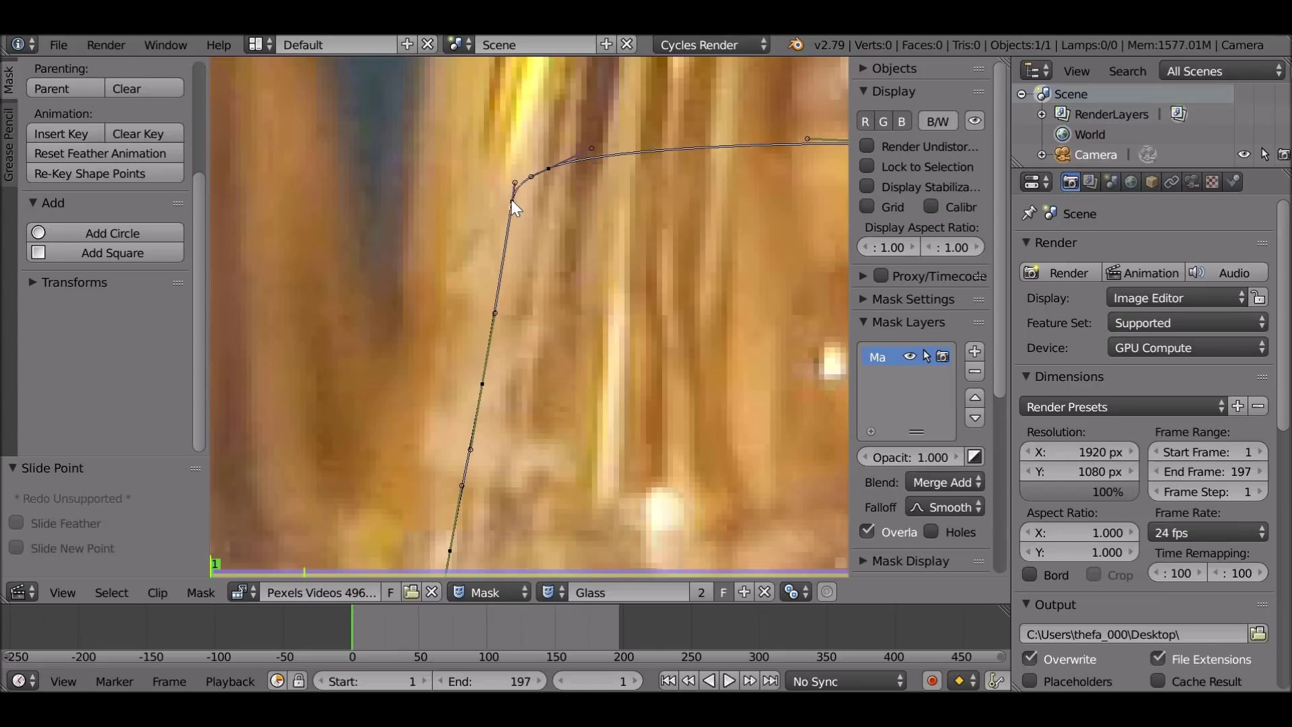
{"action": "middle_click_drag", "start_coordinate": [651, 221], "coordinate": [615, 273]}
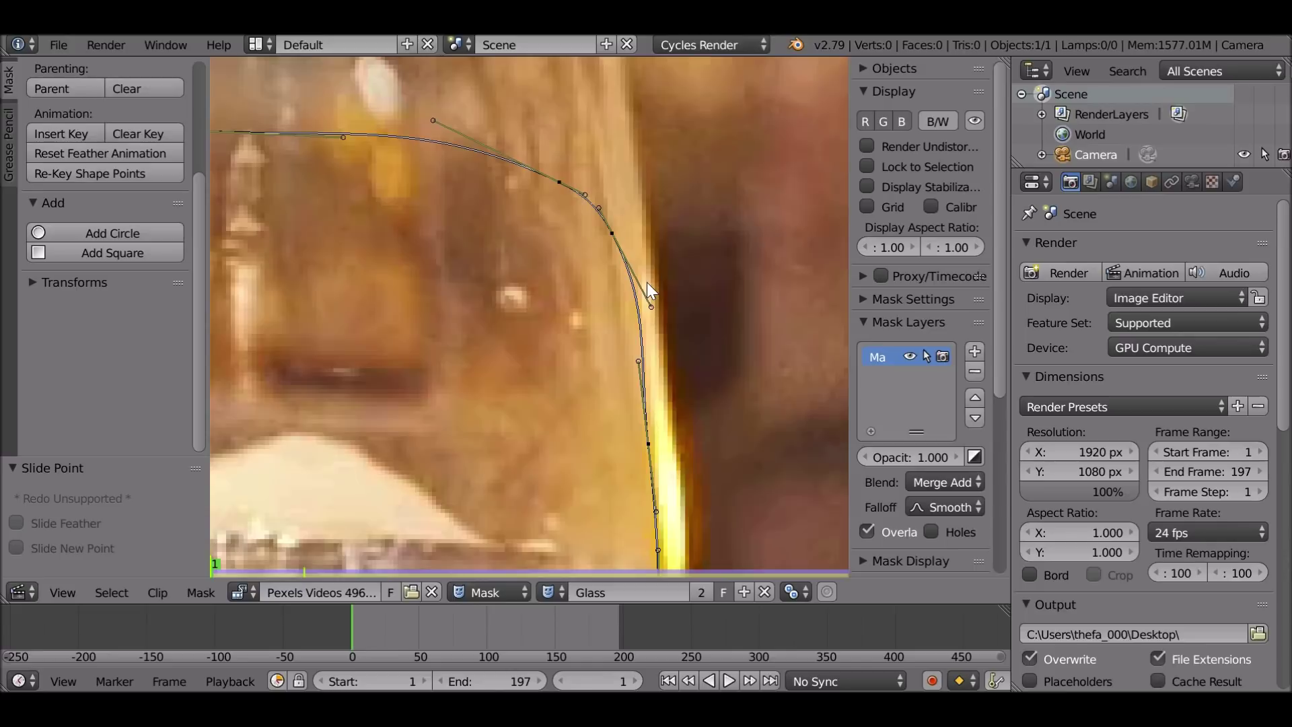
{"action": "scroll", "coordinate": [648, 282], "scroll_direction": "up", "scroll_amount": 1}
{"action": "left_click_drag", "start_coordinate": [680, 304], "coordinate": [646, 238]}
{"action": "left_click_drag", "start_coordinate": [616, 179], "coordinate": [628, 184]}
{"action": "scroll", "coordinate": [494, 282], "scroll_direction": "down", "scroll_amount": 1}
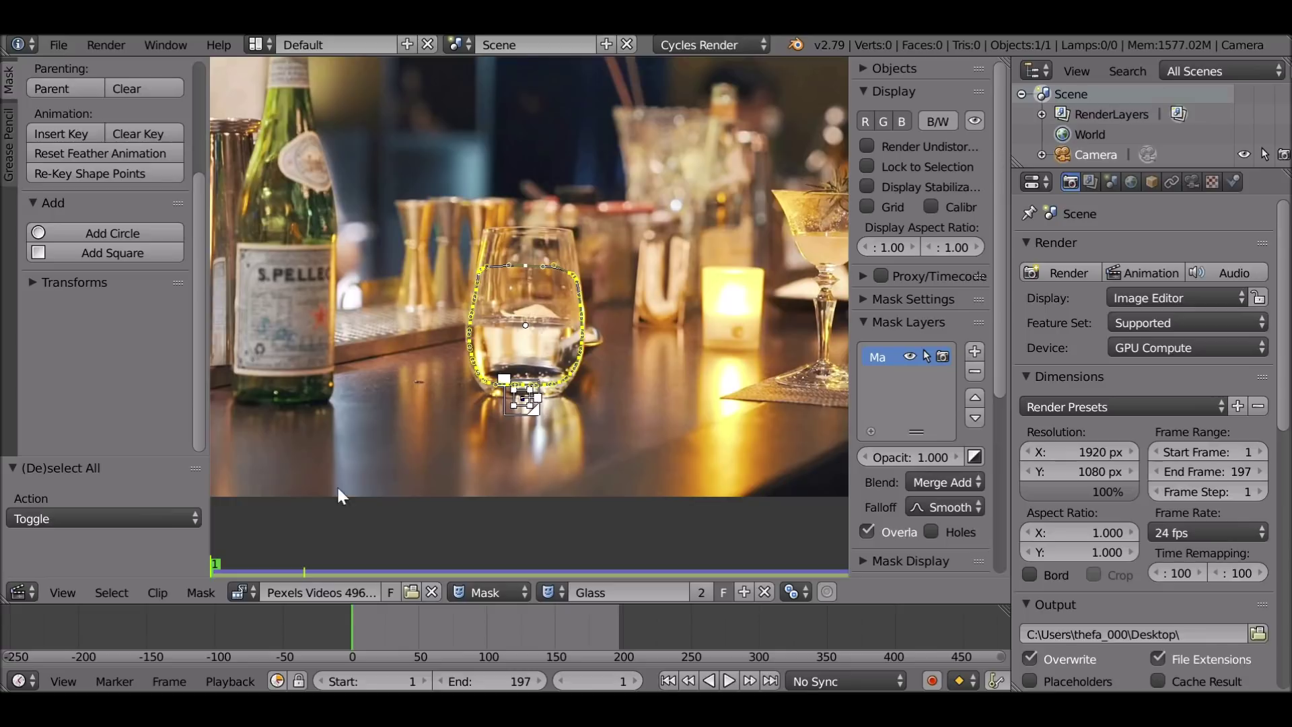
Make a single-user copy of the Glass mask and rename it Top.
{"action": "scroll", "coordinate": [553, 301], "scroll_direction": "up", "scroll_amount": 2}
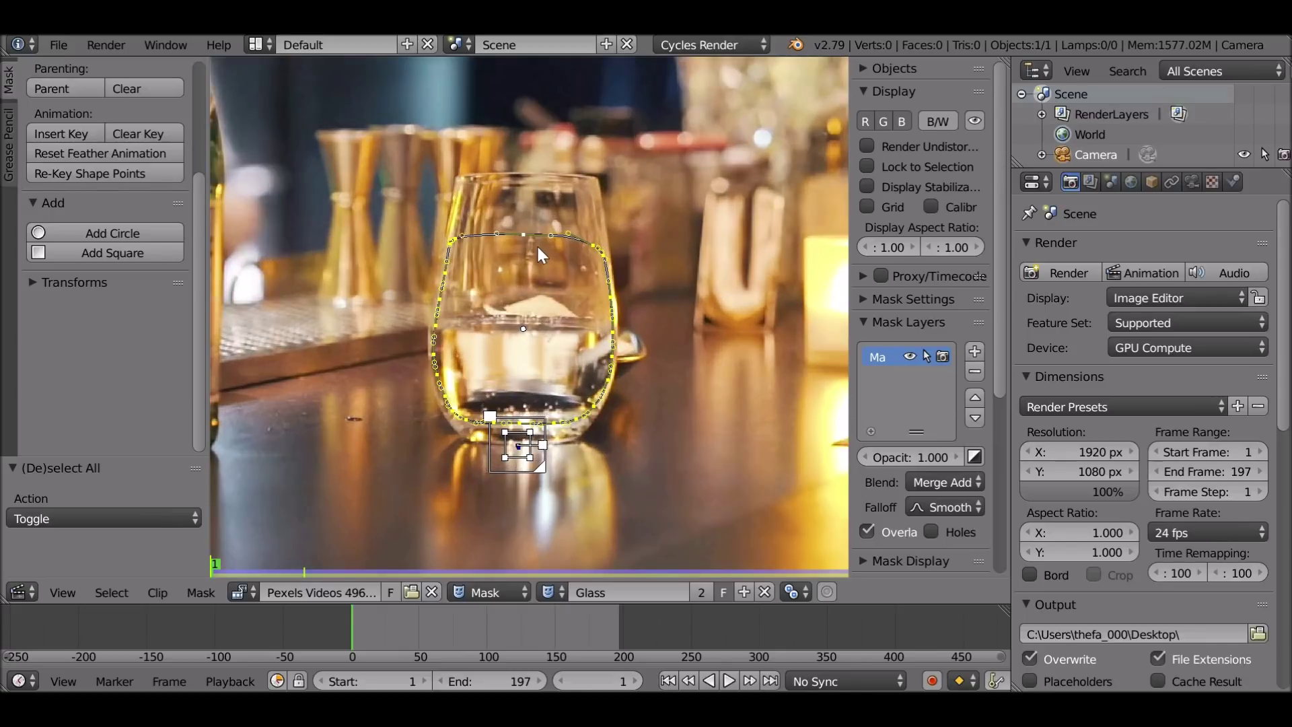
{"action": "scroll", "coordinate": [530, 252], "scroll_direction": "up", "scroll_amount": 2}
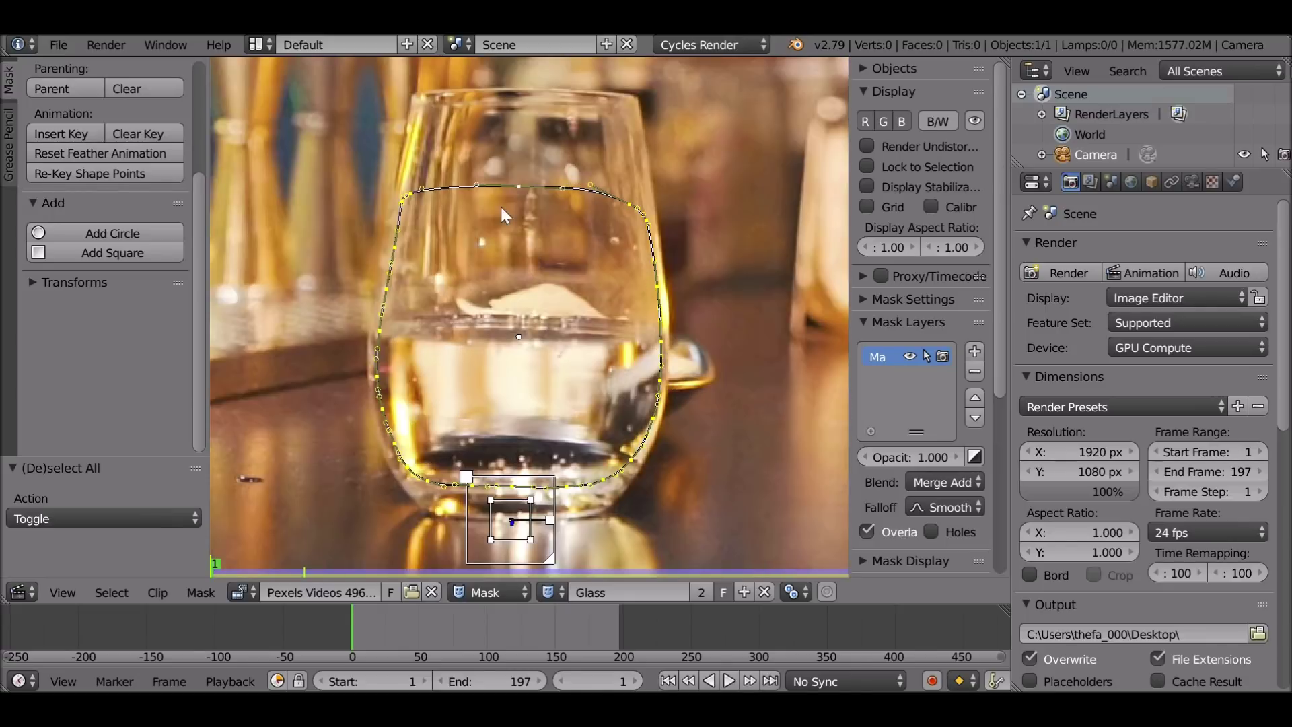
{"action": "scroll", "coordinate": [673, 463], "scroll_direction": "down", "scroll_amount": 1}
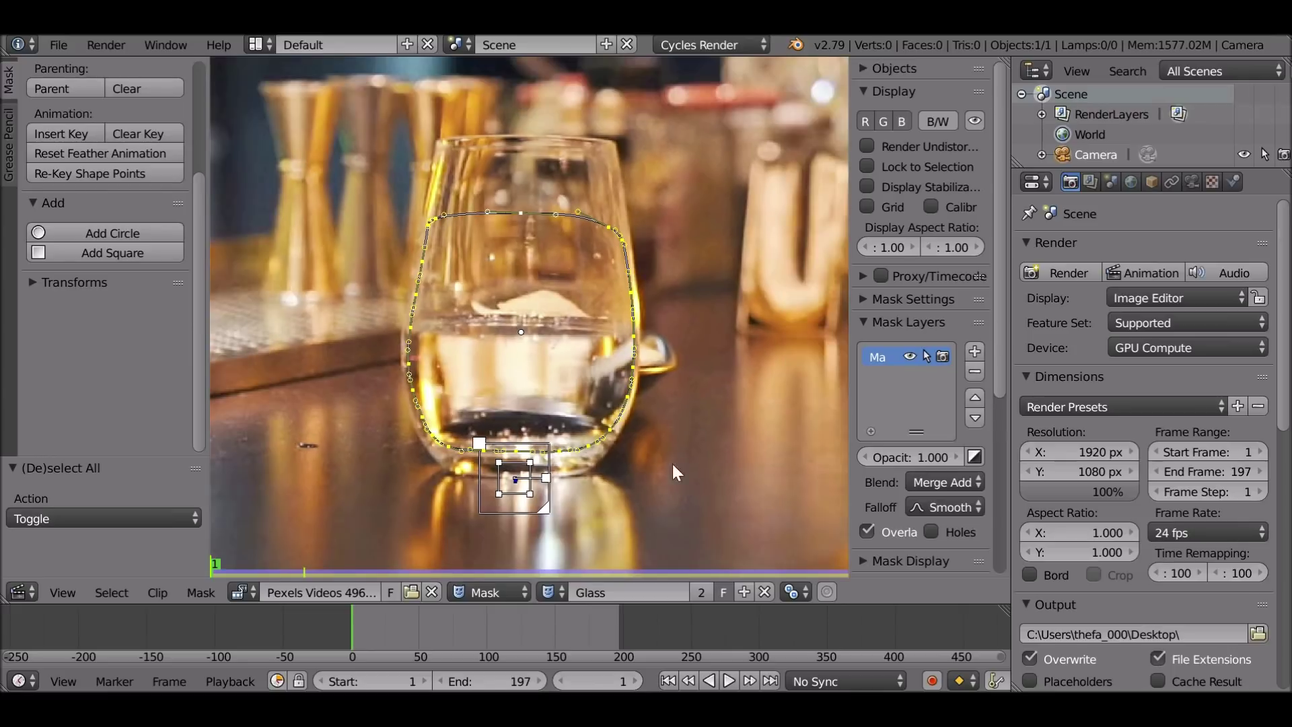
{"action": "scroll", "coordinate": [691, 489], "scroll_direction": "down", "scroll_amount": 1}
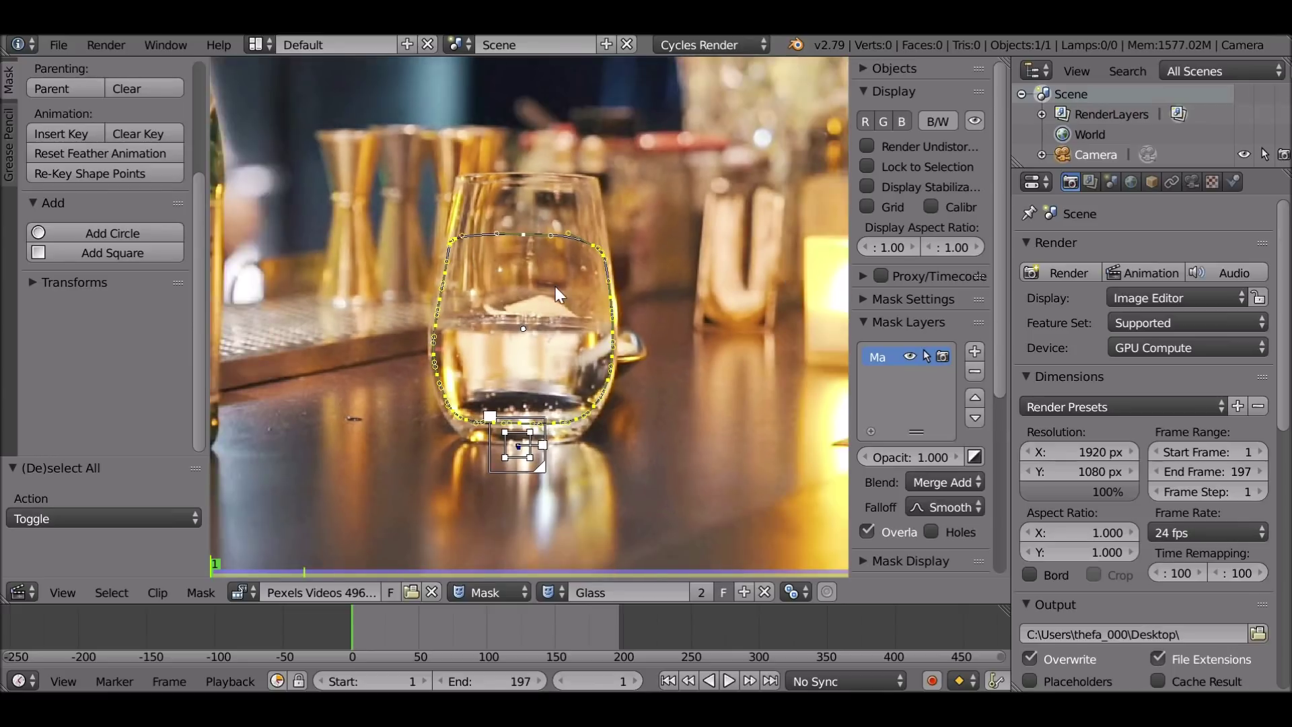
{"action": "left_click", "coordinate": [701, 592]}
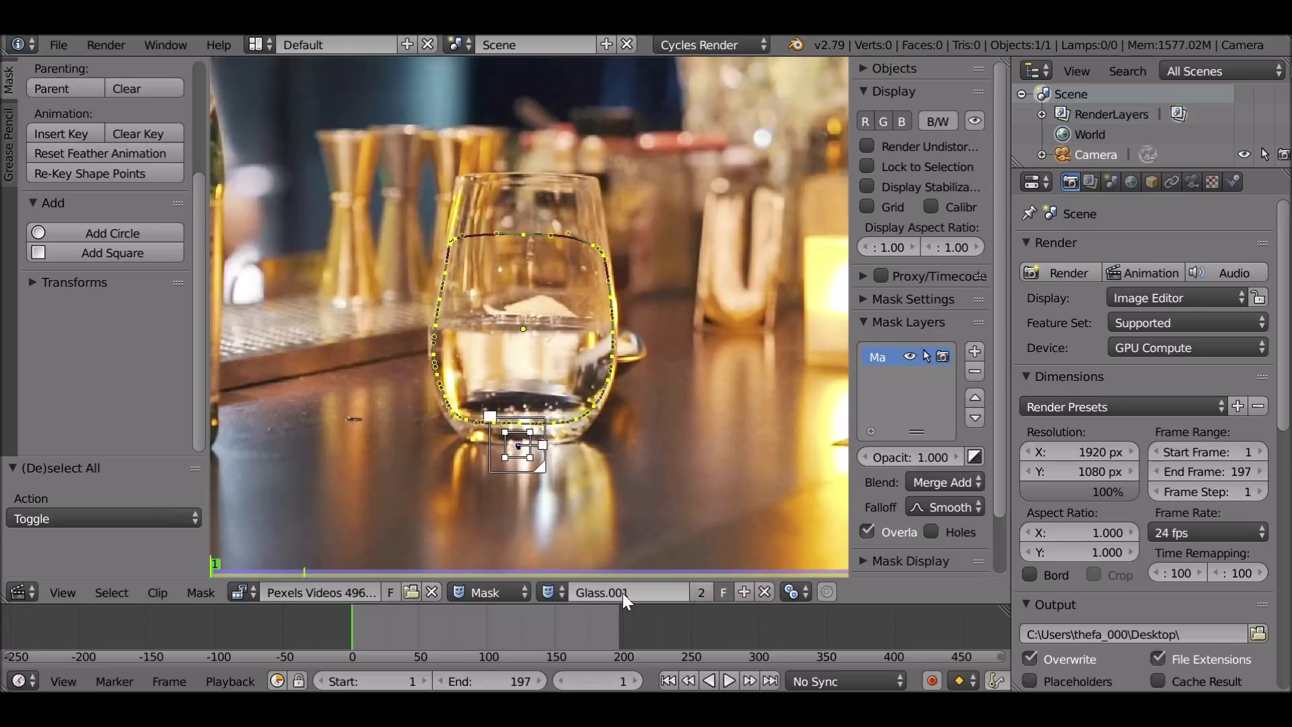
{"action": "left_click", "coordinate": [553, 592]}
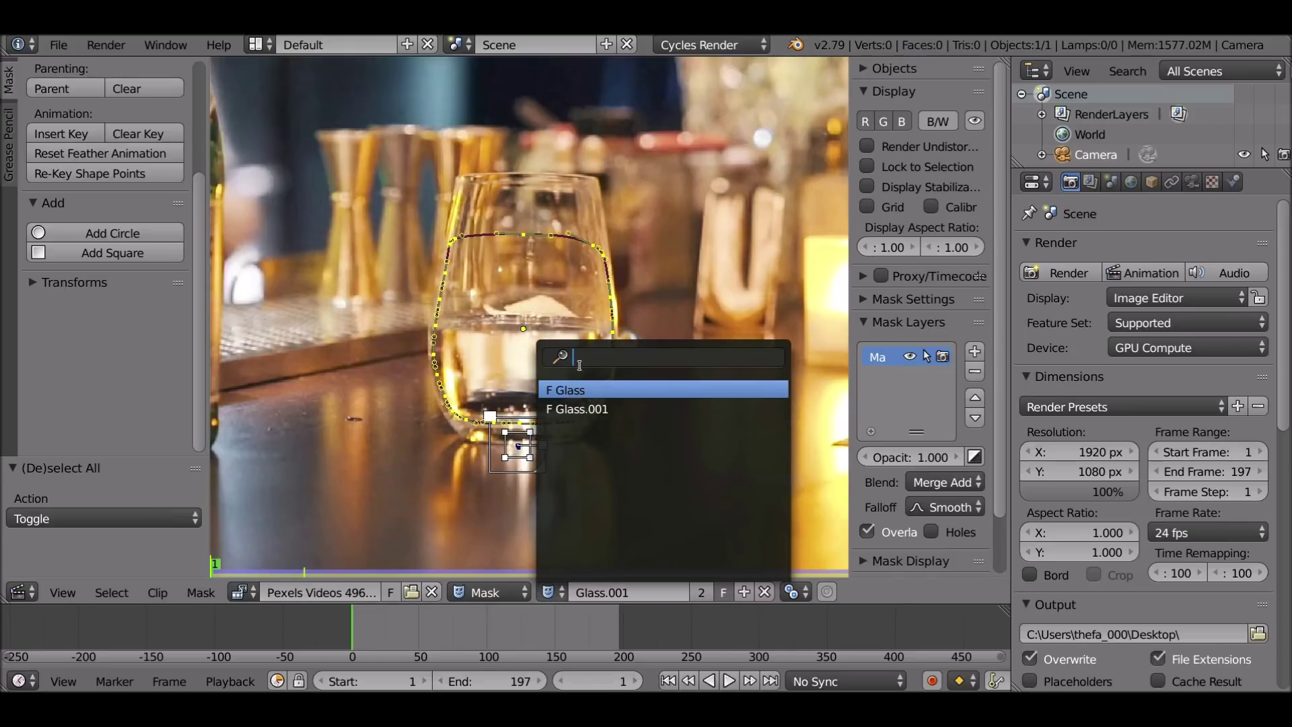
{"action": "left_click", "coordinate": [594, 409]}
{"action": "left_click", "coordinate": [615, 592]}
{"action": "type", "text": "Top"}
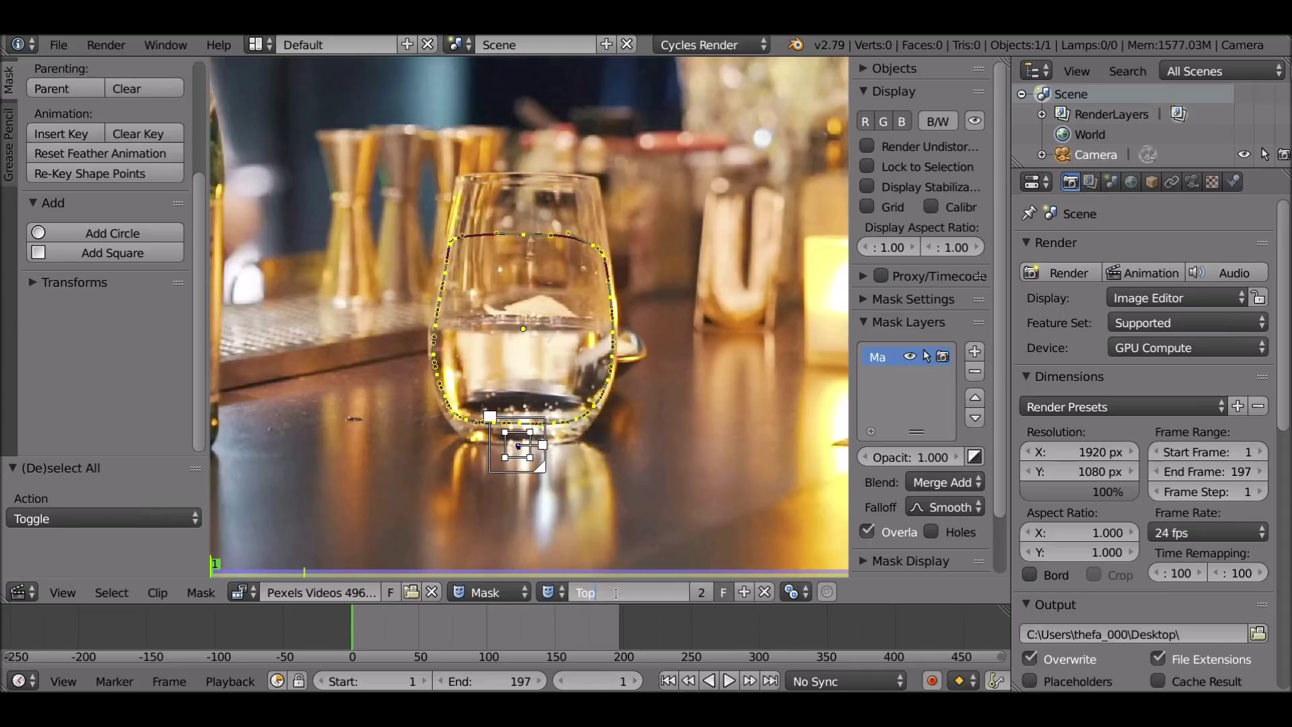
{"action": "key", "text": "Return"}
Deselect all, then box-select the Top mask points below the glass rim.
{"action": "key", "text": "a"}
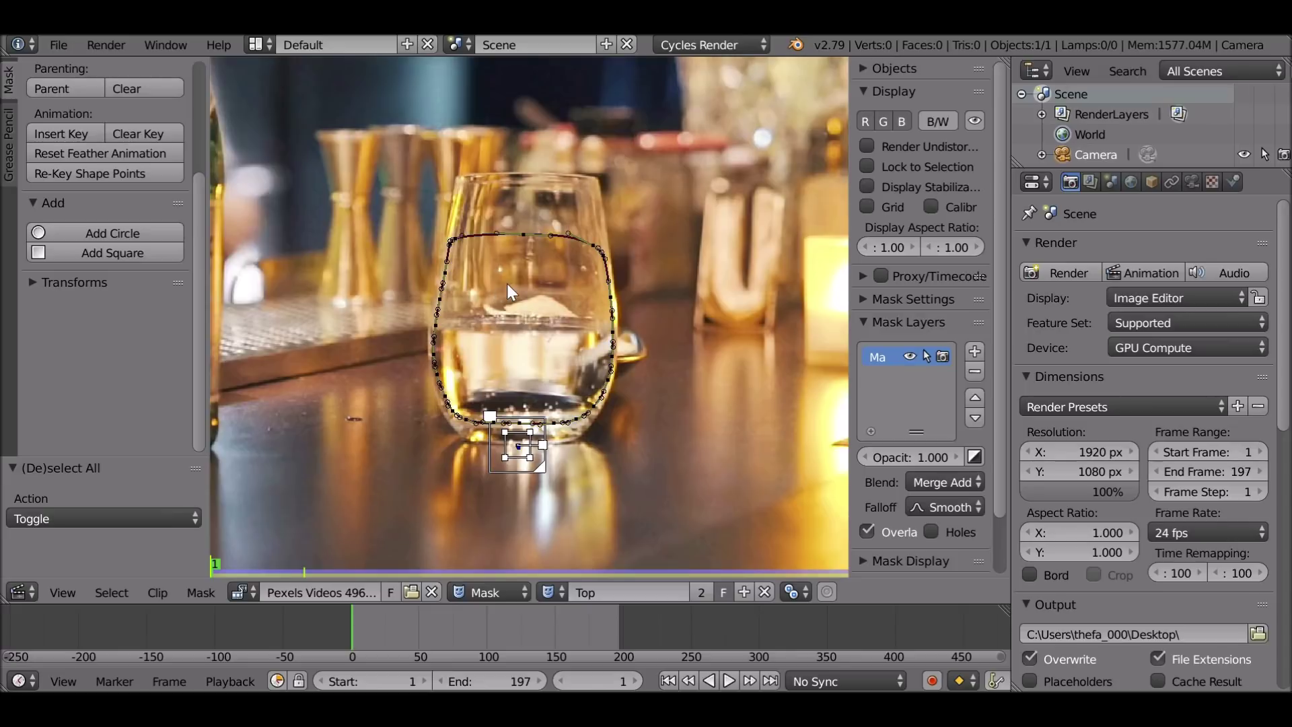
{"action": "key", "text": "b"}
{"action": "left_click_drag", "start_coordinate": [371, 260], "coordinate": [681, 470]}
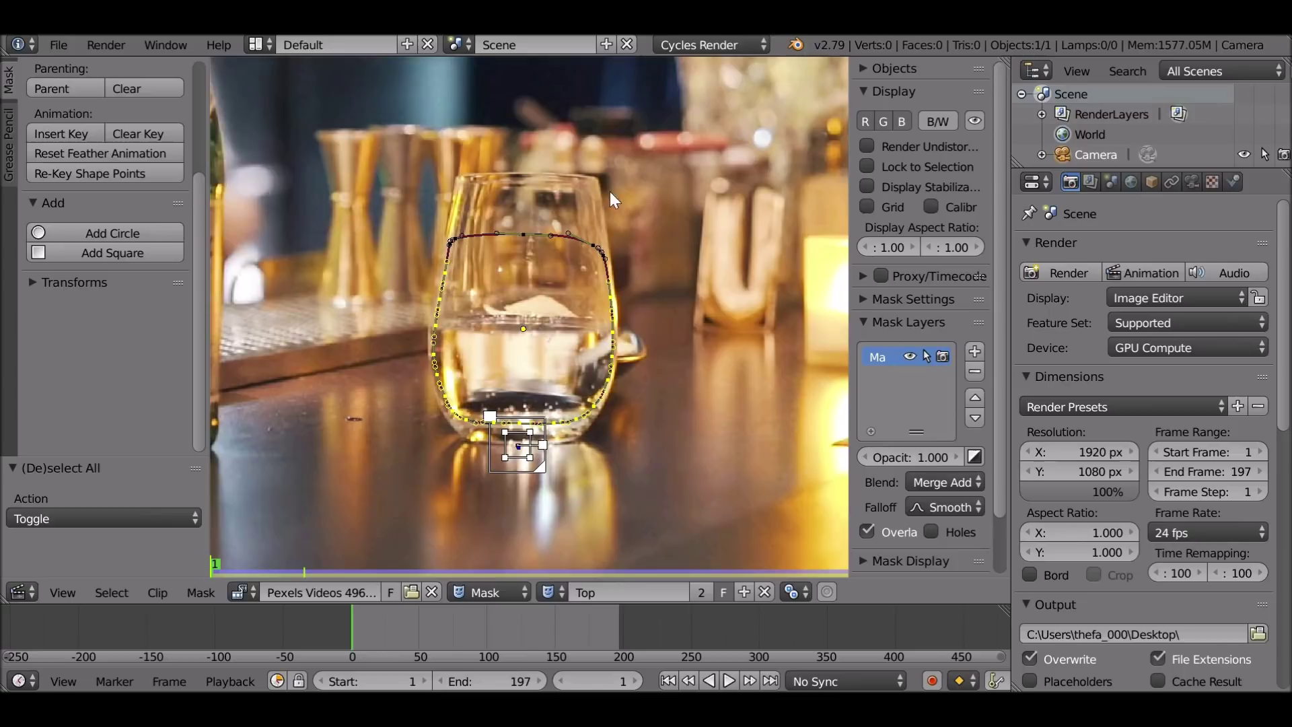
Delete the selected lower points of the Top mask.
{"action": "key", "text": "x"}
{"action": "left_click", "coordinate": [589, 278]}
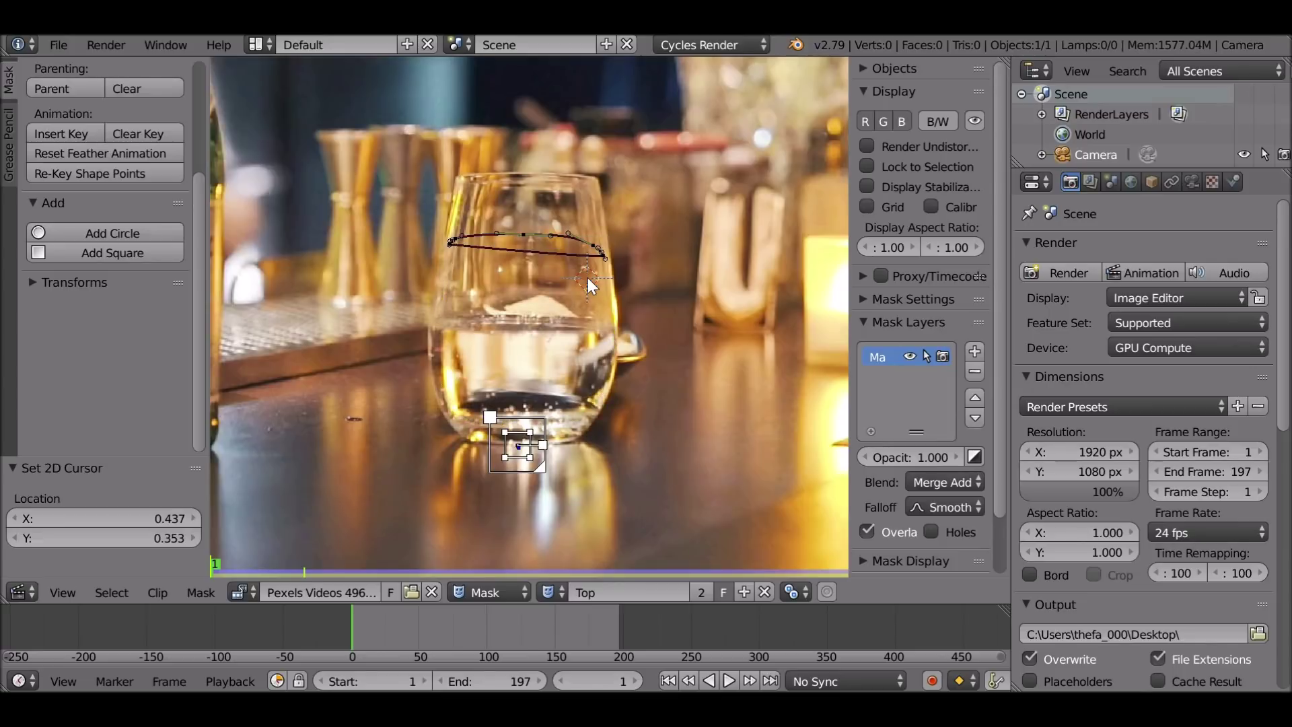
{"action": "scroll", "coordinate": [575, 253], "scroll_direction": "up", "scroll_amount": 5}
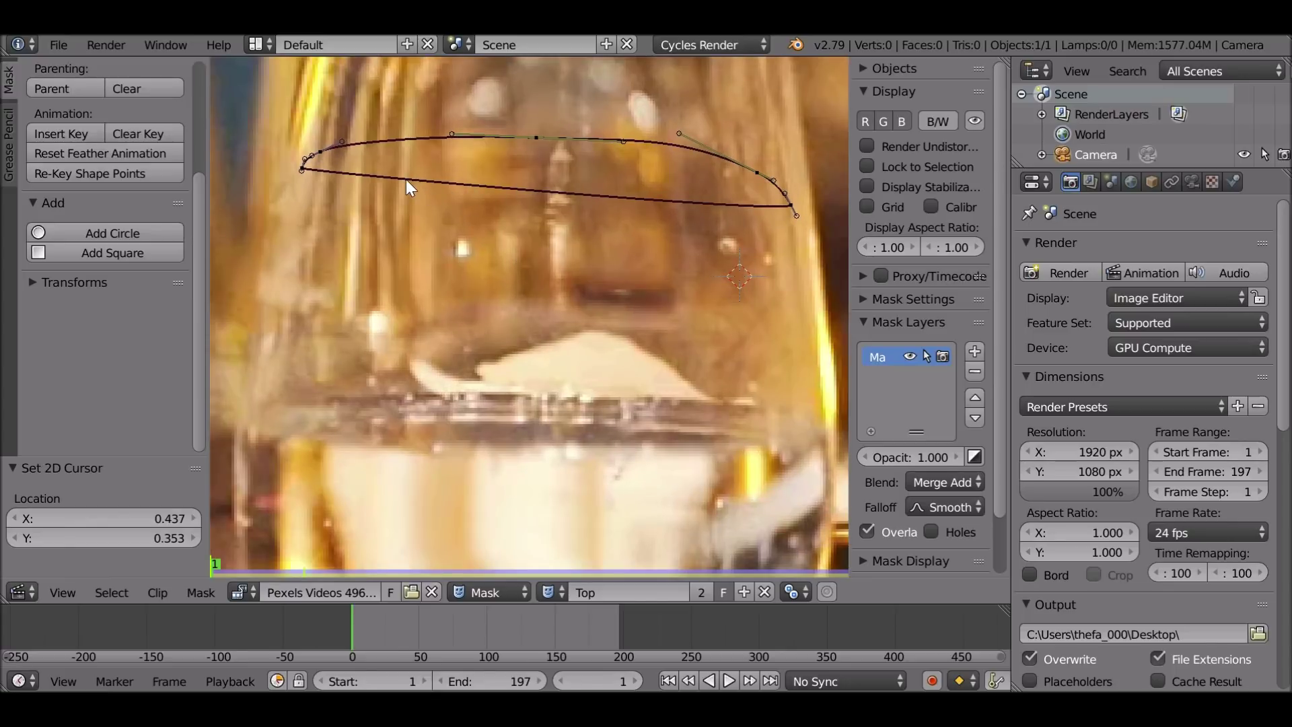
Add points under the rim to form a thin ellipse with Auto handles, evening its curve.
{"action": "left_click_drag", "start_coordinate": [377, 176], "coordinate": [322, 181], "text": "ctrl"}
{"action": "left_click", "coordinate": [521, 195], "text": "ctrl"}
{"action": "left_click_drag", "start_coordinate": [520, 195], "coordinate": [604, 209]}
{"action": "left_click", "coordinate": [555, 197], "text": "ctrl"}
{"action": "left_click_drag", "start_coordinate": [322, 179], "coordinate": [409, 199]}
{"action": "key", "text": "v"}
{"action": "left_click", "coordinate": [557, 223]}
{"action": "mouse_move", "coordinate": [735, 209]}
{"action": "left_mouse_down"}
{"action": "mouse_move", "coordinate": [761, 229]}
{"action": "mouse_move", "coordinate": [735, 217]}
{"action": "left_mouse_up"}
{"action": "left_click_drag", "start_coordinate": [603, 210], "coordinate": [599, 217]}
{"action": "mouse_move", "coordinate": [406, 199]}
{"action": "left_mouse_down"}
{"action": "mouse_move", "coordinate": [366, 193]}
{"action": "mouse_move", "coordinate": [401, 201]}
{"action": "left_mouse_up"}
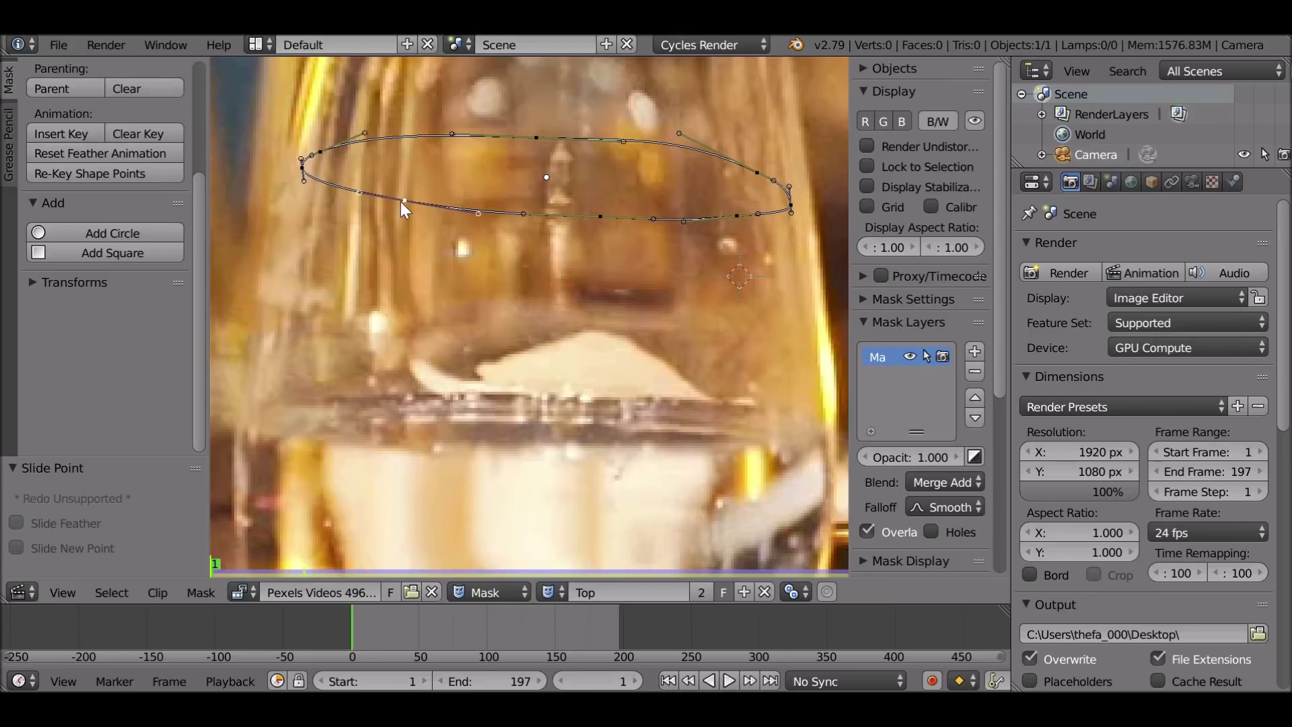
{"action": "scroll", "coordinate": [401, 201], "scroll_direction": "down", "scroll_amount": 3}
Parent all Top mask points to the glass track and scrub to confirm it follows.
{"action": "key", "text": "a"}
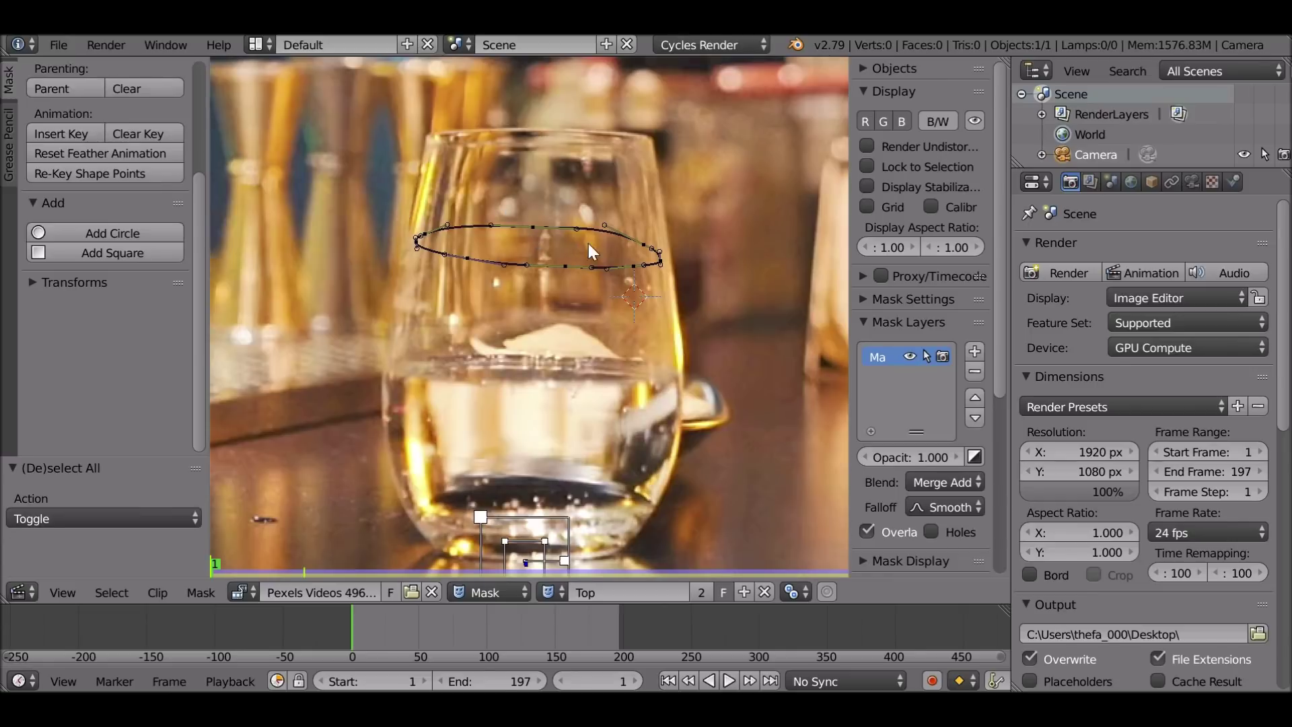
{"action": "scroll", "coordinate": [546, 228], "scroll_direction": "down", "scroll_amount": 2}
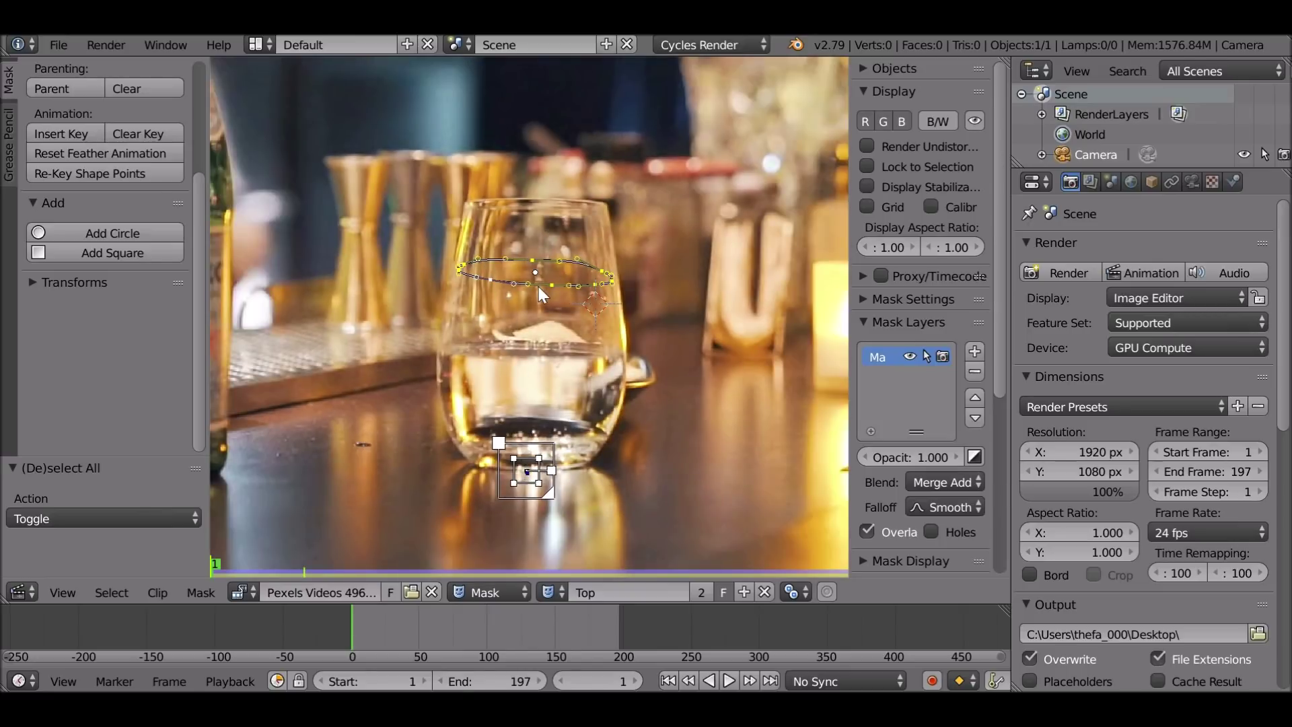
{"action": "key", "text": "ctrl+p"}
{"action": "left_click_drag", "start_coordinate": [389, 630], "coordinate": [462, 625]}
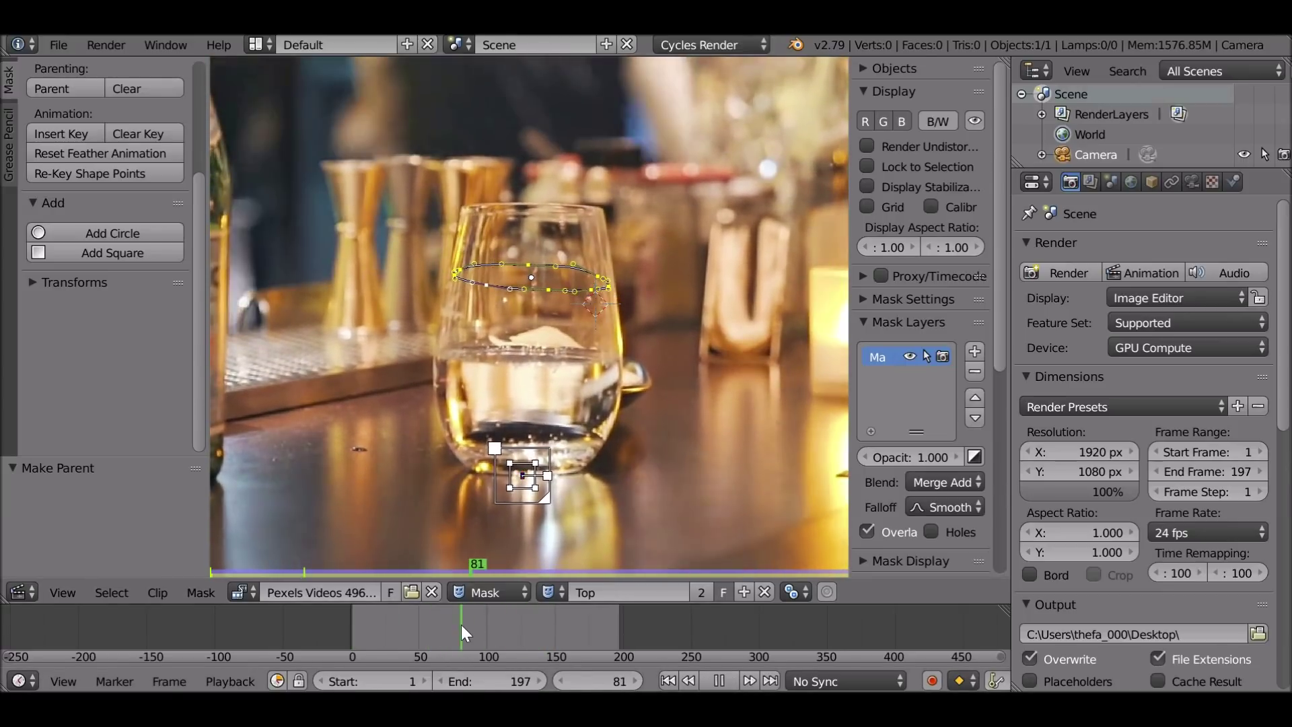
{"action": "left_click", "coordinate": [669, 681]}
{"action": "scroll", "coordinate": [415, 329], "scroll_direction": "down", "scroll_amount": 7}
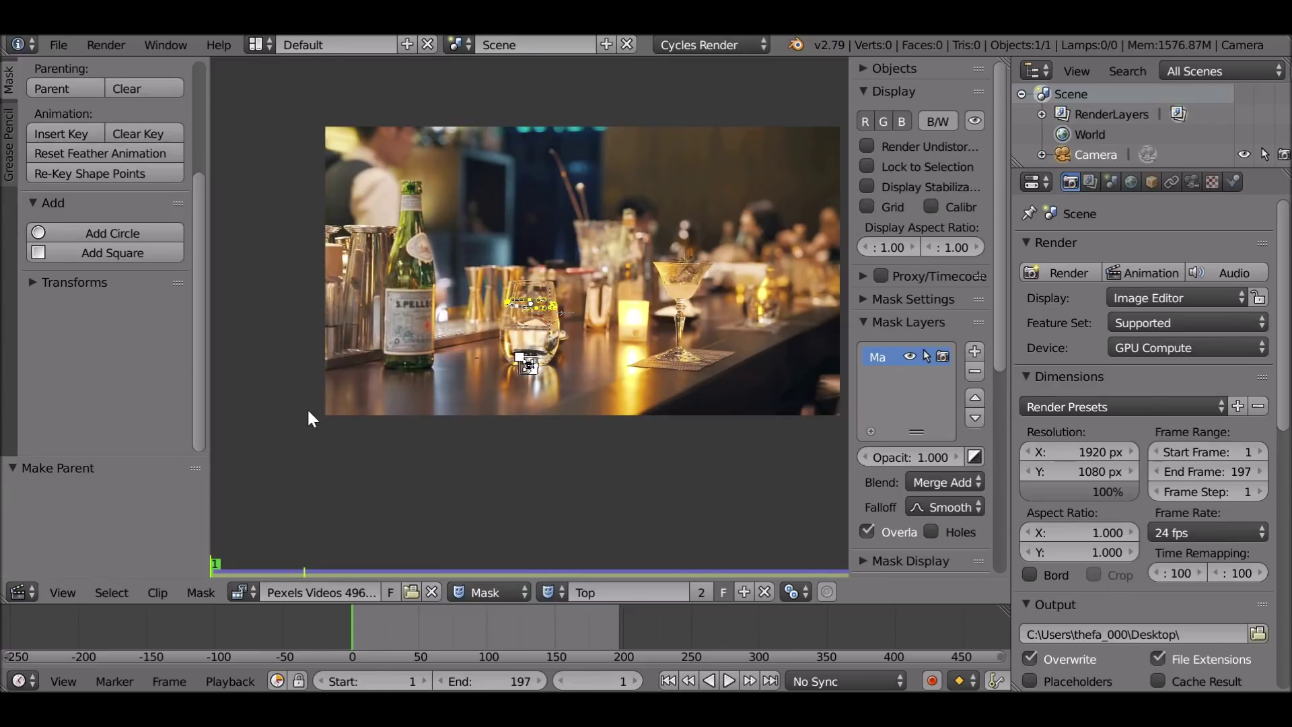
Make the area a Compositing node editor with Use Nodes and Backdrop on, and move Render Layers aside.
{"action": "left_click", "coordinate": [27, 595]}
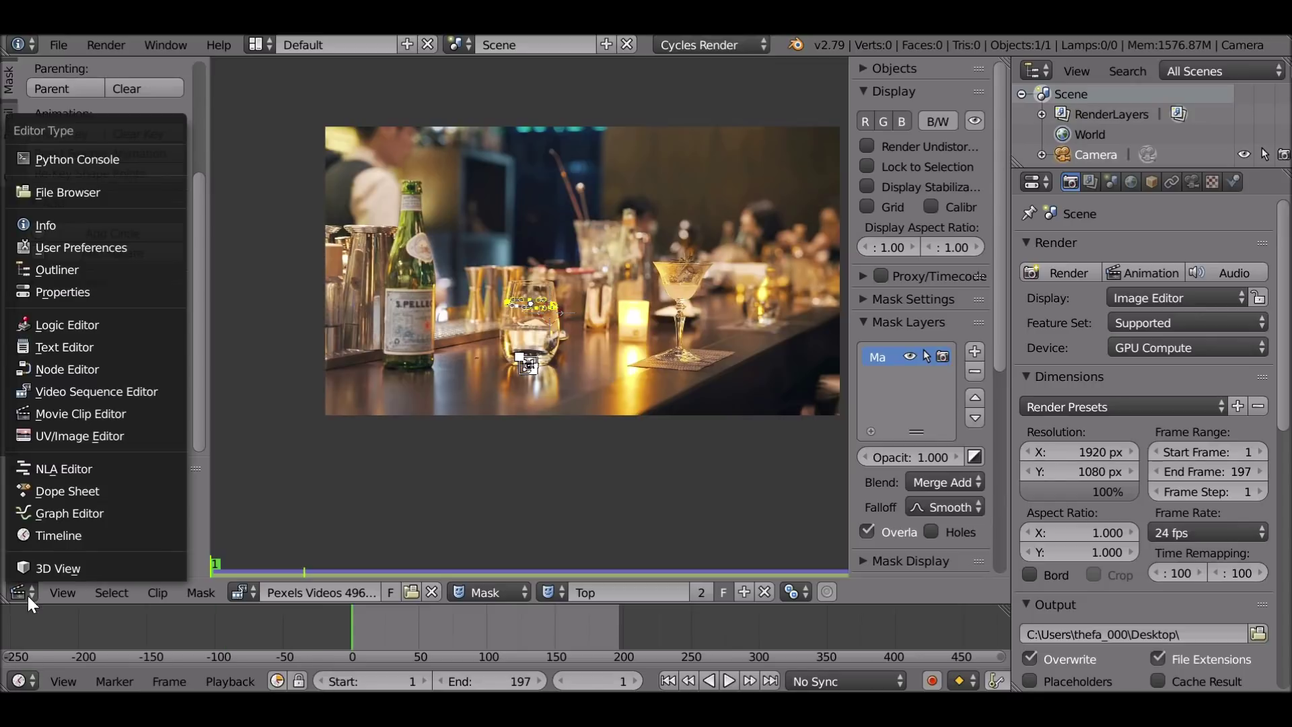
{"action": "left_click", "coordinate": [101, 368]}
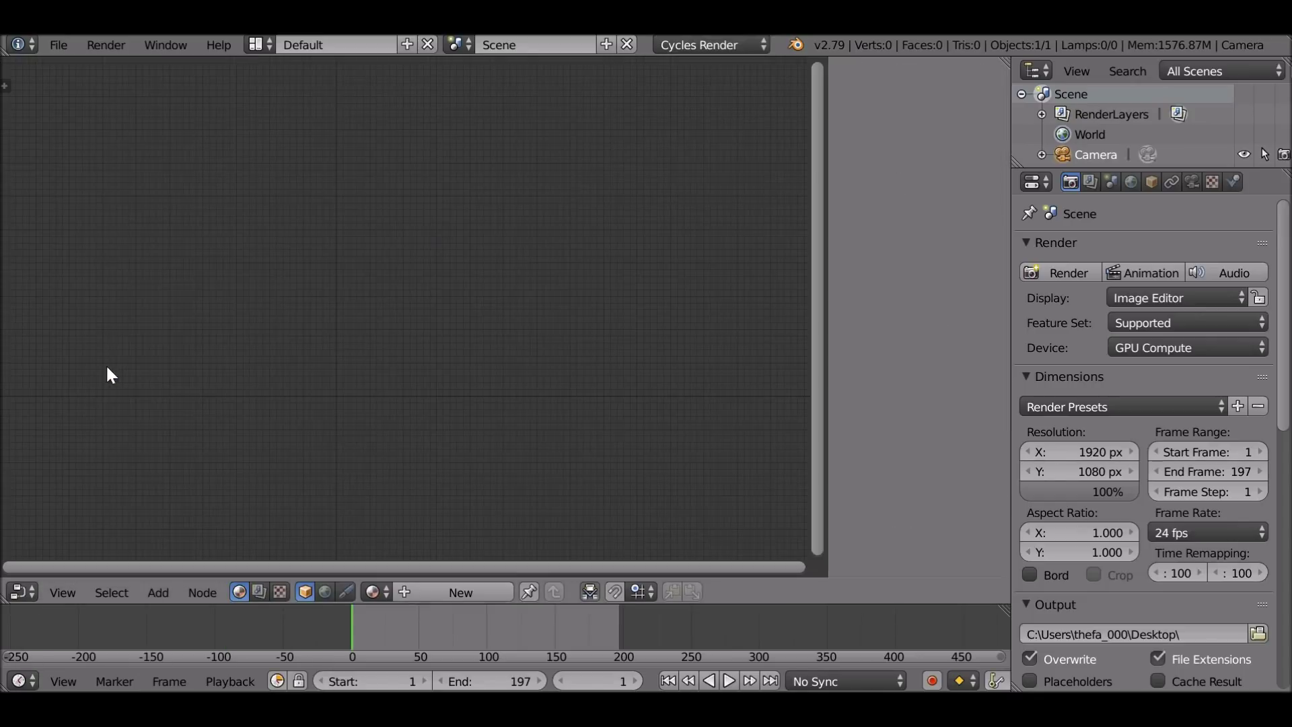
{"action": "left_click", "coordinate": [259, 591]}
{"action": "left_click", "coordinate": [304, 592]}
{"action": "left_click", "coordinate": [430, 224]}
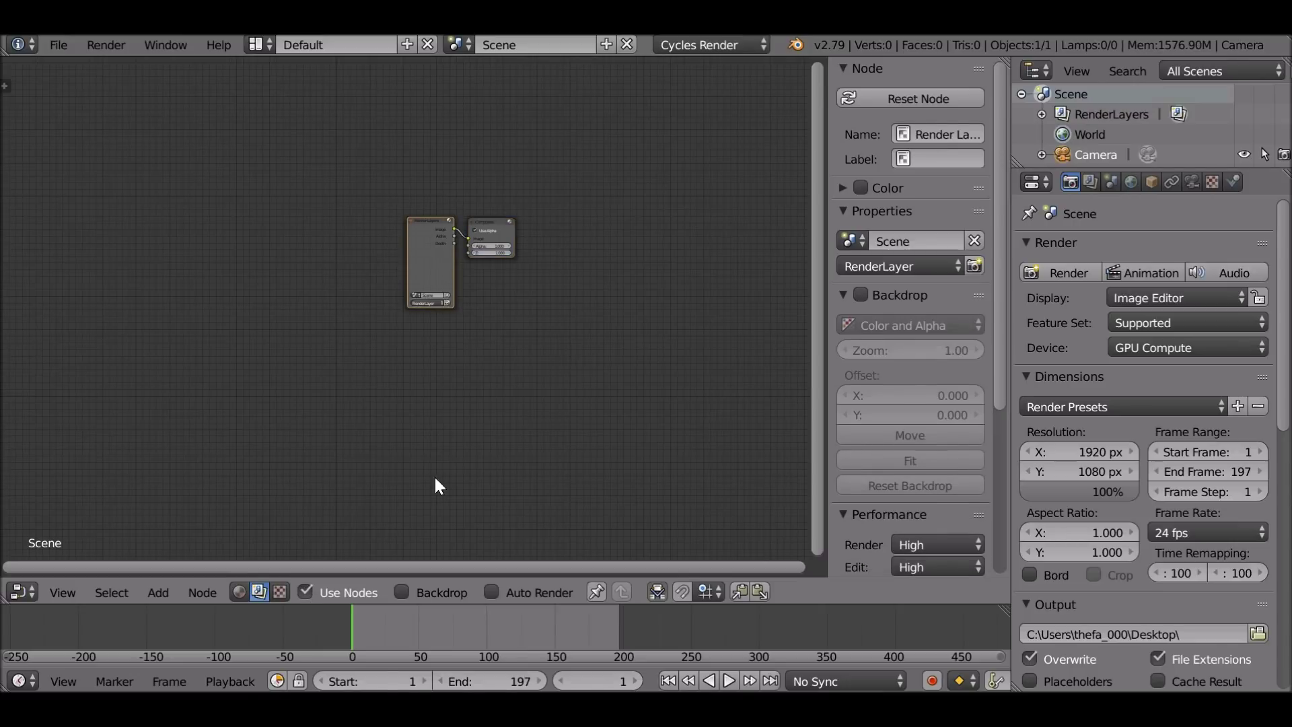
{"action": "left_click", "coordinate": [401, 592]}
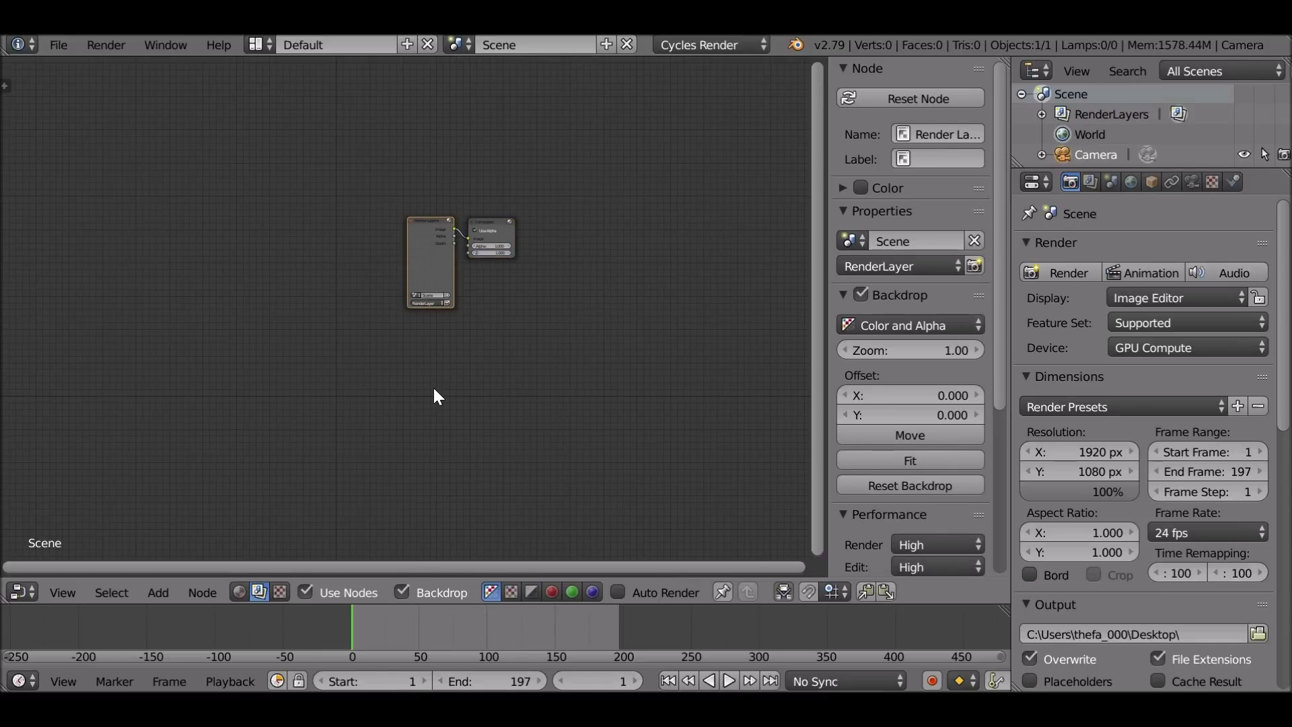
{"action": "left_click_drag", "start_coordinate": [439, 250], "coordinate": [376, 257]}
Delete the Render Layers node and add a Viewer node above the Composite node.
{"action": "key", "text": "x"}
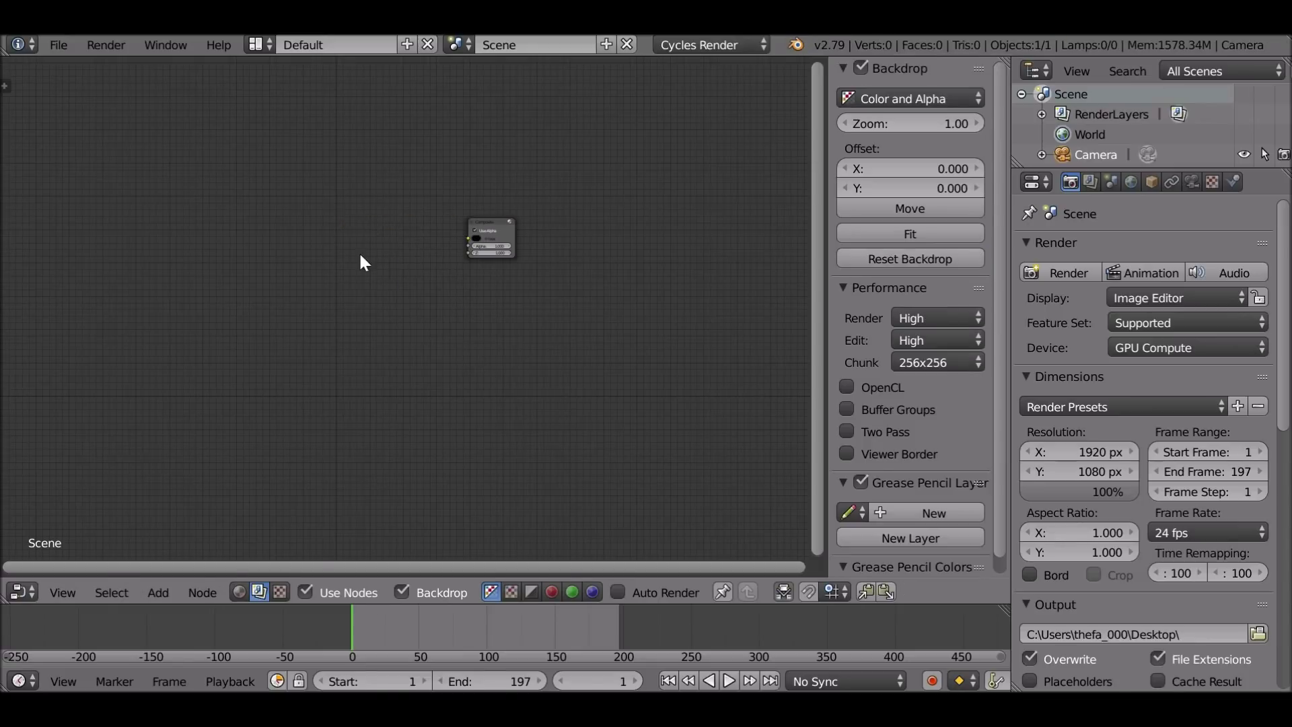
{"action": "key", "text": "shift+a"}
{"action": "mouse_move", "coordinate": [312, 206]}
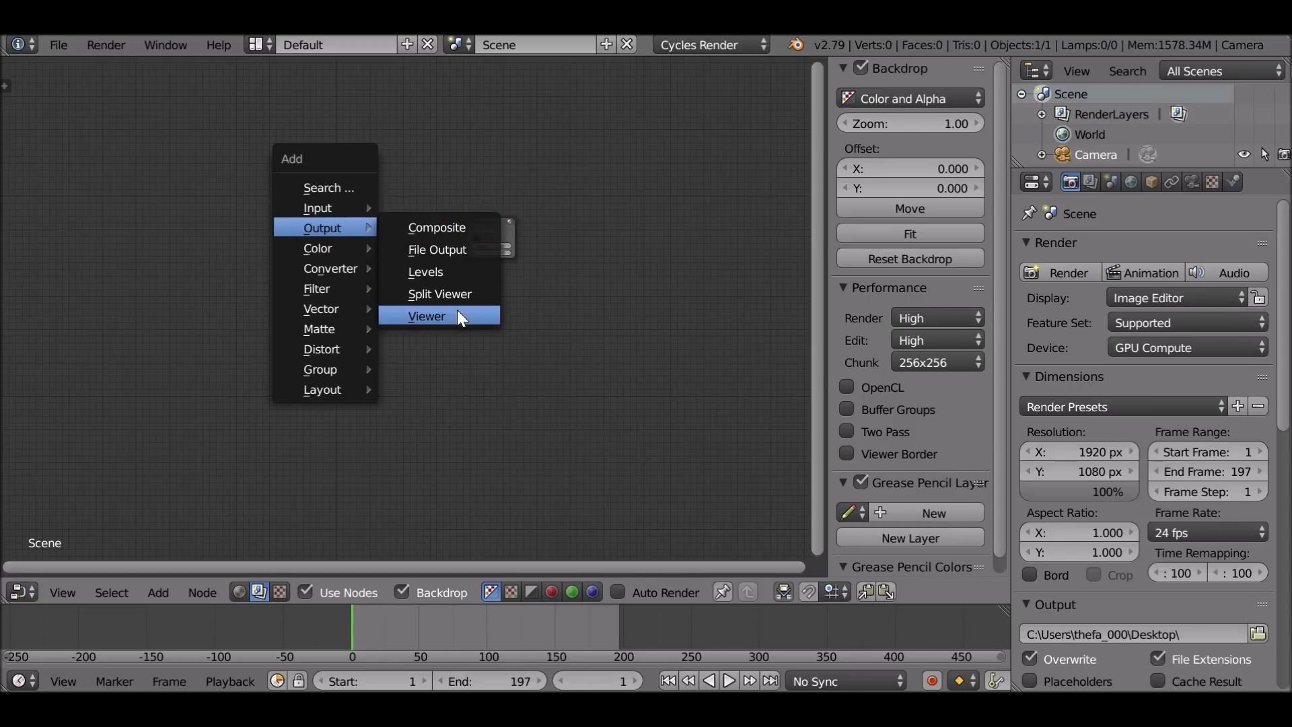
{"action": "left_click", "coordinate": [457, 317]}
{"action": "left_click", "coordinate": [461, 166]}
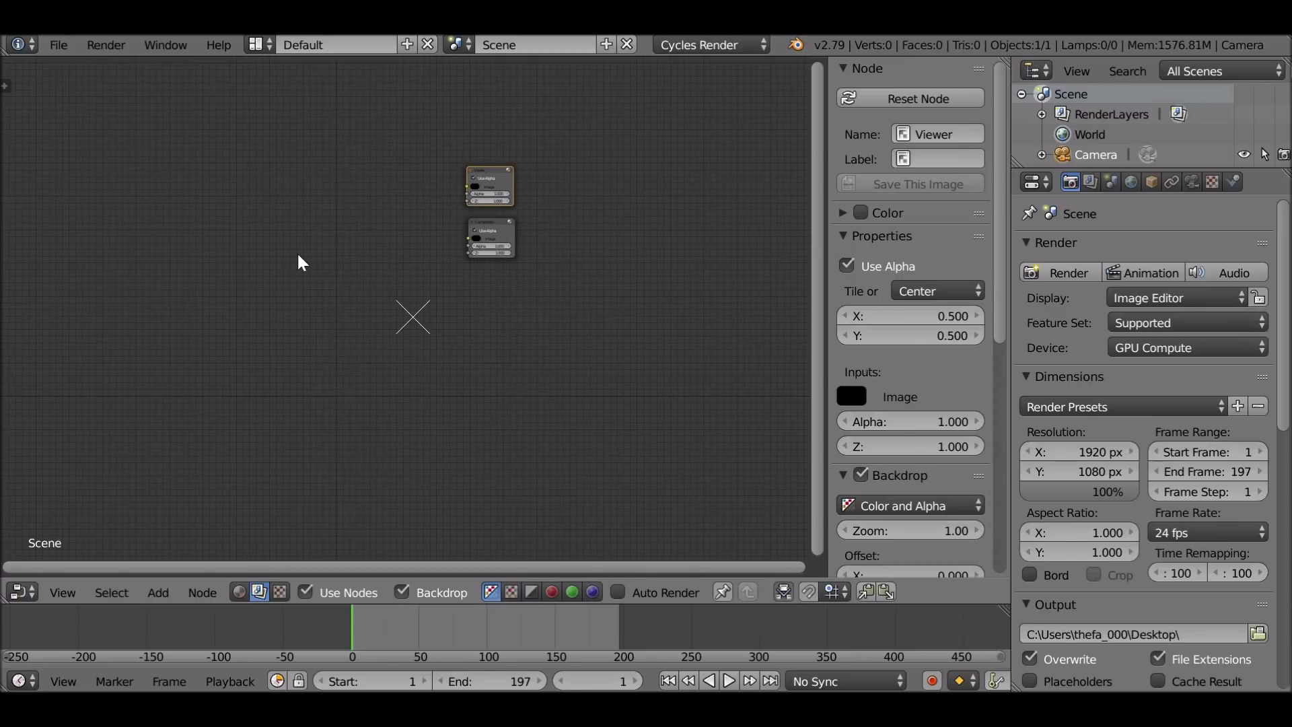
Add a Movie Clip node loading Pexels Videos 4966.mp4, link it to Composite, and fit the backdrop.
{"action": "key", "text": "shift+a"}
{"action": "mouse_move", "coordinate": [263, 243]}
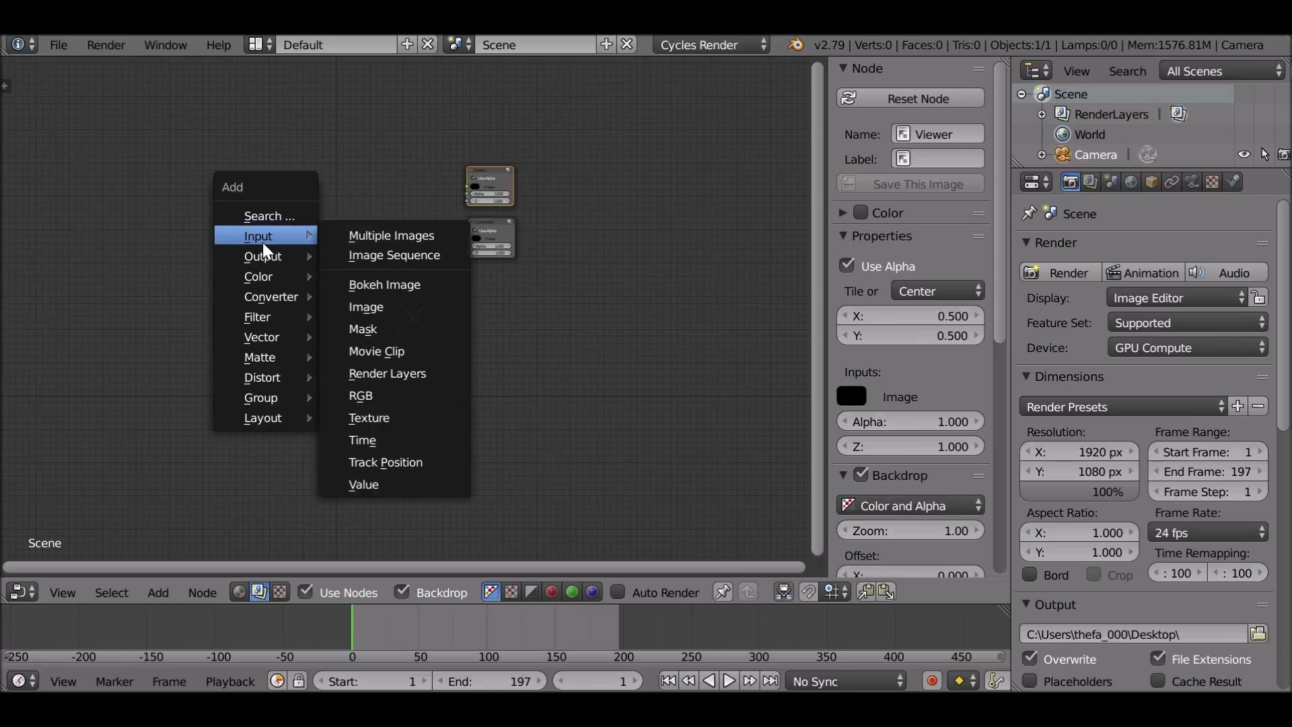
{"action": "left_click", "coordinate": [408, 344]}
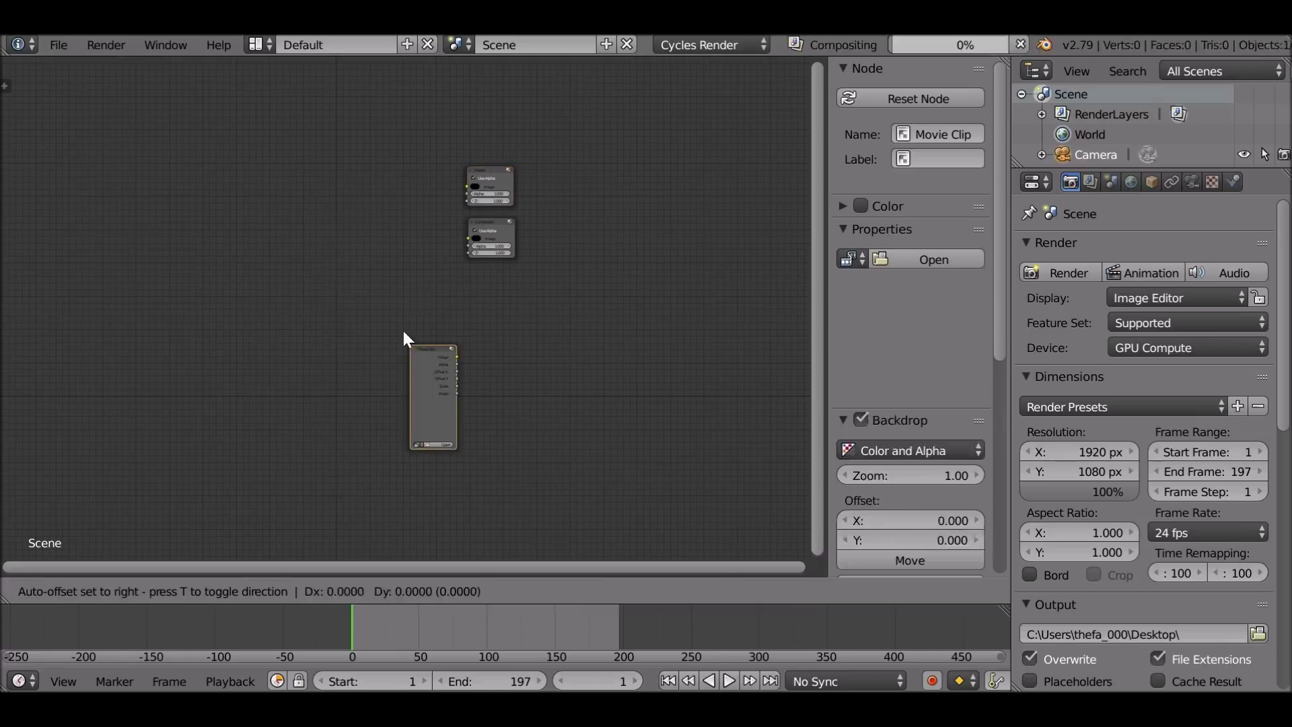
{"action": "left_click", "coordinate": [338, 181]}
{"action": "scroll", "coordinate": [284, 289], "scroll_direction": "up", "scroll_amount": 4}
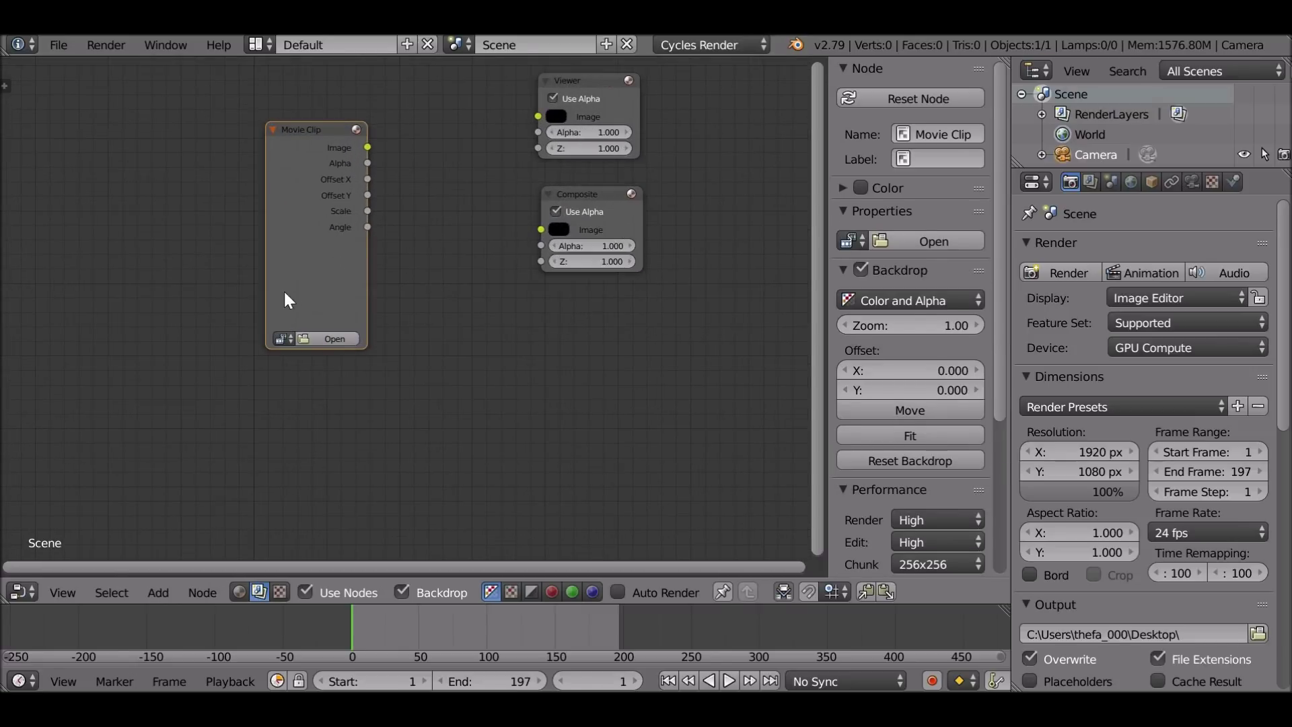
{"action": "left_click", "coordinate": [279, 337]}
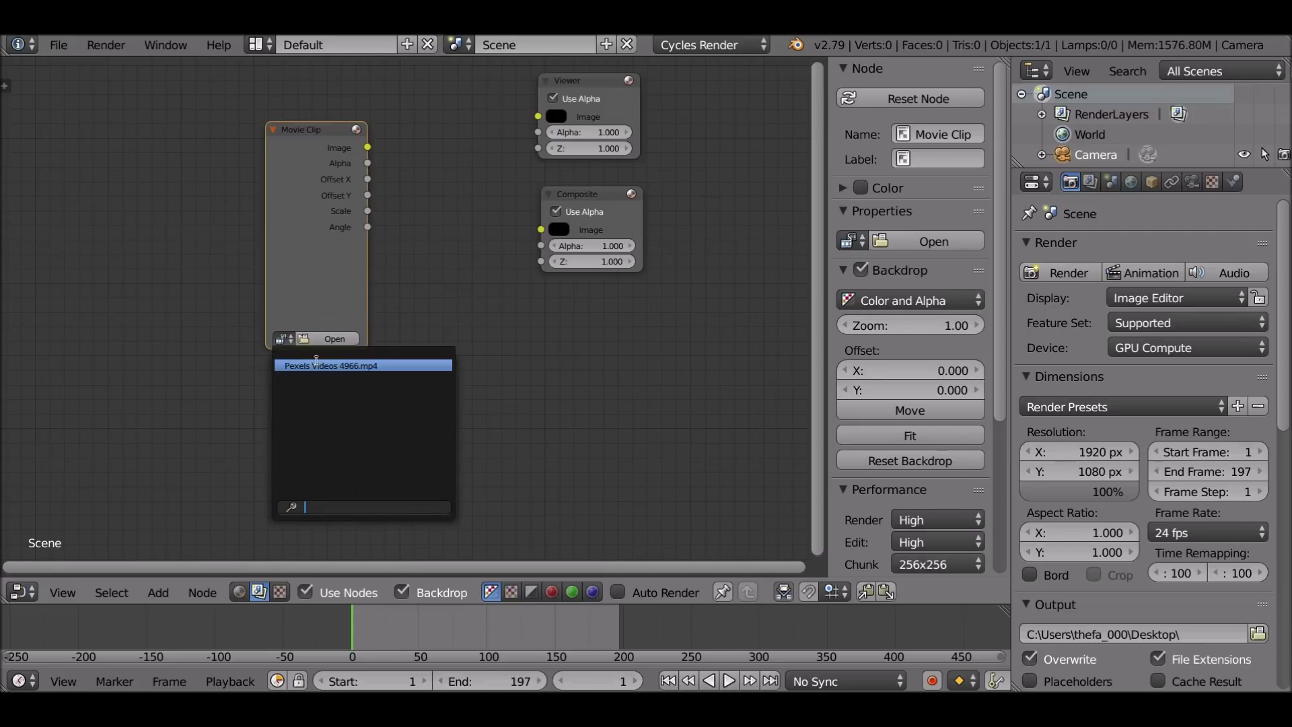
{"action": "left_click", "coordinate": [367, 366]}
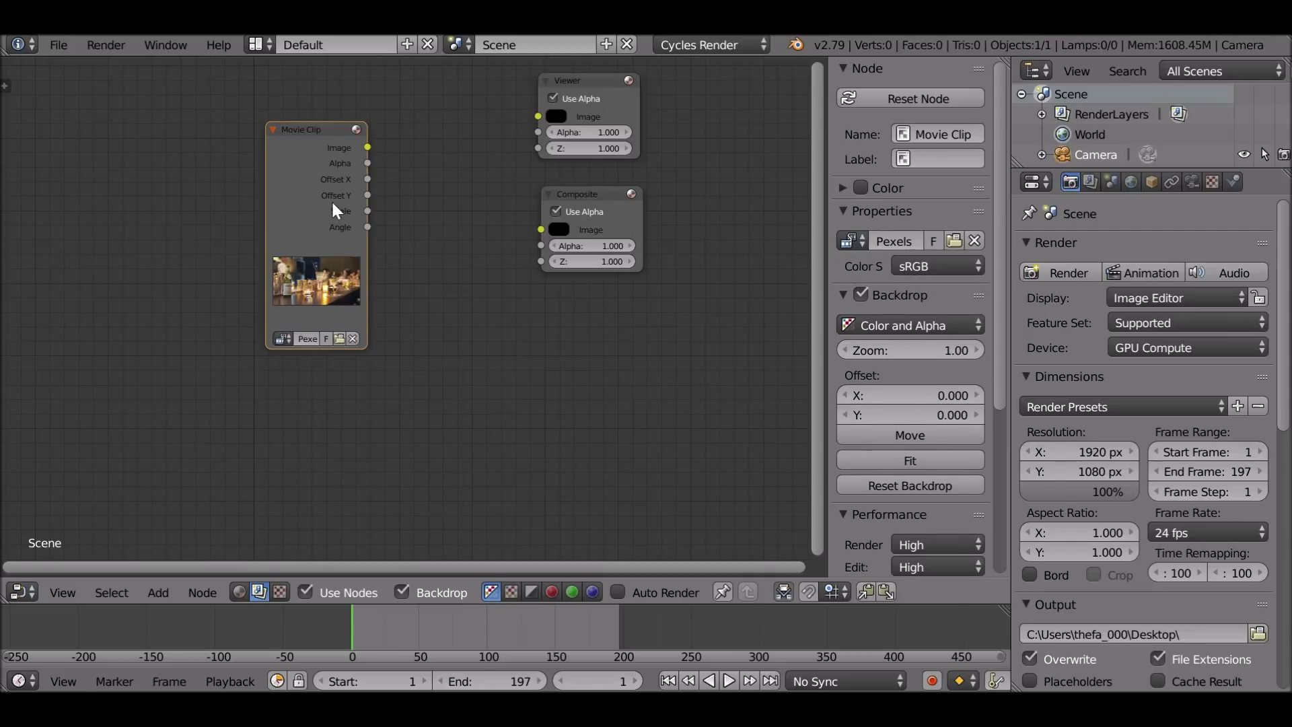
{"action": "middle_click_drag", "start_coordinate": [331, 199], "coordinate": [215, 210]}
{"action": "left_click_drag", "start_coordinate": [259, 159], "coordinate": [423, 130]}
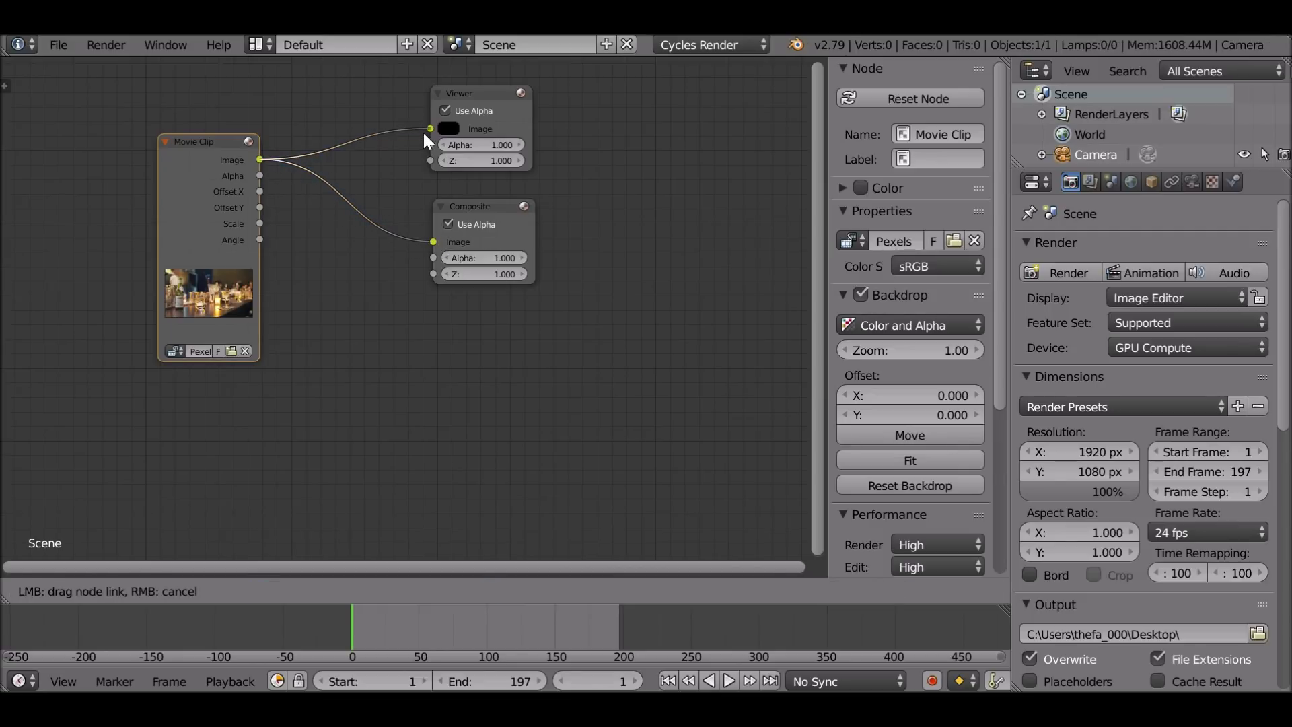
{"action": "left_click_drag", "start_coordinate": [927, 350], "coordinate": [931, 349]}
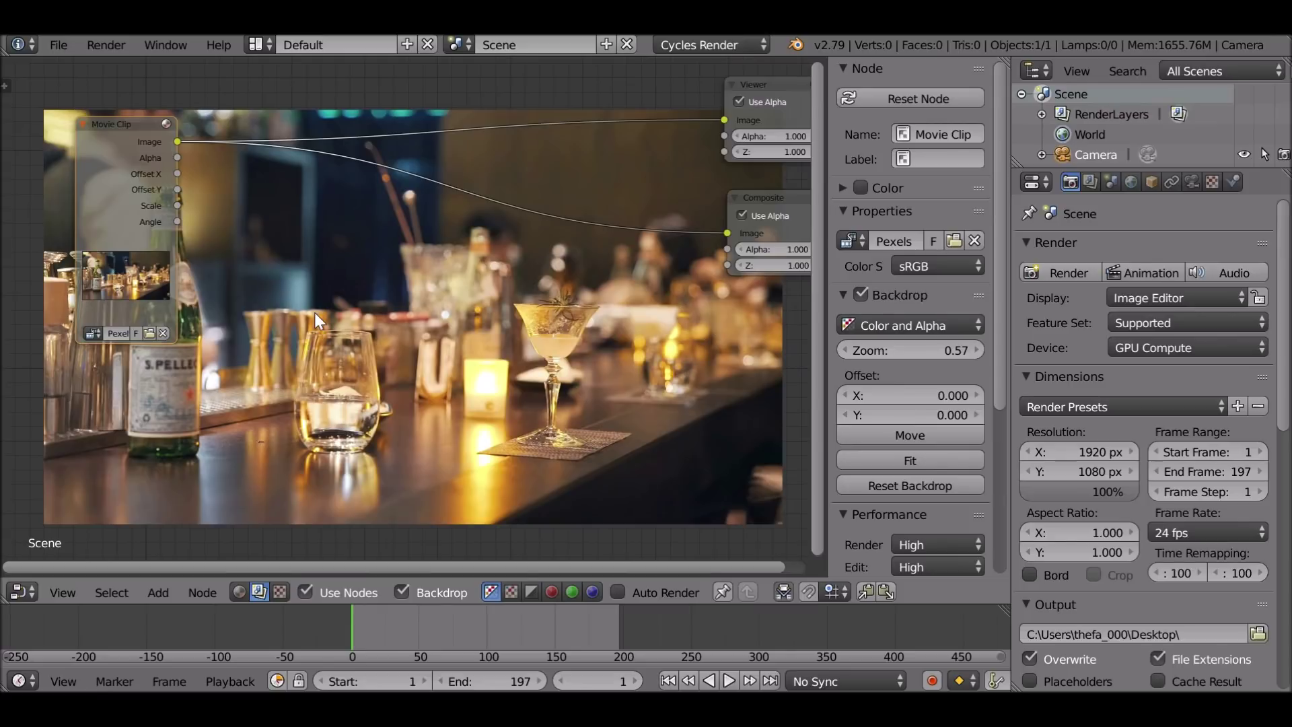
Insert a Mix node into the clip's link and connect its result to the Viewer.
{"action": "key", "text": "shift+a"}
{"action": "mouse_move", "coordinate": [278, 356]}
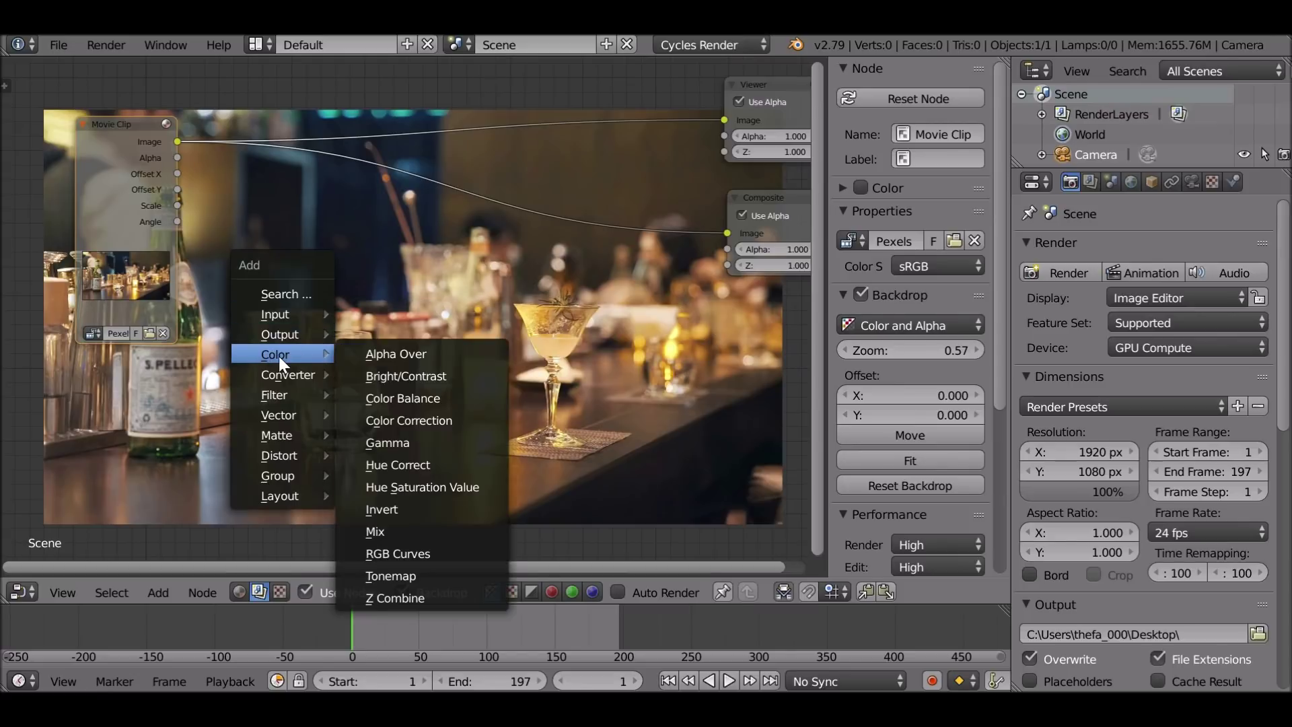
{"action": "left_click", "coordinate": [412, 531]}
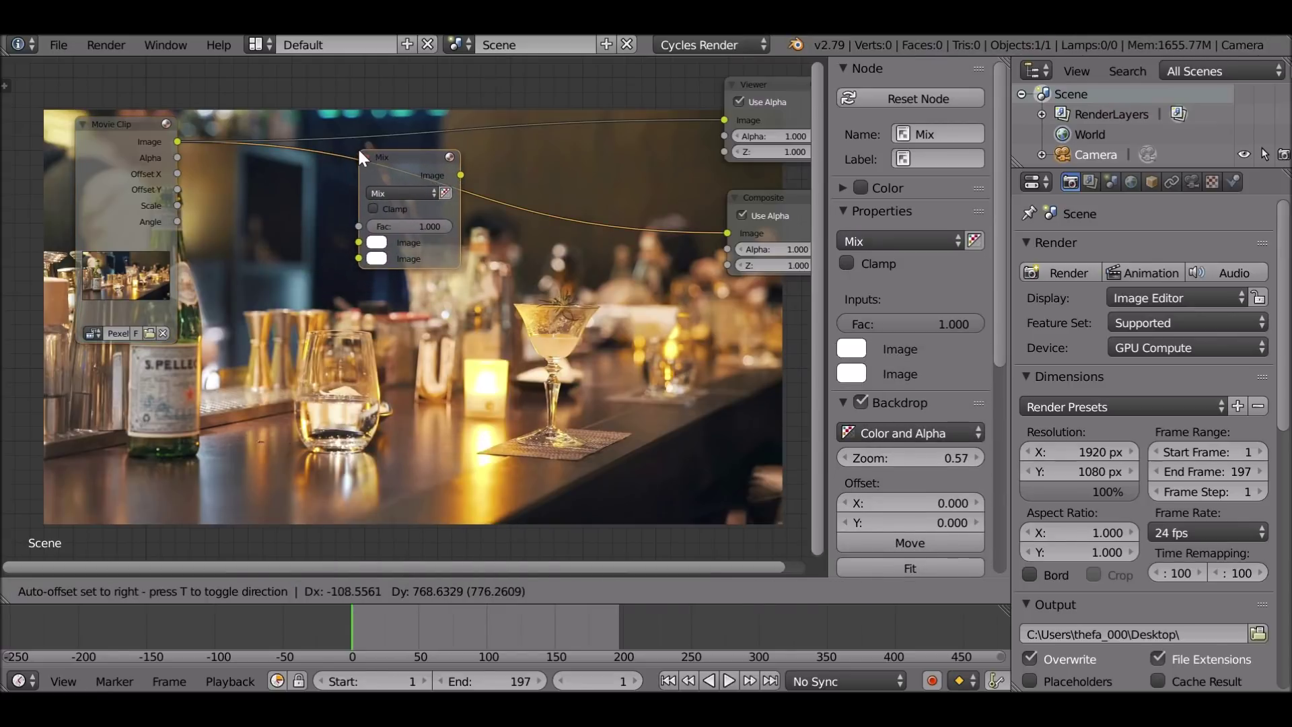
{"action": "left_click", "coordinate": [357, 147]}
{"action": "left_click_drag", "start_coordinate": [461, 175], "coordinate": [728, 113]}
{"action": "left_click_drag", "start_coordinate": [140, 124], "coordinate": [125, 93]}
{"action": "middle_click_drag", "start_coordinate": [191, 250], "coordinate": [175, 226]}
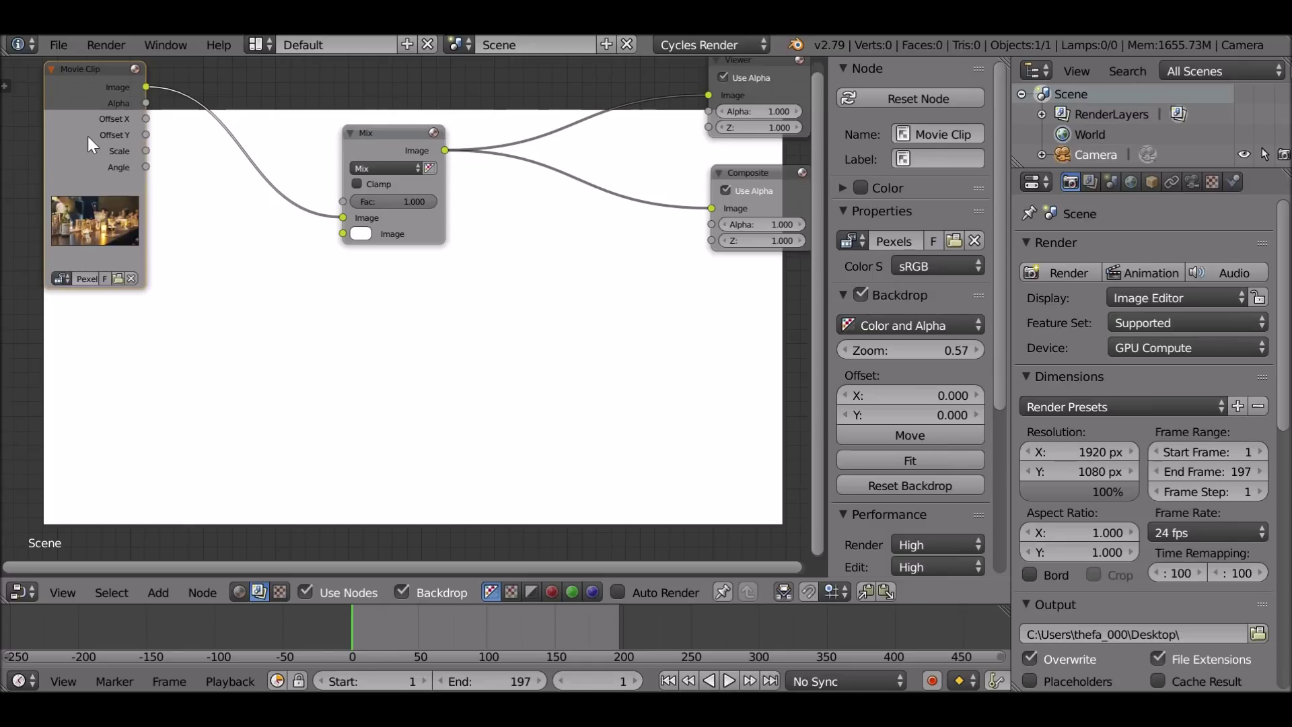
Duplicate the Movie Clip node, load Space - 5390.mp4 into it, and feed it into Mix's second image.
{"action": "key", "text": "shift+d"}
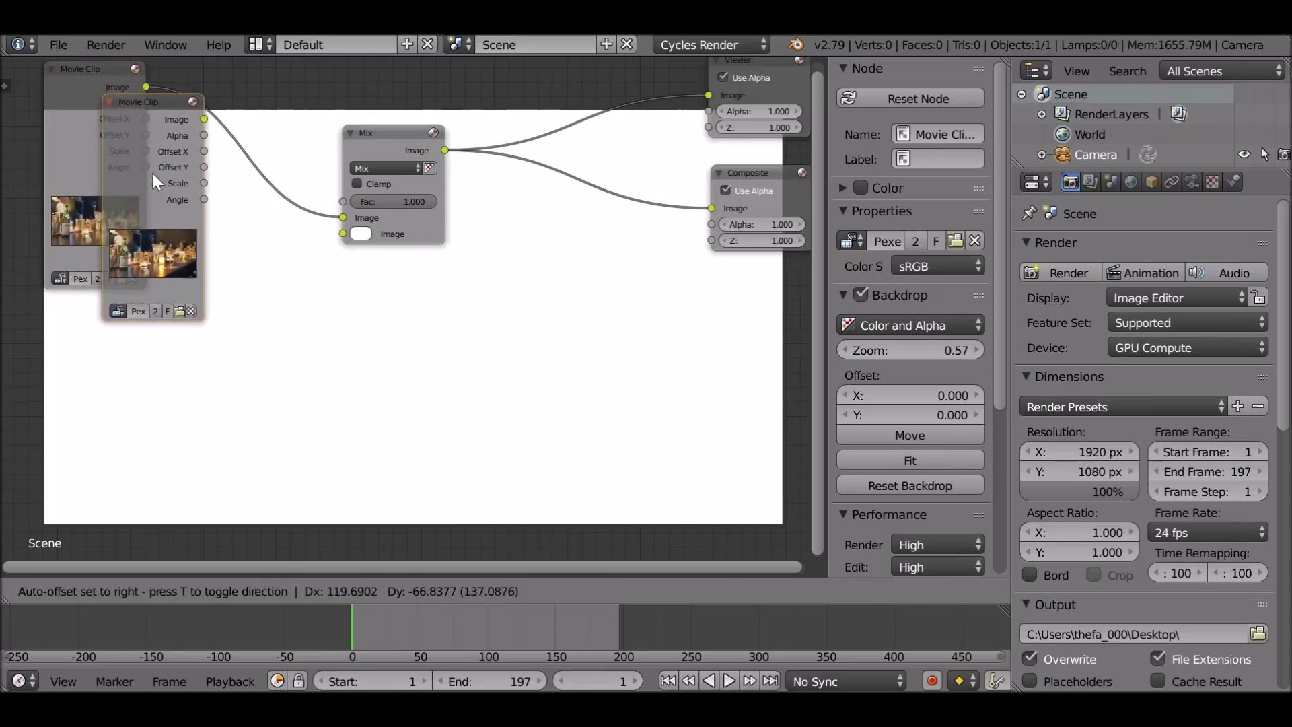
{"action": "left_click", "coordinate": [216, 348]}
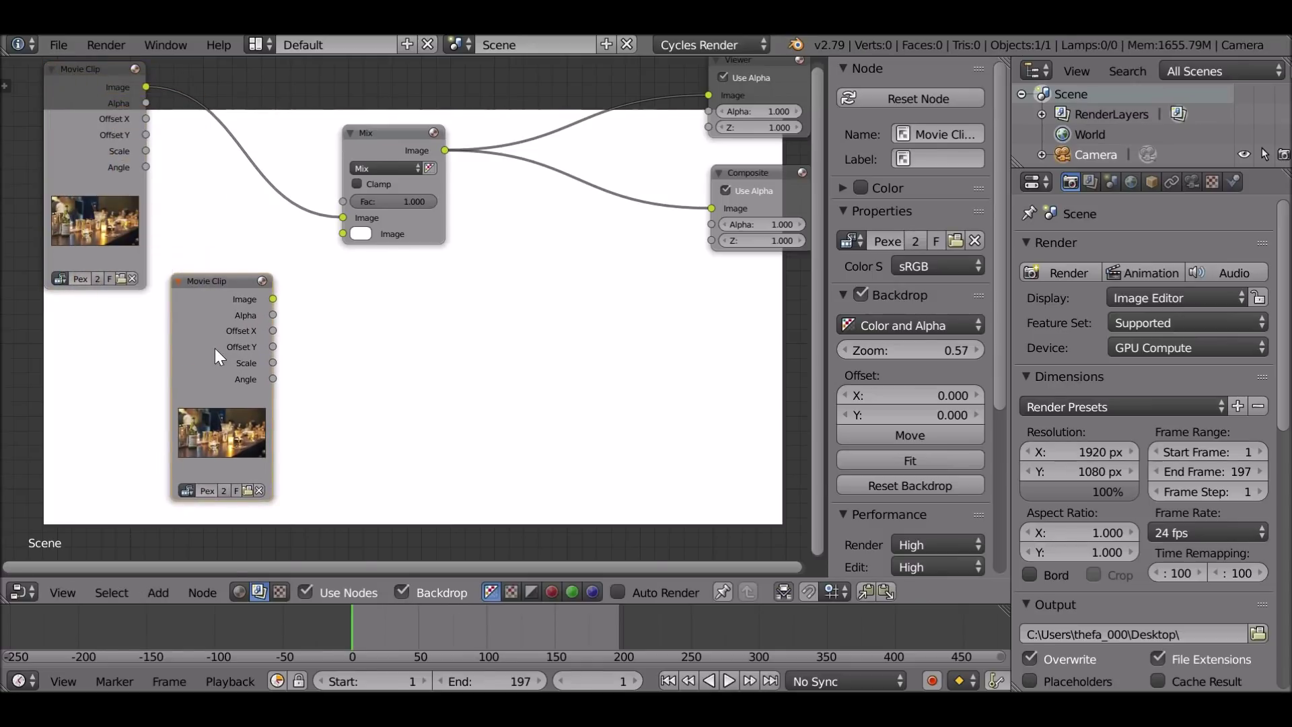
{"action": "left_click", "coordinate": [248, 487]}
{"action": "left_click", "coordinate": [66, 247]}
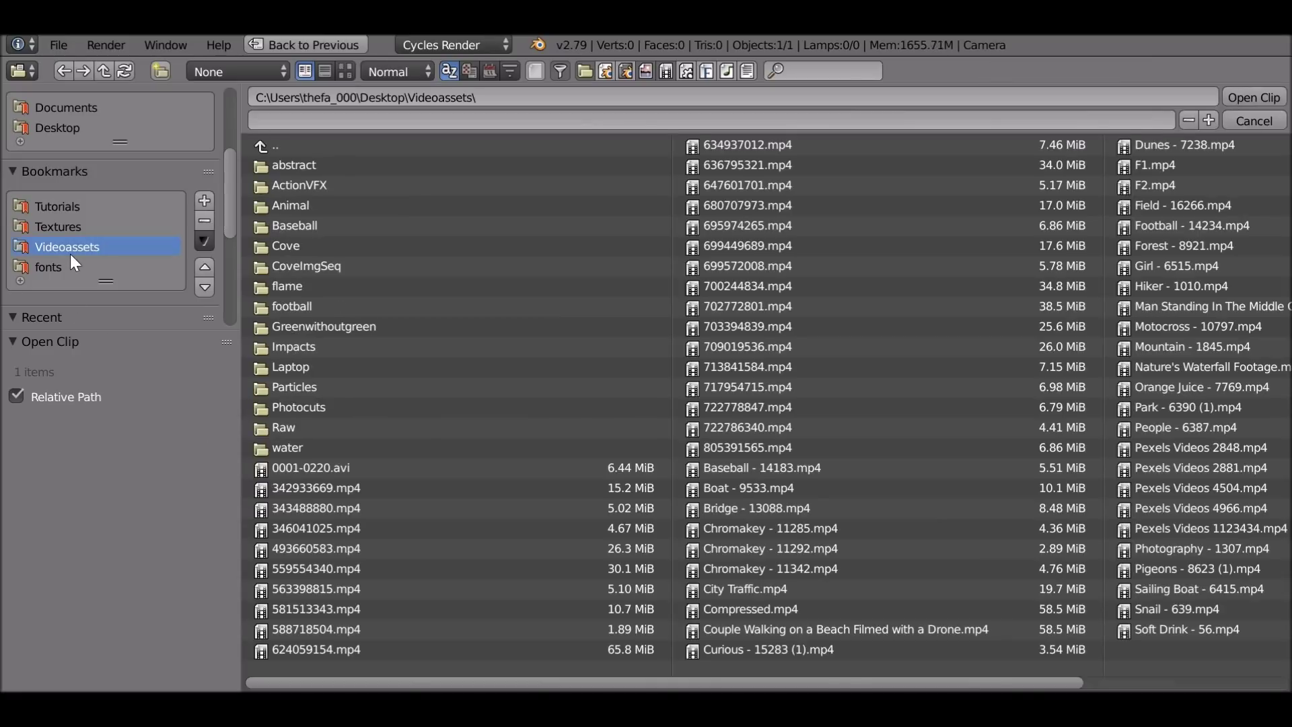
{"action": "left_click", "coordinate": [302, 410]}
{"action": "left_click", "coordinate": [316, 245]}
{"action": "left_click", "coordinate": [1254, 97]}
{"action": "left_click_drag", "start_coordinate": [273, 299], "coordinate": [352, 242]}
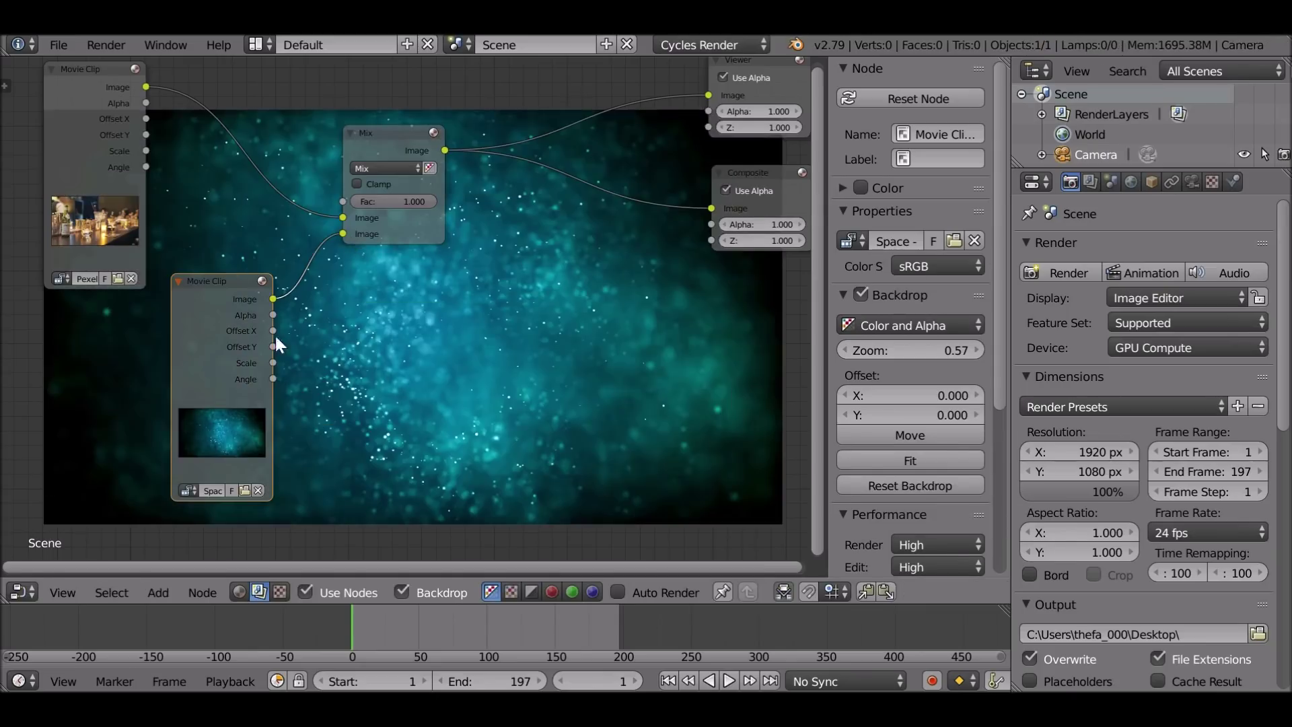
{"action": "middle_click_drag", "start_coordinate": [438, 440], "coordinate": [389, 328]}
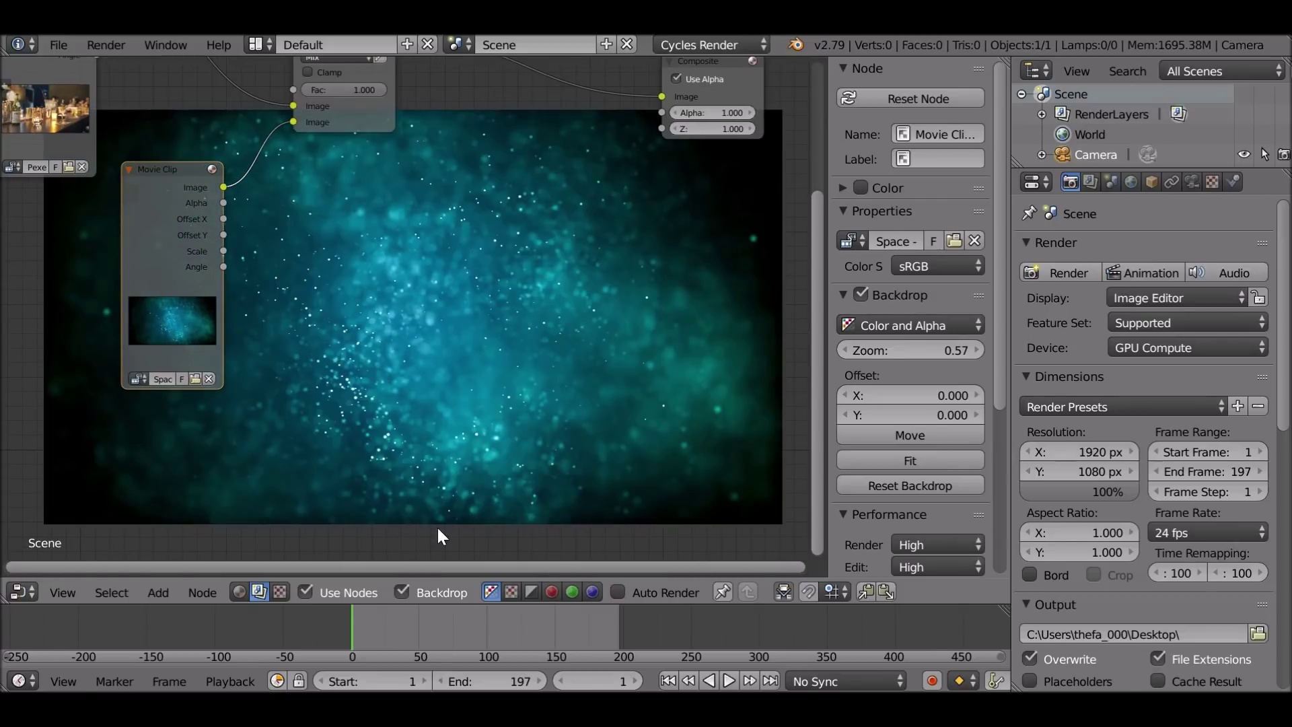
{"action": "left_click_drag", "start_coordinate": [354, 627], "coordinate": [455, 633]}
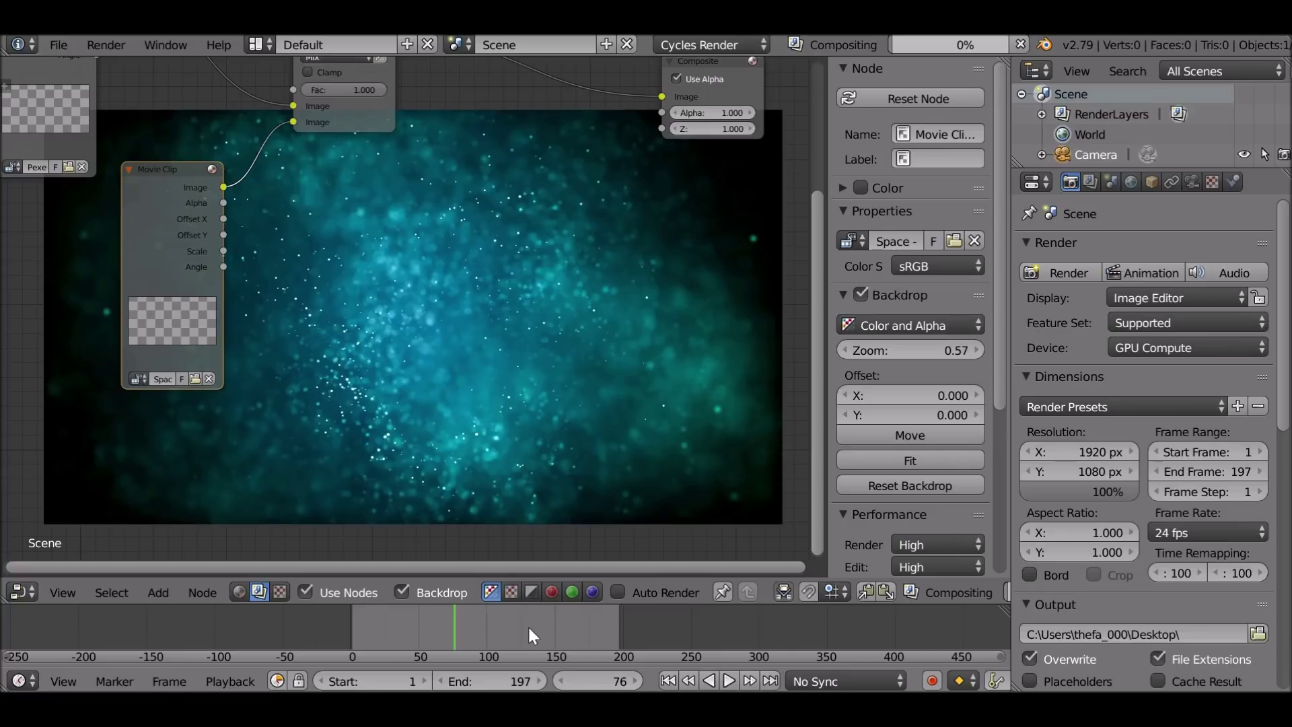
{"action": "key", "text": "shift+a"}
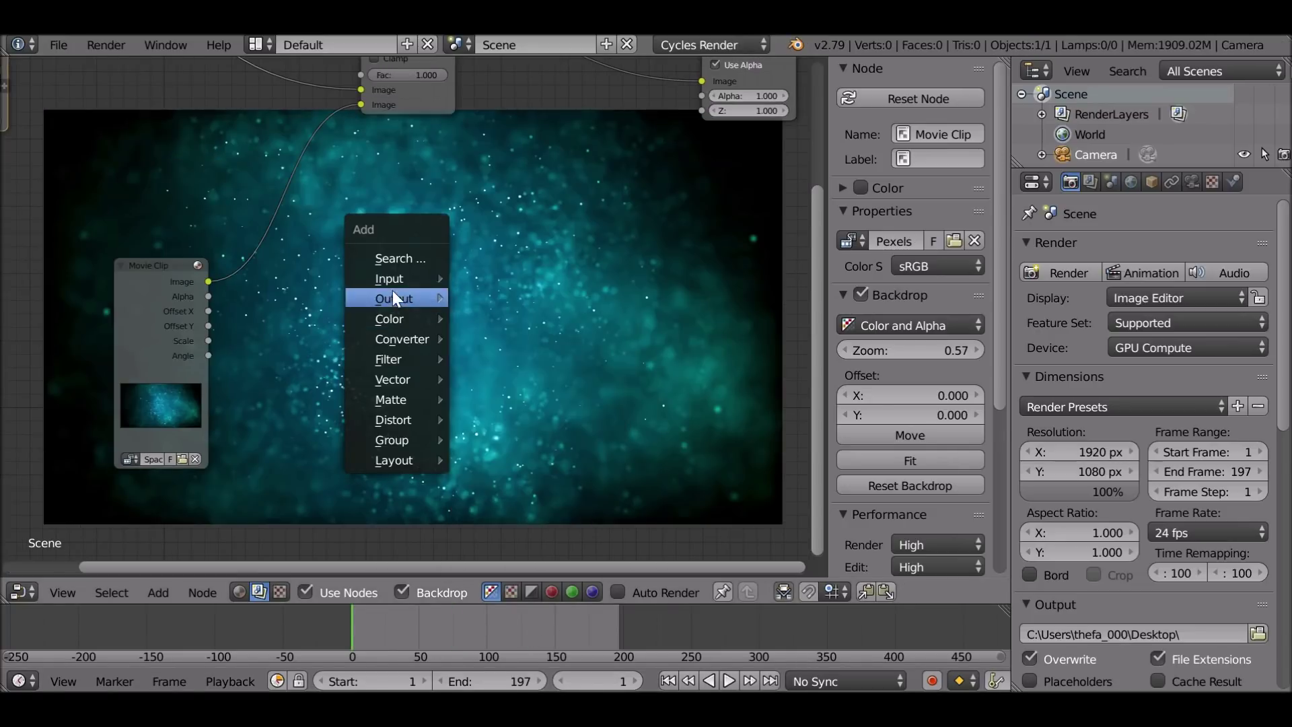
{"action": "mouse_move", "coordinate": [399, 420]}
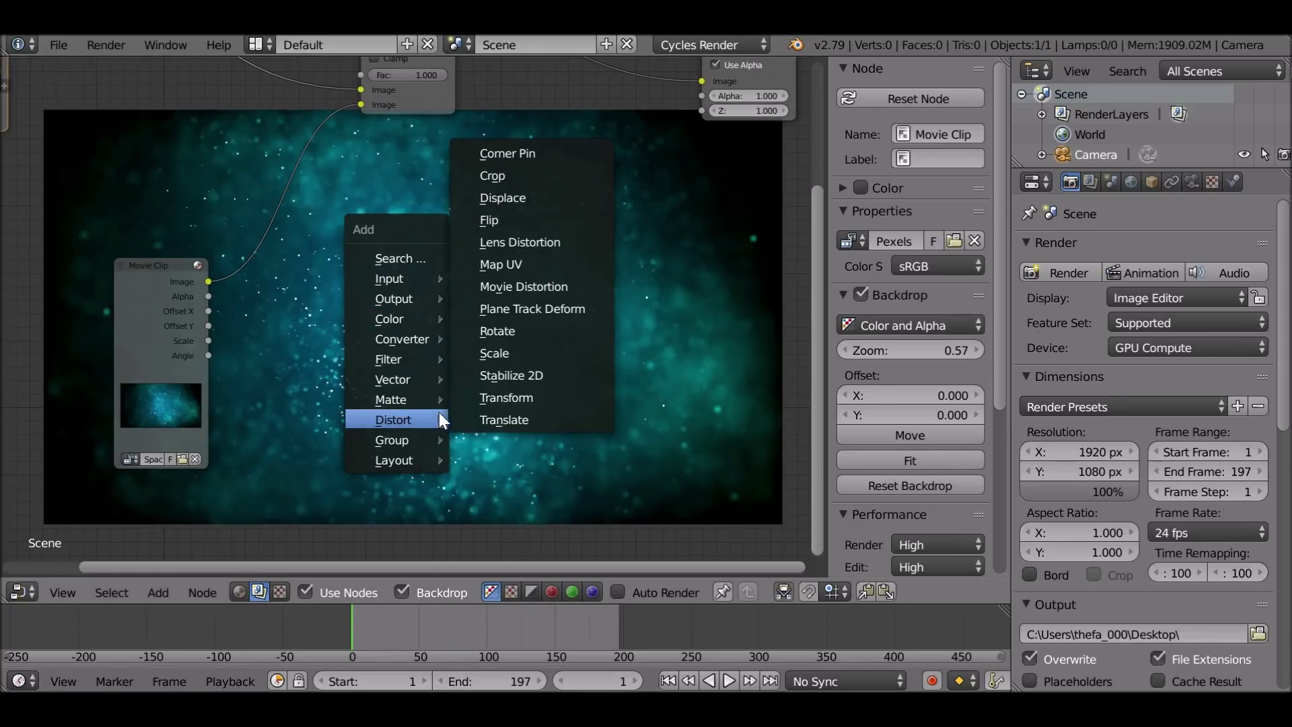
Insert a Transform node after the particle clip with Scale 0.4.
{"action": "left_click", "coordinate": [548, 397]}
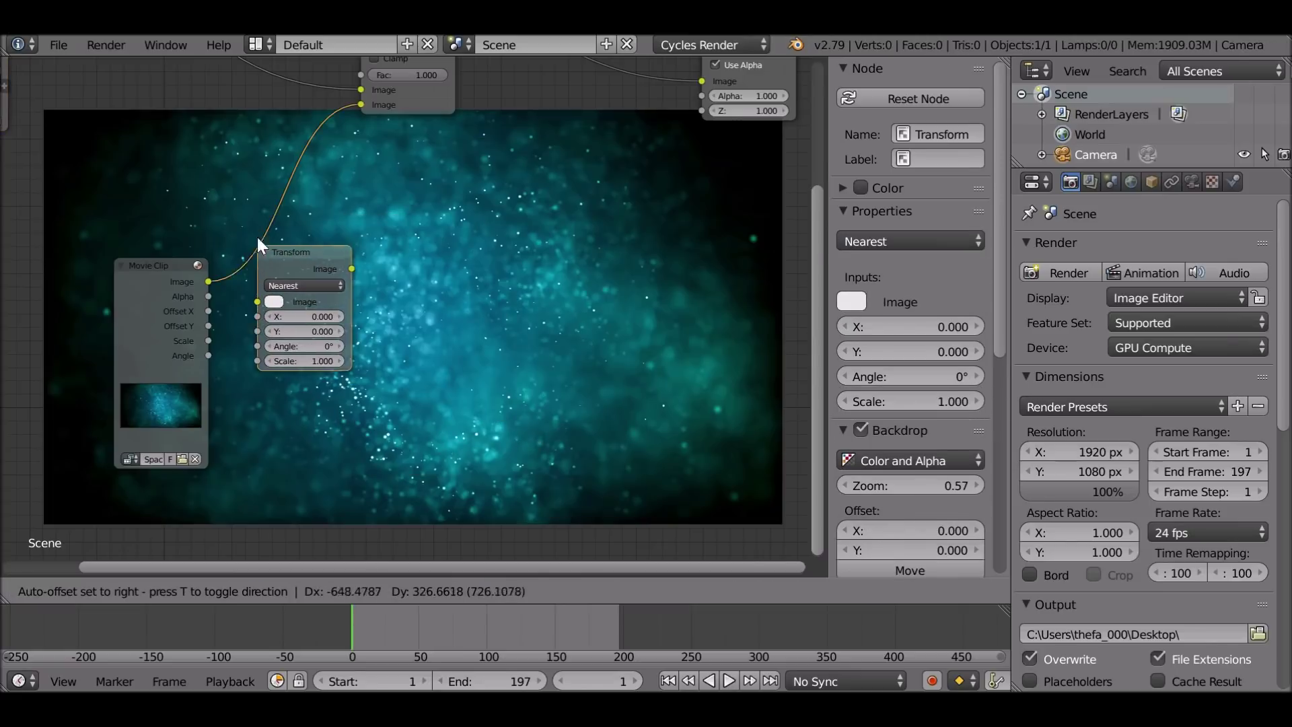
{"action": "left_click", "coordinate": [240, 205]}
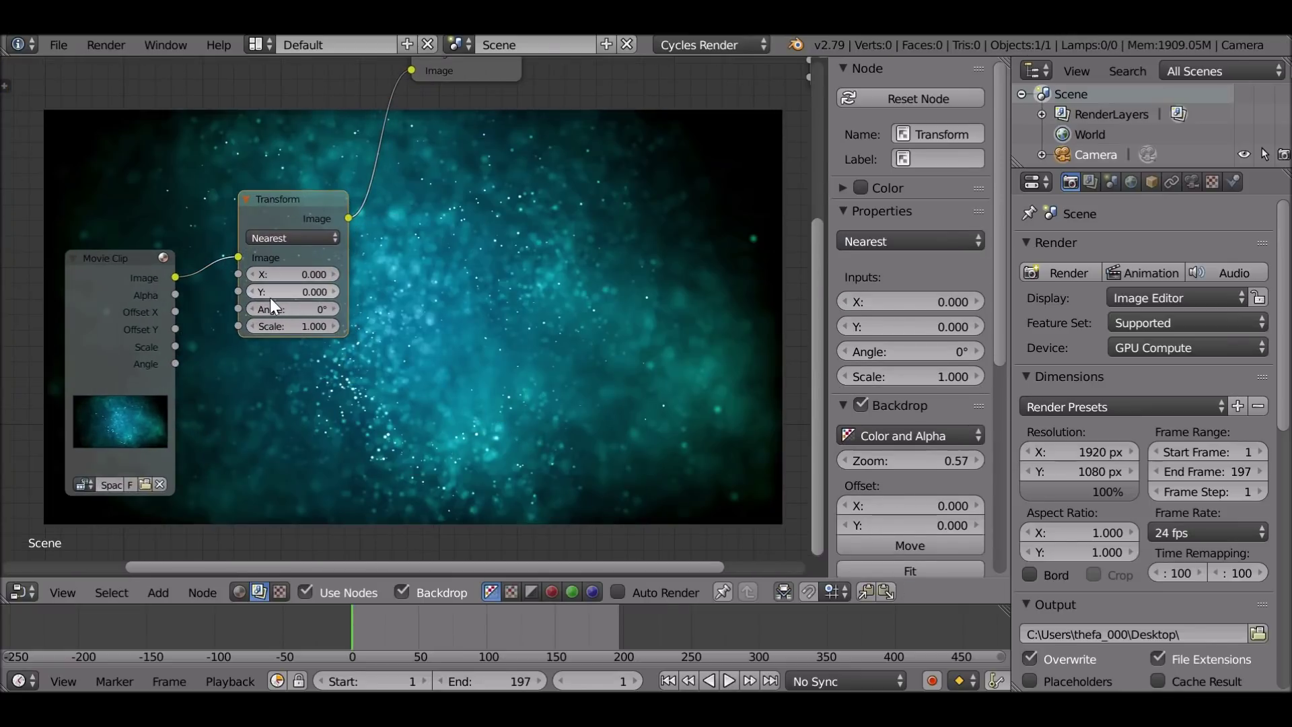
{"action": "left_click", "coordinate": [300, 327]}
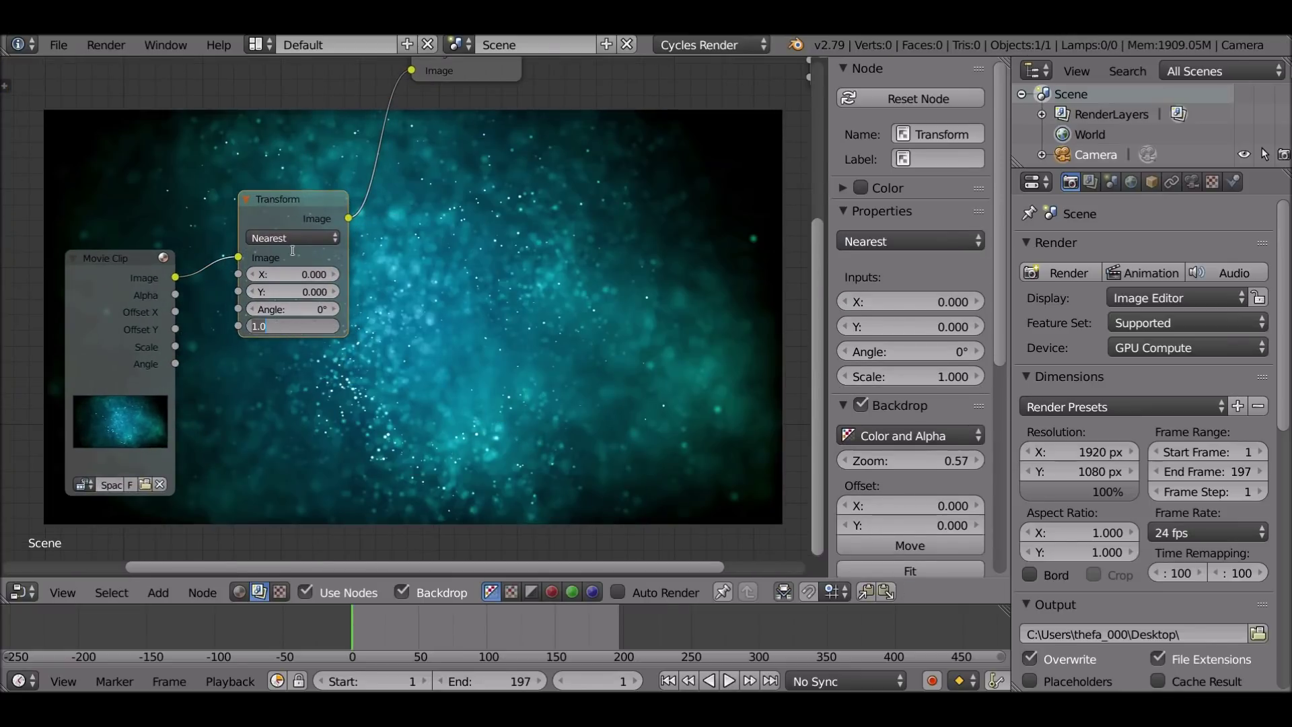
{"action": "type", "text": "0.4"}
{"action": "key", "text": "Return"}
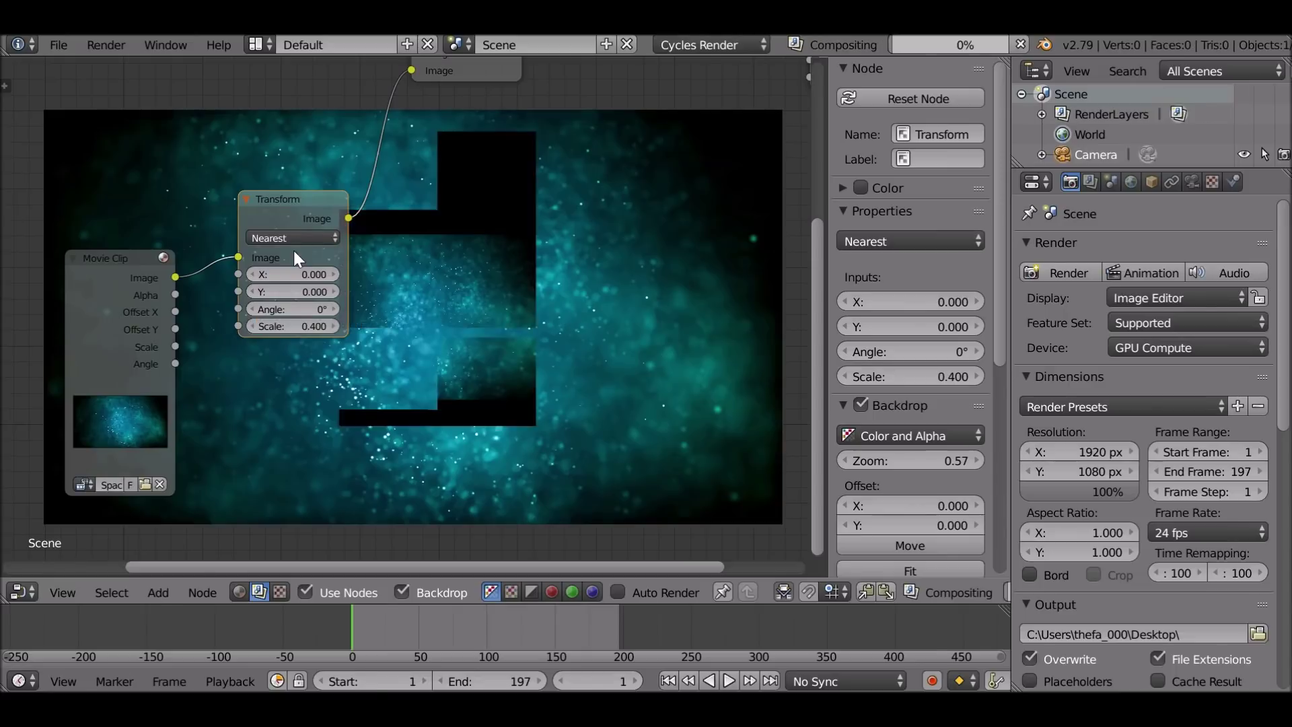
{"action": "middle_click_drag", "start_coordinate": [468, 208], "coordinate": [403, 237]}
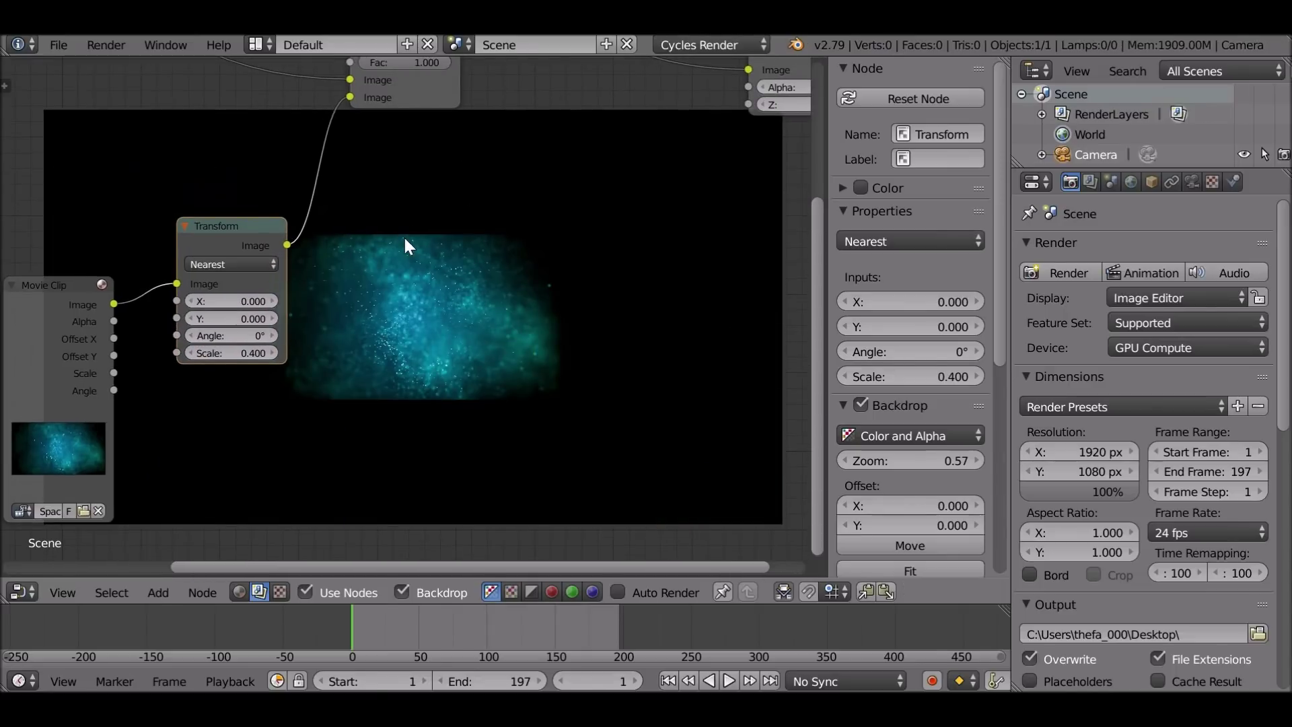
{"action": "scroll", "coordinate": [405, 237], "scroll_direction": "down", "scroll_amount": 1}
{"action": "middle_click_drag", "start_coordinate": [505, 232], "coordinate": [503, 168]}
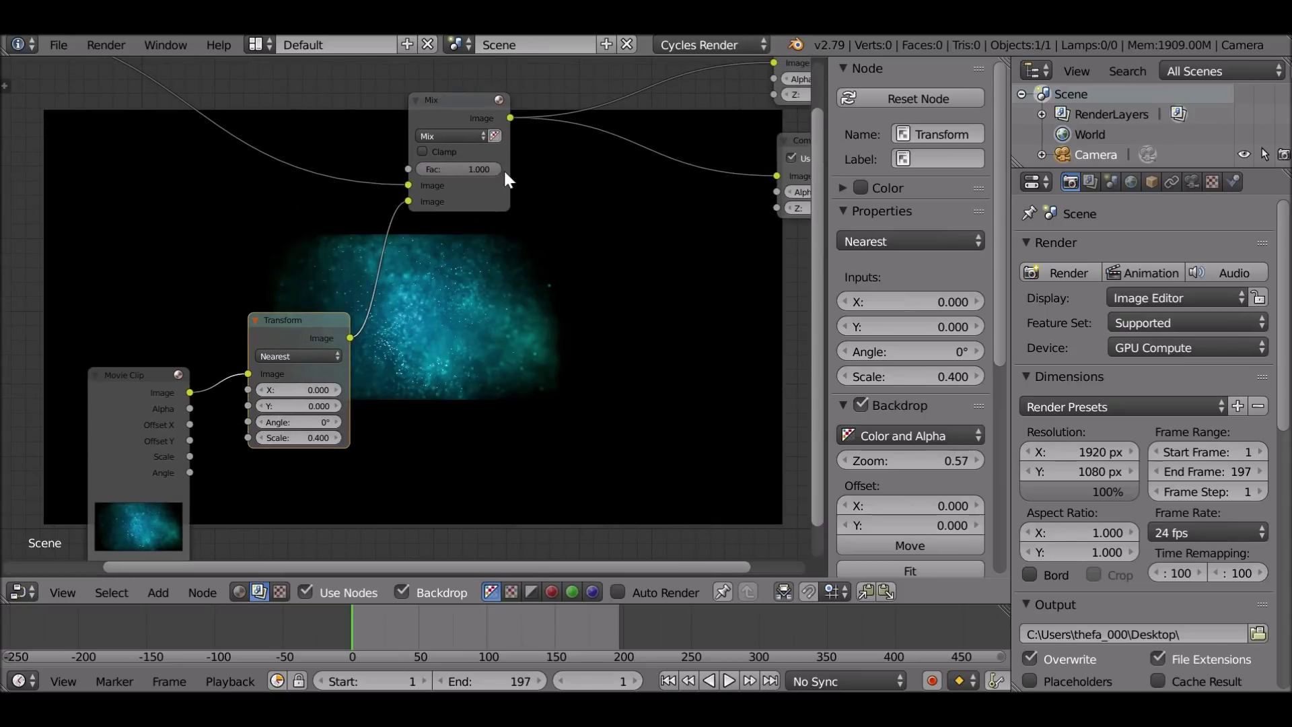
Turn off the Mix node's alpha option and offset the particle Transform to X -230.3, Y -131.1.
{"action": "left_click", "coordinate": [500, 135]}
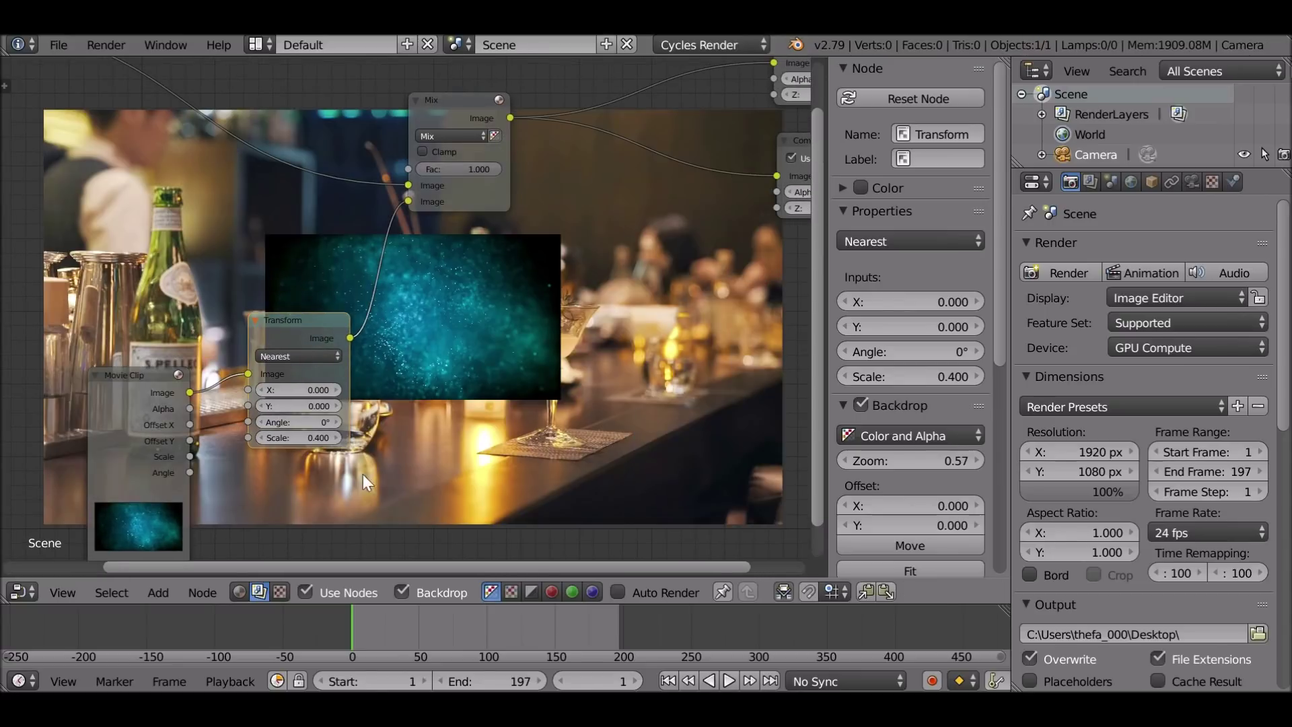
{"action": "middle_click_drag", "start_coordinate": [510, 364], "coordinate": [470, 198]}
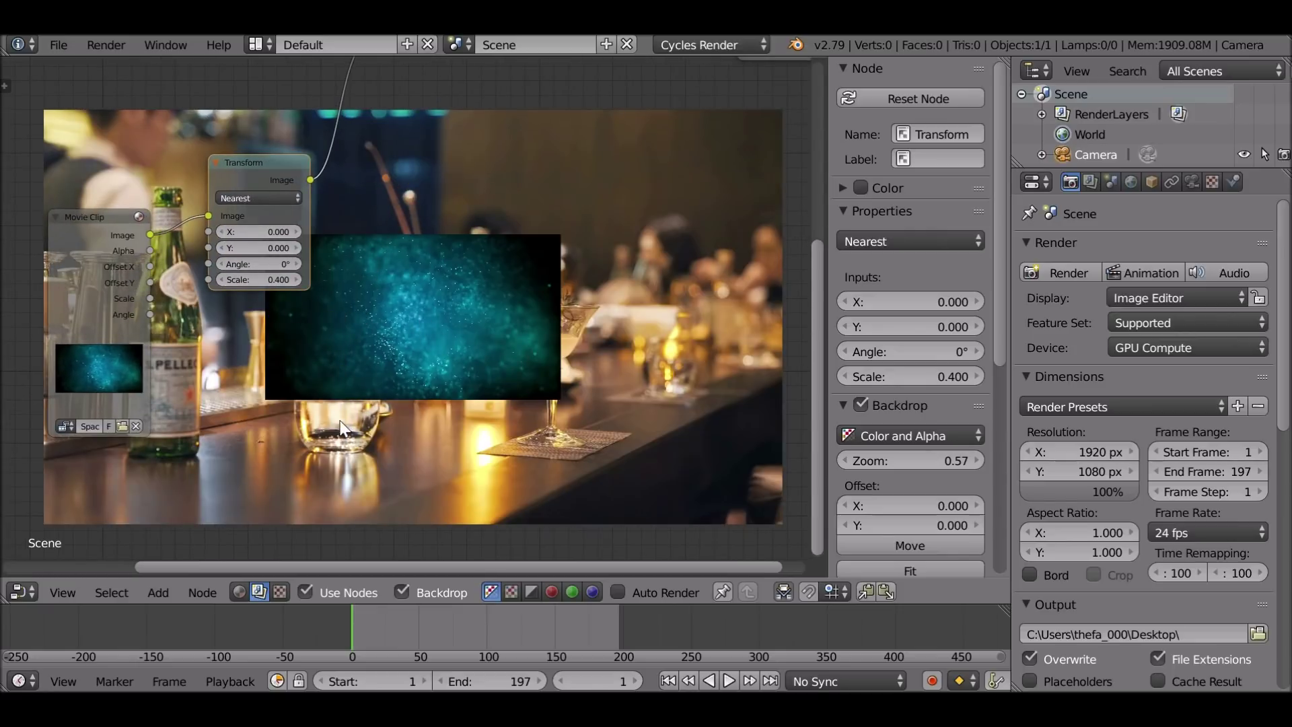
{"action": "left_click_drag", "start_coordinate": [255, 232], "coordinate": [192, 248]}
{"action": "scroll", "coordinate": [381, 272], "scroll_direction": "down", "scroll_amount": 4}
{"action": "middle_click_drag", "start_coordinate": [380, 272], "coordinate": [279, 224]}
{"action": "scroll", "coordinate": [380, 232], "scroll_direction": "down", "scroll_amount": 1}
{"action": "middle_click_drag", "start_coordinate": [380, 233], "coordinate": [469, 367]}
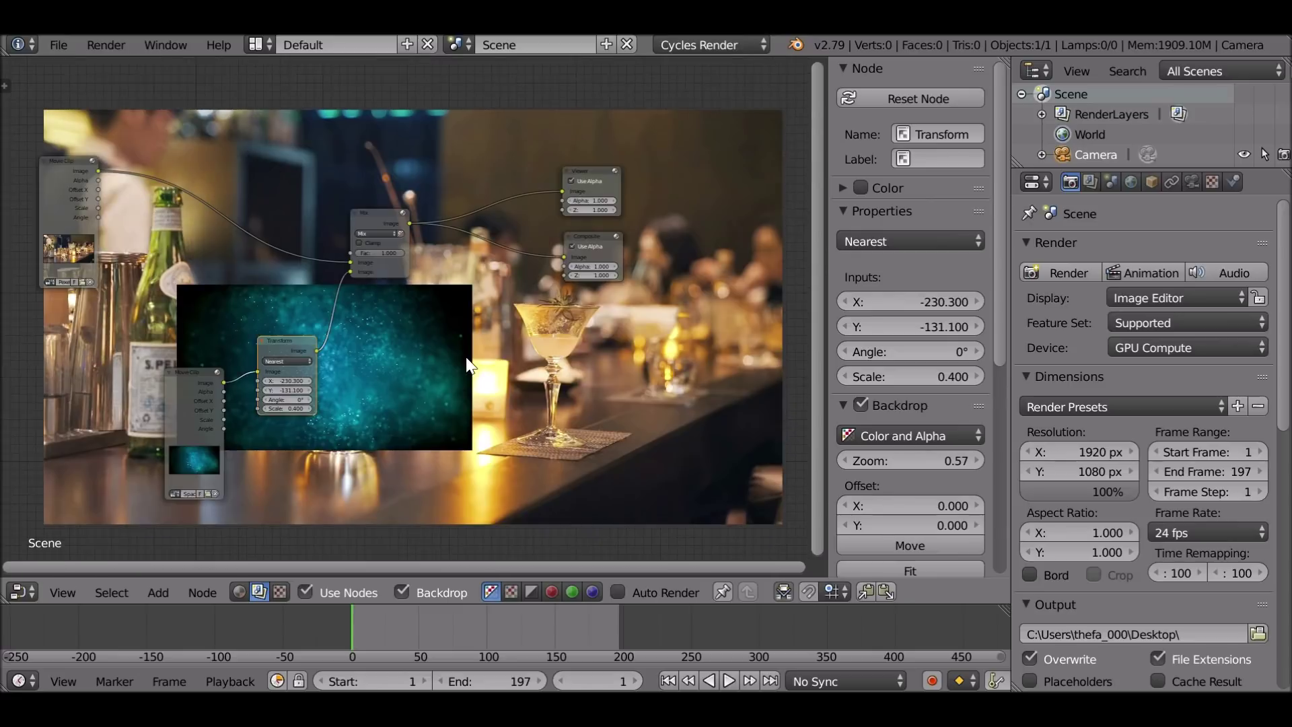
{"action": "key", "text": "shift+a"}
Add a Mask node set to the F Glass mask and connect it to the Mix factor.
{"action": "mouse_move", "coordinate": [407, 192]}
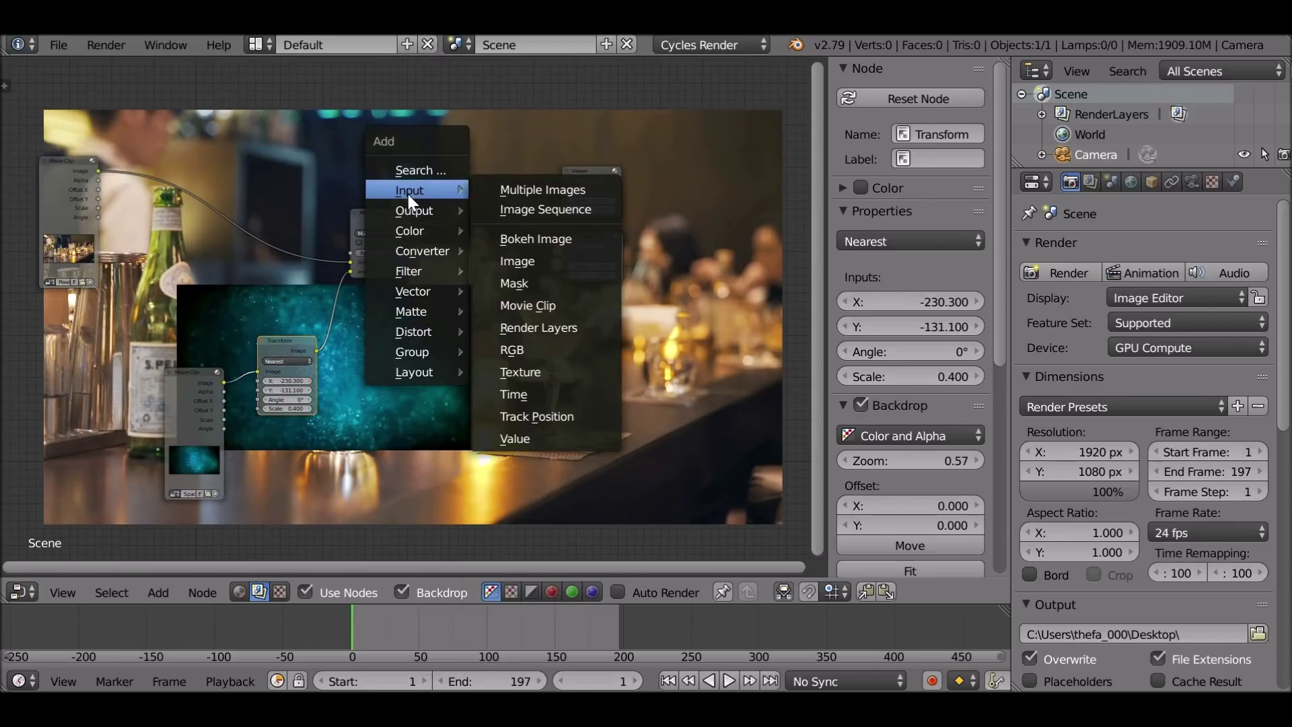
{"action": "left_click", "coordinate": [518, 283]}
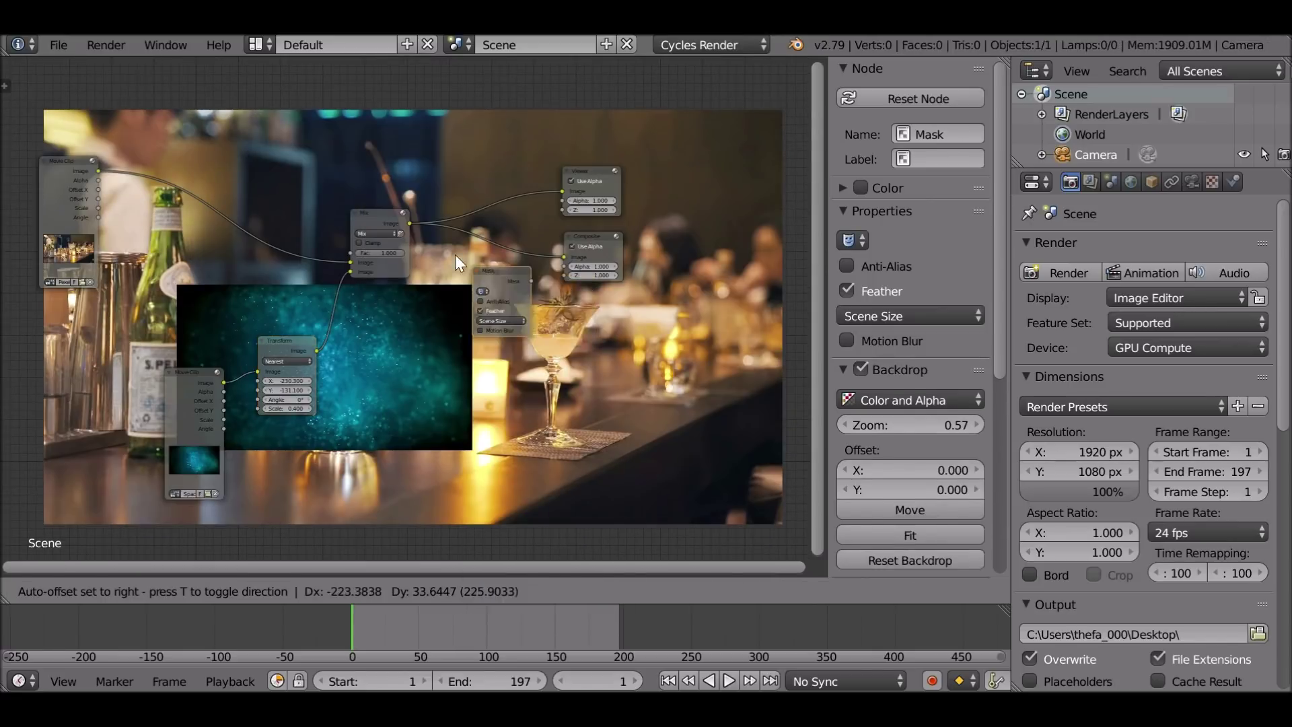
{"action": "left_click", "coordinate": [337, 151]}
{"action": "scroll", "coordinate": [451, 284], "scroll_direction": "up", "scroll_amount": 3}
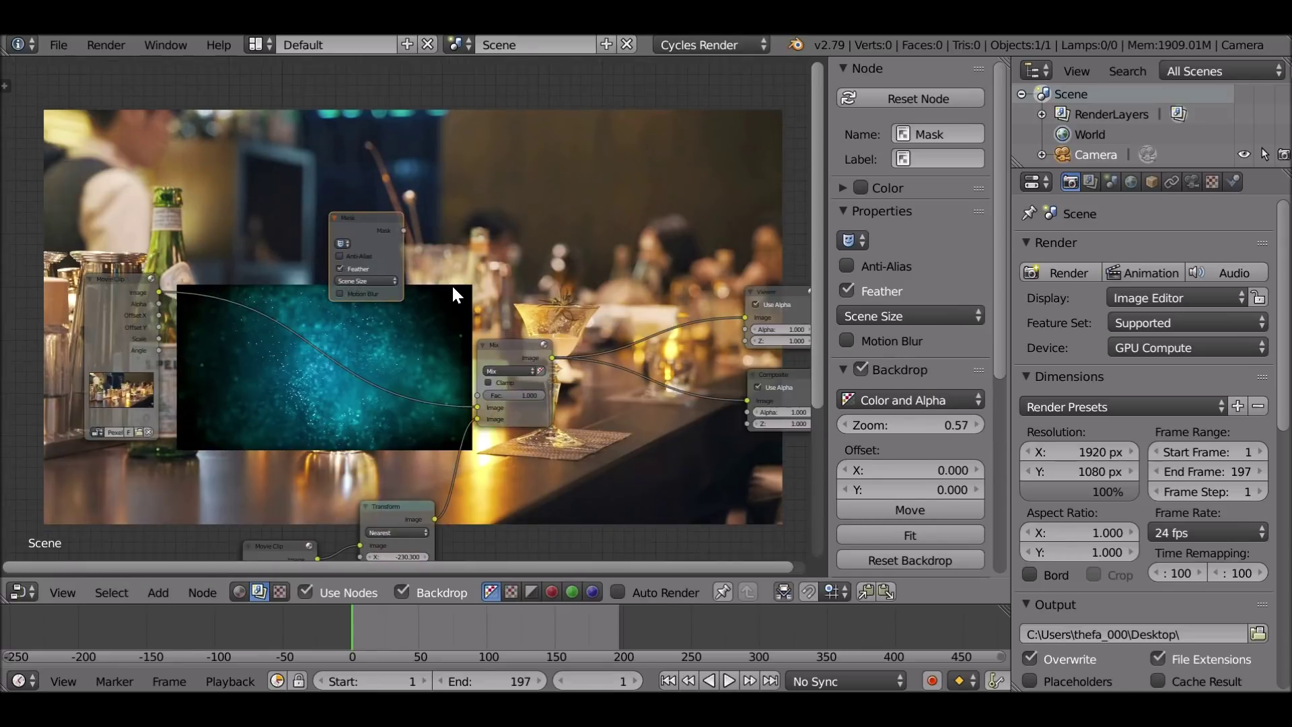
{"action": "middle_click_drag", "start_coordinate": [444, 285], "coordinate": [394, 246]}
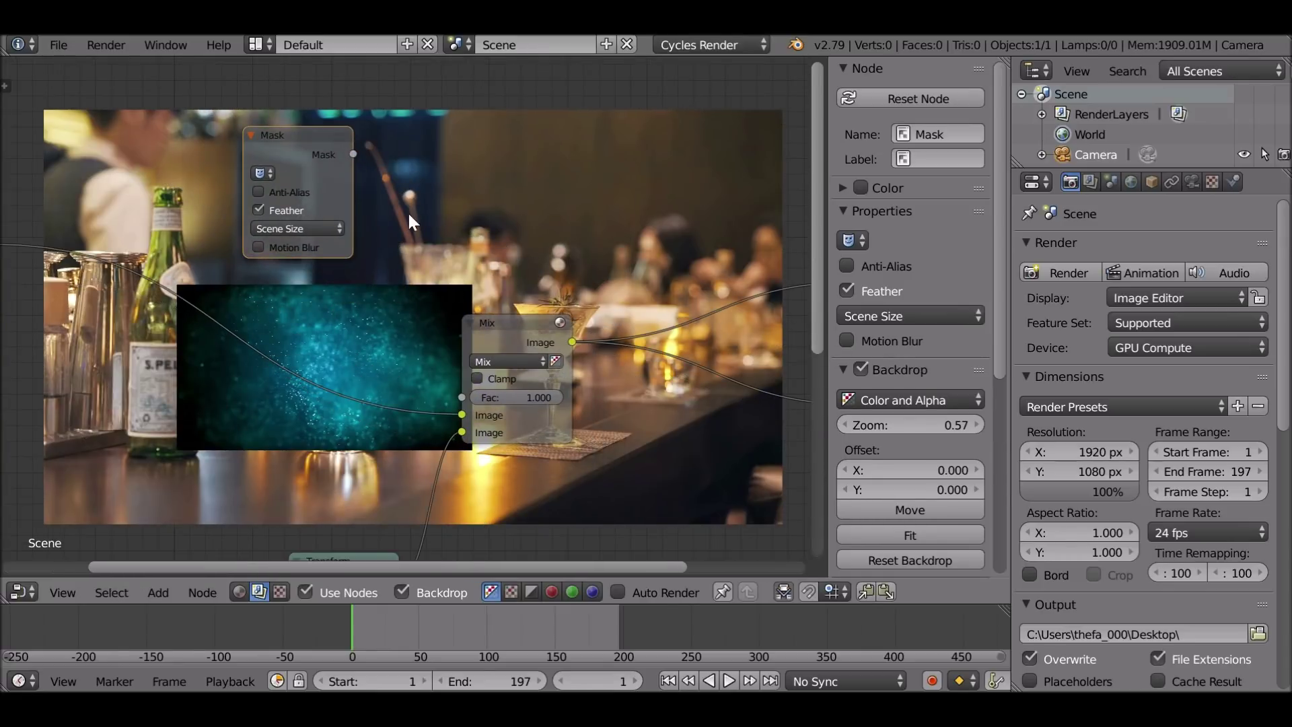
{"action": "left_click", "coordinate": [263, 172]}
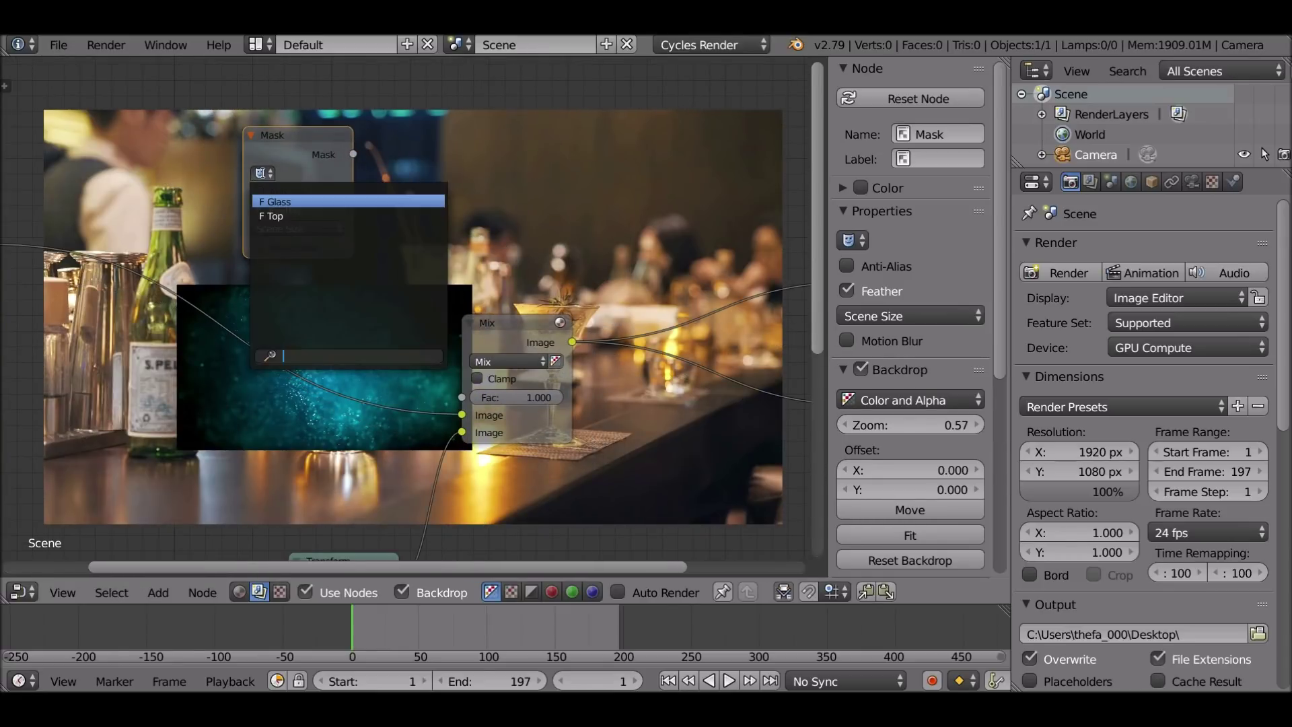
{"action": "left_click", "coordinate": [297, 200]}
{"action": "left_click_drag", "start_coordinate": [353, 153], "coordinate": [470, 397]}
Frame all nodes and move the Glass mask node up and left.
{"action": "key", "text": "Home"}
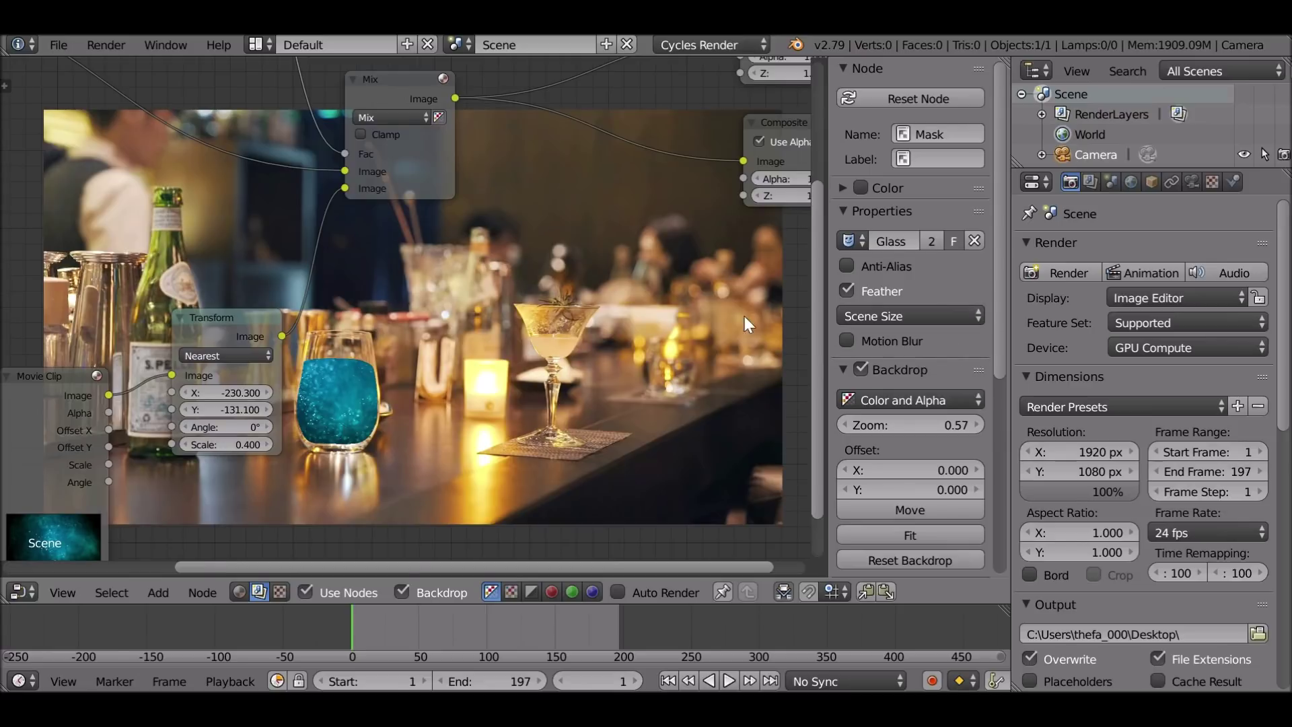
{"action": "middle_click_drag", "start_coordinate": [417, 357], "coordinate": [405, 357]}
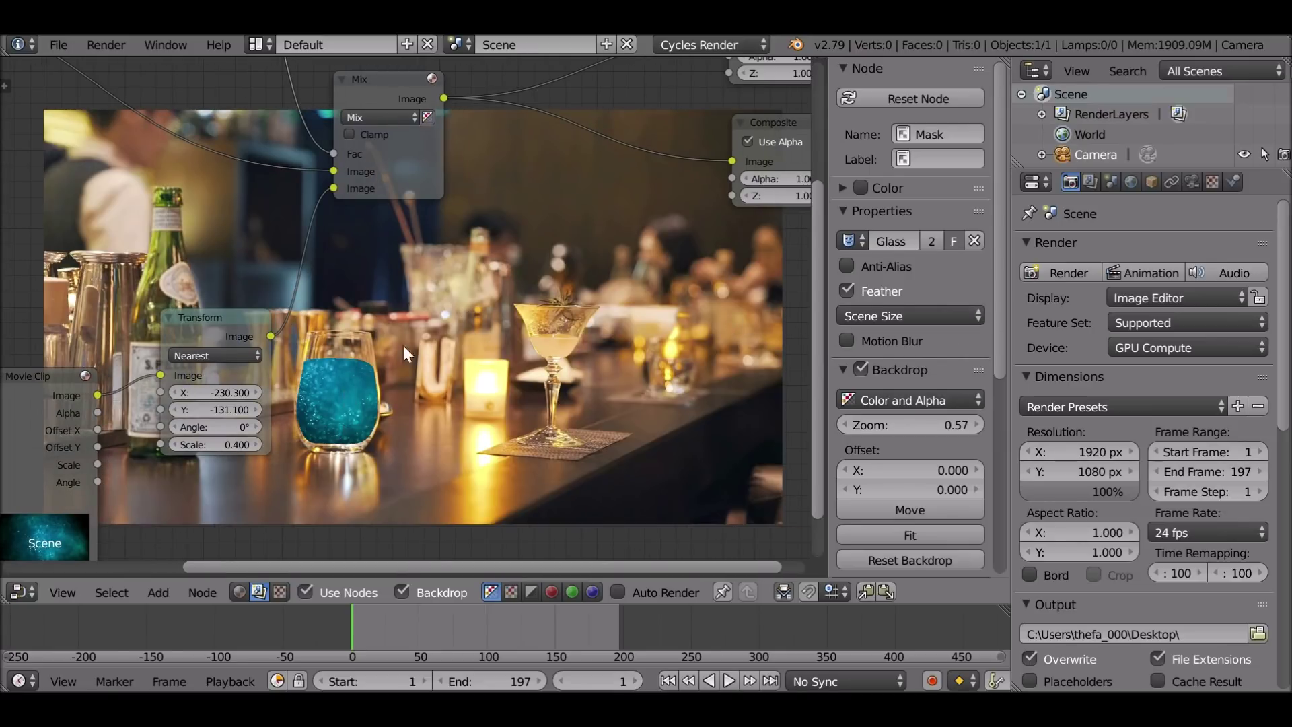
{"action": "middle_click_drag", "start_coordinate": [347, 283], "coordinate": [390, 375]}
{"action": "middle_click_drag", "start_coordinate": [433, 339], "coordinate": [478, 430]}
{"action": "left_click_drag", "start_coordinate": [378, 101], "coordinate": [260, 62]}
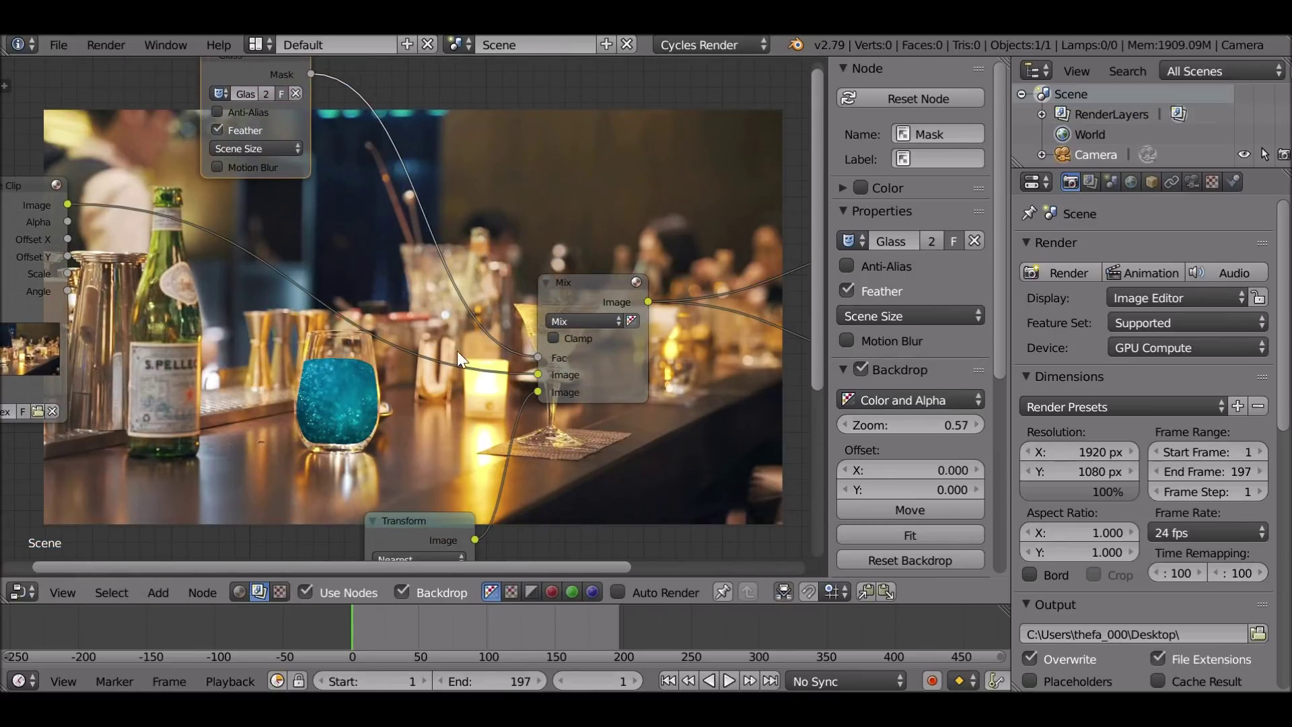
{"action": "middle_click_drag", "start_coordinate": [615, 289], "coordinate": [389, 239]}
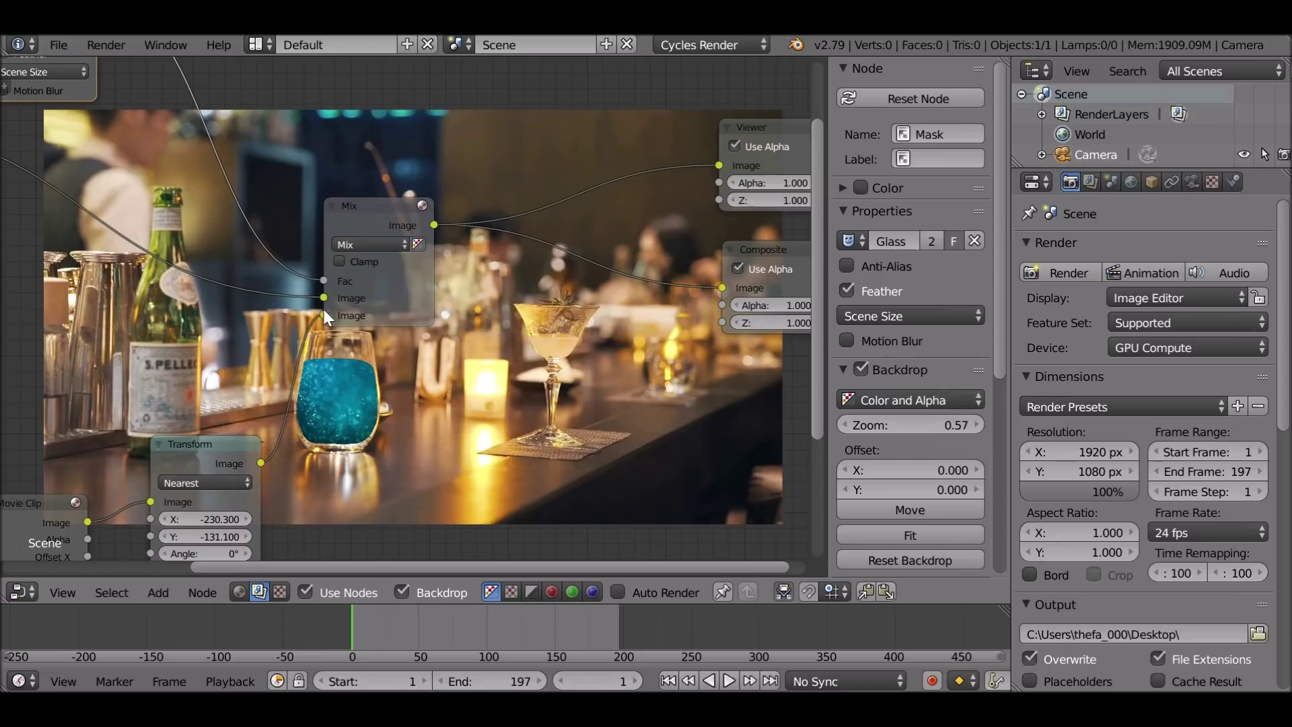
{"action": "scroll", "coordinate": [321, 305], "scroll_direction": "down", "scroll_amount": 3}
Preview the composite at frames 27 and 58, then return to frame 1.
{"action": "left_click", "coordinate": [388, 626]}
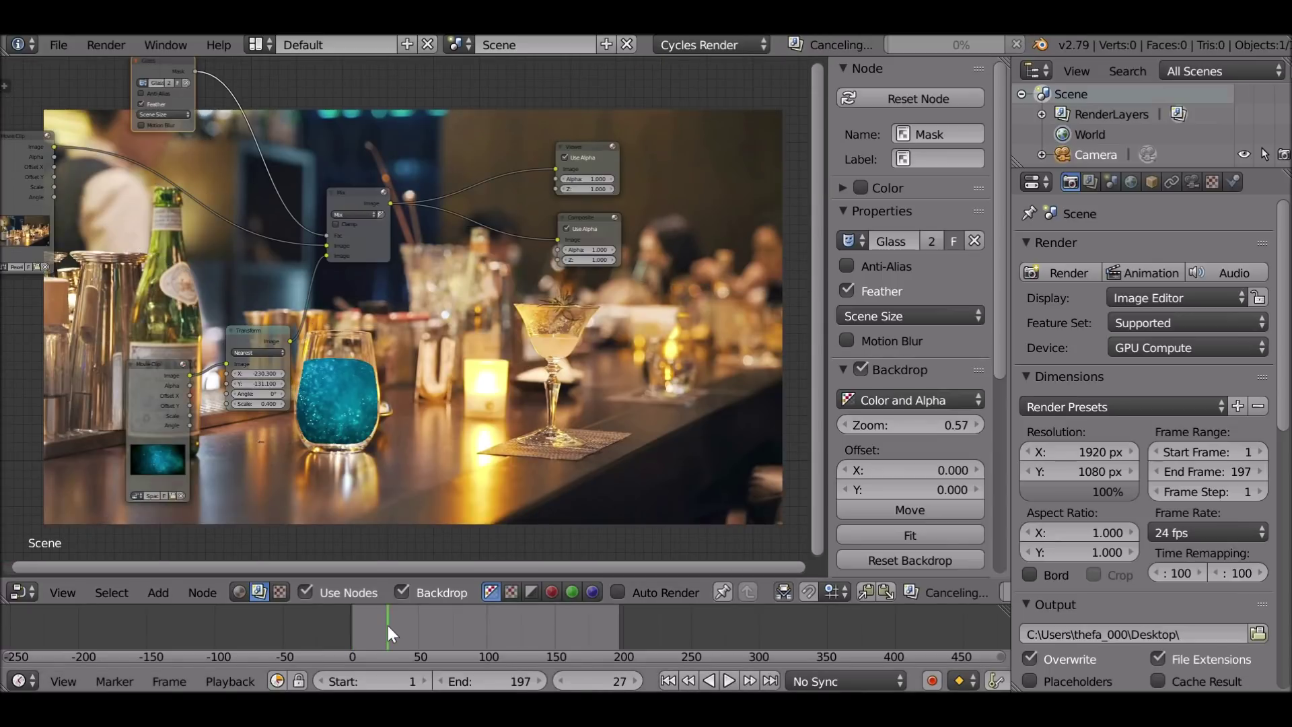
{"action": "left_click", "coordinate": [430, 629]}
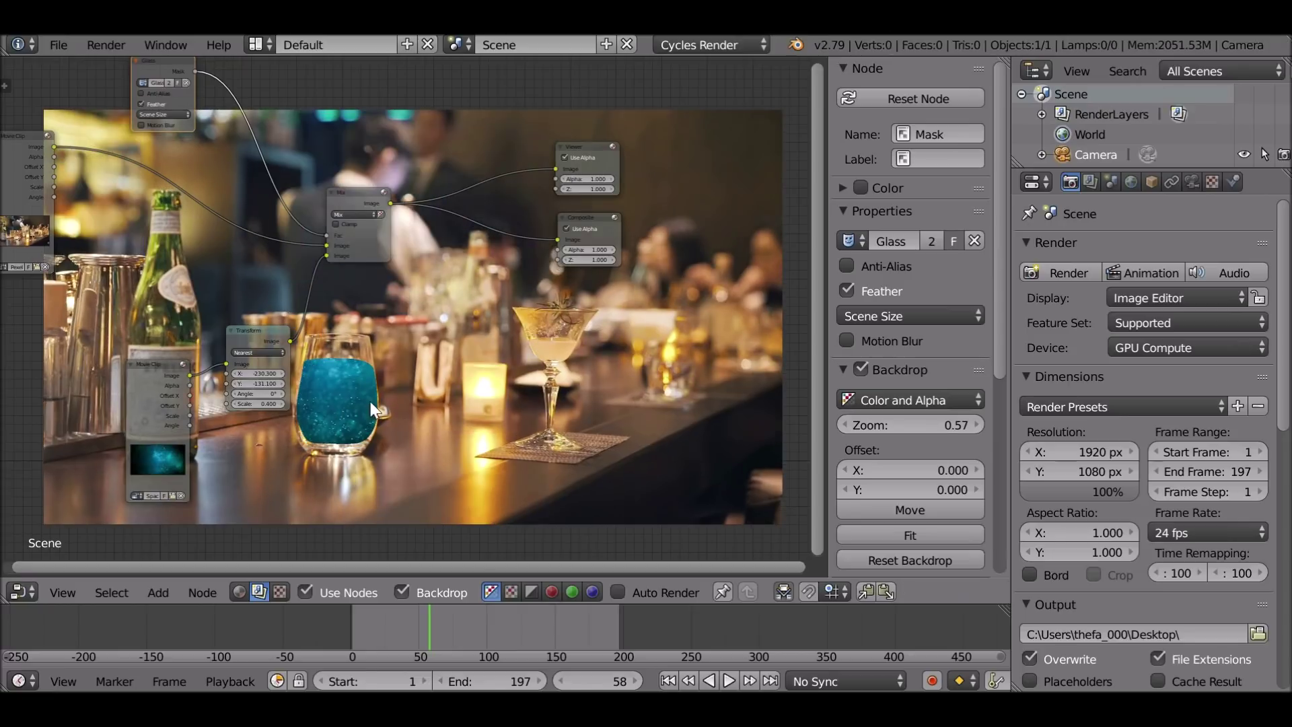
{"action": "left_click", "coordinate": [669, 681]}
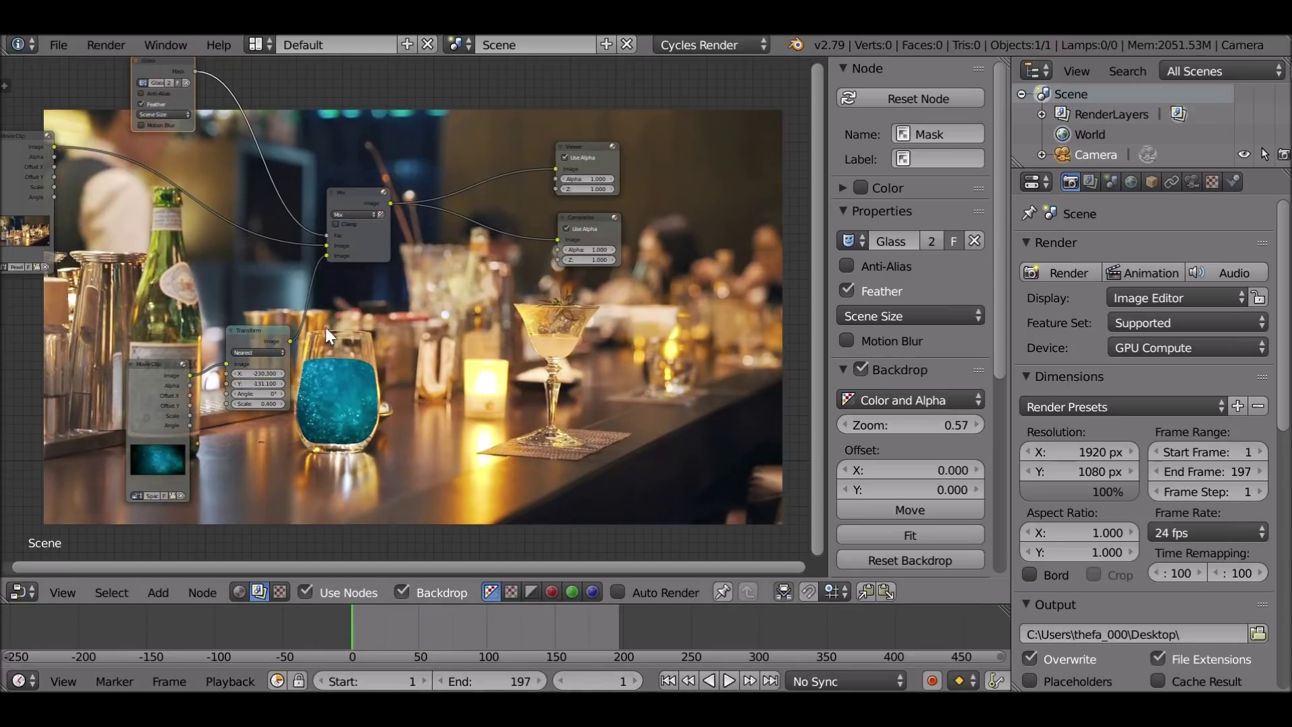
Move the Mix, Viewer and Composite nodes further to the right.
{"action": "left_click_drag", "start_coordinate": [351, 195], "coordinate": [425, 191]}
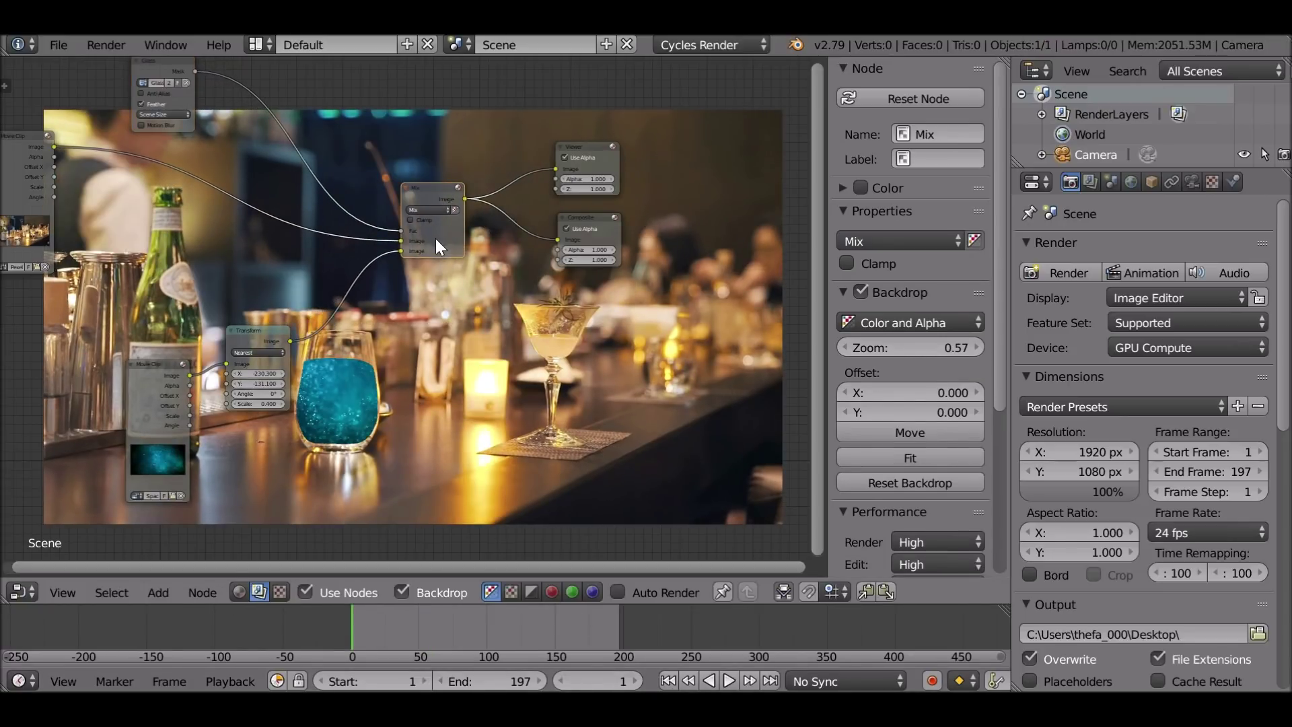
{"action": "left_click_drag", "start_coordinate": [592, 141], "coordinate": [760, 133]}
{"action": "left_click_drag", "start_coordinate": [605, 216], "coordinate": [769, 208]}
{"action": "scroll", "coordinate": [424, 299], "scroll_direction": "up", "scroll_amount": 3}
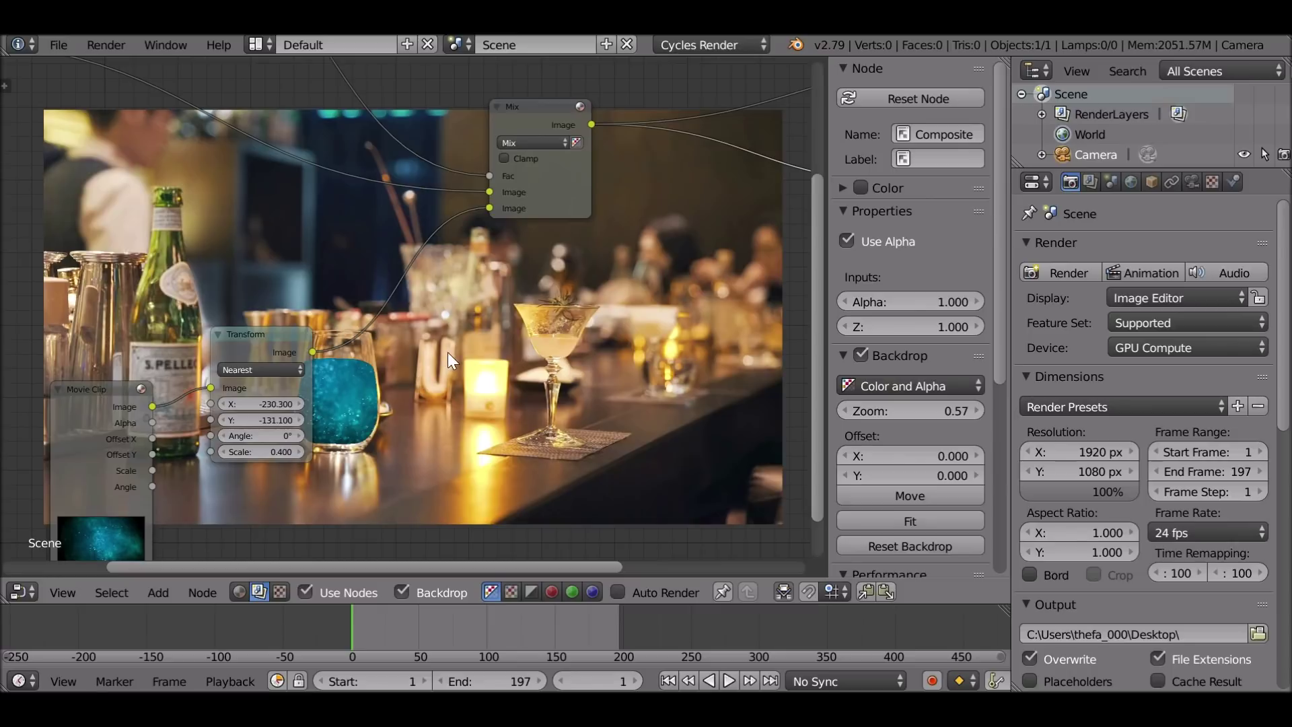
Add a Translate node between the Transform and Mix nodes.
{"action": "key", "text": "shift+a"}
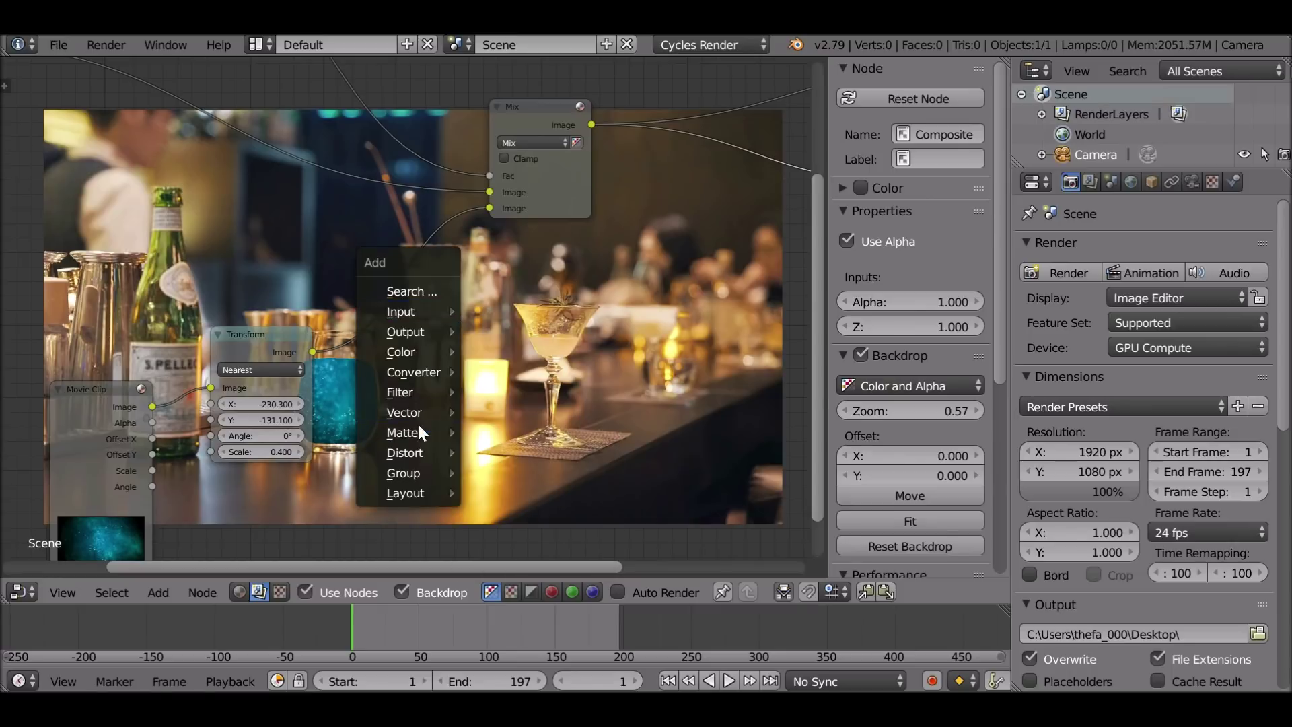
{"action": "mouse_move", "coordinate": [406, 452]}
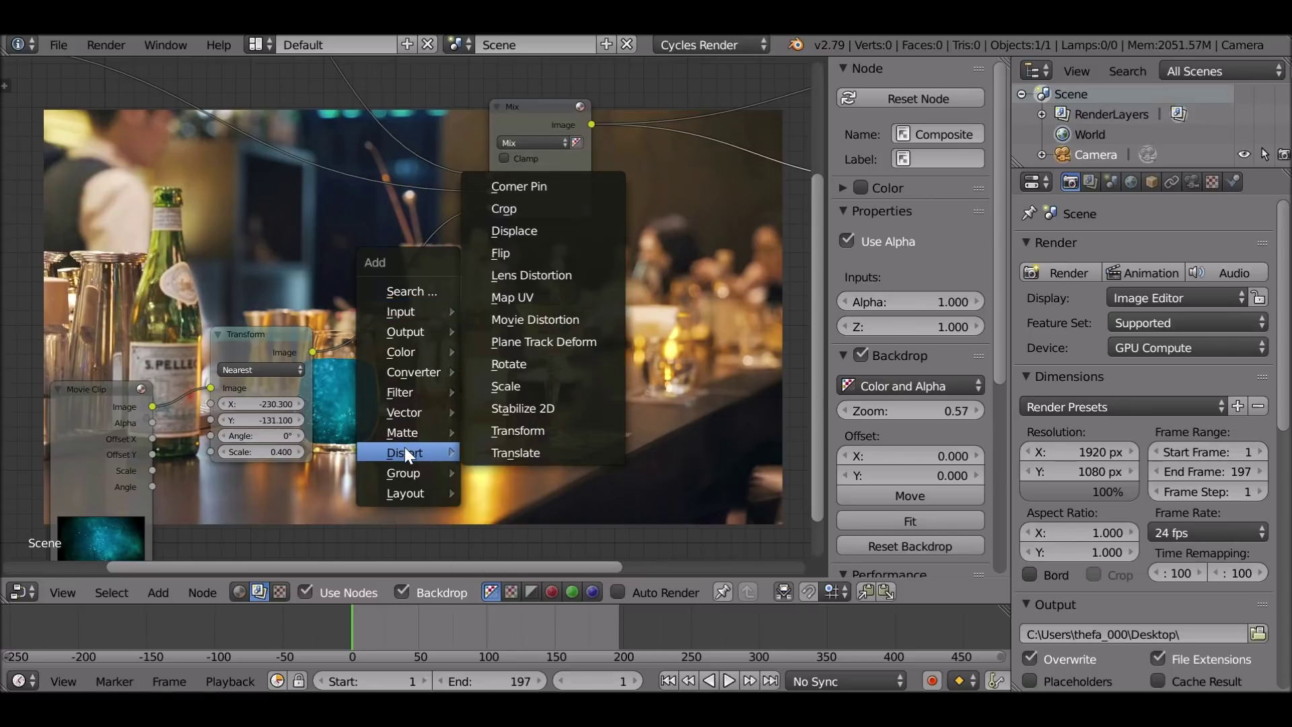
{"action": "left_click", "coordinate": [574, 447]}
{"action": "left_click", "coordinate": [380, 235]}
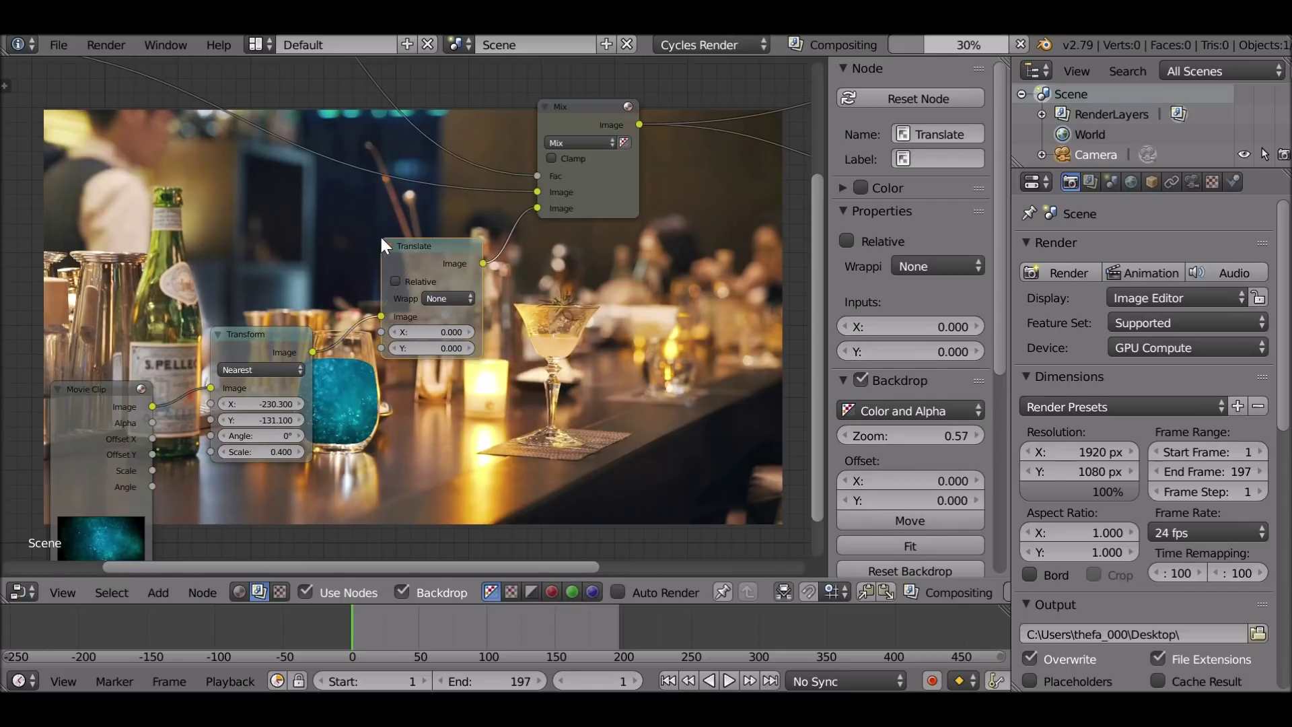
{"action": "middle_click_drag", "start_coordinate": [379, 233], "coordinate": [415, 338]}
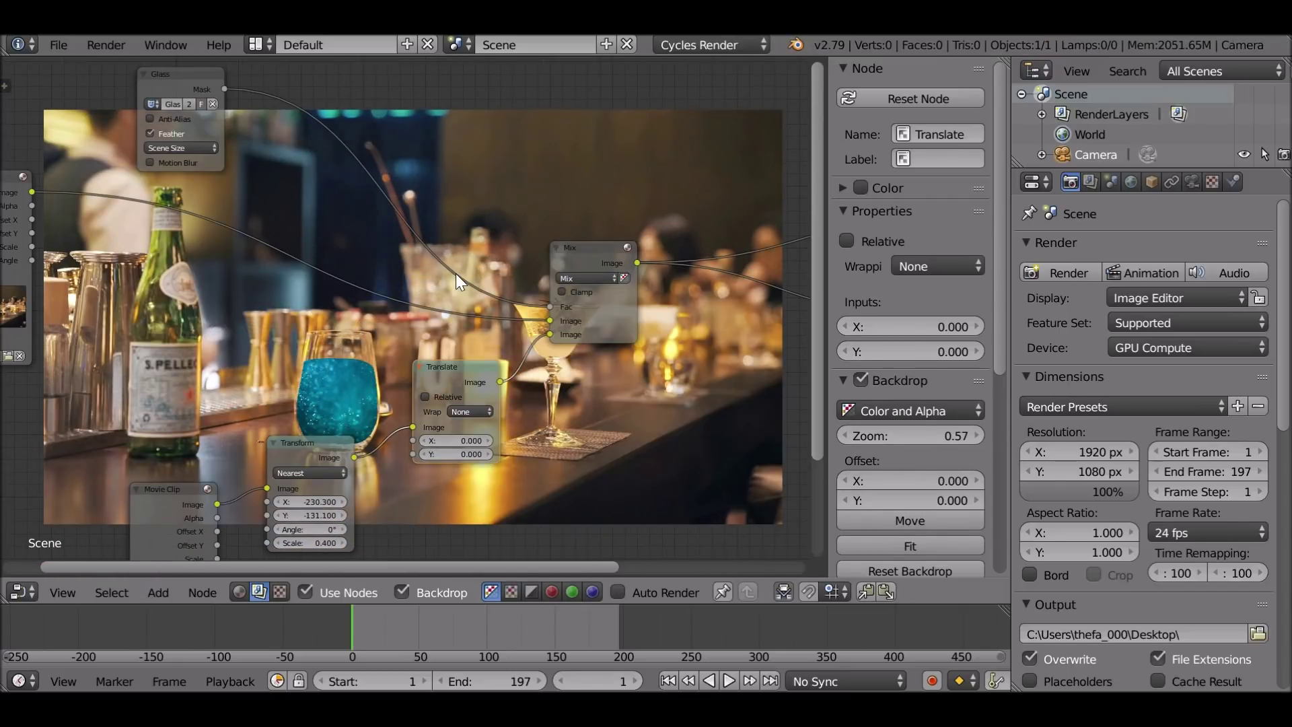
Duplicate the Translate node onto the Glass mask's link to the Mix factor.
{"action": "key", "text": "shift+d"}
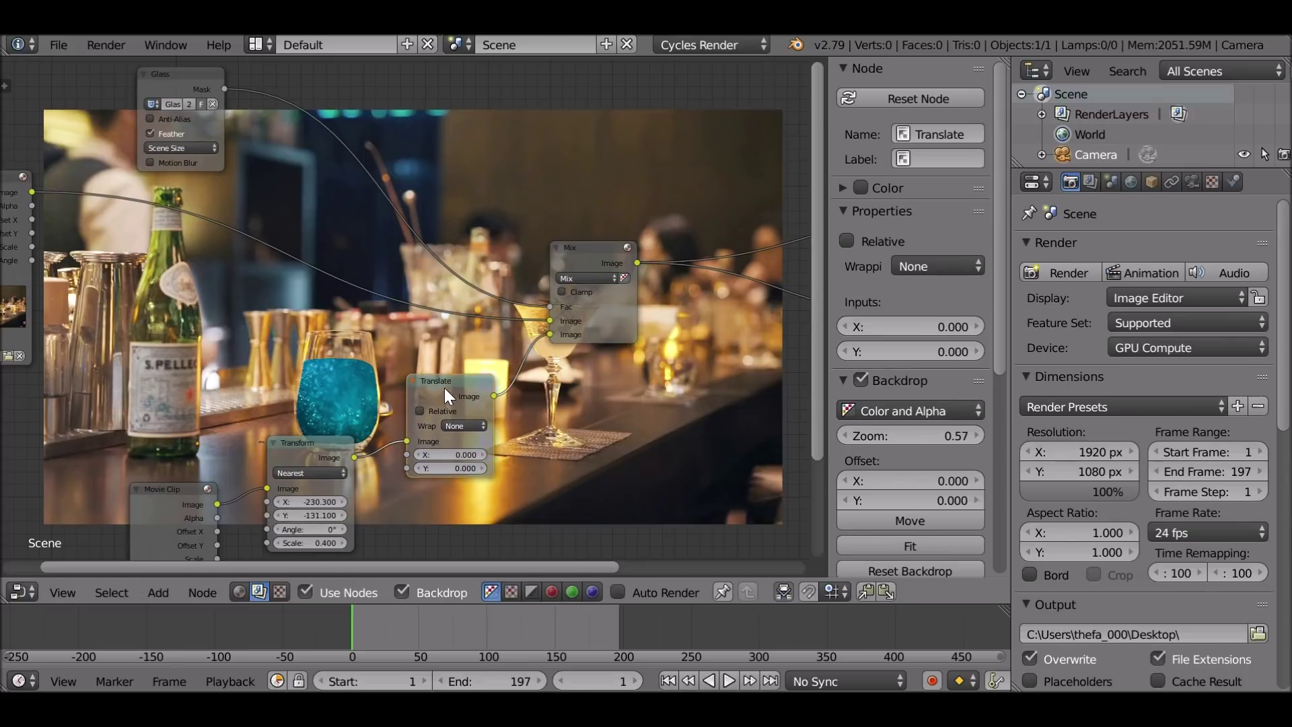
{"action": "left_click", "coordinate": [437, 200]}
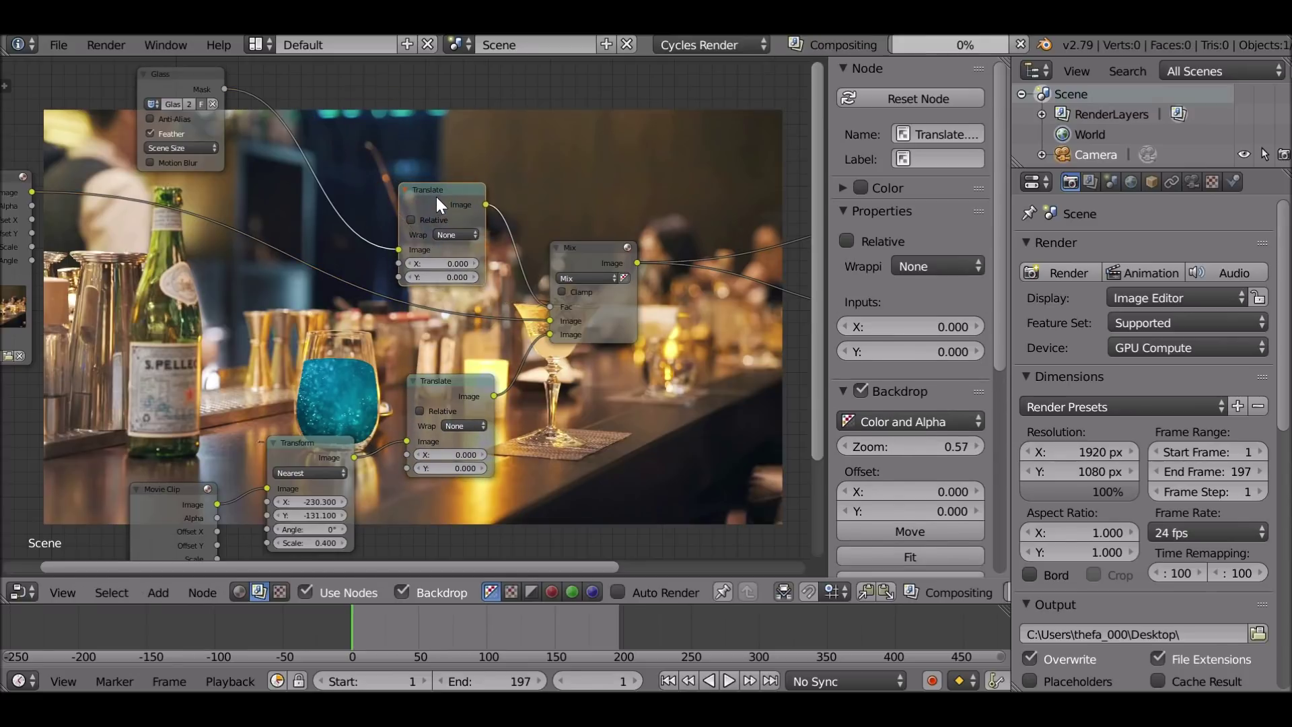
{"action": "middle_click_drag", "start_coordinate": [462, 289], "coordinate": [448, 235]}
{"action": "scroll", "coordinate": [448, 236], "scroll_direction": "up", "scroll_amount": 1}
{"action": "key", "text": "shift+a"}
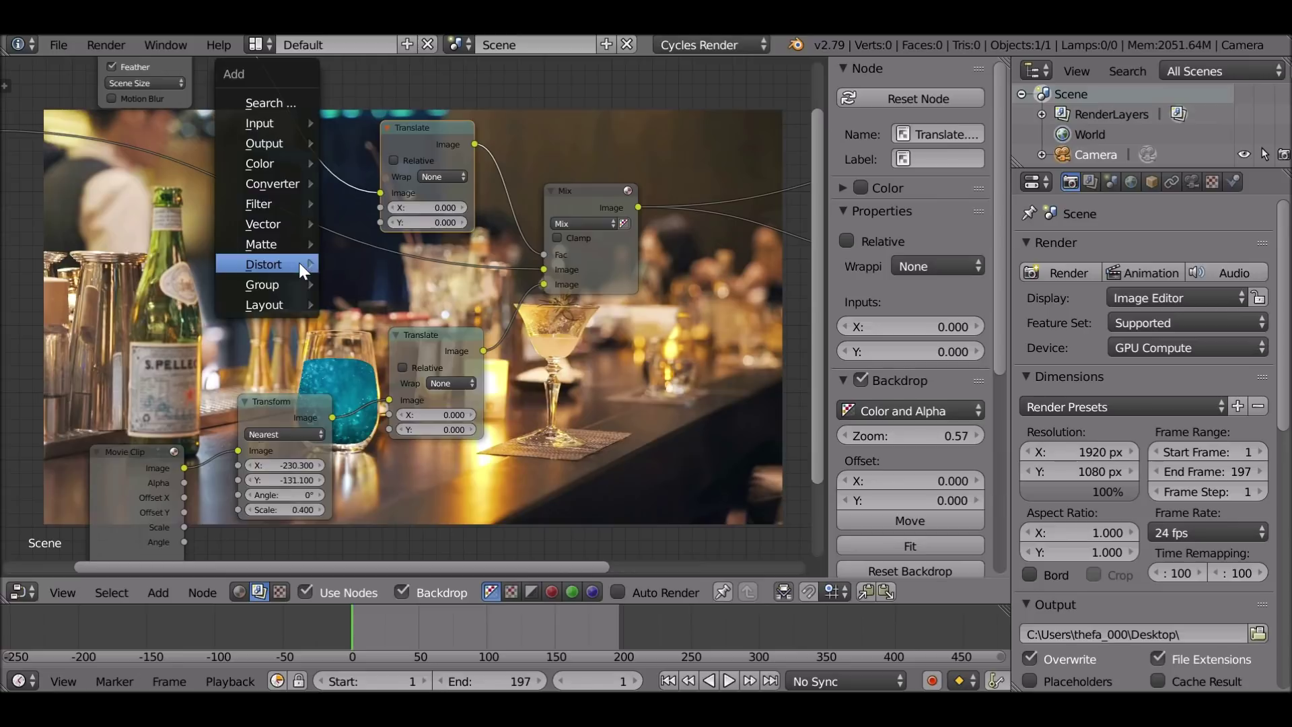
Add a Track Position node using clip Pexels Videos 4966.mp4, object Camera and track Track.
{"action": "mouse_move", "coordinate": [269, 120]}
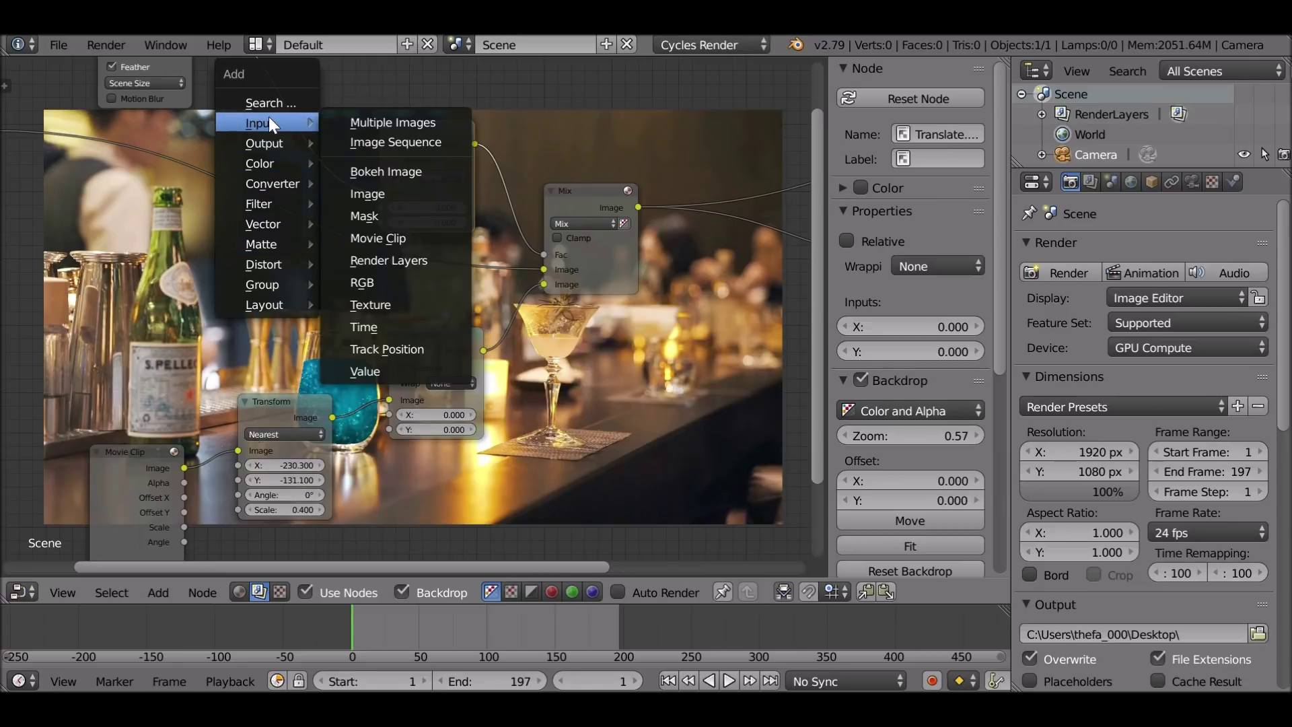
{"action": "left_click", "coordinate": [419, 345]}
{"action": "left_click", "coordinate": [241, 236]}
{"action": "middle_click_drag", "start_coordinate": [284, 243], "coordinate": [351, 224]}
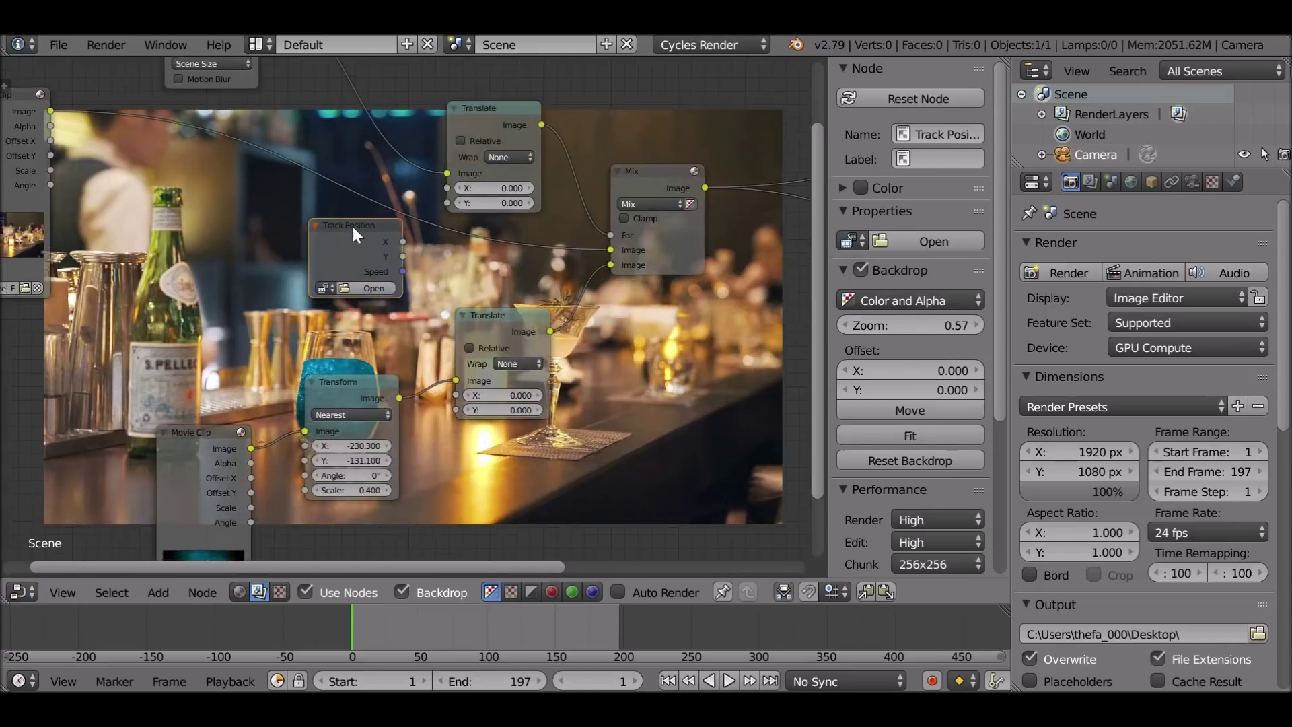
{"action": "scroll", "coordinate": [279, 263], "scroll_direction": "up", "scroll_amount": 2}
{"action": "left_click", "coordinate": [284, 280]}
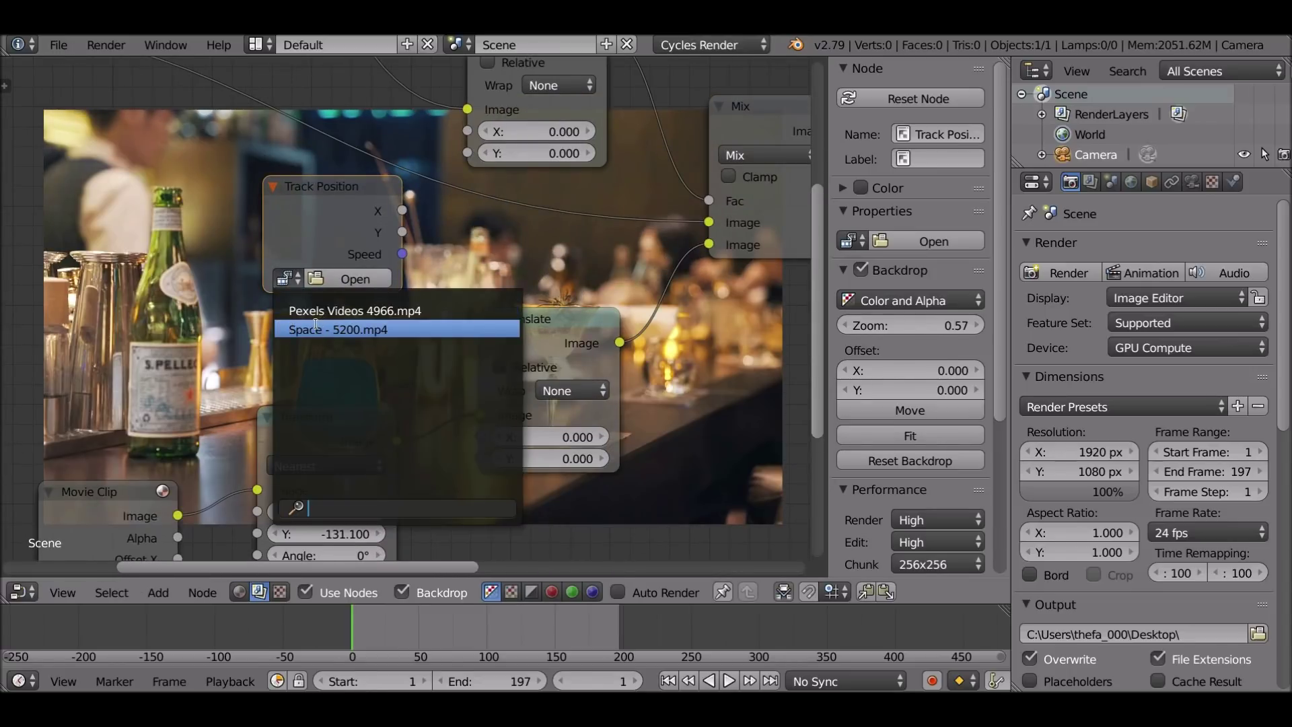
{"action": "left_click", "coordinate": [419, 309]}
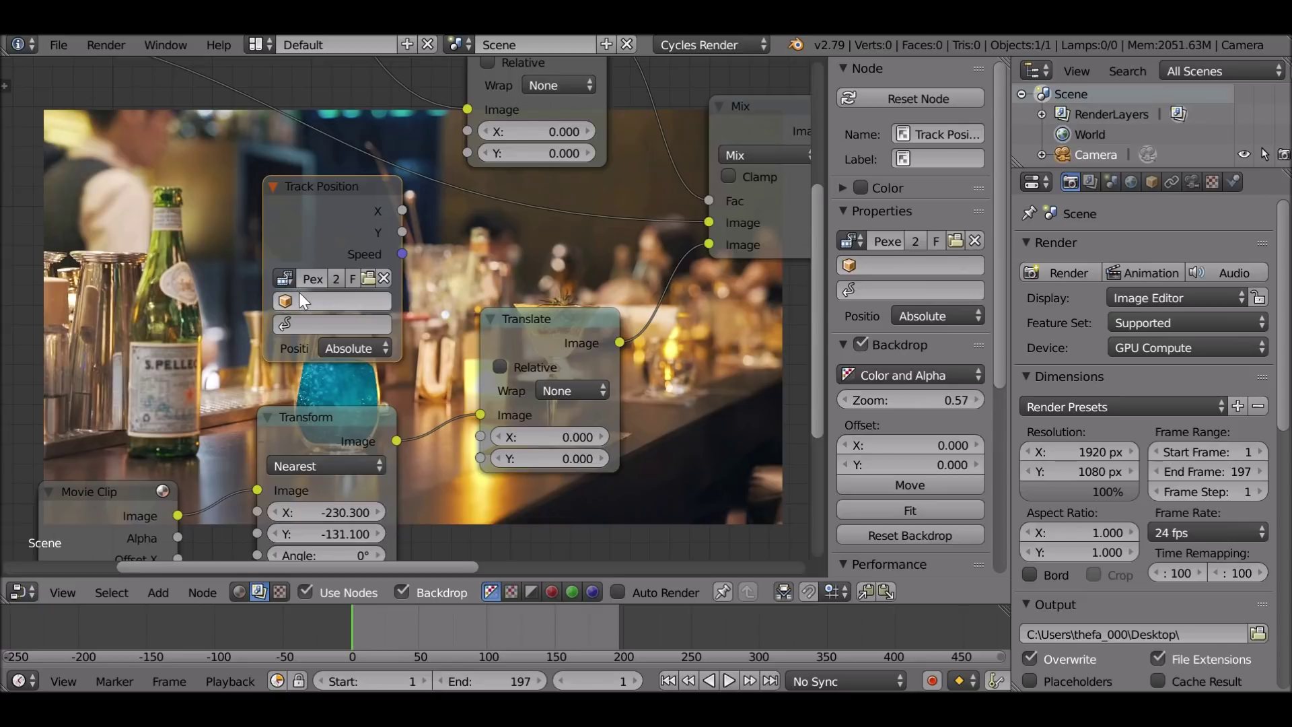
{"action": "scroll", "coordinate": [299, 292], "scroll_direction": "up", "scroll_amount": 1}
{"action": "left_click", "coordinate": [285, 300]}
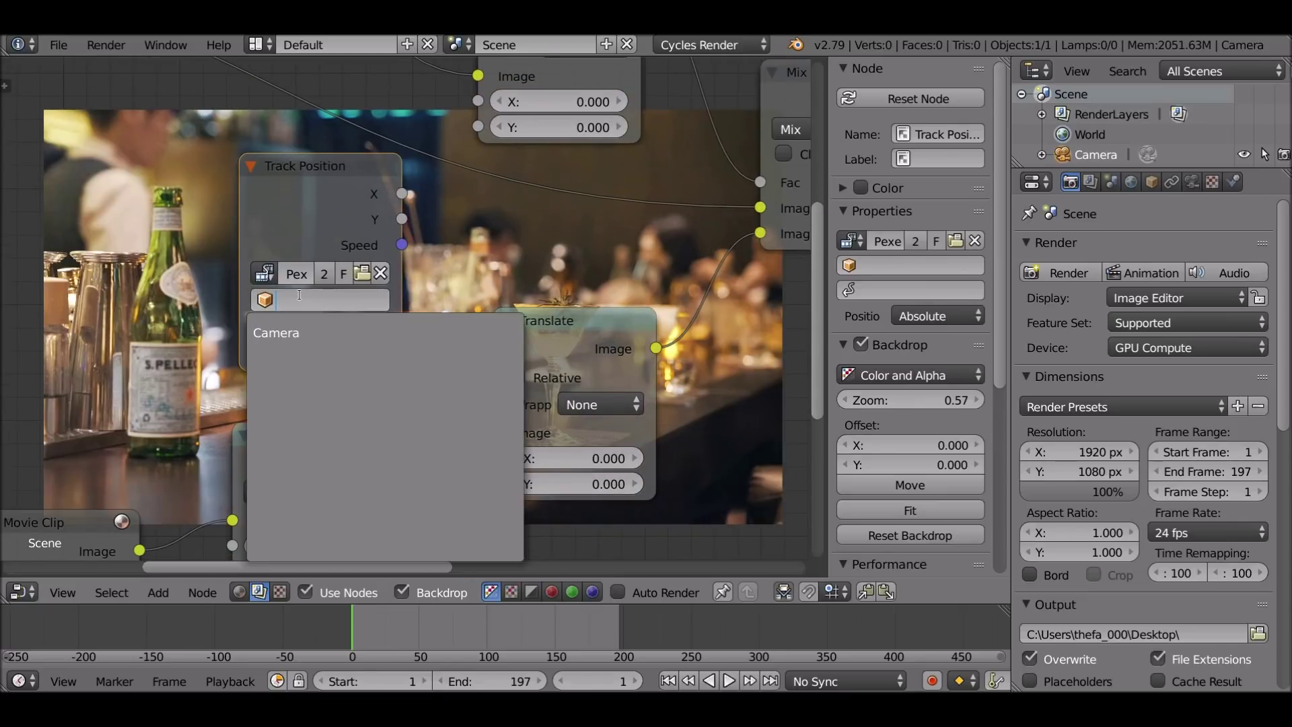
{"action": "left_click", "coordinate": [275, 332]}
{"action": "left_click", "coordinate": [276, 325]}
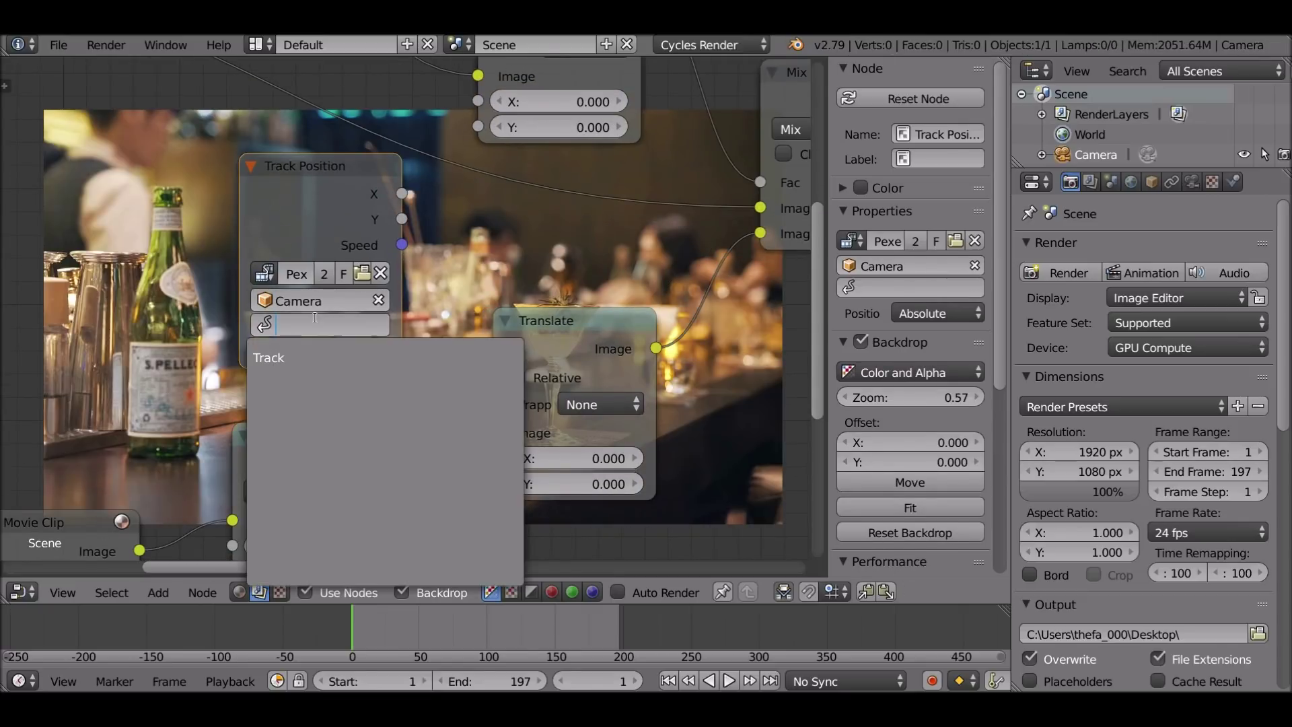
{"action": "left_click", "coordinate": [275, 357]}
Connect the Track Position X and Y outputs to the upper and lower Translate nodes.
{"action": "scroll", "coordinate": [312, 304], "scroll_direction": "down", "scroll_amount": 2}
{"action": "left_click_drag", "start_coordinate": [364, 234], "coordinate": [421, 166]}
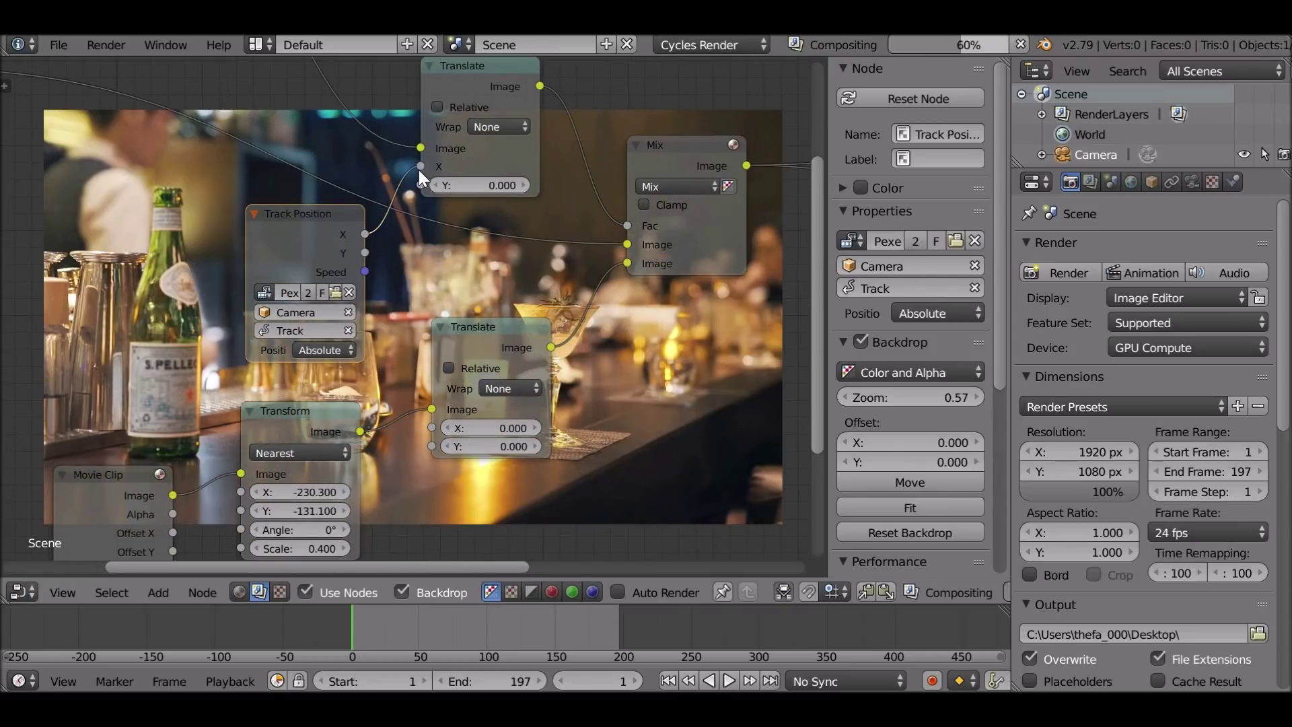
{"action": "left_click_drag", "start_coordinate": [365, 253], "coordinate": [369, 256]}
{"action": "left_click_drag", "start_coordinate": [422, 186], "coordinate": [423, 186]}
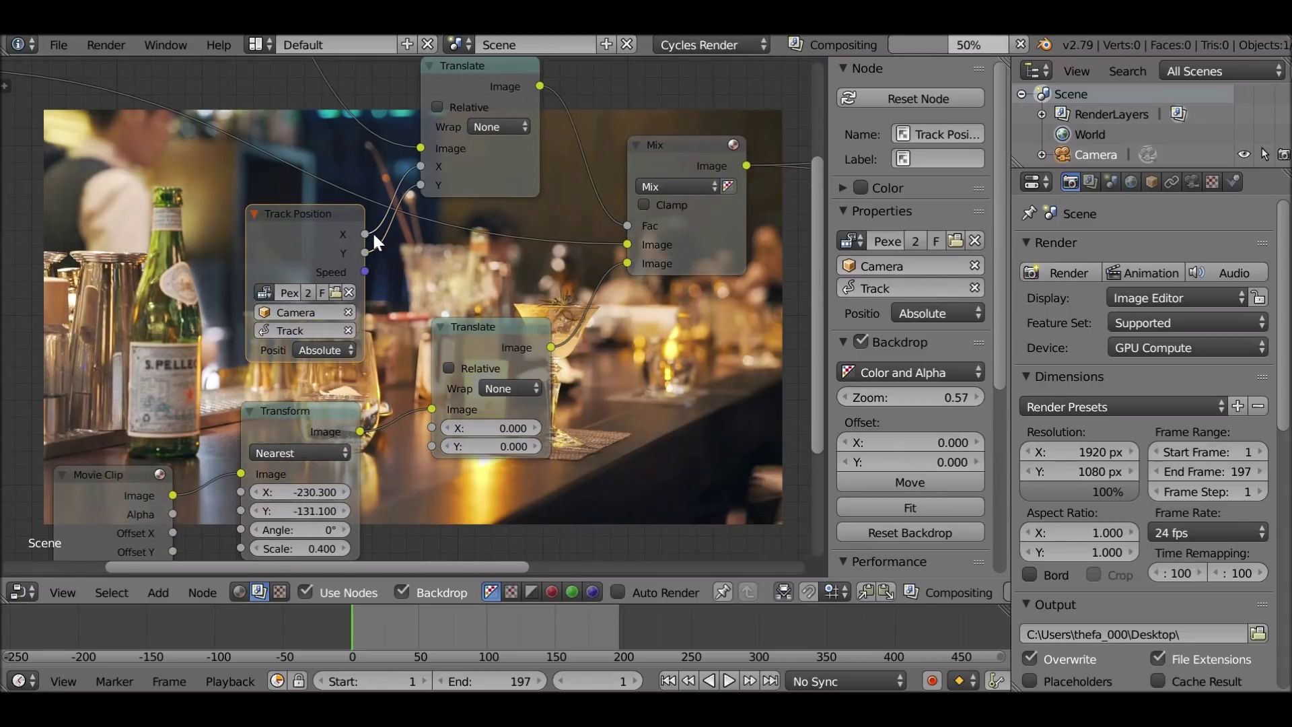
{"action": "left_click_drag", "start_coordinate": [367, 234], "coordinate": [432, 428]}
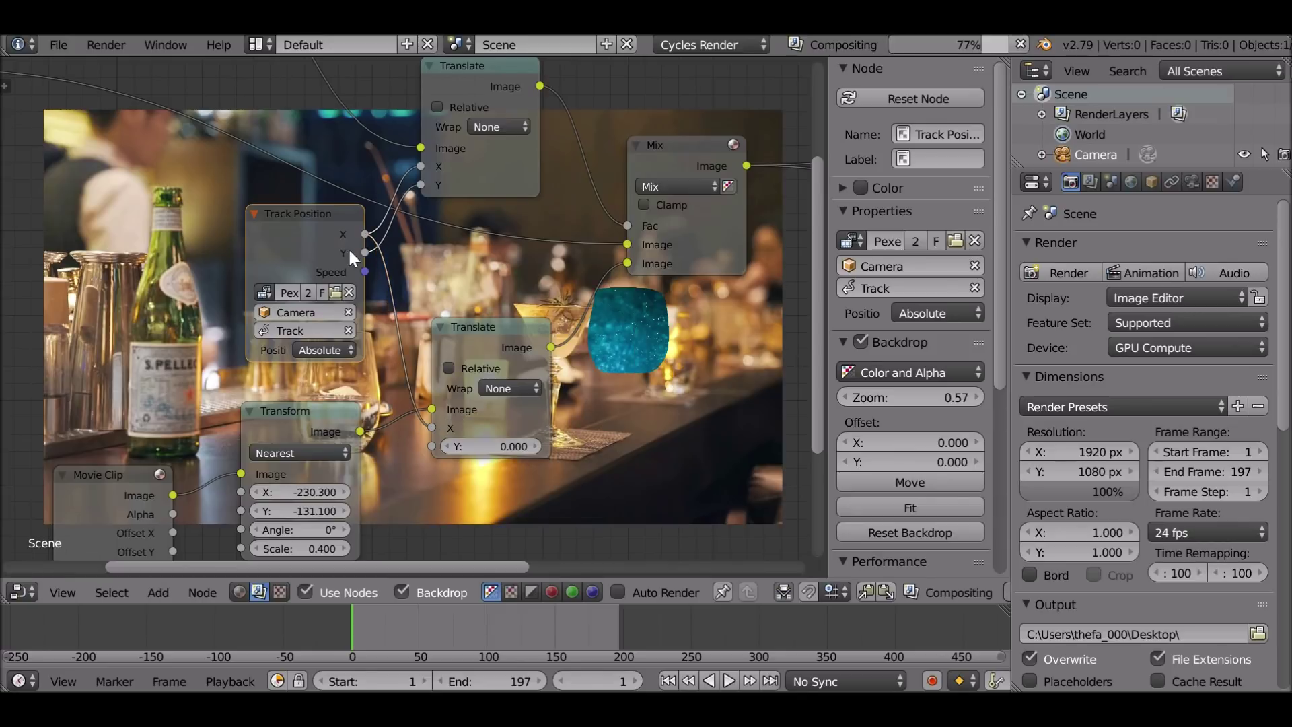
{"action": "left_click_drag", "start_coordinate": [365, 253], "coordinate": [429, 442]}
Feed tracked Y into the lower Translate node and set the position mode to Relative Start.
{"action": "middle_click_drag", "start_coordinate": [430, 442], "coordinate": [376, 303]}
{"action": "scroll", "coordinate": [233, 242], "scroll_direction": "up", "scroll_amount": 1}
{"action": "left_click", "coordinate": [233, 241]}
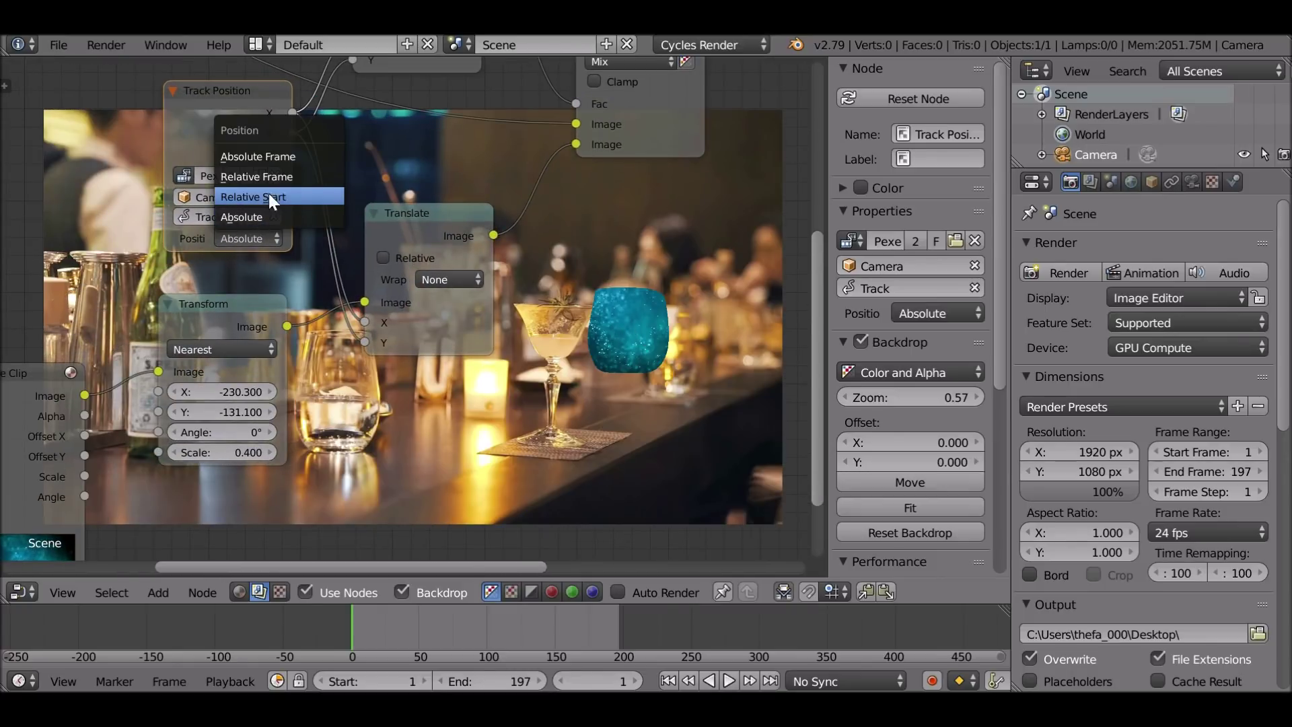
{"action": "left_click", "coordinate": [307, 192]}
{"action": "middle_click_drag", "start_coordinate": [305, 189], "coordinate": [227, 88]}
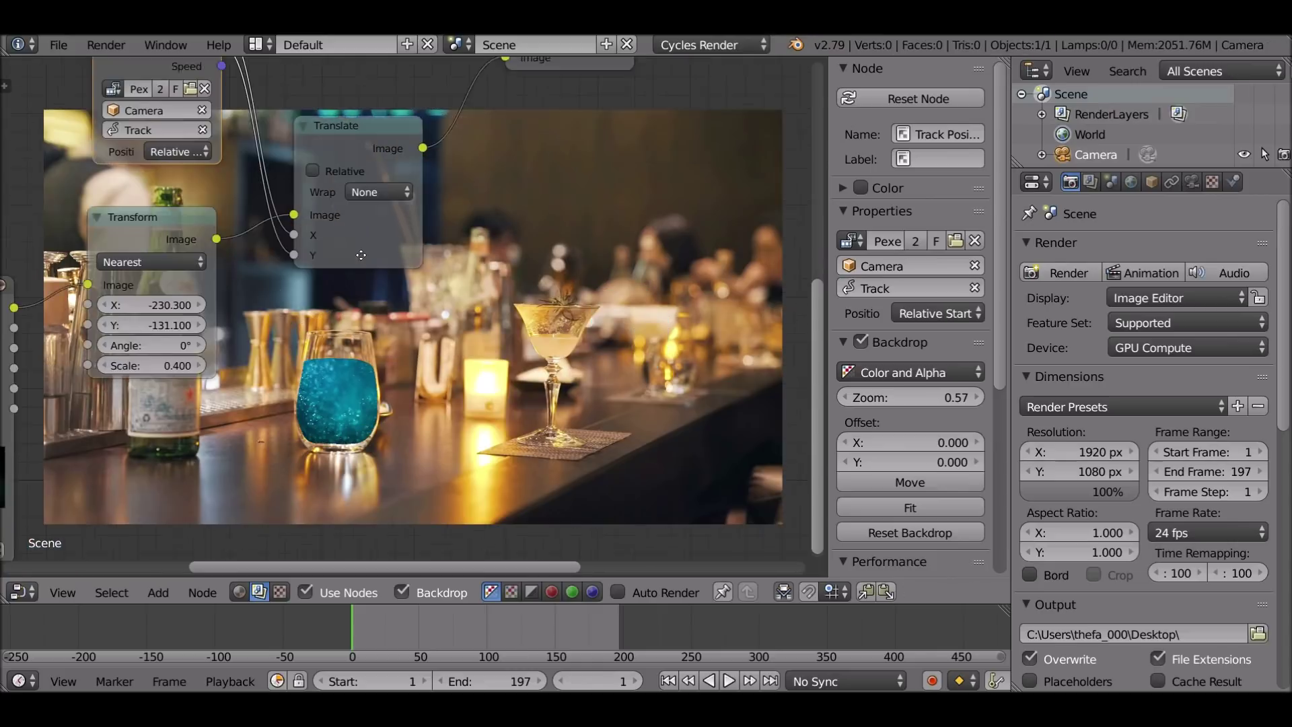
Check the tracked glass at frame 132, then return to frame 1.
{"action": "left_click_drag", "start_coordinate": [446, 623], "coordinate": [532, 623]}
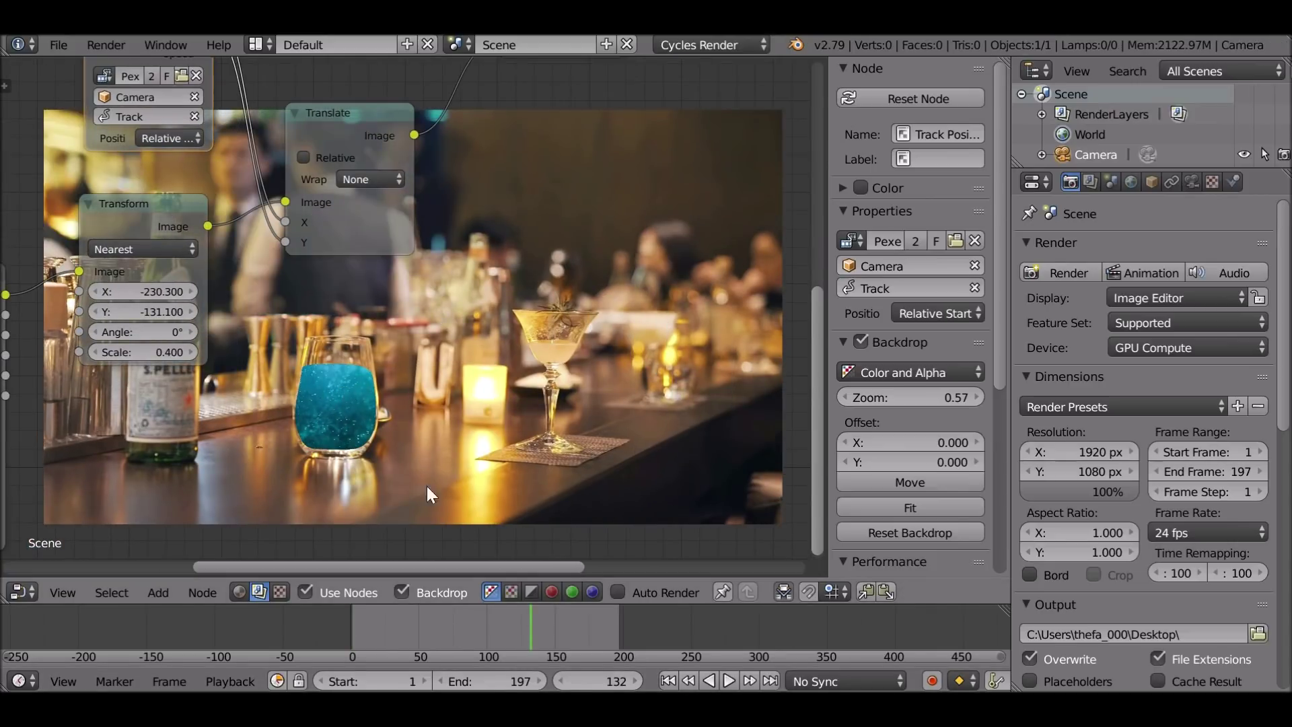
{"action": "left_click", "coordinate": [668, 681]}
{"action": "scroll", "coordinate": [365, 298], "scroll_direction": "down", "scroll_amount": 3}
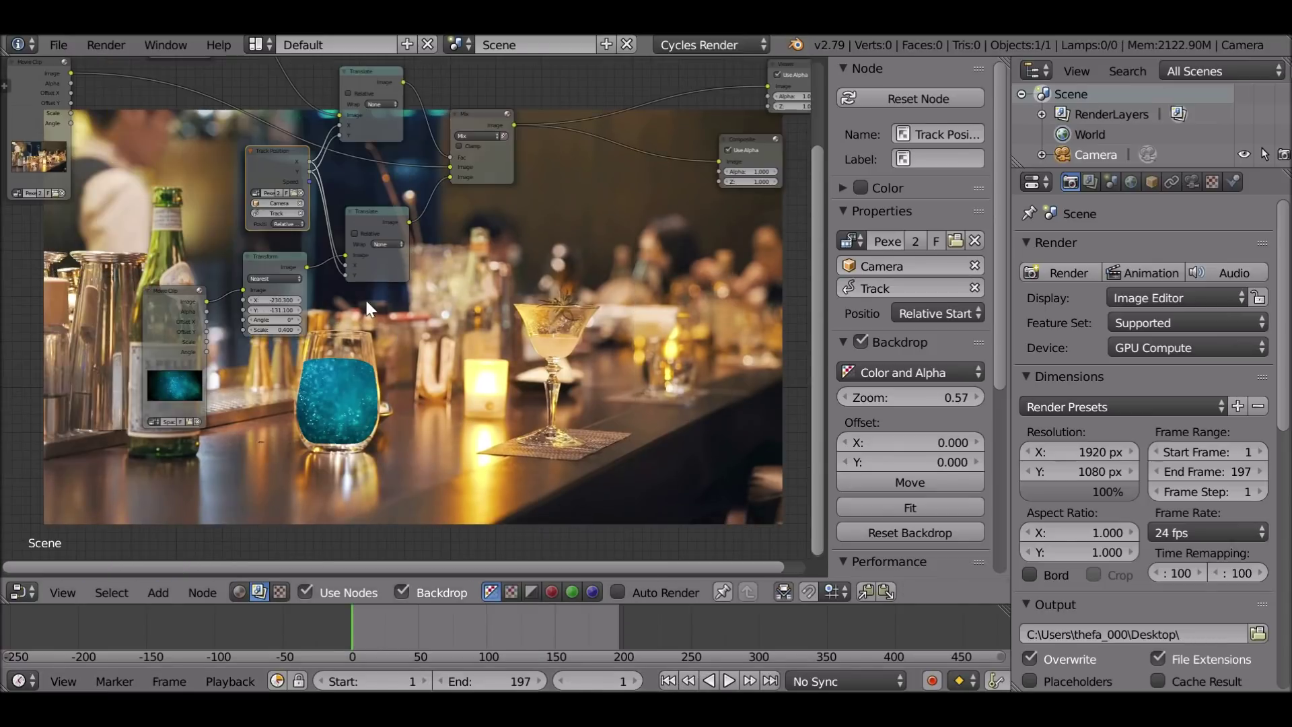
{"action": "middle_click_drag", "start_coordinate": [366, 266], "coordinate": [399, 362]}
{"action": "scroll", "coordinate": [401, 360], "scroll_direction": "down", "scroll_amount": 2}
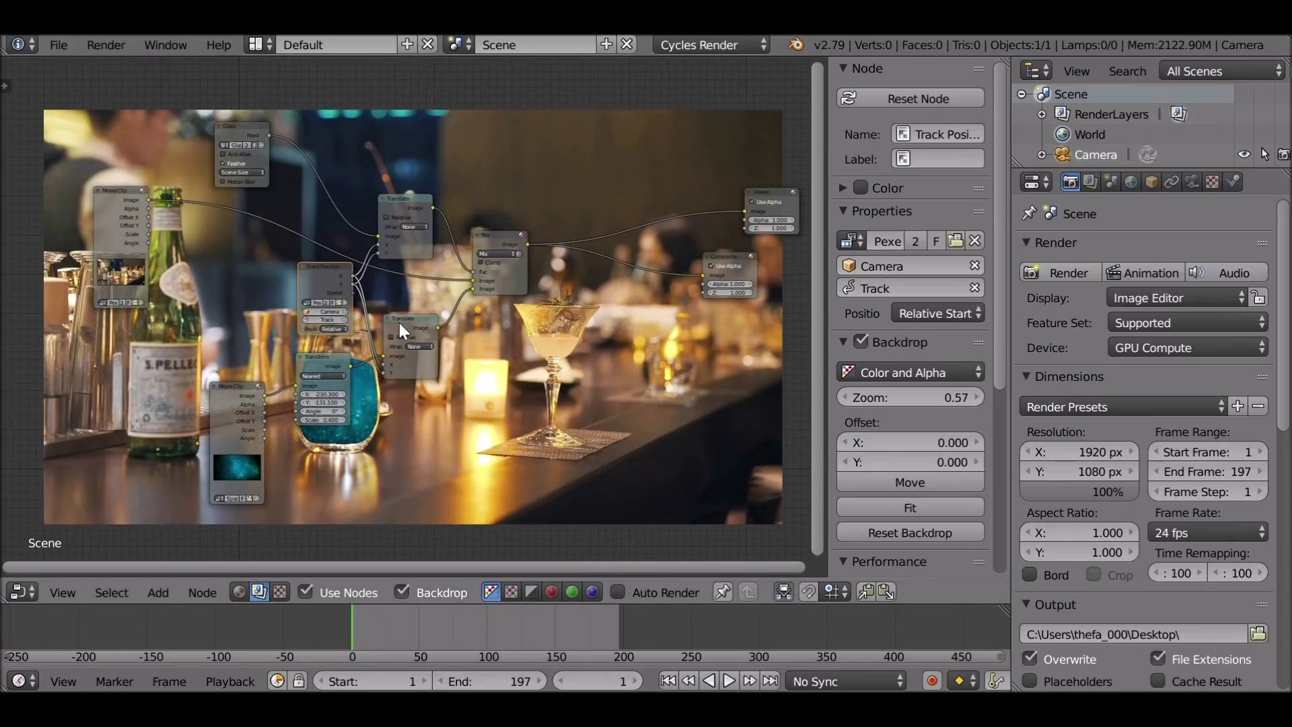
Box-select the particle clip, Transform, Translate, Track Position and Mix nodes and join them in a Frame.
{"action": "key", "text": "a"}
{"action": "key", "text": "b"}
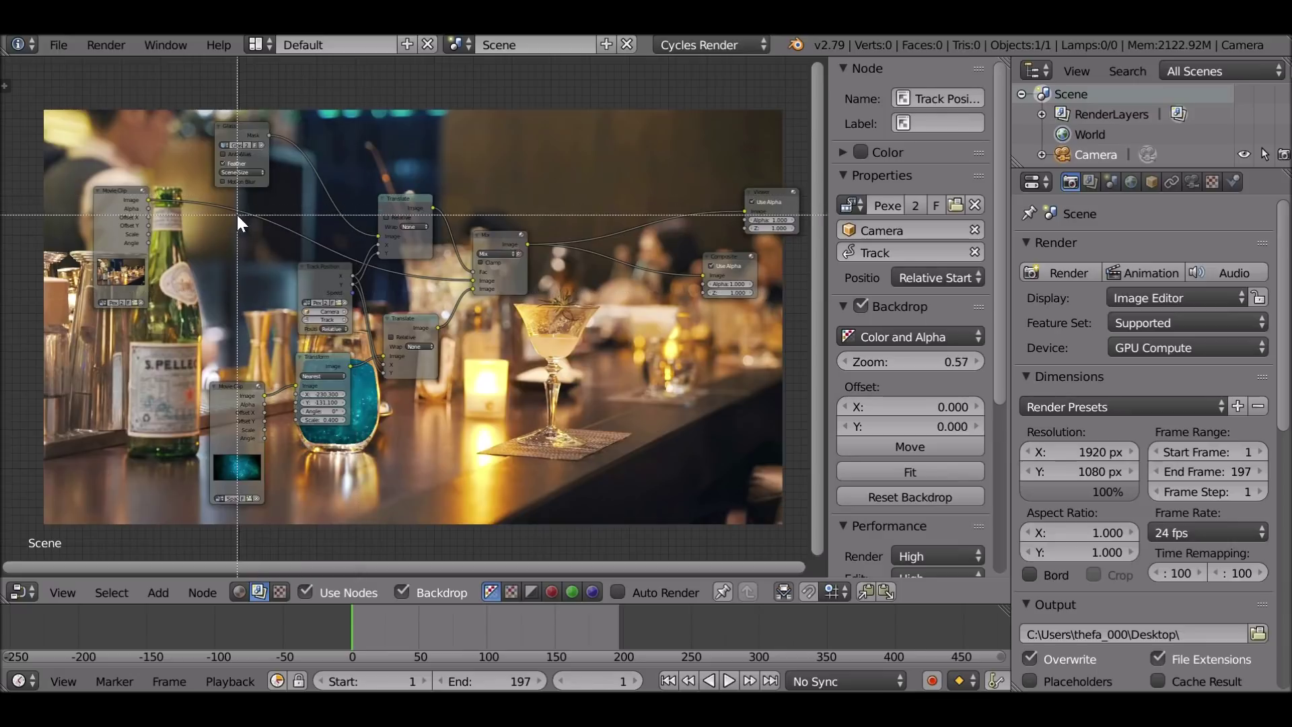
{"action": "left_click_drag", "start_coordinate": [211, 209], "coordinate": [544, 509]}
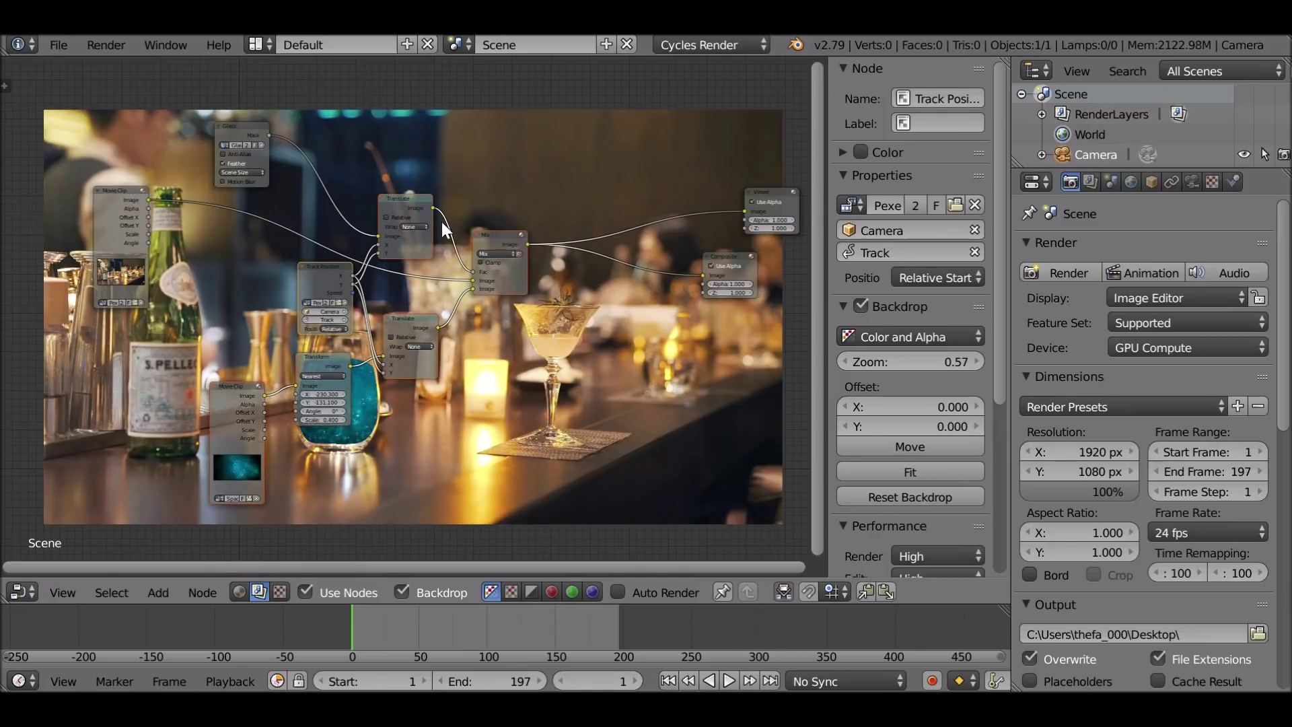
{"action": "key", "text": "ctrl+j"}
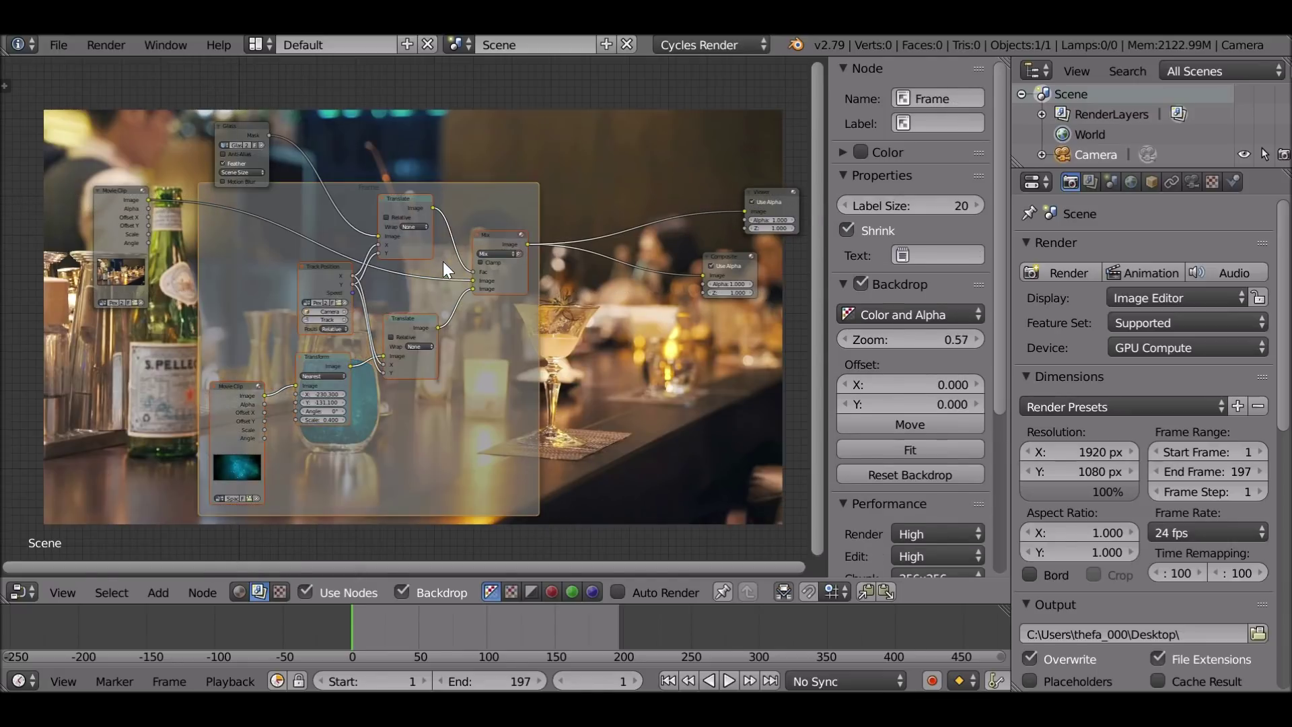
Rearrange the Glass mask and Movie Clip nodes, moving Composite and Viewer off to the right.
{"action": "left_click_drag", "start_coordinate": [227, 127], "coordinate": [236, 70]}
{"action": "left_click_drag", "start_coordinate": [111, 204], "coordinate": [92, 165]}
{"action": "left_click_drag", "start_coordinate": [289, 206], "coordinate": [279, 204]}
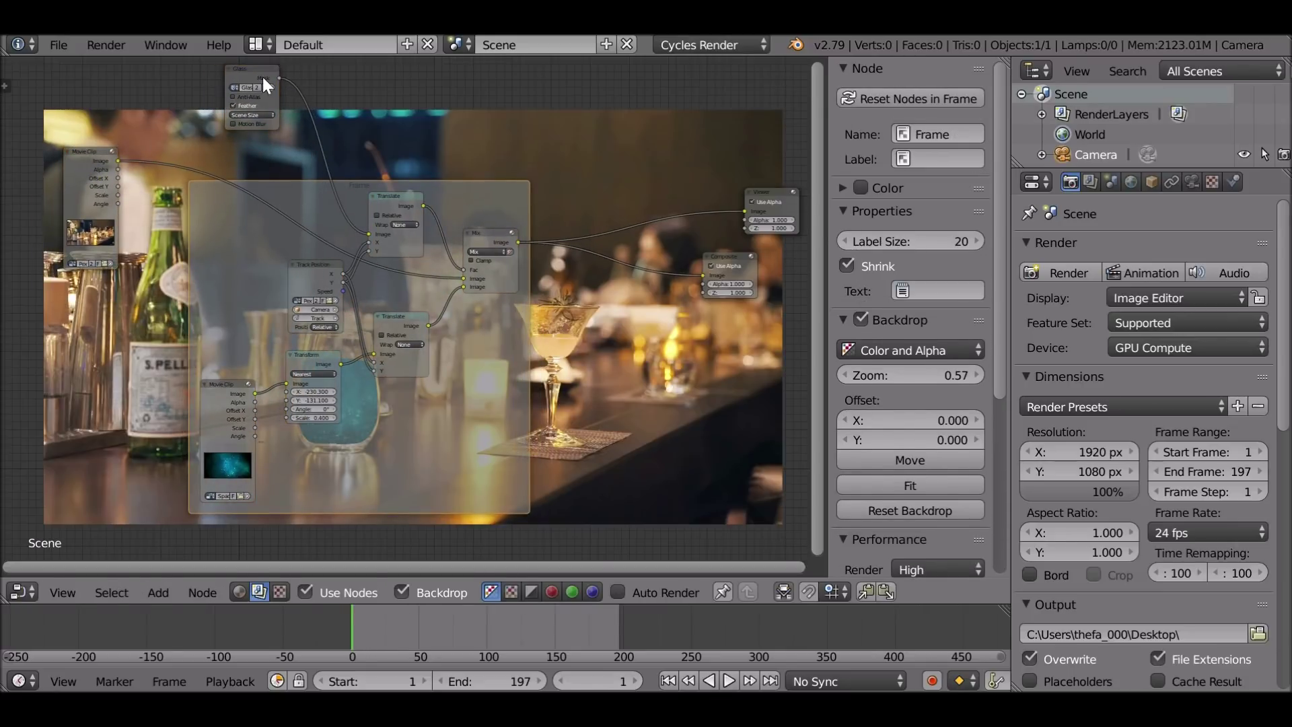
{"action": "left_click_drag", "start_coordinate": [262, 77], "coordinate": [228, 66]}
{"action": "middle_click_drag", "start_coordinate": [554, 192], "coordinate": [427, 217]}
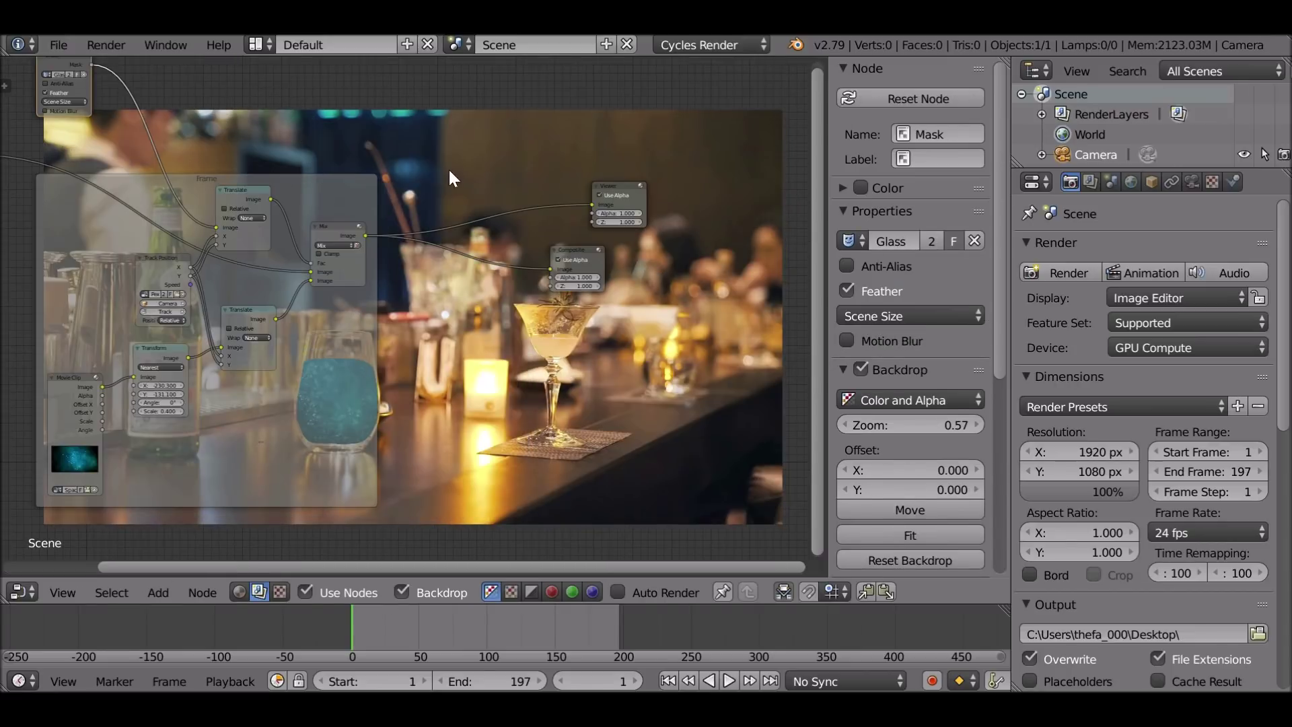
{"action": "left_click_drag", "start_coordinate": [583, 245], "coordinate": [801, 247]}
{"action": "left_click_drag", "start_coordinate": [626, 184], "coordinate": [758, 179]}
{"action": "middle_click_drag", "start_coordinate": [638, 191], "coordinate": [527, 128]}
{"action": "middle_click_drag", "start_coordinate": [442, 187], "coordinate": [425, 161]}
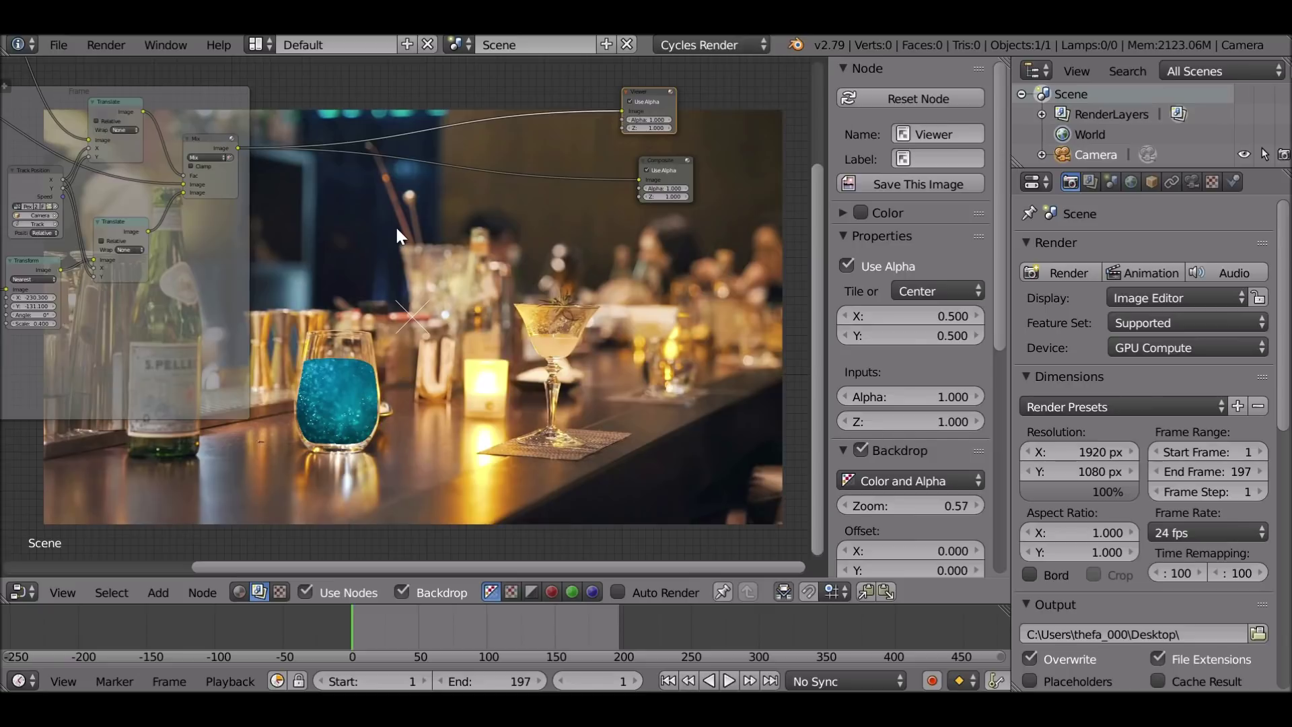
Add a Color > Mix node onto the output link and feed the Transform output into it.
{"action": "key", "text": "shift+a"}
{"action": "mouse_move", "coordinate": [375, 268]}
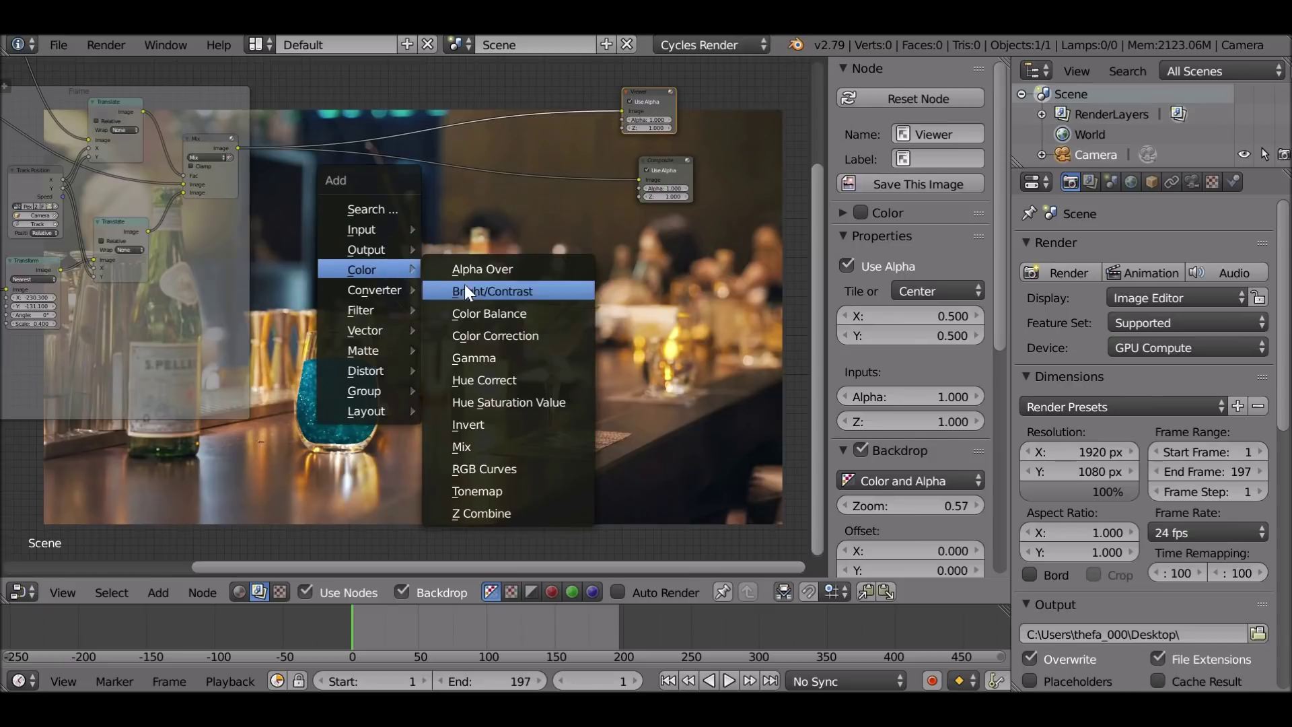
{"action": "left_click", "coordinate": [472, 446]}
{"action": "left_click", "coordinate": [427, 155]}
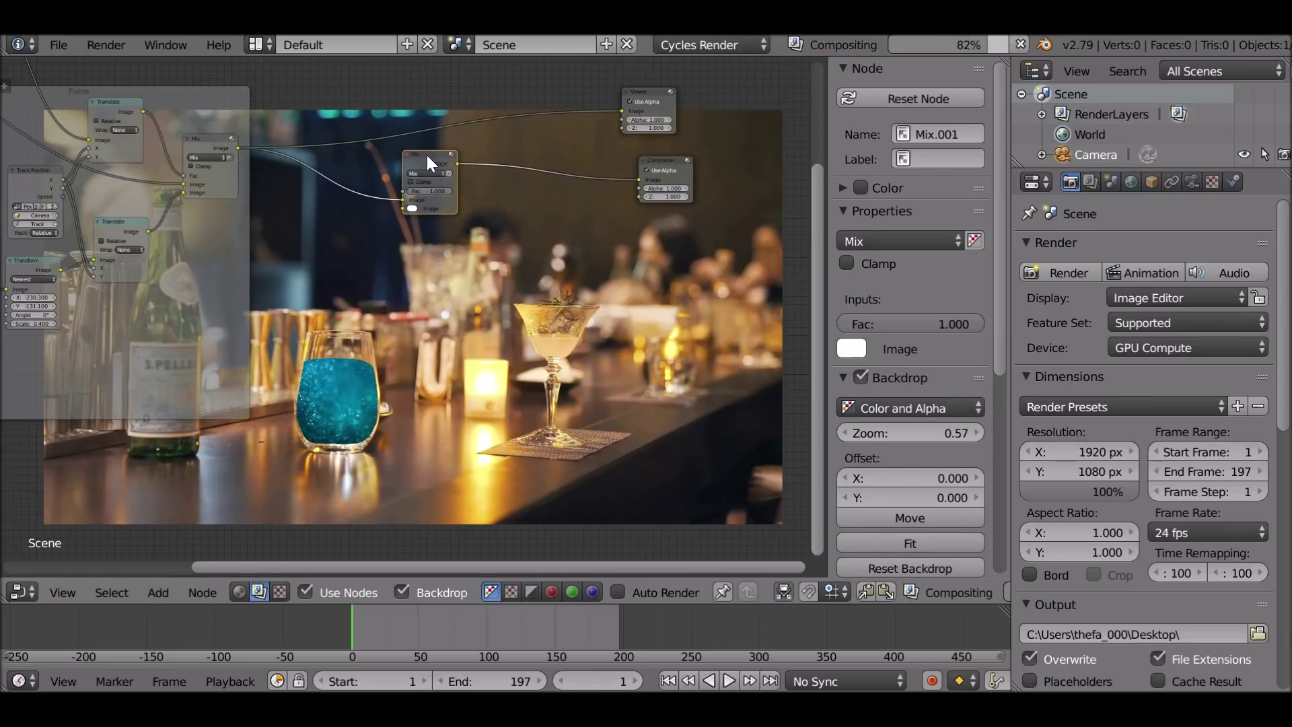
{"action": "scroll", "coordinate": [350, 219], "scroll_direction": "up", "scroll_amount": 1}
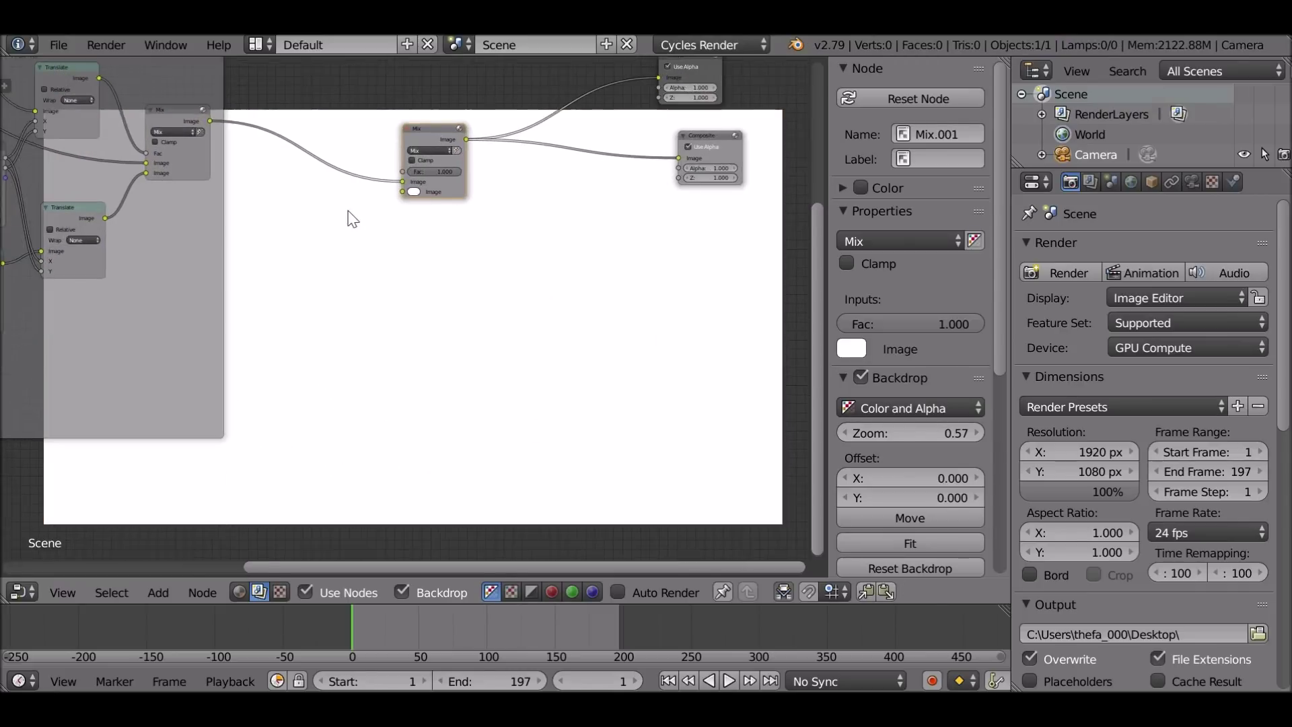
{"action": "scroll", "coordinate": [359, 208], "scroll_direction": "down", "scroll_amount": 1}
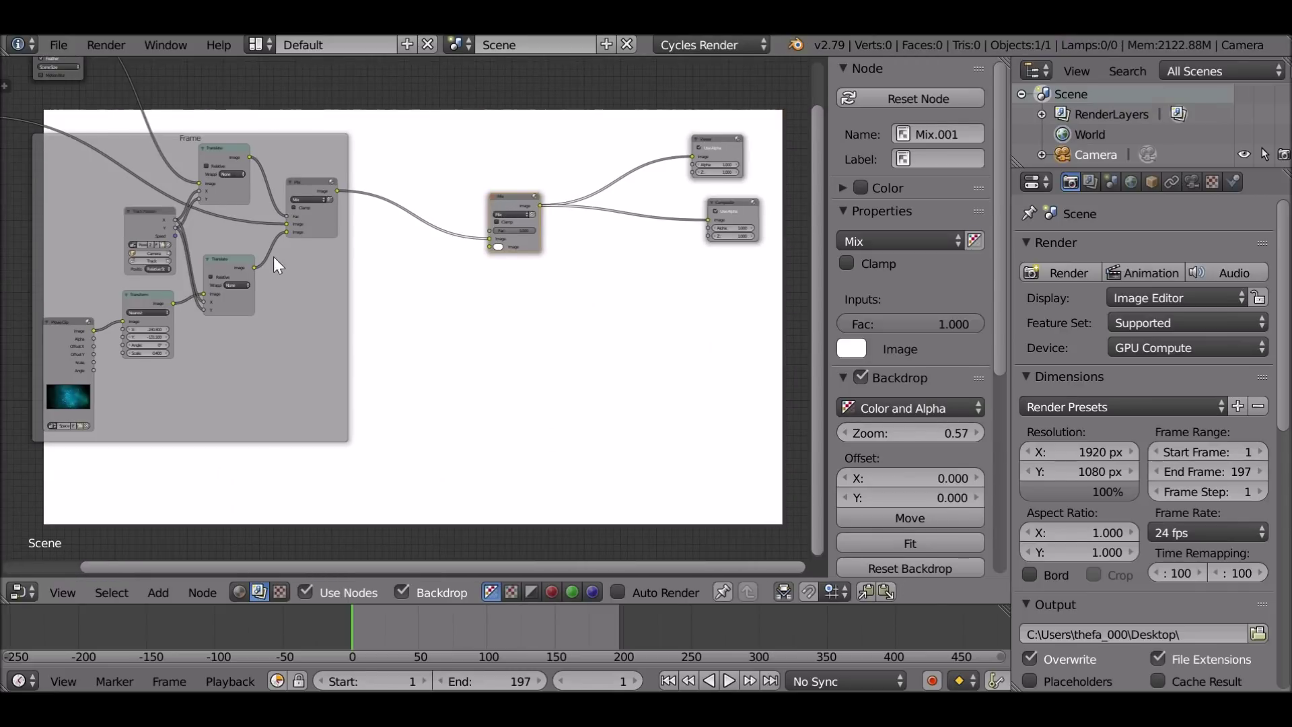
{"action": "scroll", "coordinate": [273, 255], "scroll_direction": "up", "scroll_amount": 1}
{"action": "left_click_drag", "start_coordinate": [140, 258], "coordinate": [541, 201]}
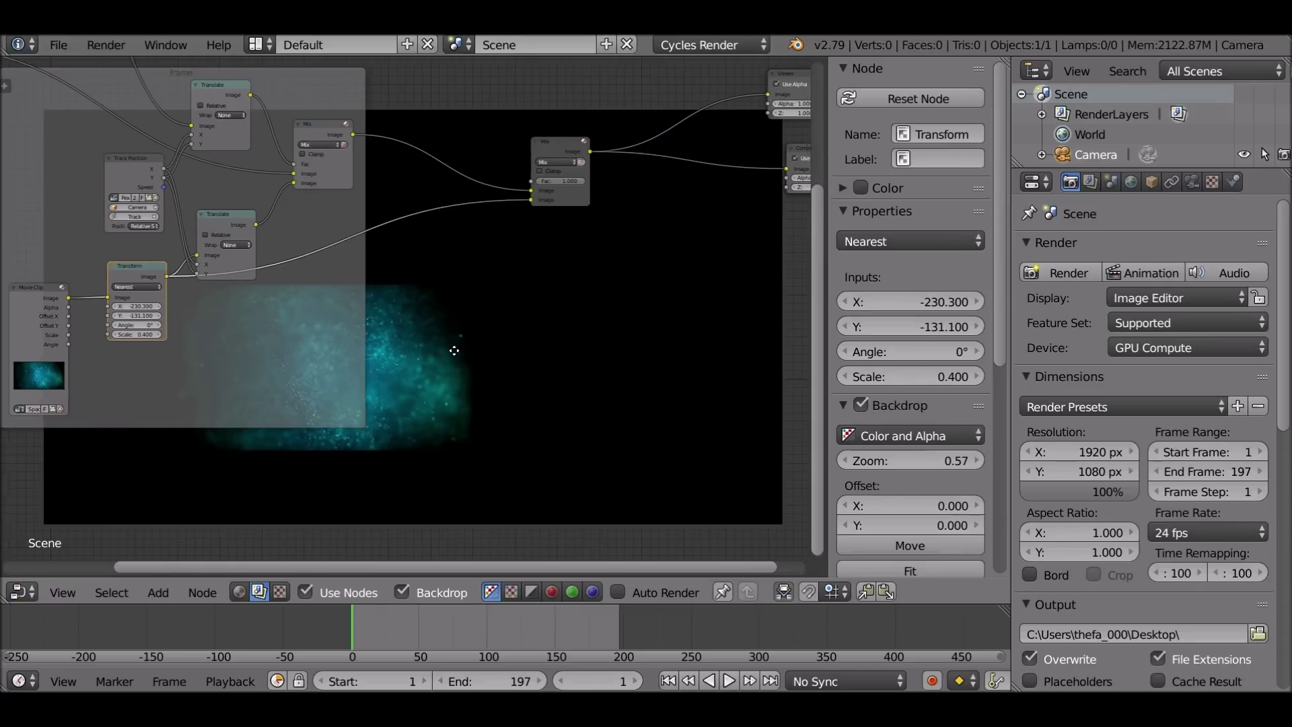
Nudge the lower Translate node up and link the glass mask to the new Mix node's Fac.
{"action": "middle_click_drag", "start_coordinate": [453, 350], "coordinate": [380, 355]}
{"action": "left_click", "coordinate": [190, 196]}
{"action": "left_click_drag", "start_coordinate": [164, 206], "coordinate": [165, 200]}
{"action": "middle_click_drag", "start_coordinate": [366, 196], "coordinate": [390, 282]}
{"action": "middle_click_drag", "start_coordinate": [276, 174], "coordinate": [288, 209]}
{"action": "scroll", "coordinate": [128, 106], "scroll_direction": "down", "scroll_amount": 1}
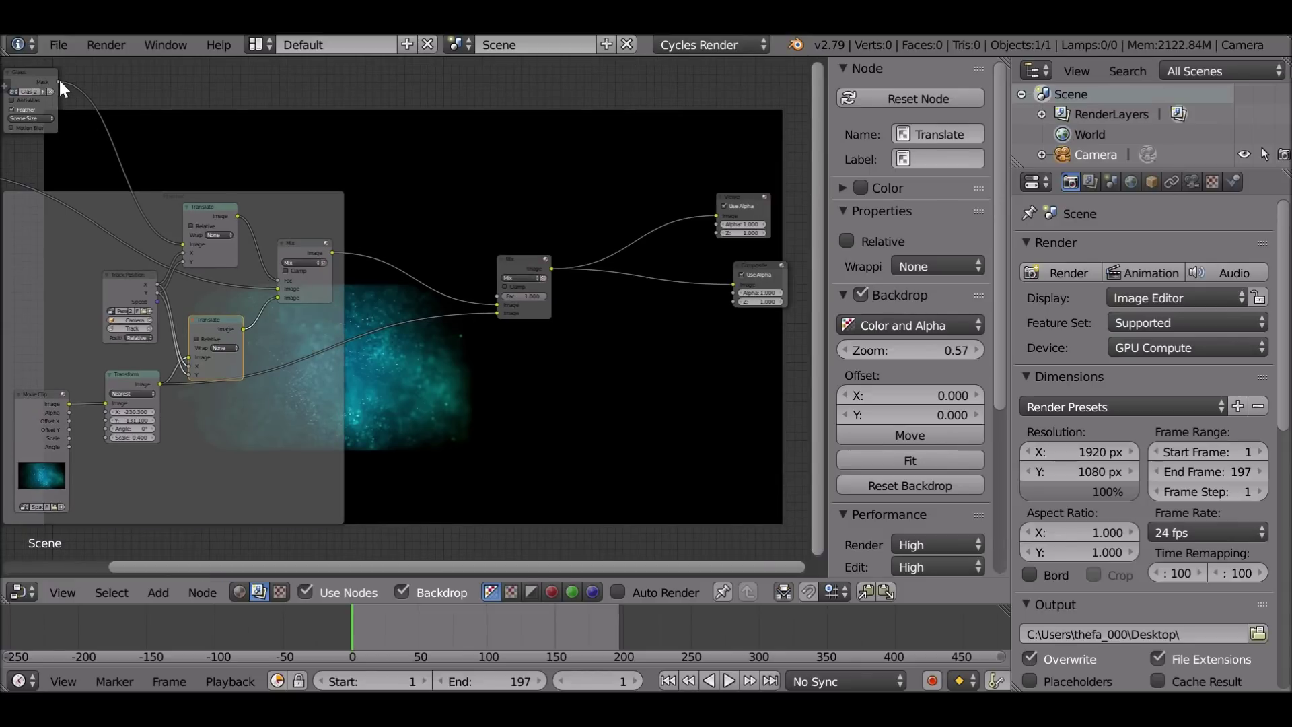
{"action": "left_click_drag", "start_coordinate": [59, 80], "coordinate": [498, 297]}
{"action": "middle_click_drag", "start_coordinate": [493, 304], "coordinate": [396, 225]}
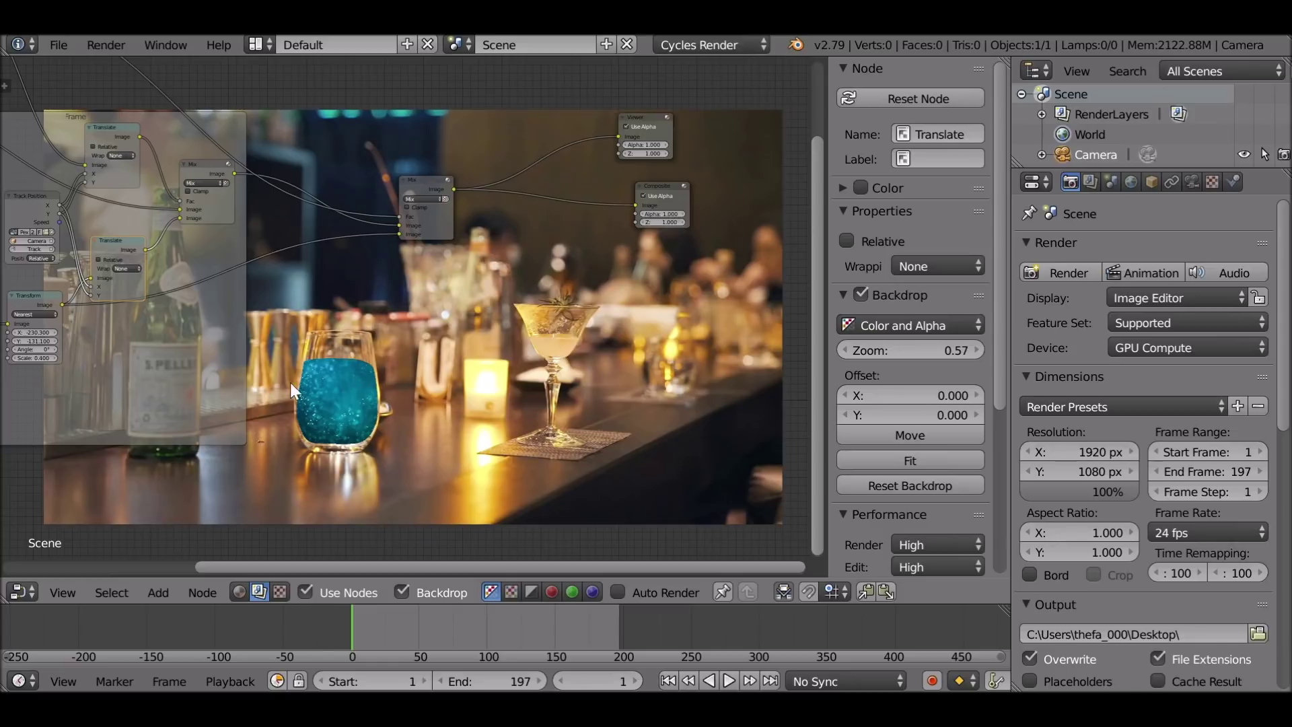
Add a Distort > Flip node set to Flip Y, placed up-left of the Mix.
{"action": "scroll", "coordinate": [378, 358], "scroll_direction": "up", "scroll_amount": 2}
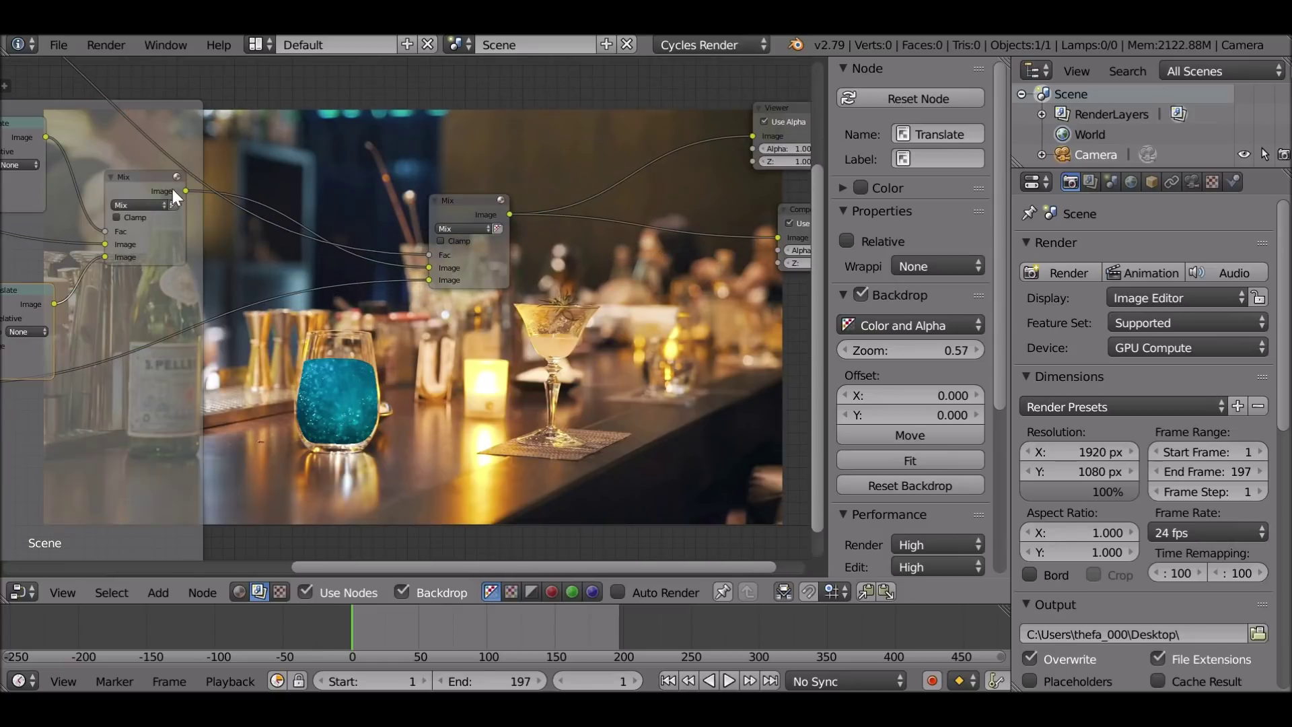
{"action": "left_click_drag", "start_coordinate": [148, 187], "coordinate": [144, 229]}
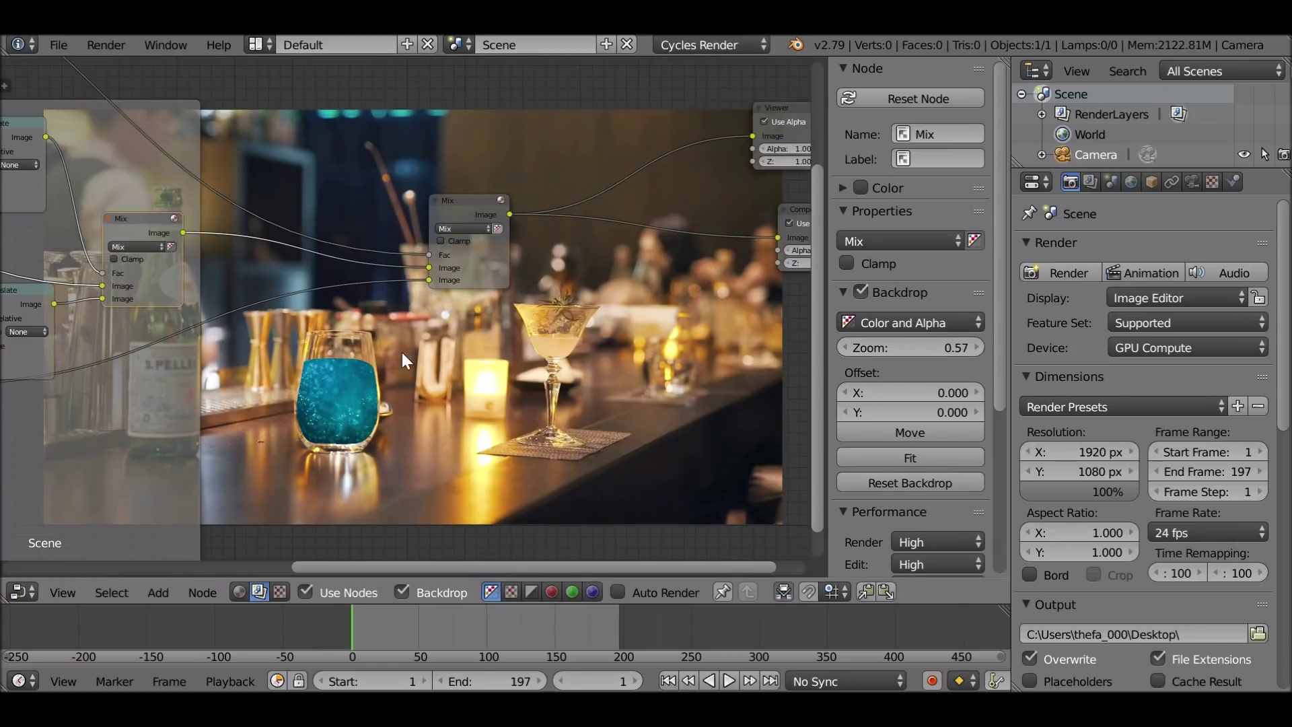
{"action": "scroll", "coordinate": [402, 353], "scroll_direction": "up", "scroll_amount": 2}
{"action": "key", "text": "shift+a"}
{"action": "mouse_move", "coordinate": [289, 484]}
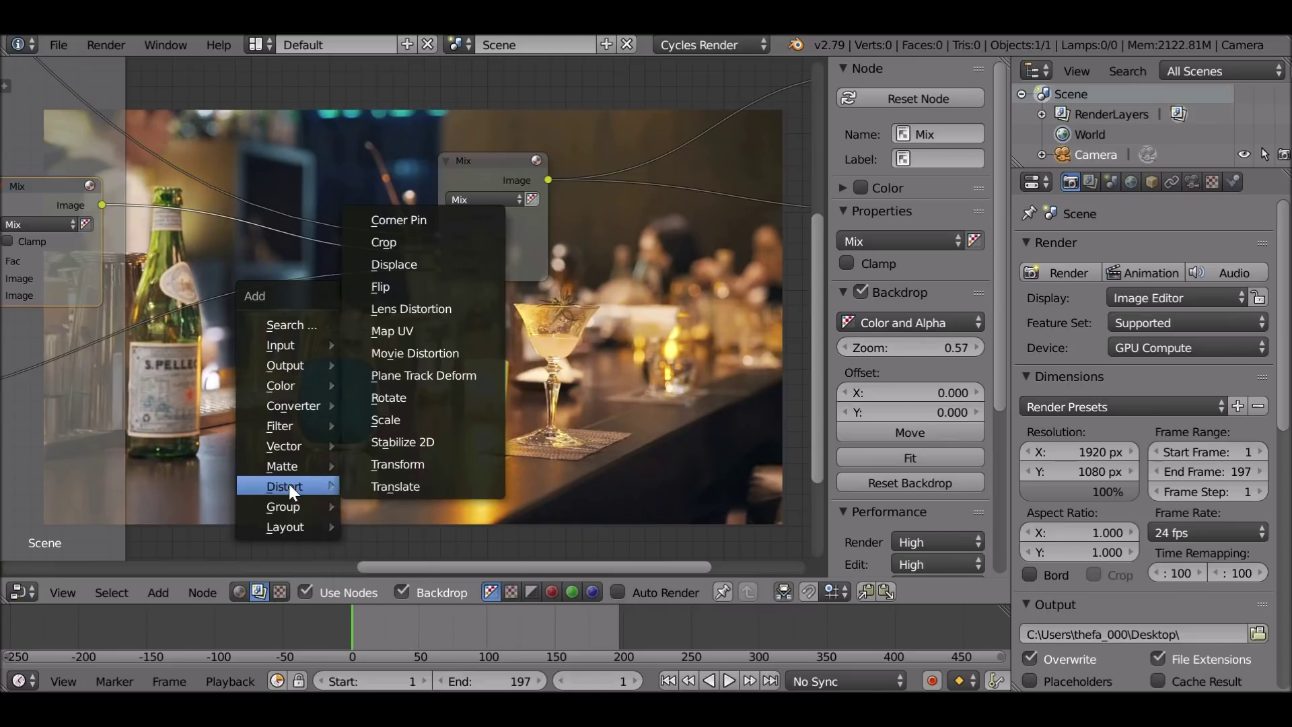
{"action": "left_click", "coordinate": [413, 290]}
{"action": "left_click", "coordinate": [330, 336]}
{"action": "scroll", "coordinate": [332, 350], "scroll_direction": "up", "scroll_amount": 3}
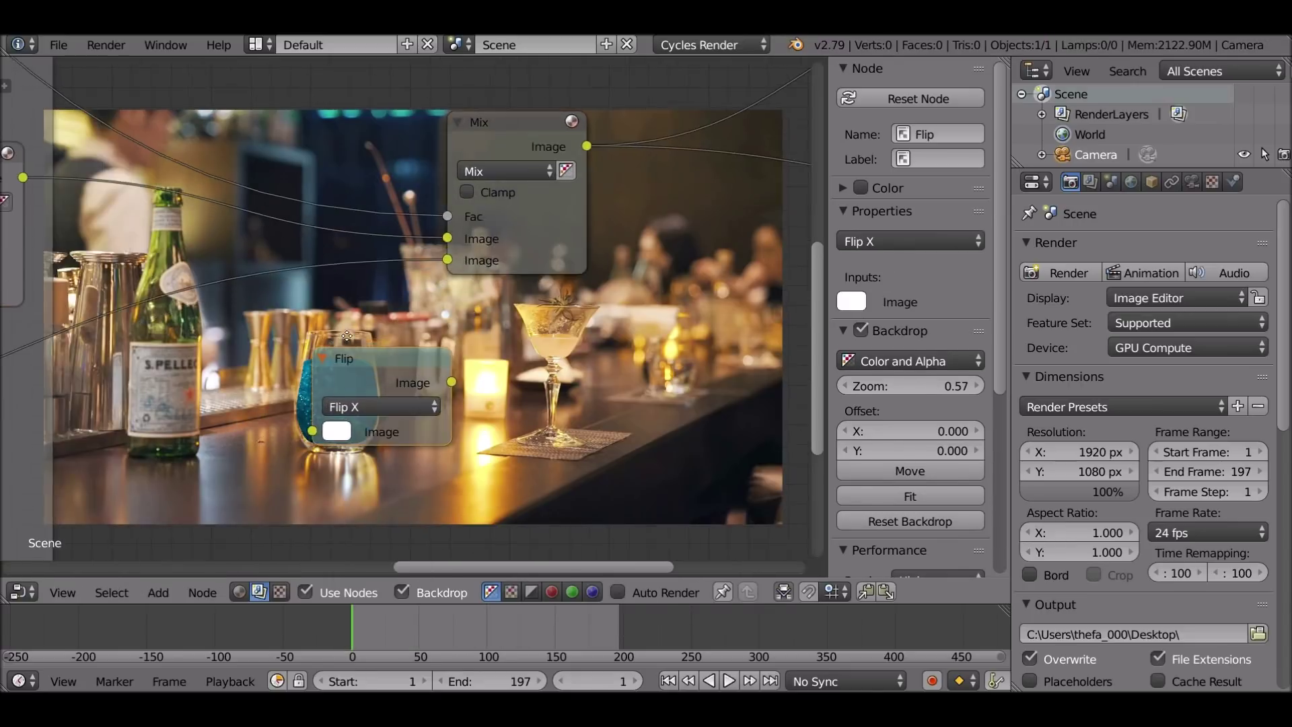
{"action": "middle_click_drag", "start_coordinate": [334, 376], "coordinate": [352, 333]}
{"action": "left_click", "coordinate": [378, 357]}
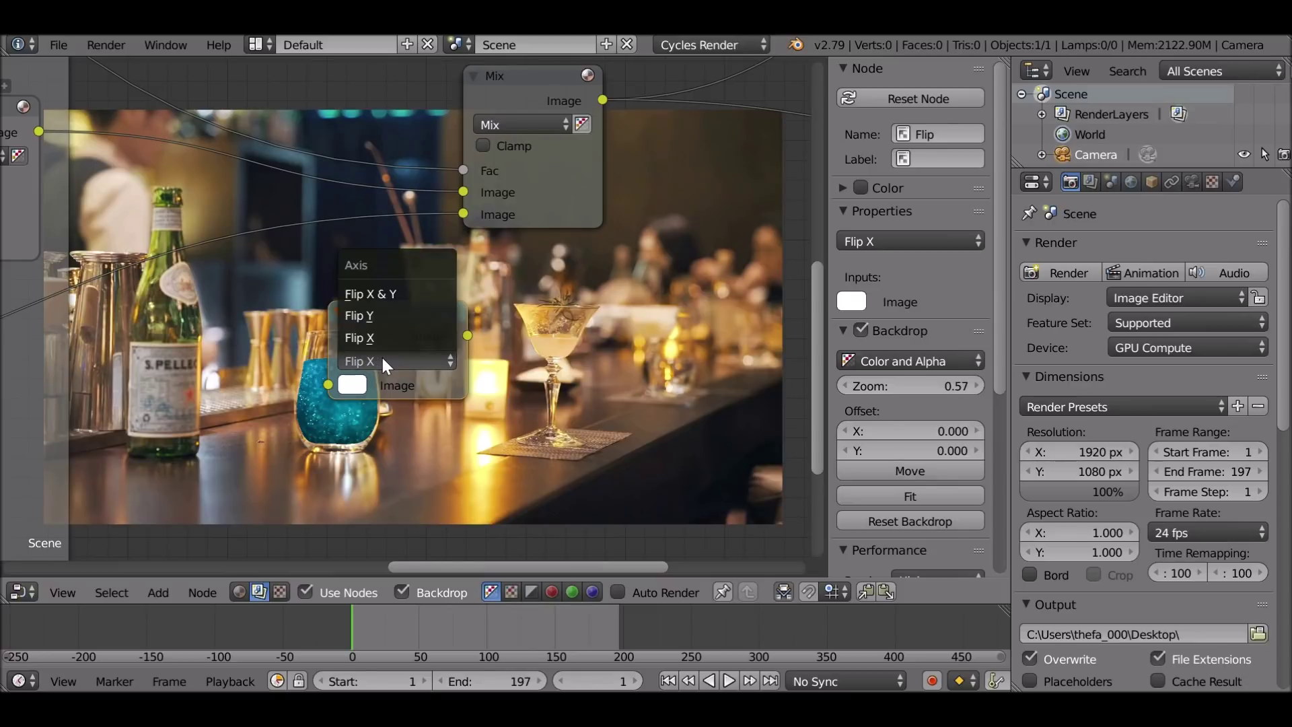
{"action": "left_click", "coordinate": [401, 317]}
{"action": "left_click_drag", "start_coordinate": [401, 316], "coordinate": [307, 230]}
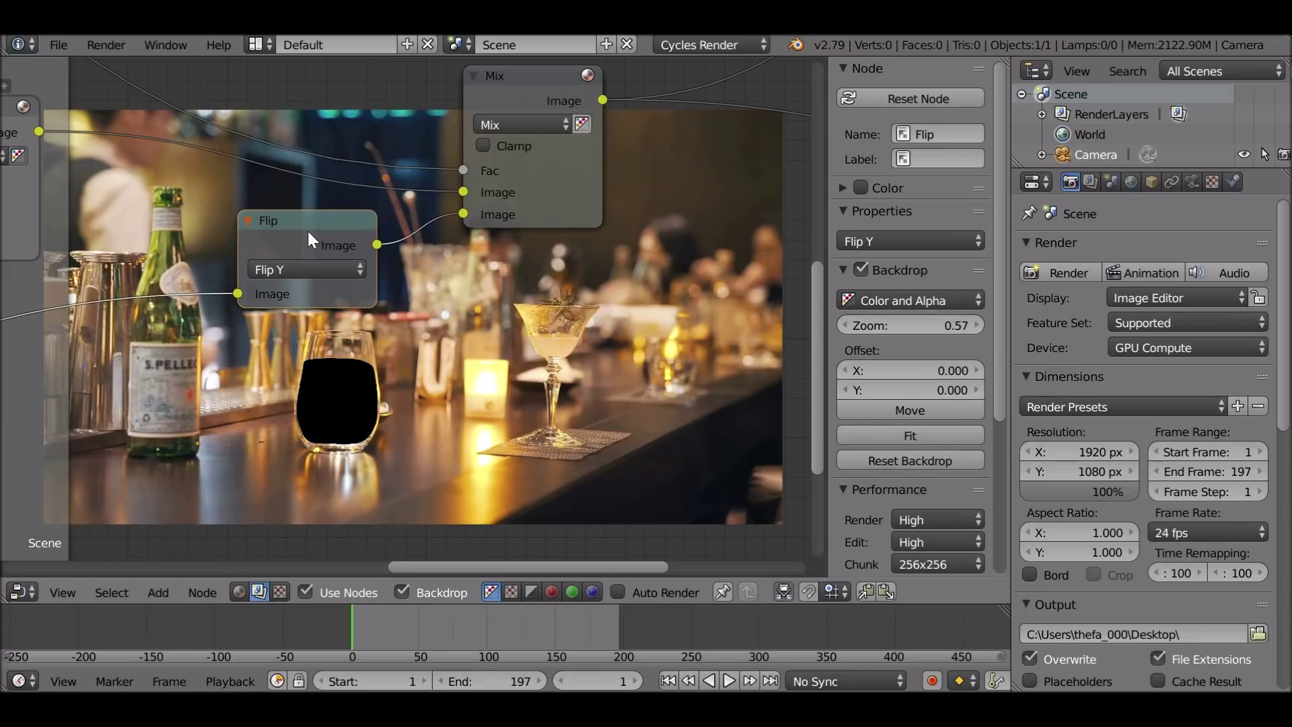
Duplicate the Flip Y node and shift the second Mix node to the right.
{"action": "key", "text": "shift+d"}
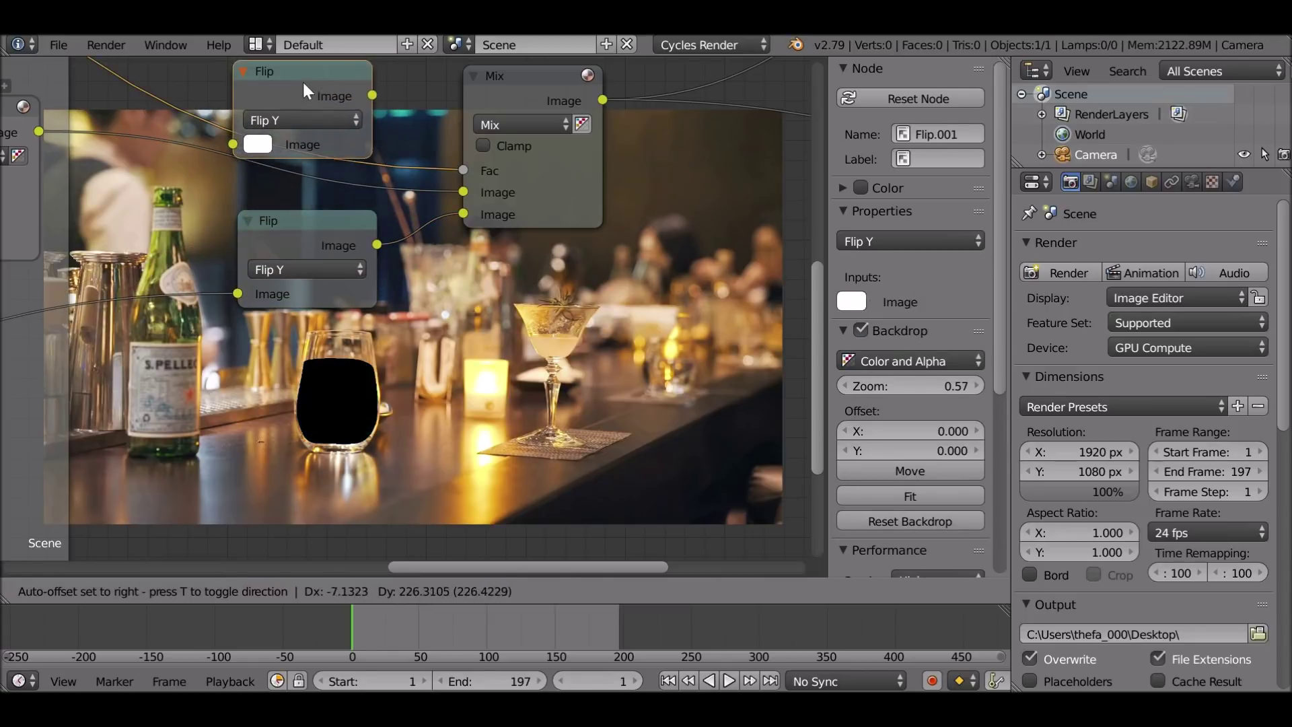
{"action": "left_click", "coordinate": [319, 74]}
{"action": "middle_click_drag", "start_coordinate": [352, 245], "coordinate": [337, 192]}
{"action": "middle_click_drag", "start_coordinate": [335, 243], "coordinate": [362, 338]}
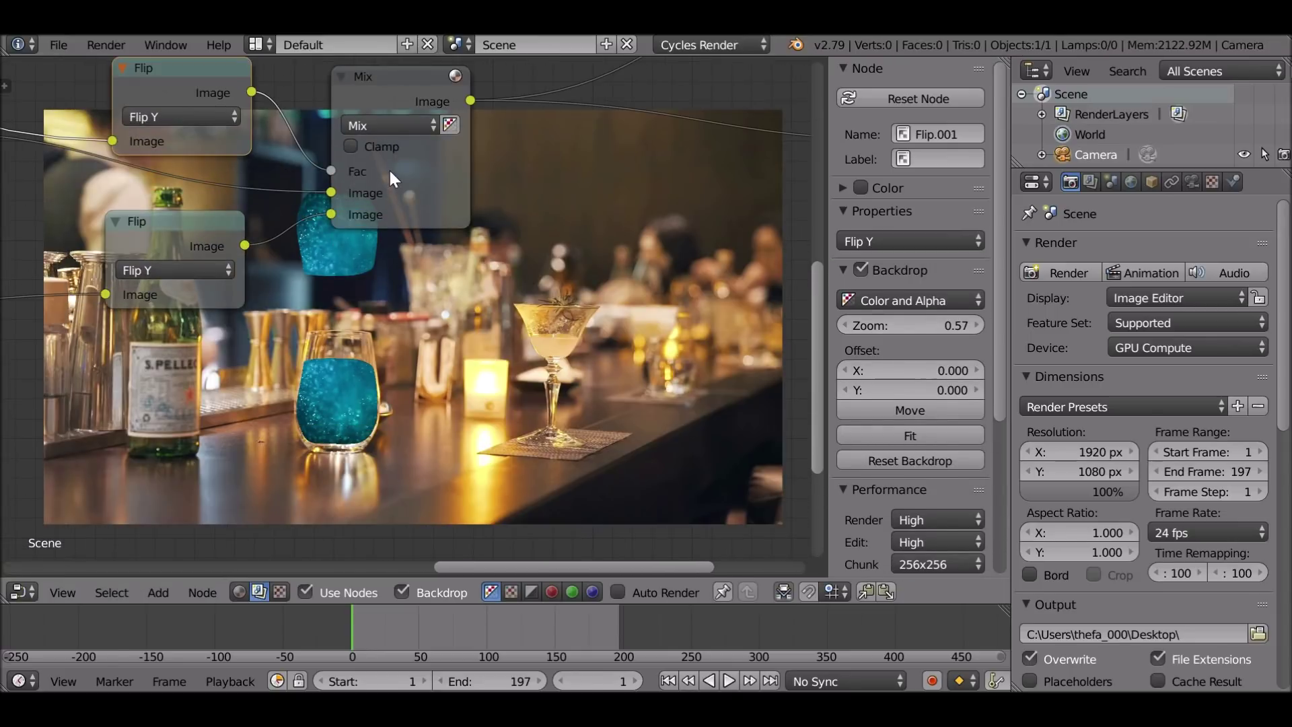
{"action": "scroll", "coordinate": [387, 191], "scroll_direction": "down", "scroll_amount": 2}
{"action": "left_click_drag", "start_coordinate": [393, 109], "coordinate": [594, 107]}
{"action": "middle_click_drag", "start_coordinate": [458, 338], "coordinate": [371, 259]}
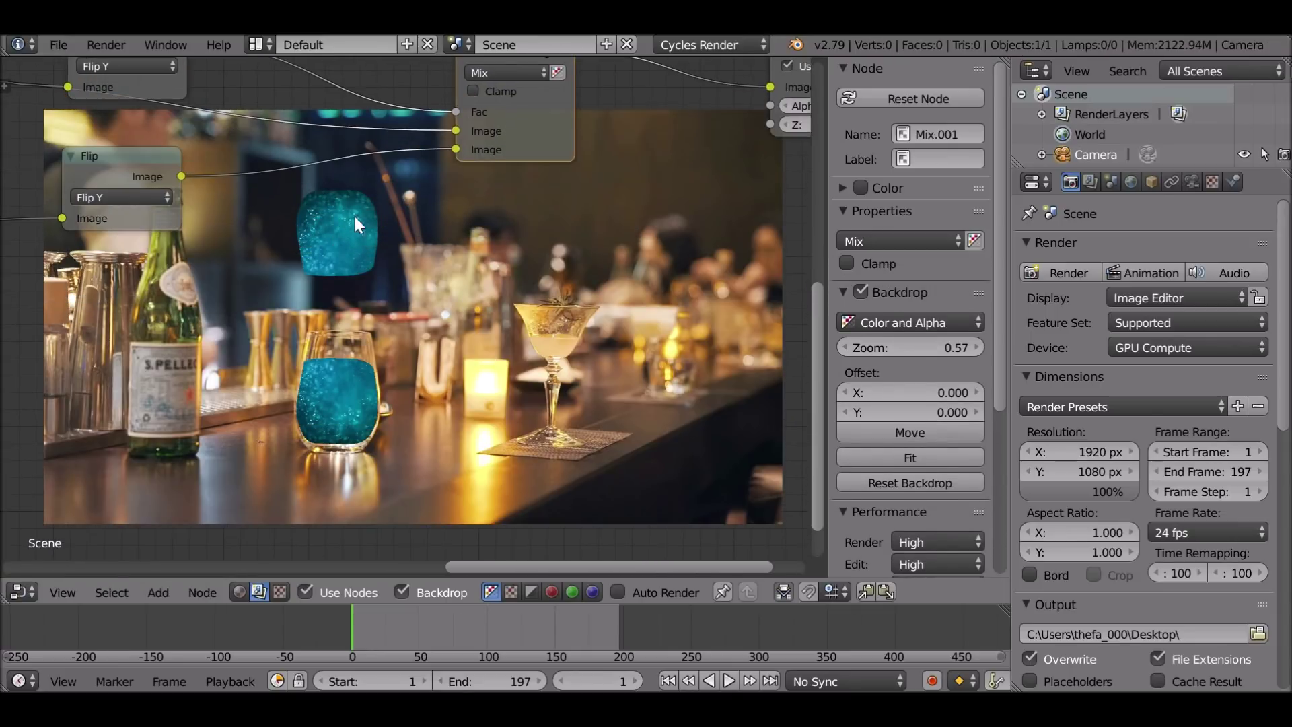
{"action": "middle_click_drag", "start_coordinate": [313, 194], "coordinate": [365, 333]}
{"action": "key", "text": "shift+a"}
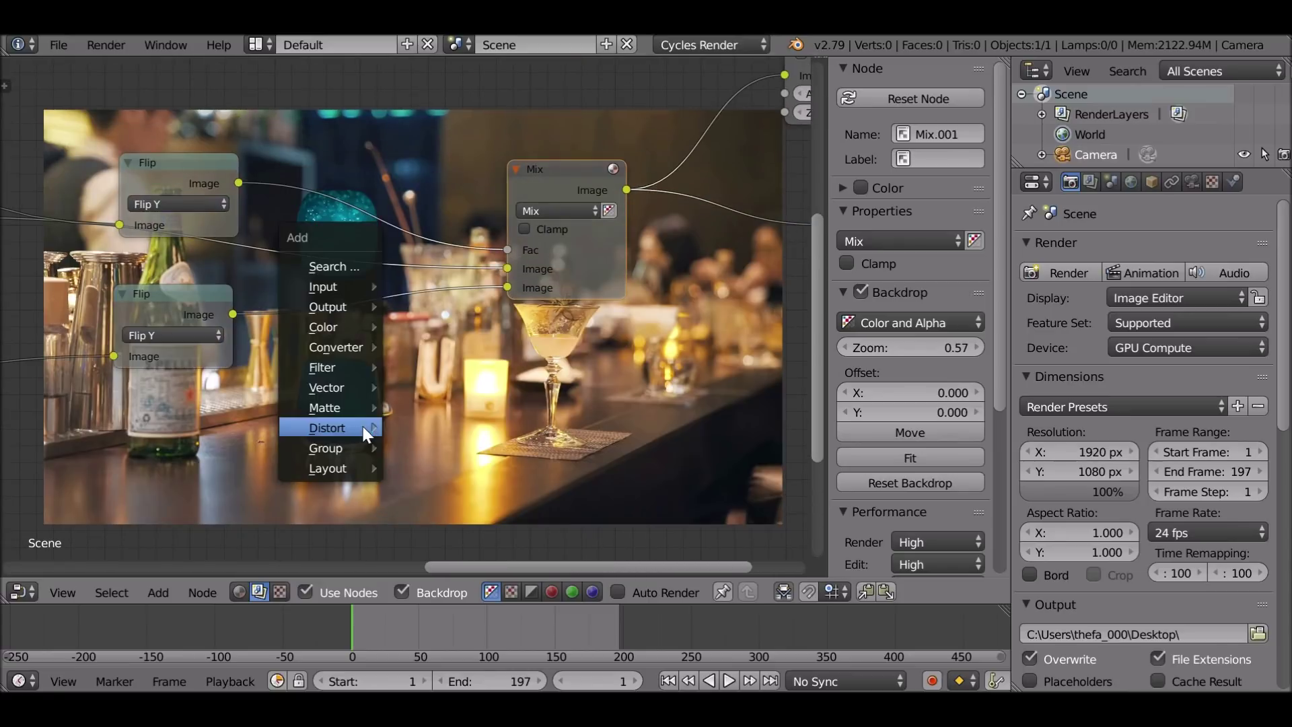
Insert a Translate node after the upper Flip Y node.
{"action": "mouse_move", "coordinate": [361, 430]}
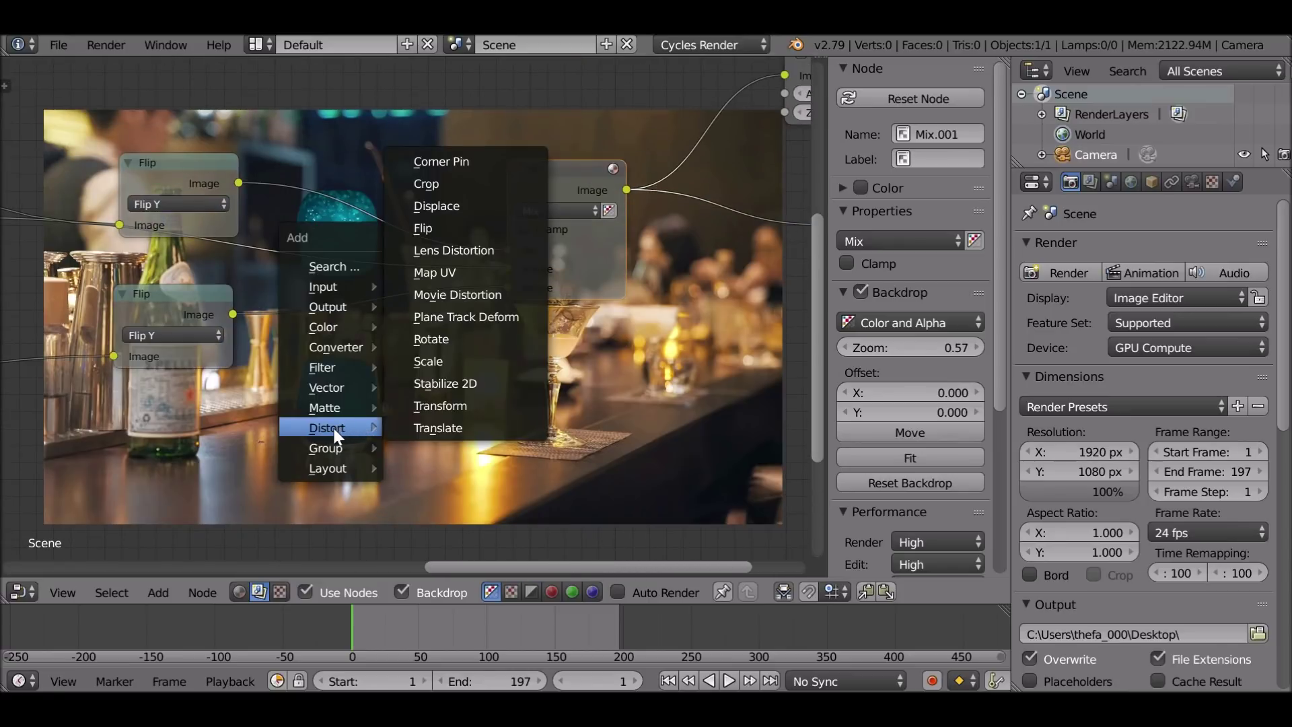
{"action": "left_click", "coordinate": [474, 428]}
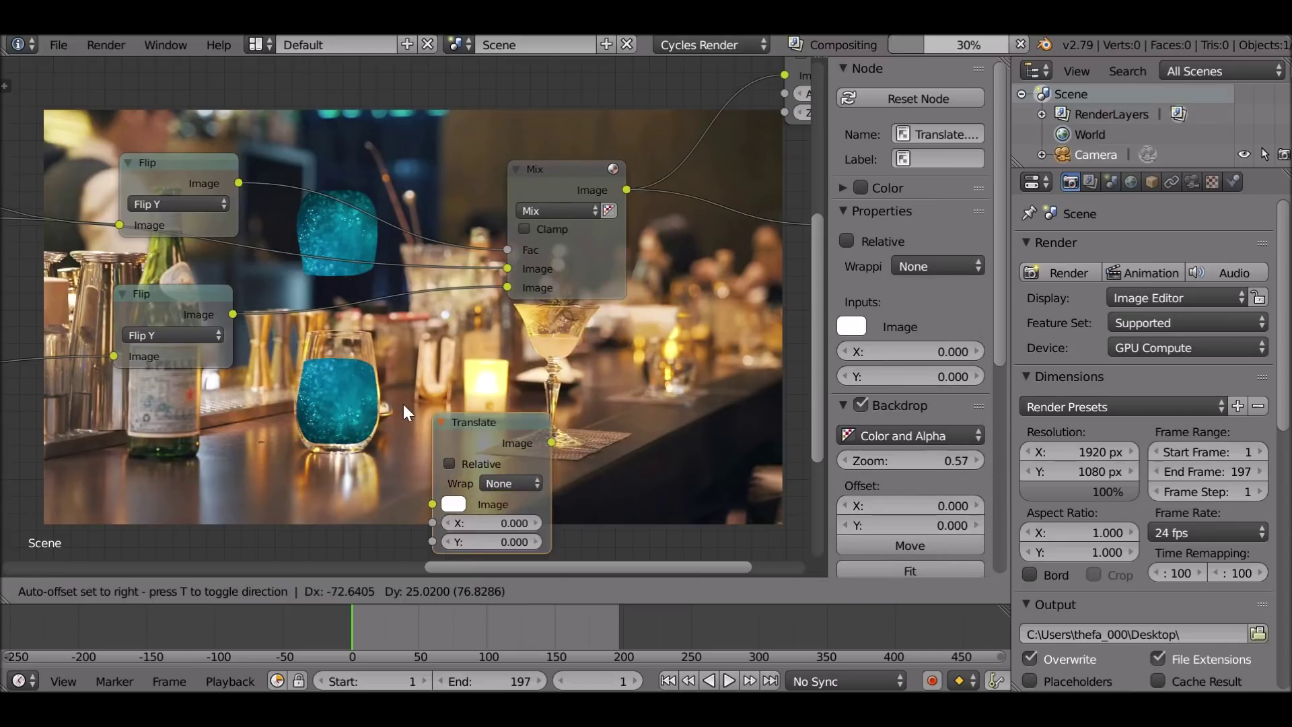
{"action": "left_click", "coordinate": [302, 309]}
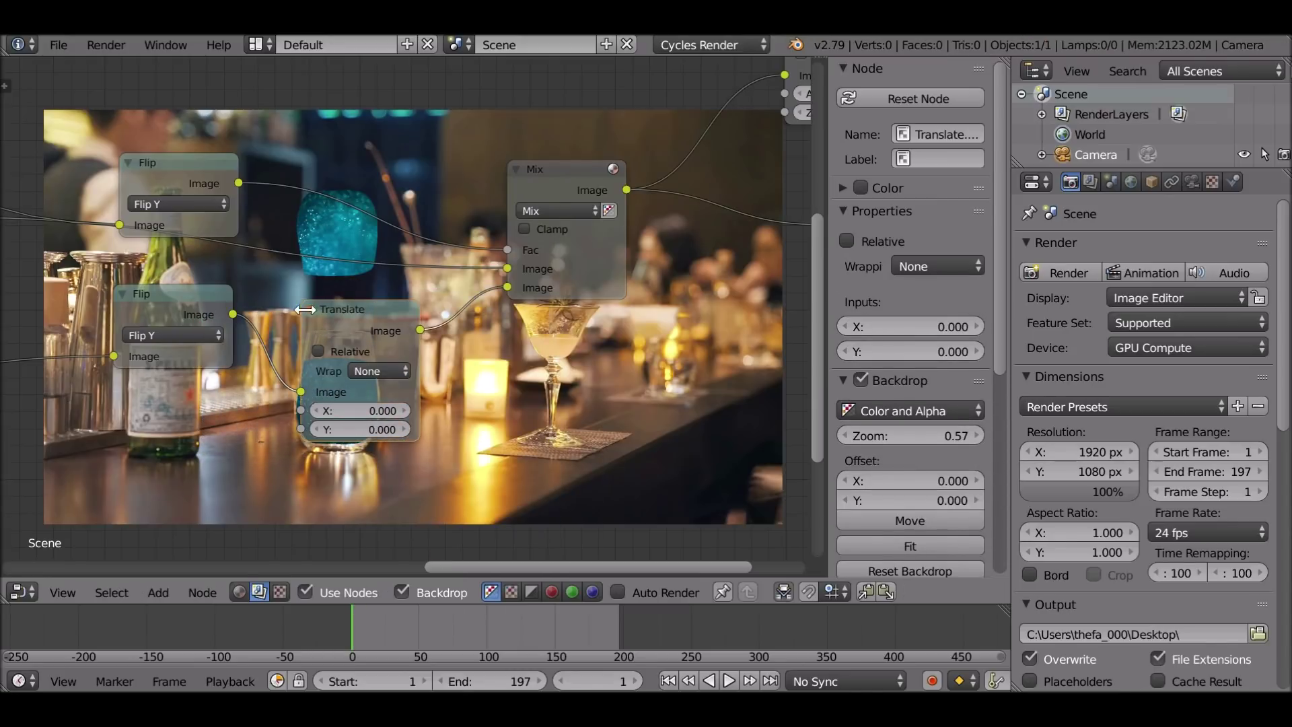
{"action": "left_click_drag", "start_coordinate": [344, 309], "coordinate": [343, 318]}
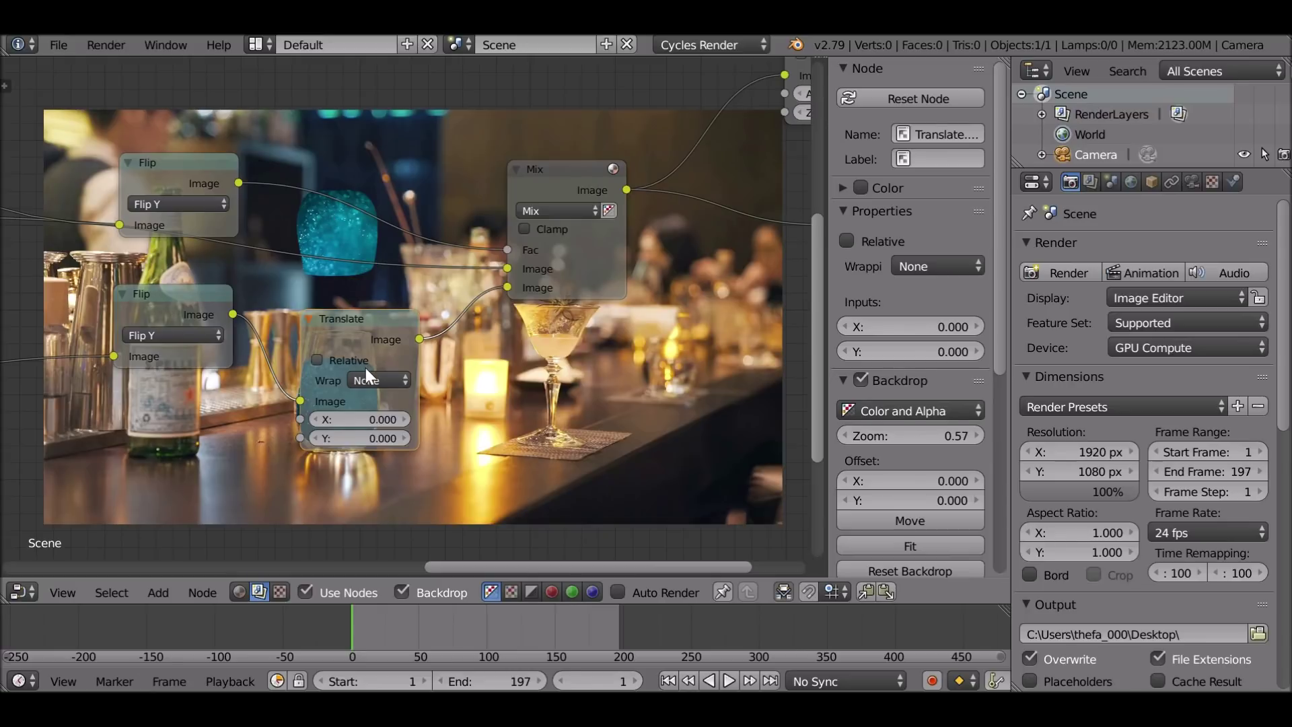
{"action": "left_click_drag", "start_coordinate": [357, 340], "coordinate": [356, 334]}
Drop a duplicate Translate onto the other Flip→Mix Fac link and move the lower Flip node down.
{"action": "key", "text": "Escape"}
{"action": "key", "text": "shift+d"}
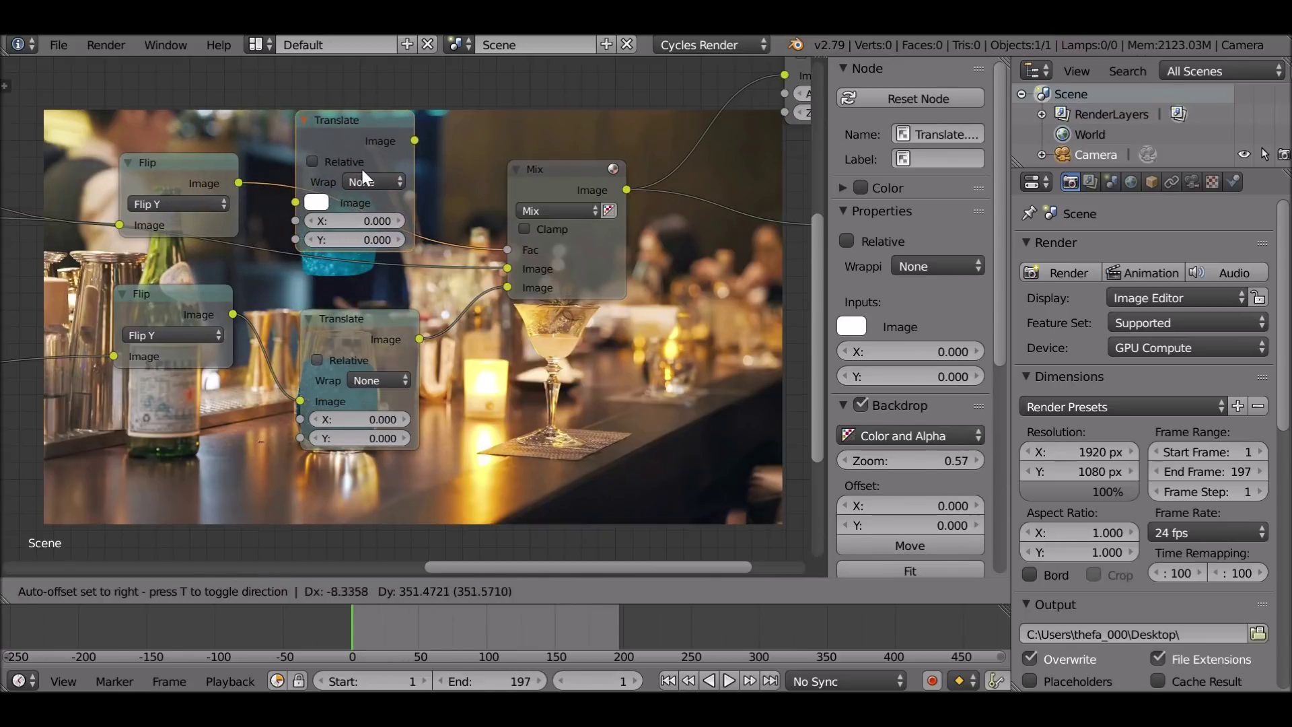
{"action": "left_click", "coordinate": [364, 172]}
{"action": "left_click_drag", "start_coordinate": [182, 300], "coordinate": [173, 351]}
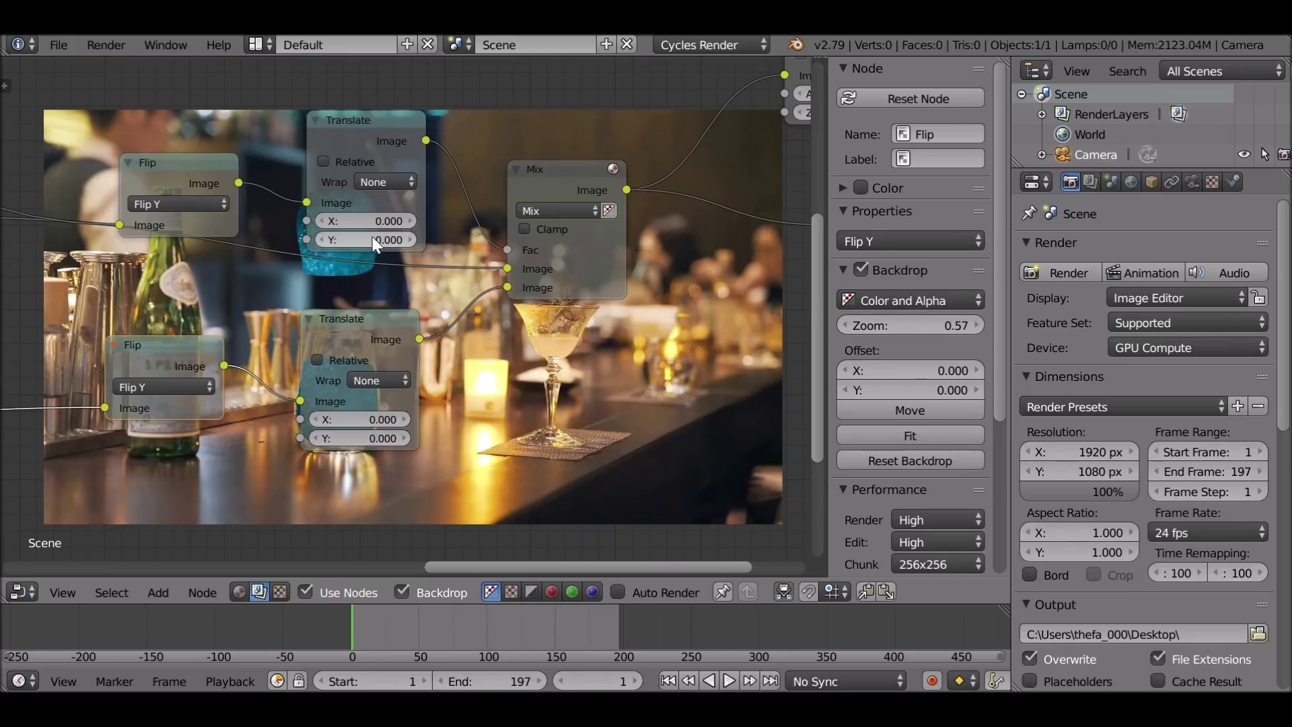
{"action": "scroll", "coordinate": [360, 272], "scroll_direction": "up", "scroll_amount": 2}
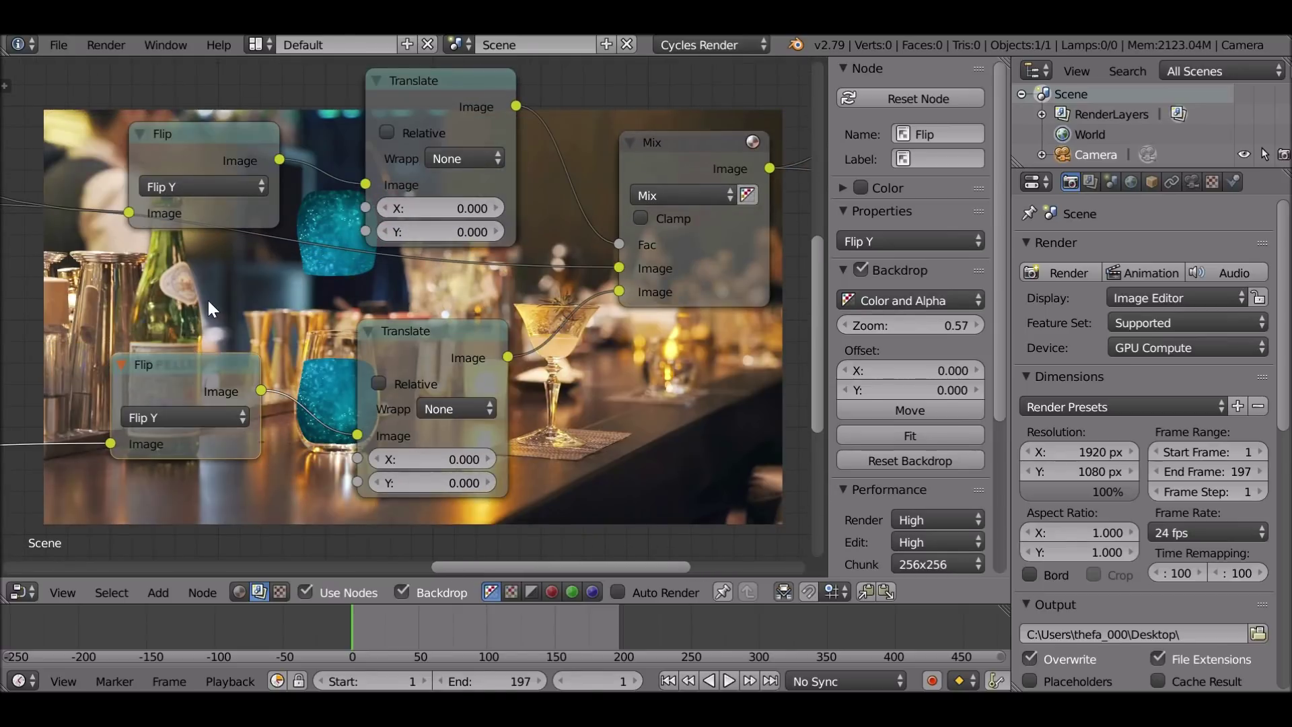
{"action": "key", "text": "shift+a"}
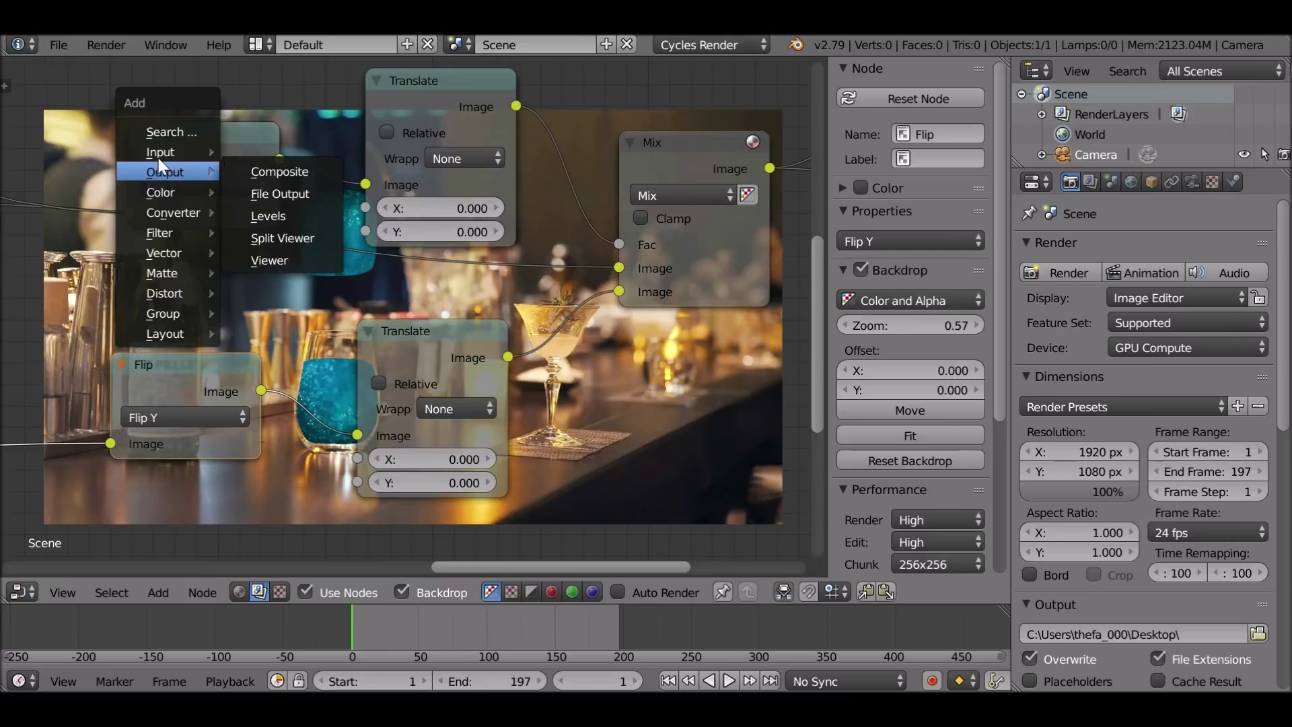
Add an Input > Value node and connect it to both Translate nodes' Y inputs.
{"action": "mouse_move", "coordinate": [154, 151]}
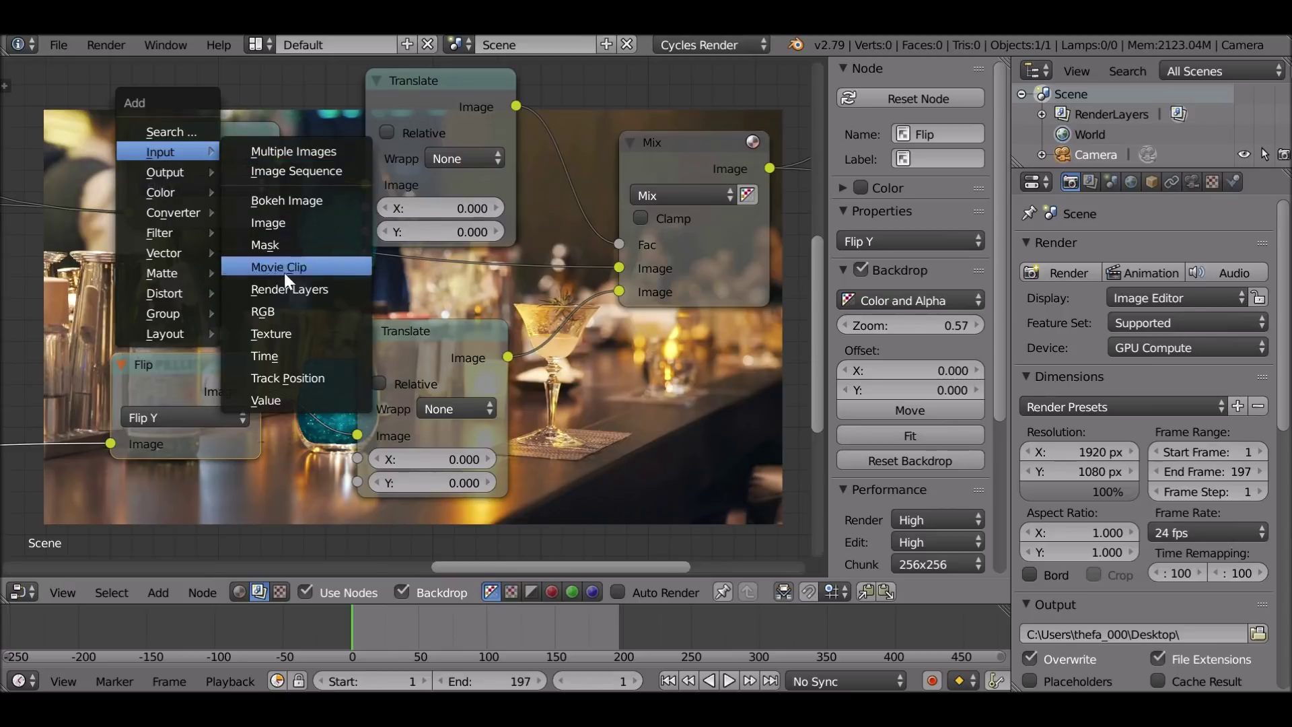
{"action": "left_click", "coordinate": [308, 395]}
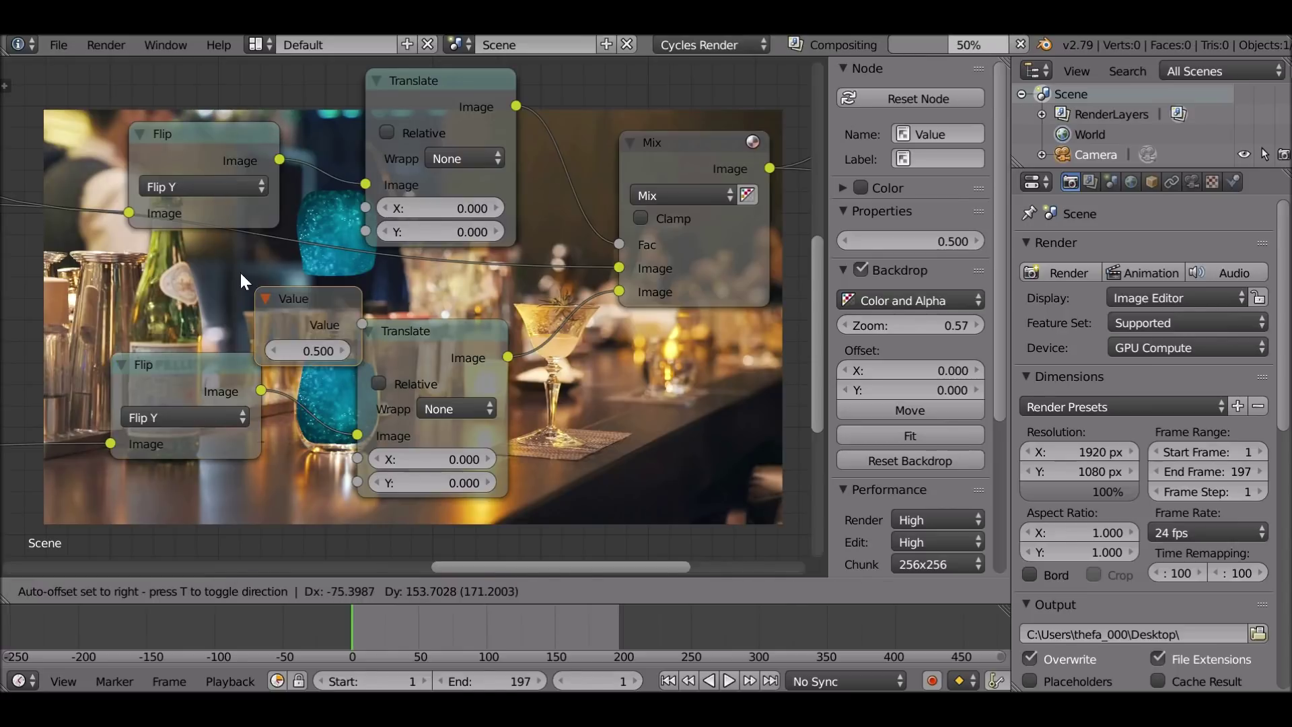
{"action": "left_click", "coordinate": [192, 253]}
{"action": "scroll", "coordinate": [249, 286], "scroll_direction": "up", "scroll_amount": 2}
{"action": "left_click_drag", "start_coordinate": [325, 251], "coordinate": [411, 165]}
{"action": "left_click_drag", "start_coordinate": [327, 247], "coordinate": [403, 504]}
Drag the Value to -679.6 so the flipped copy sits below the glass, checking frame 79.
{"action": "middle_click_drag", "start_coordinate": [441, 261], "coordinate": [632, 188]}
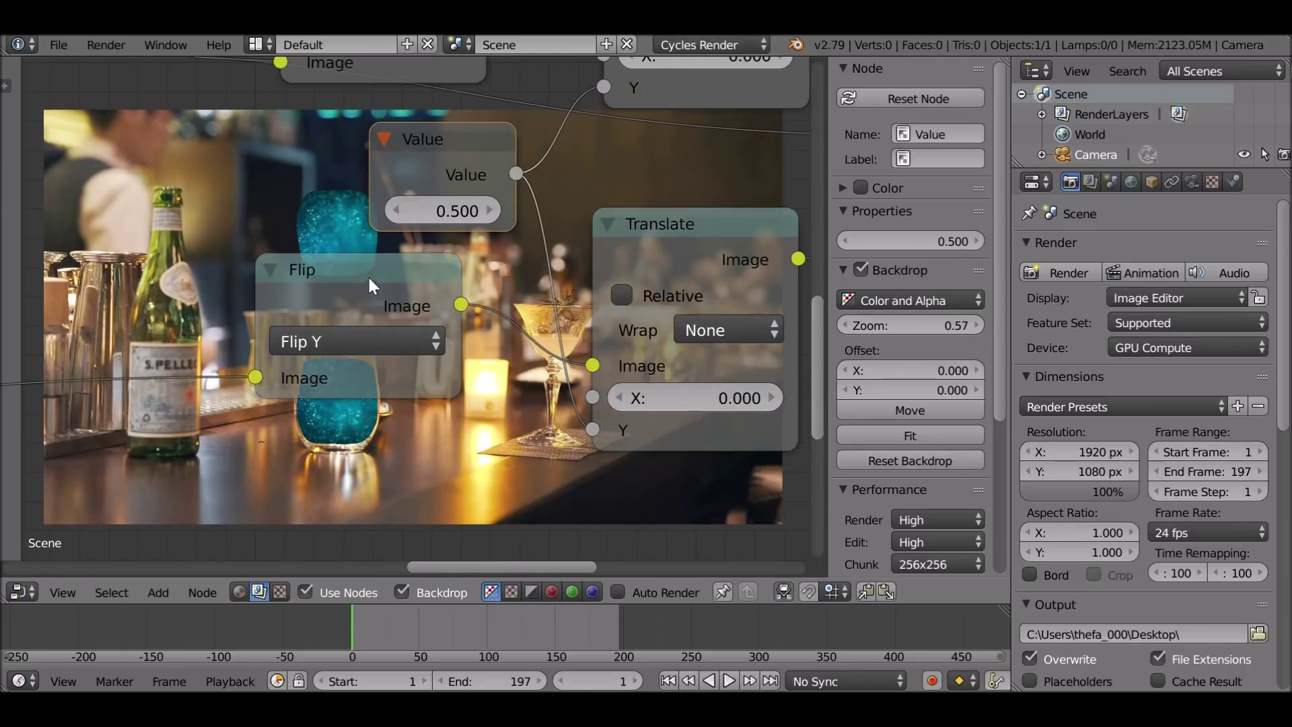
{"action": "left_click_drag", "start_coordinate": [367, 275], "coordinate": [365, 361]}
{"action": "middle_click_drag", "start_coordinate": [225, 205], "coordinate": [365, 206]}
{"action": "left_click_drag", "start_coordinate": [580, 206], "coordinate": [123, 206]}
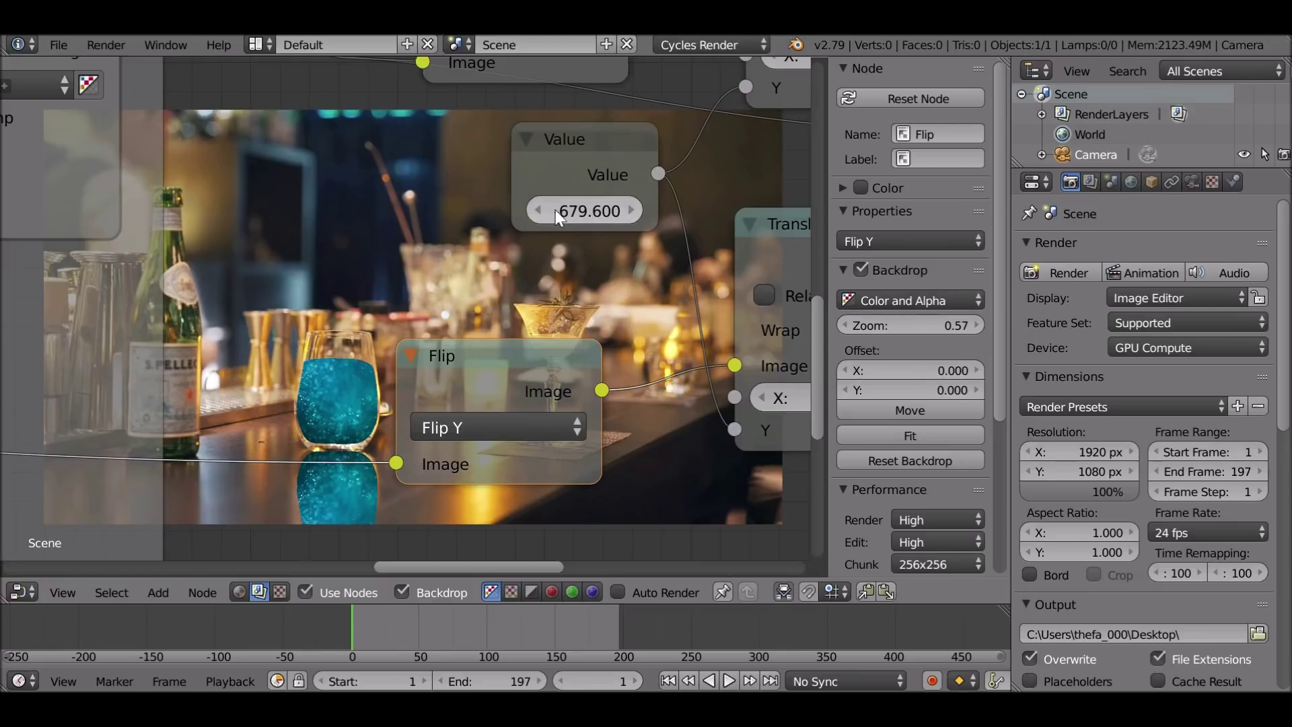
{"action": "scroll", "coordinate": [553, 207], "scroll_direction": "down", "scroll_amount": 6}
{"action": "middle_click_drag", "start_coordinate": [553, 208], "coordinate": [73, 236]}
{"action": "scroll", "coordinate": [444, 309], "scroll_direction": "down", "scroll_amount": 1}
{"action": "left_click", "coordinate": [461, 612]}
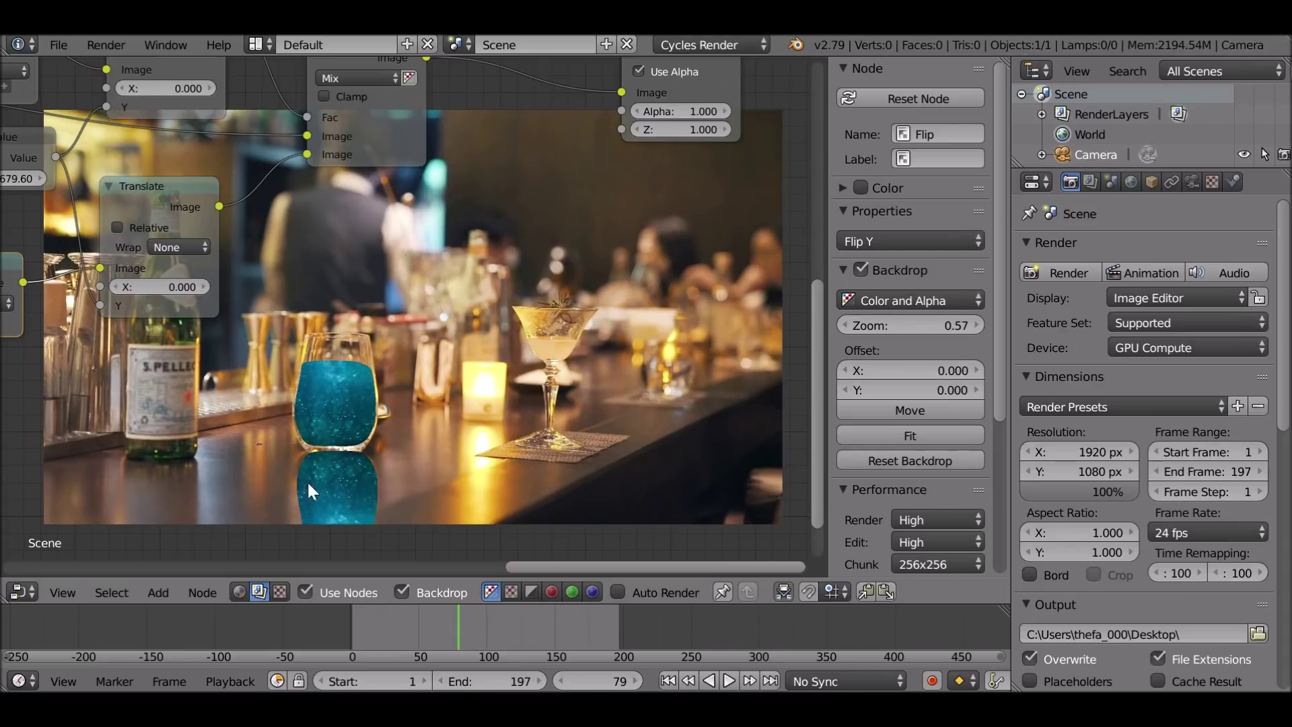
Check the reflection at frame 174, then return to frame 1.
{"action": "left_click", "coordinate": [587, 624]}
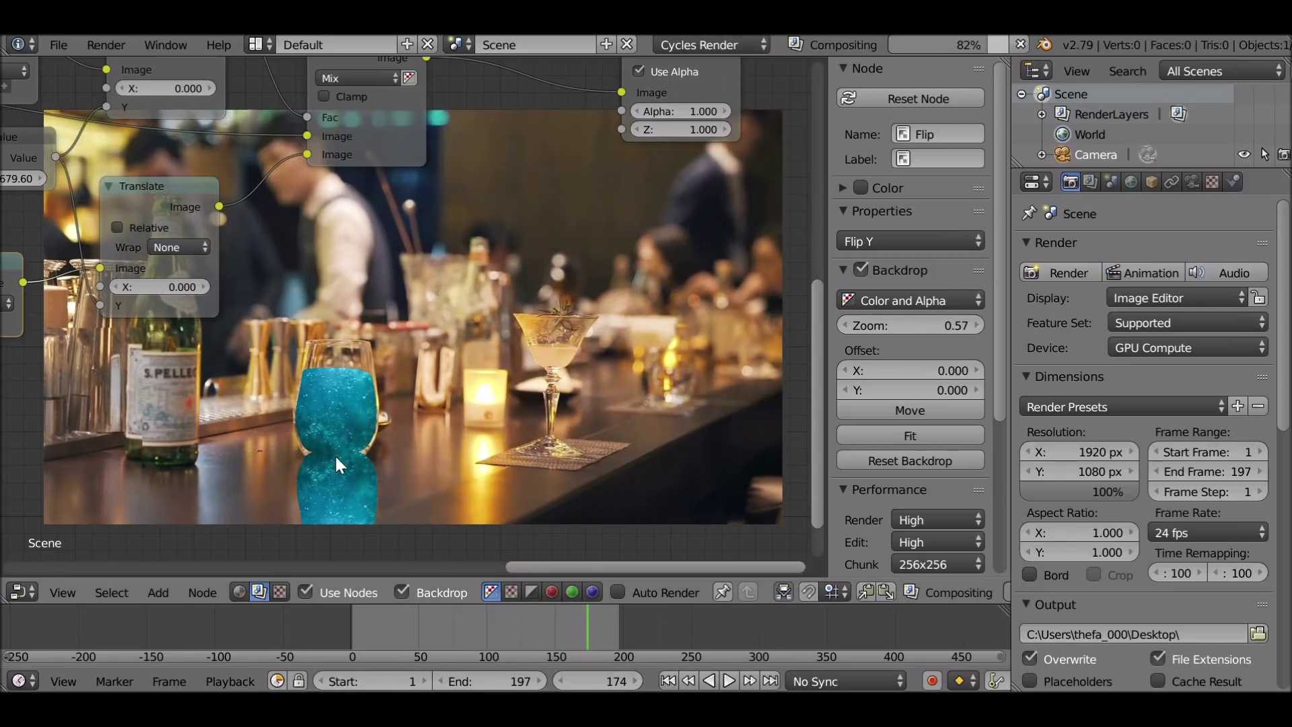
{"action": "left_click", "coordinate": [669, 682]}
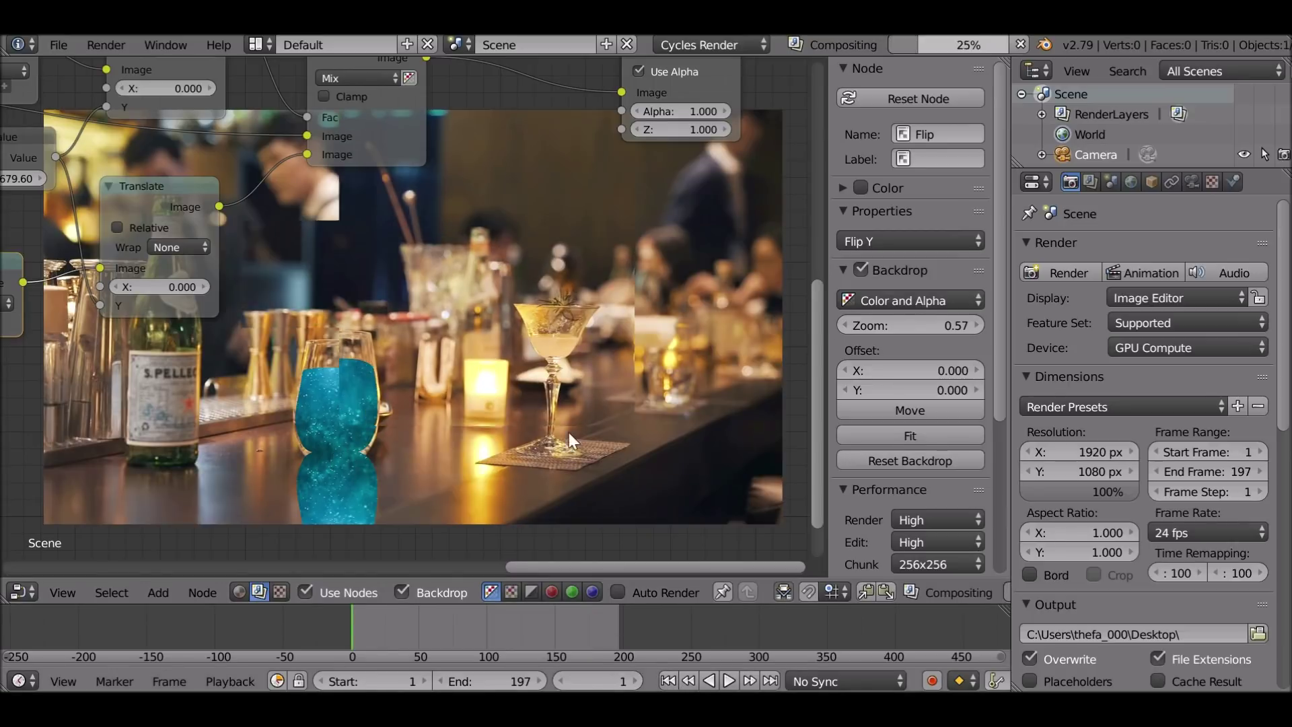
{"action": "scroll", "coordinate": [314, 179], "scroll_direction": "down", "scroll_amount": 3}
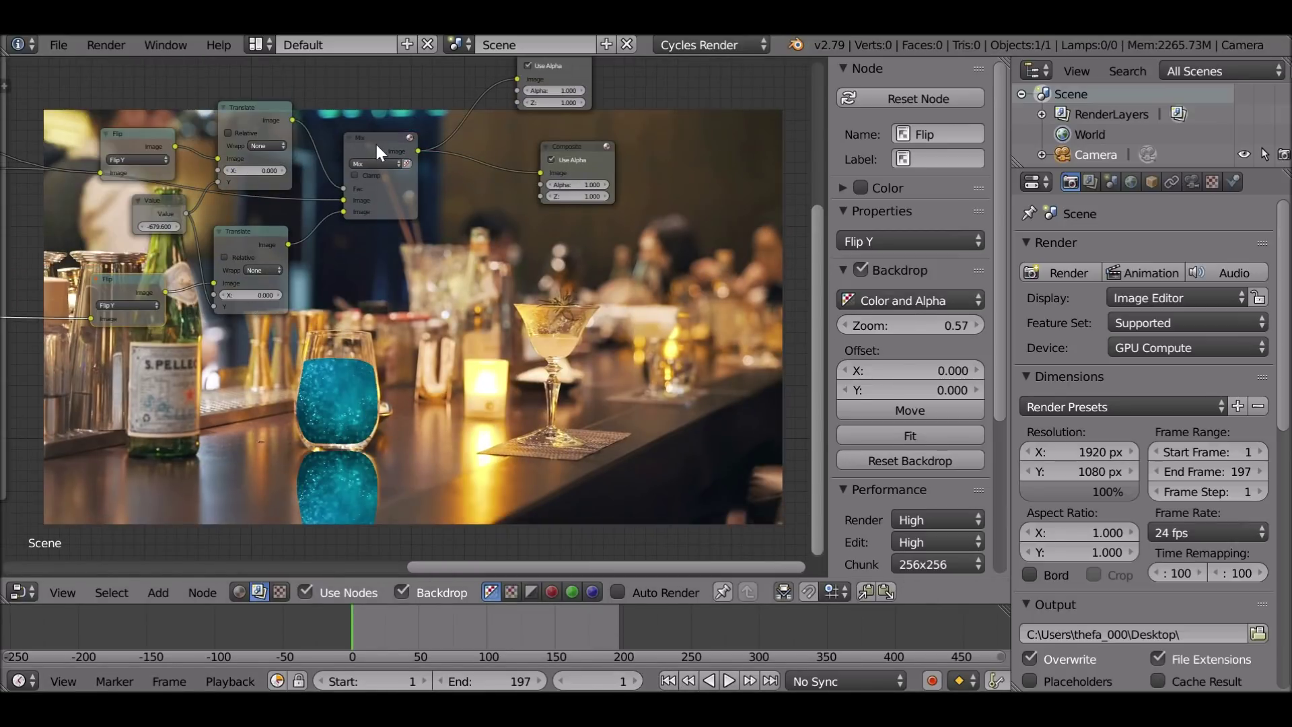
{"action": "middle_click_drag", "start_coordinate": [376, 143], "coordinate": [364, 157]}
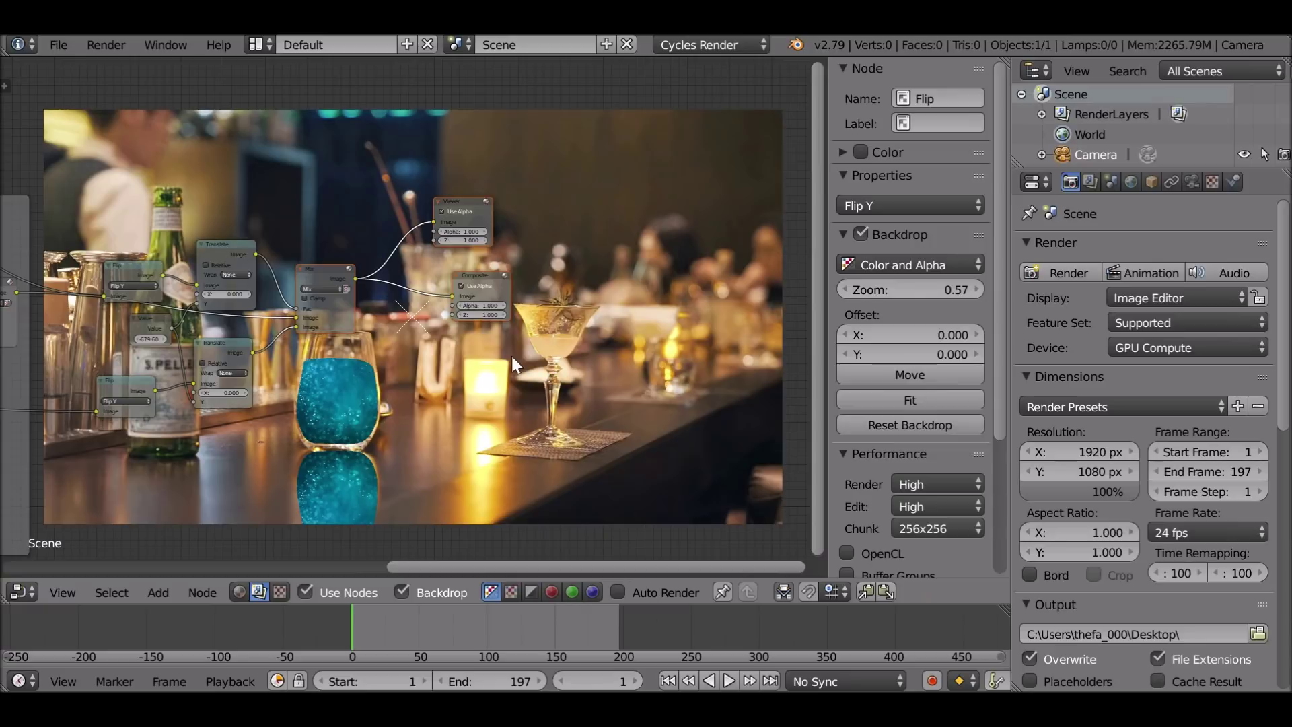
Move the Mix, Viewer and Composite nodes further right to open space before the Mix.
{"action": "key", "text": "g"}
{"action": "left_click", "coordinate": [642, 353]}
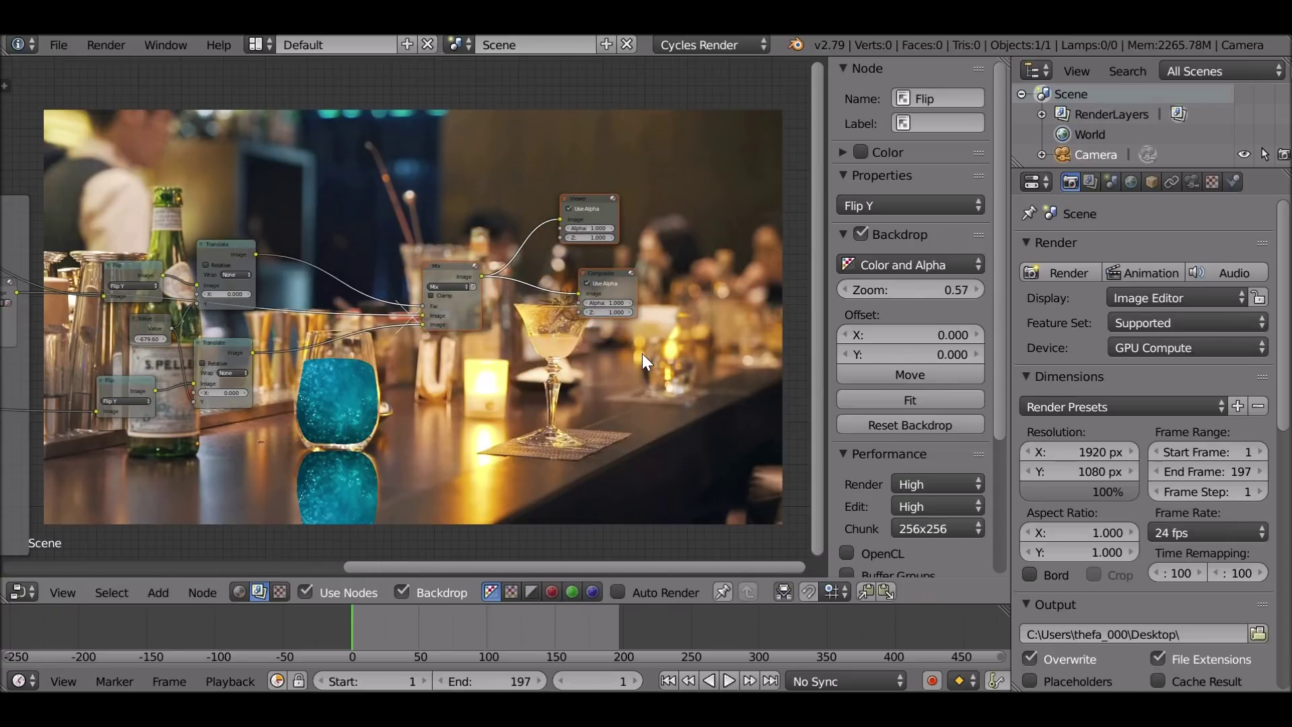
{"action": "scroll", "coordinate": [530, 310], "scroll_direction": "up", "scroll_amount": 3}
{"action": "key", "text": "shift+a"}
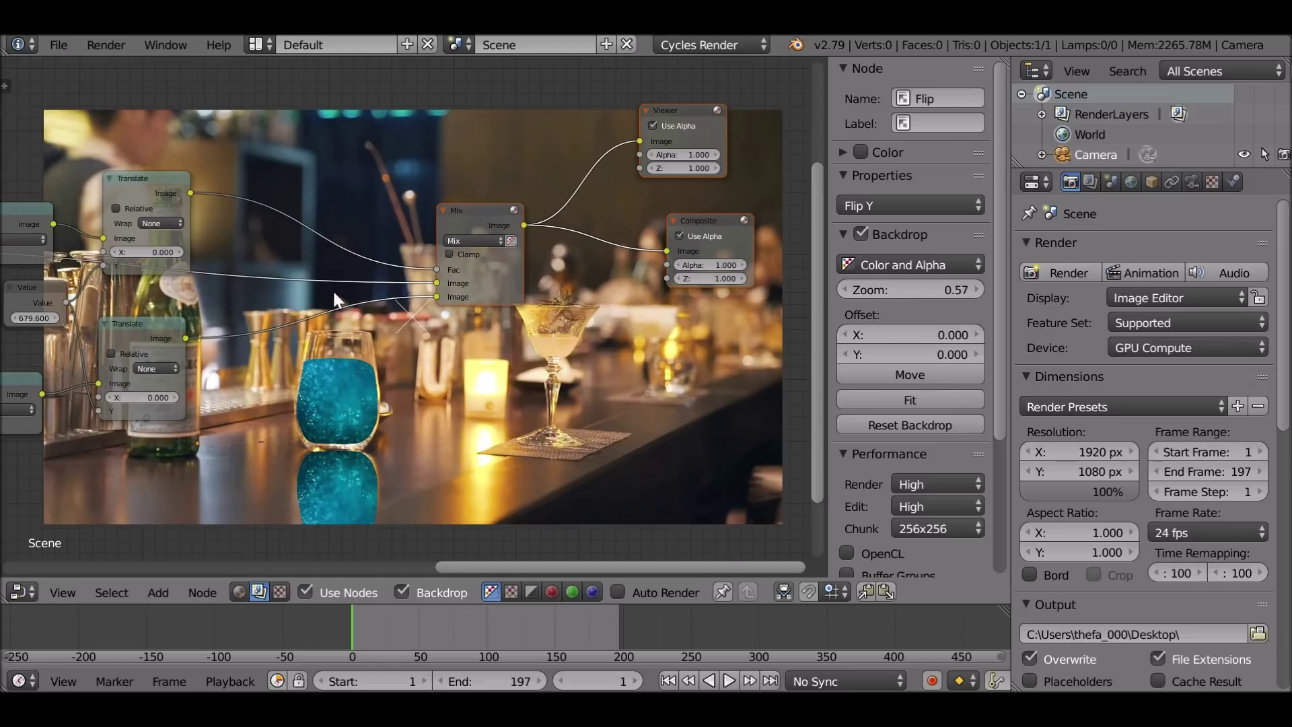
{"action": "scroll", "coordinate": [349, 402], "scroll_direction": "up", "scroll_amount": 1}
{"action": "key", "text": "shift+a"}
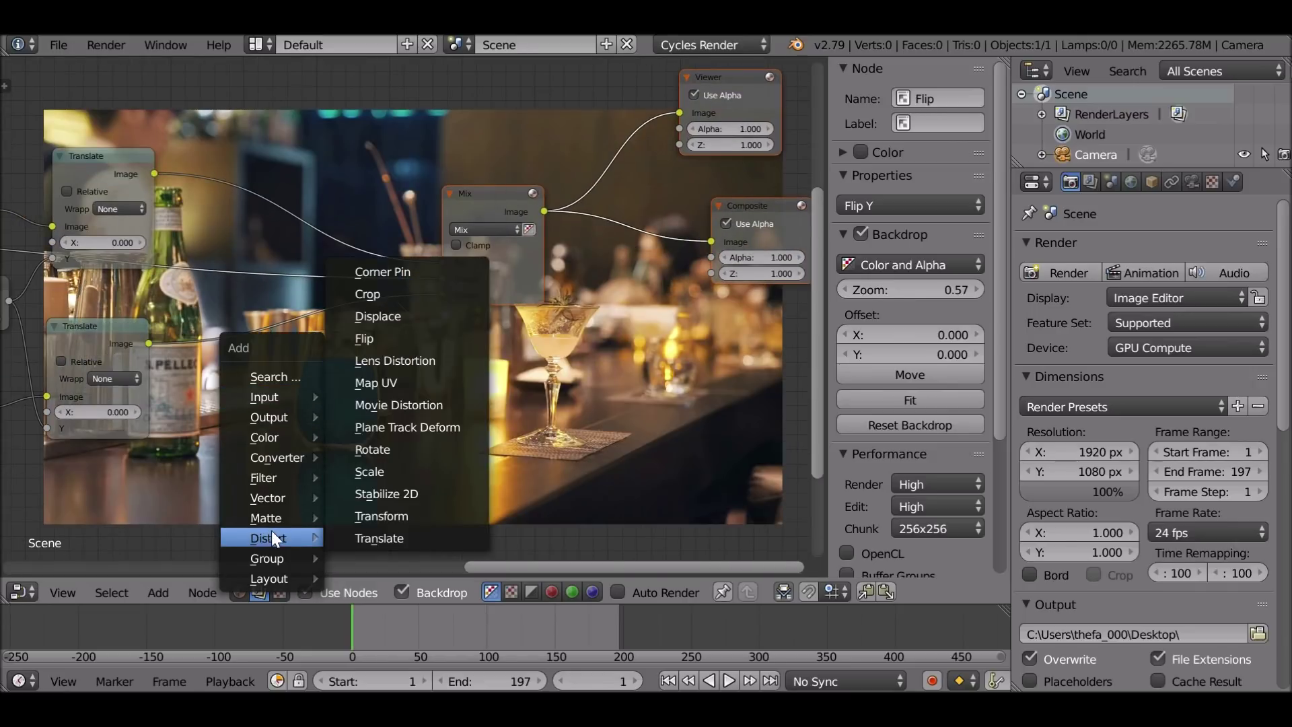
{"action": "middle_click_drag", "start_coordinate": [174, 346], "coordinate": [286, 317]}
Duplicate the Translate node twice, dropping the copies into the Mix's image link and Fac link.
{"action": "left_click_drag", "start_coordinate": [221, 312], "coordinate": [243, 310]}
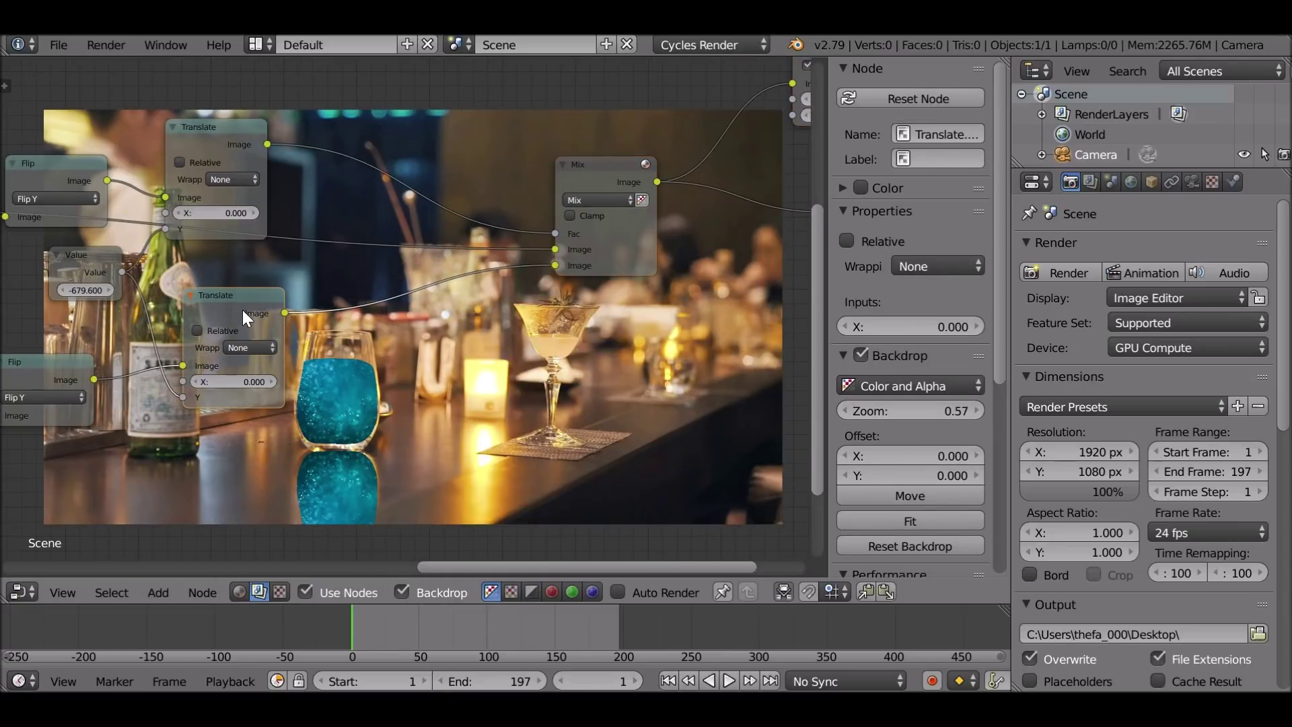
{"action": "key", "text": "shift+d"}
{"action": "left_click", "coordinate": [437, 289]}
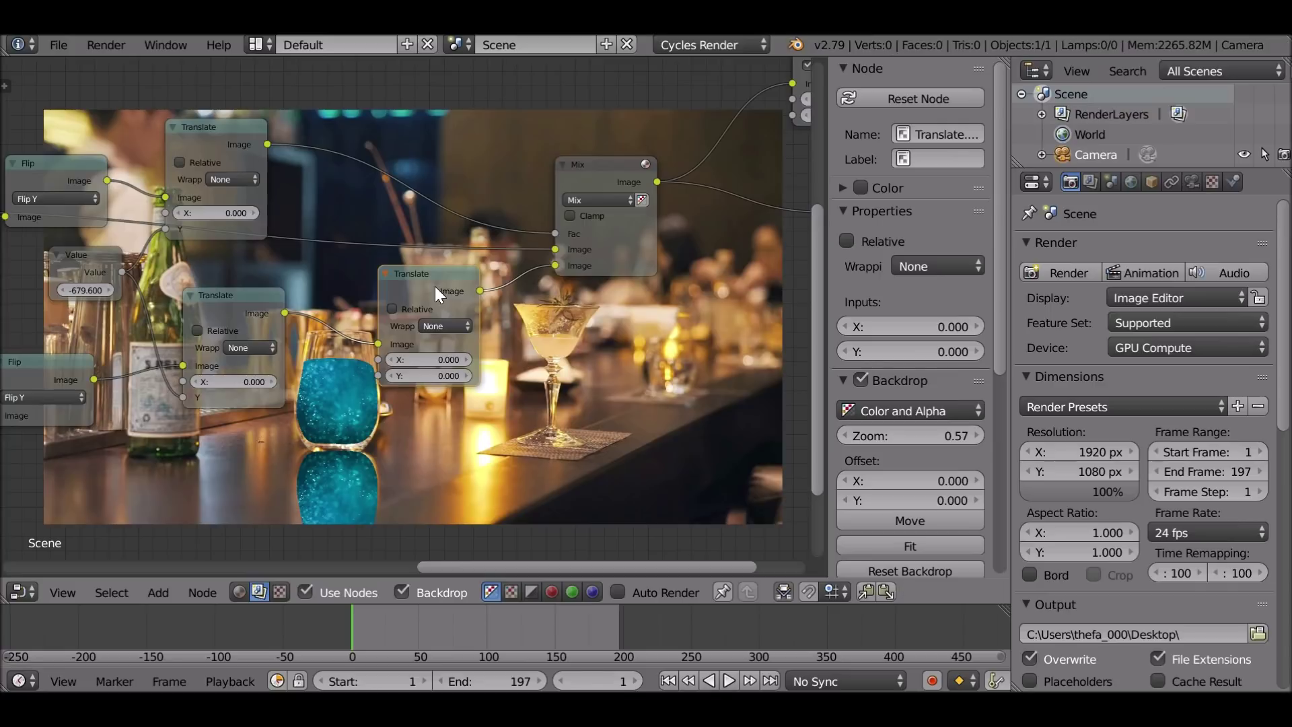
{"action": "key", "text": "shift+d"}
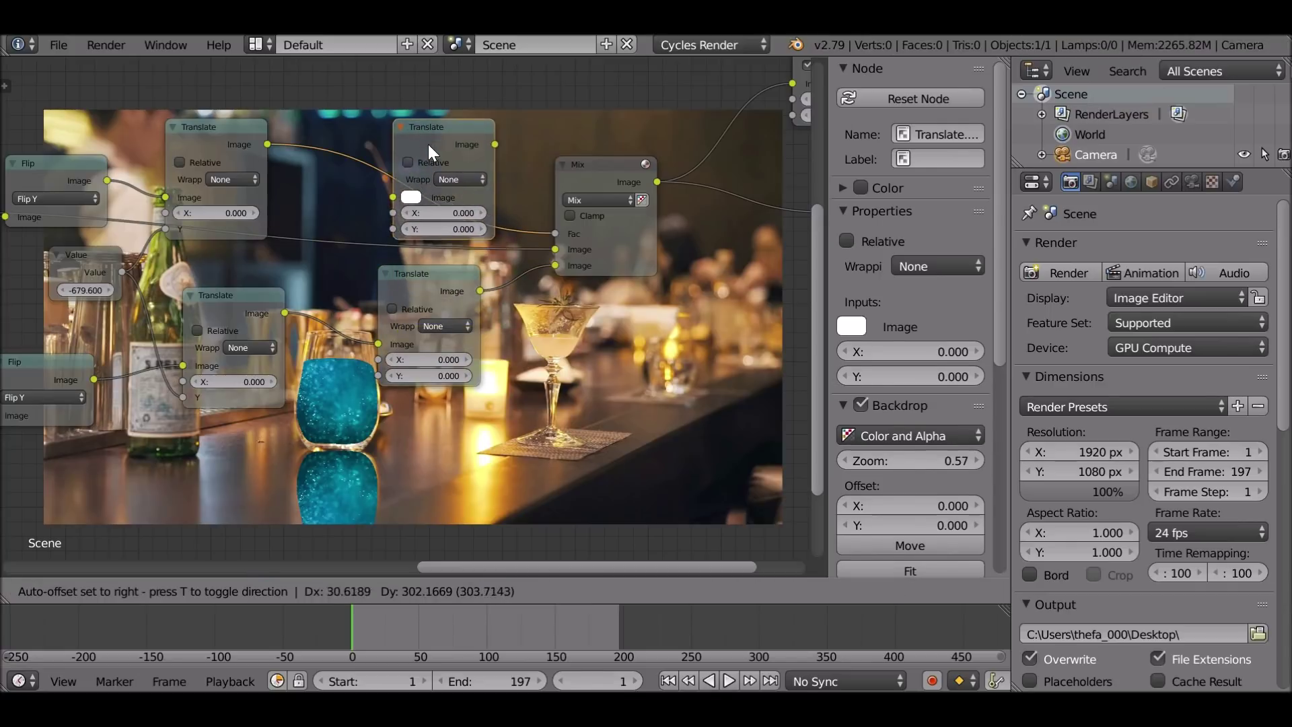
{"action": "left_click", "coordinate": [437, 139]}
{"action": "scroll", "coordinate": [326, 187], "scroll_direction": "down", "scroll_amount": 2}
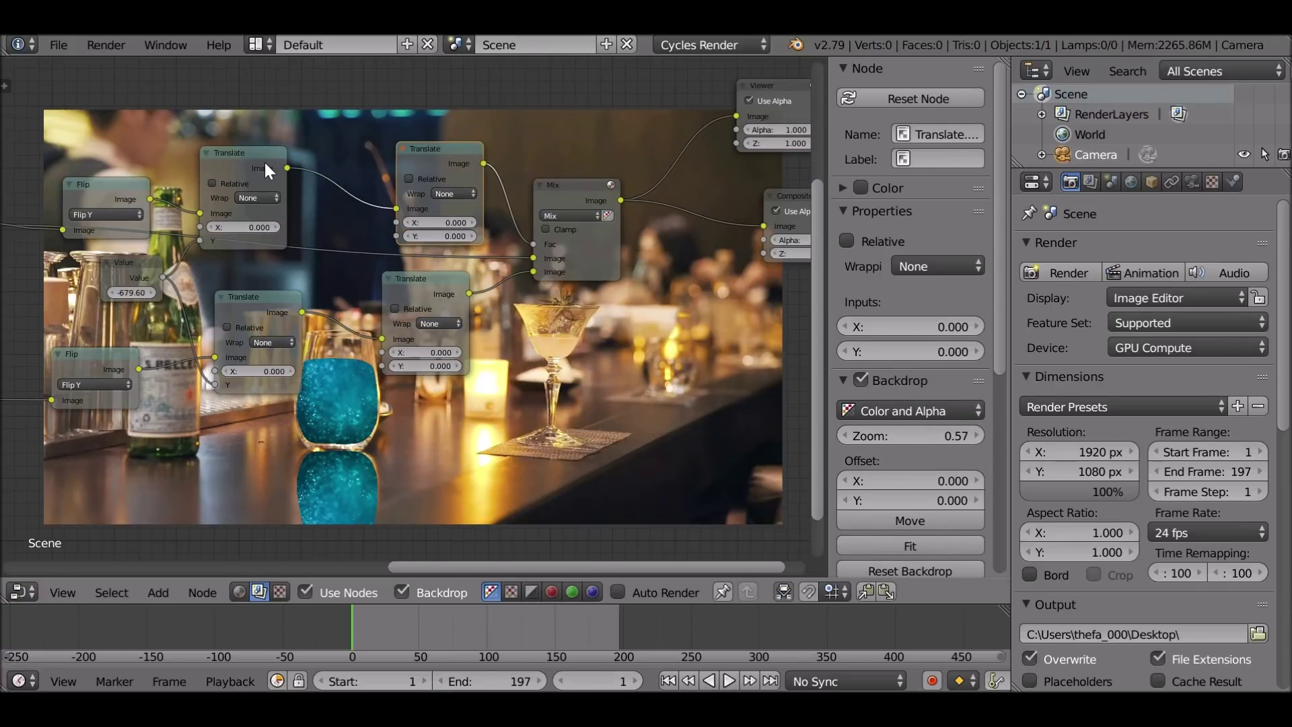
{"action": "scroll", "coordinate": [264, 160], "scroll_direction": "up", "scroll_amount": 3}
{"action": "middle_click_drag", "start_coordinate": [326, 225], "coordinate": [312, 203]}
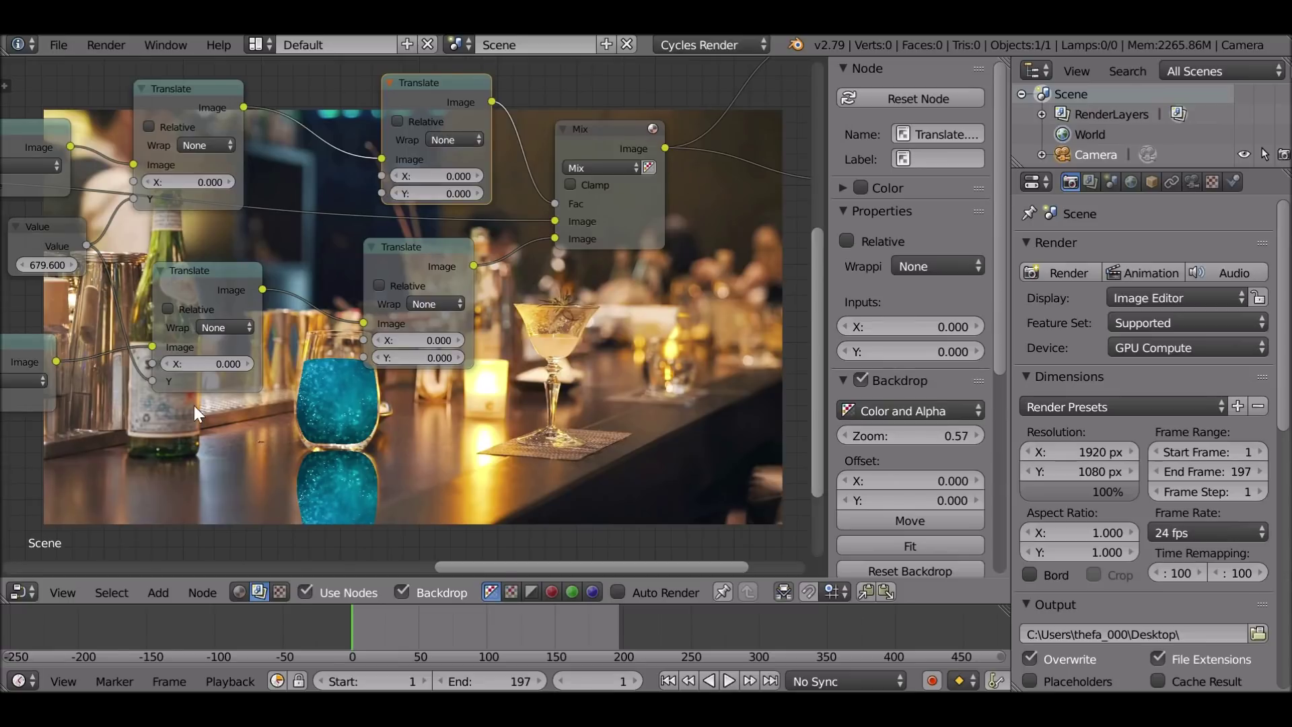
{"action": "scroll", "coordinate": [329, 340], "scroll_direction": "down", "scroll_amount": 3}
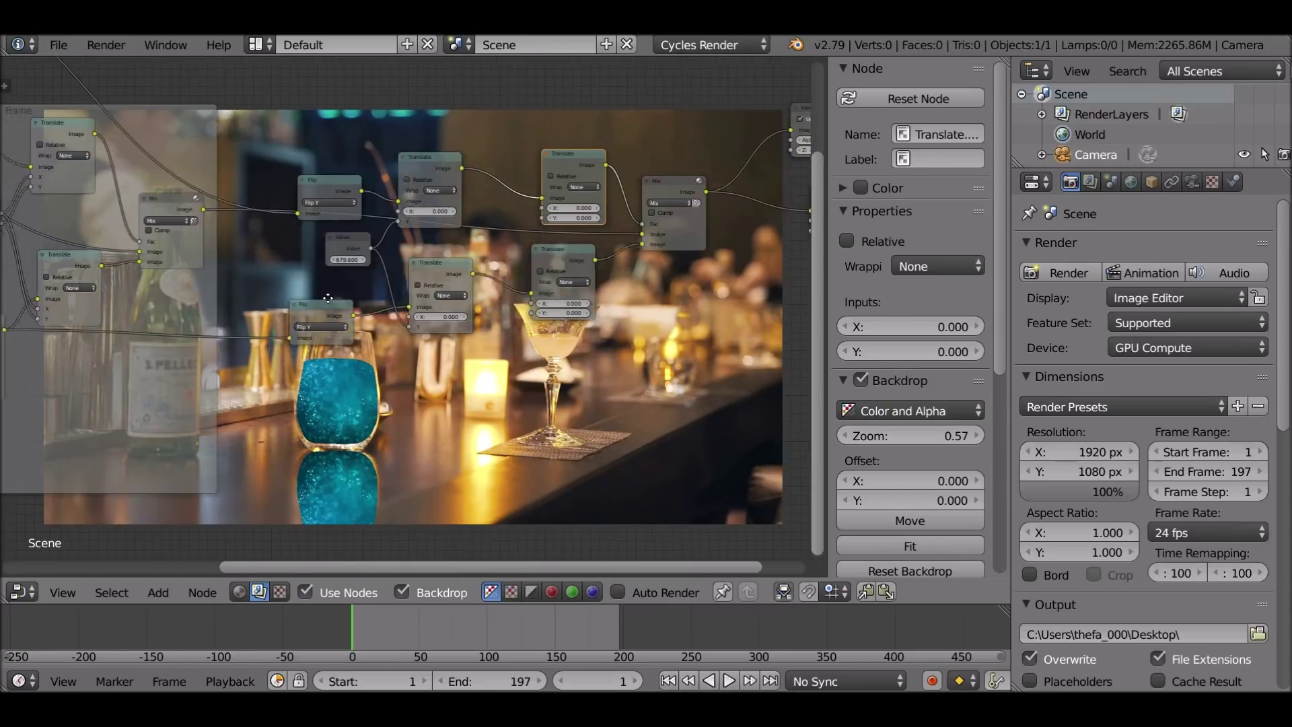
{"action": "left_click", "coordinate": [78, 179]}
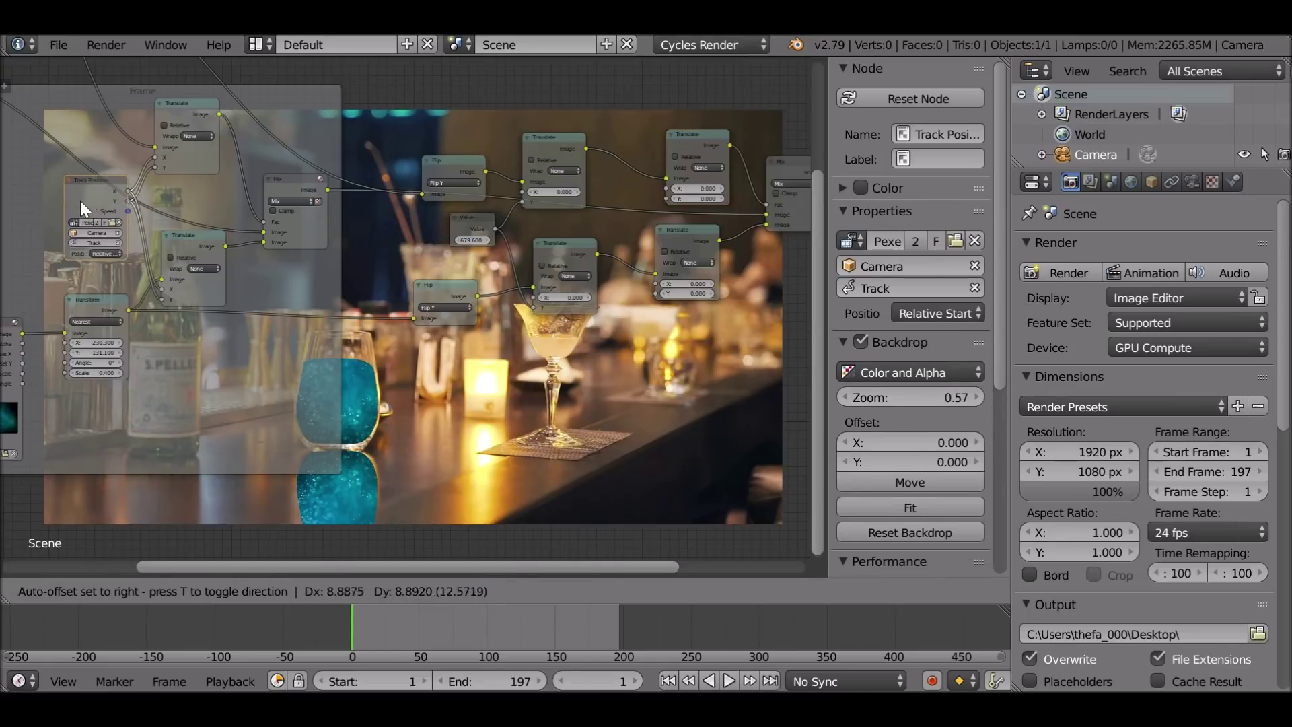
Move the Track Position node down beside the two new Translate nodes.
{"action": "scroll", "coordinate": [281, 216], "scroll_direction": "up", "scroll_amount": 2}
{"action": "left_click_drag", "start_coordinate": [188, 156], "coordinate": [184, 154]}
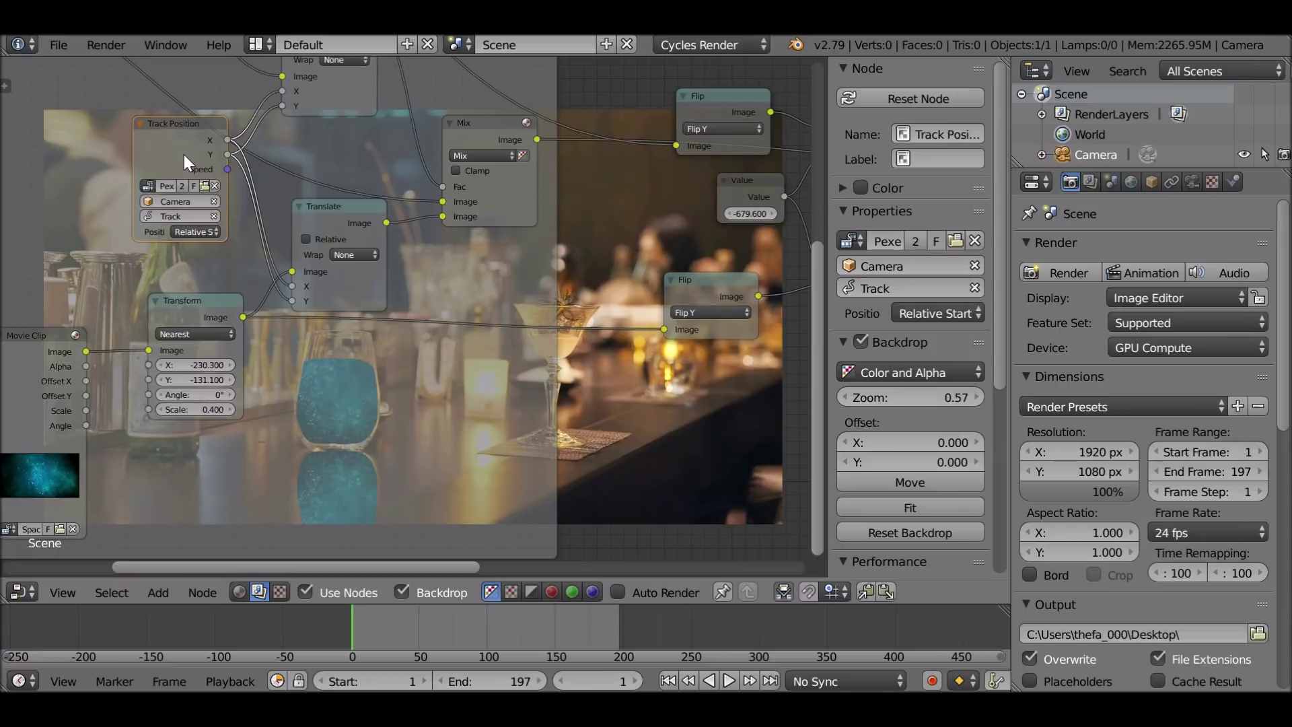
{"action": "left_click", "coordinate": [264, 172]}
{"action": "scroll", "coordinate": [264, 172], "scroll_direction": "down", "scroll_amount": 1}
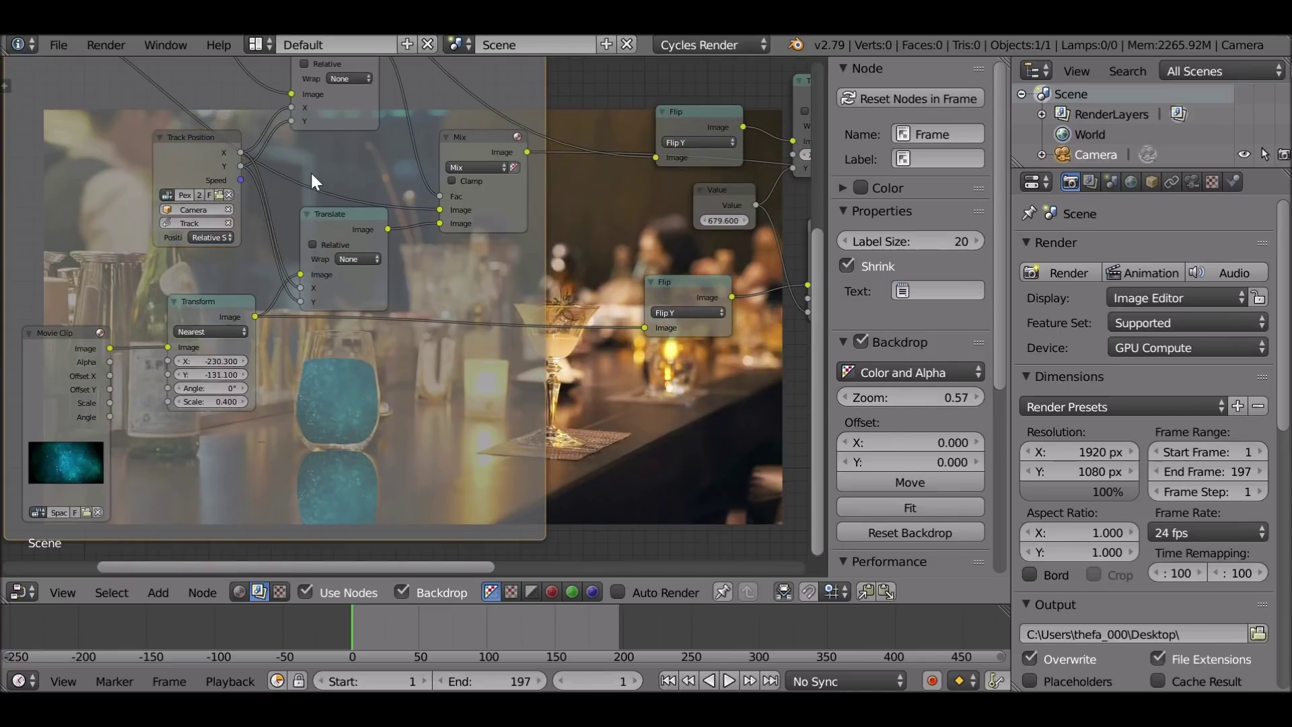
{"action": "left_click", "coordinate": [243, 220]}
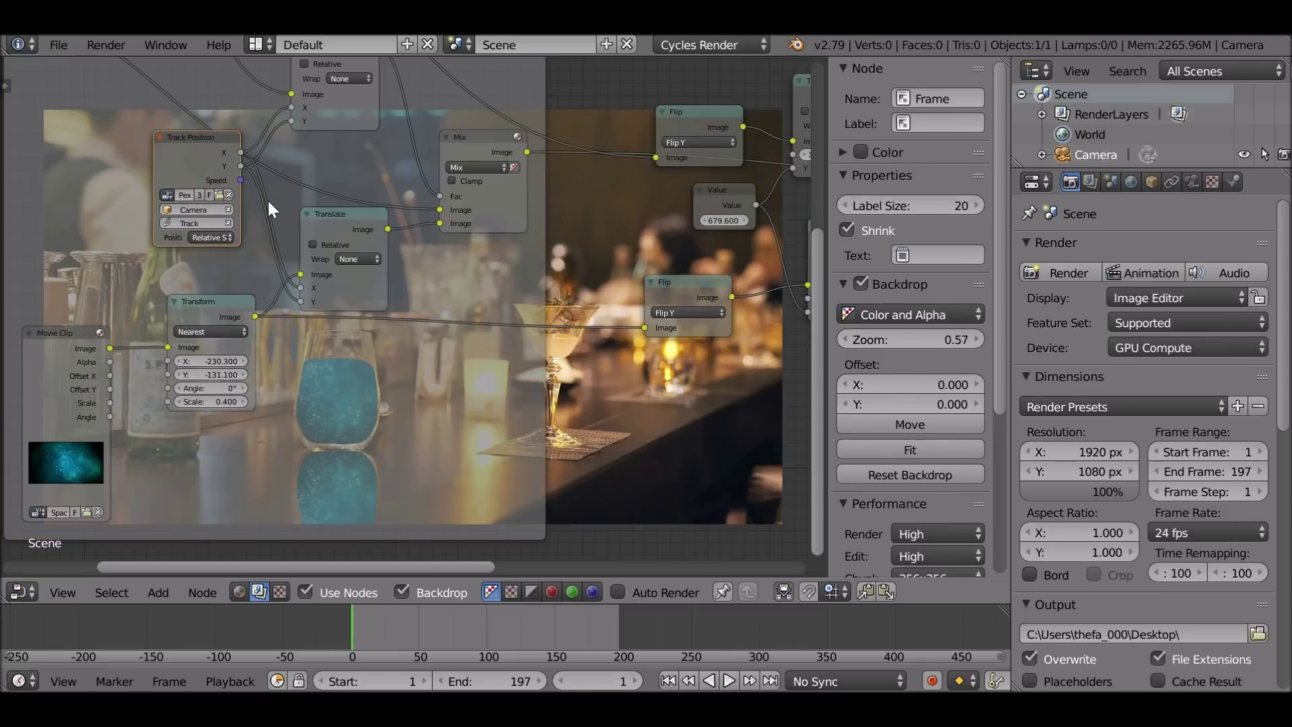
{"action": "left_click_drag", "start_coordinate": [228, 168], "coordinate": [734, 361]}
{"action": "middle_click_drag", "start_coordinate": [734, 360], "coordinate": [357, 360]}
{"action": "scroll", "coordinate": [363, 355], "scroll_direction": "up", "scroll_amount": 1}
{"action": "left_click_drag", "start_coordinate": [346, 383], "coordinate": [617, 326]}
{"action": "middle_click_drag", "start_coordinate": [616, 325], "coordinate": [361, 395]}
{"action": "scroll", "coordinate": [352, 398], "scroll_direction": "up", "scroll_amount": 1}
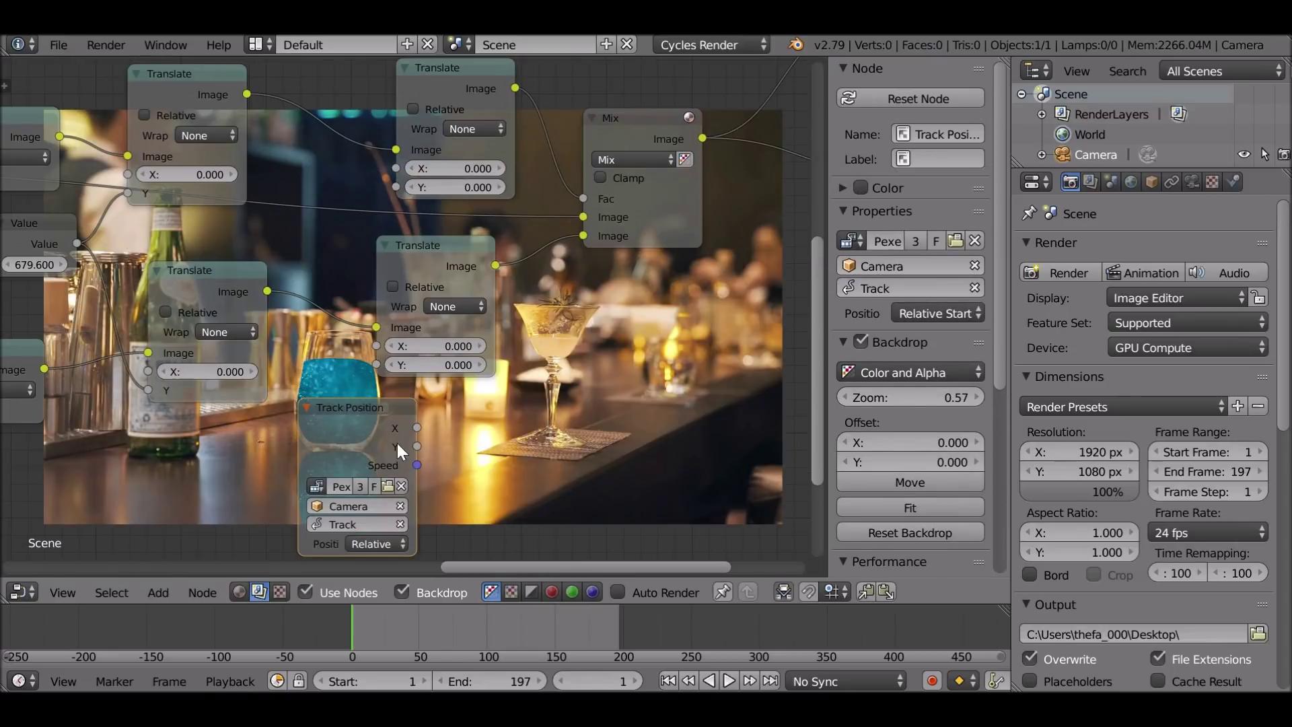
Wire Track Position X and Y into both new Translate nodes, then collapse it.
{"action": "left_click_drag", "start_coordinate": [418, 427], "coordinate": [396, 168]}
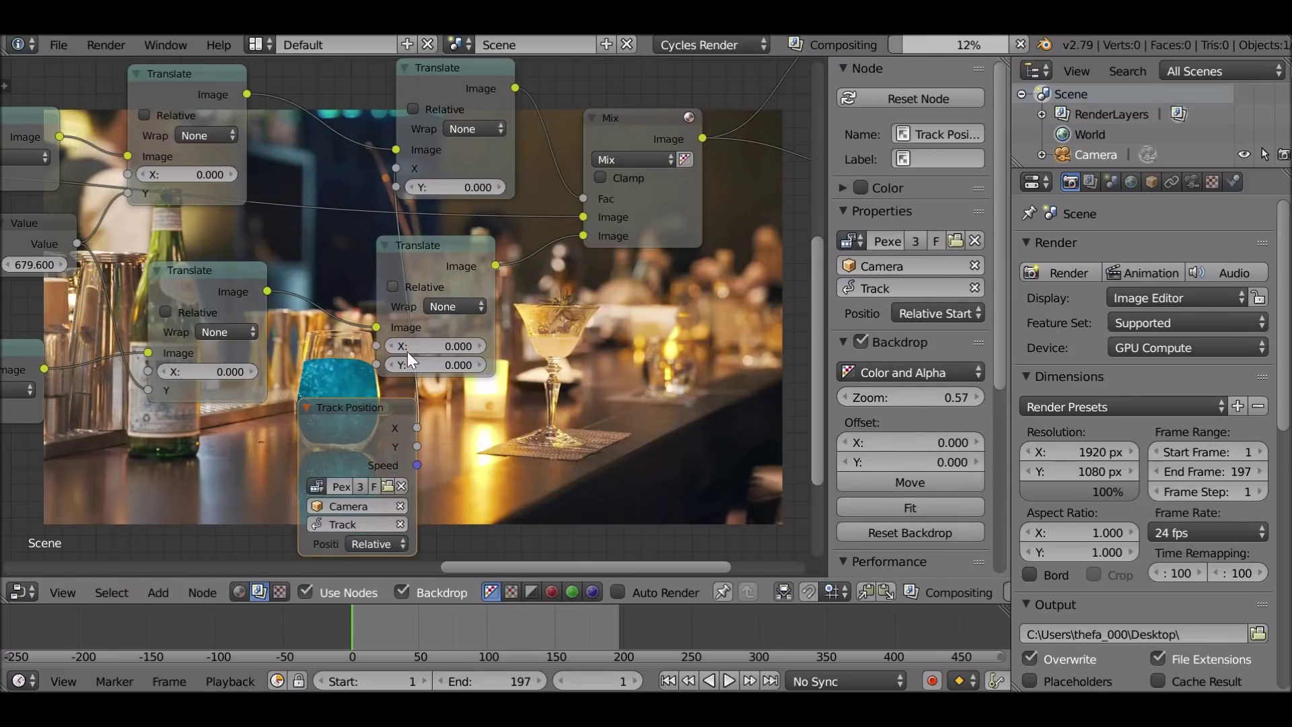
{"action": "left_click_drag", "start_coordinate": [417, 446], "coordinate": [396, 187]}
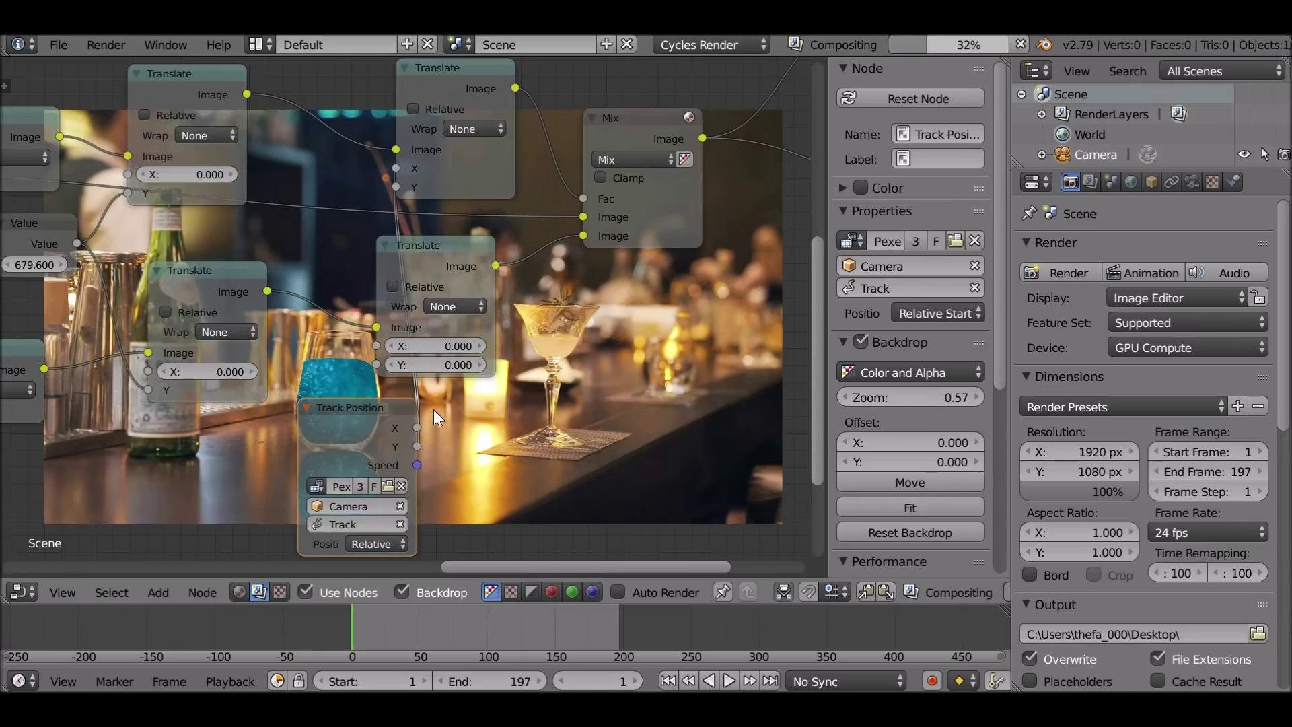
{"action": "left_click_drag", "start_coordinate": [418, 428], "coordinate": [377, 364]}
{"action": "left_click_drag", "start_coordinate": [352, 413], "coordinate": [290, 241]}
{"action": "left_click", "coordinate": [199, 205]}
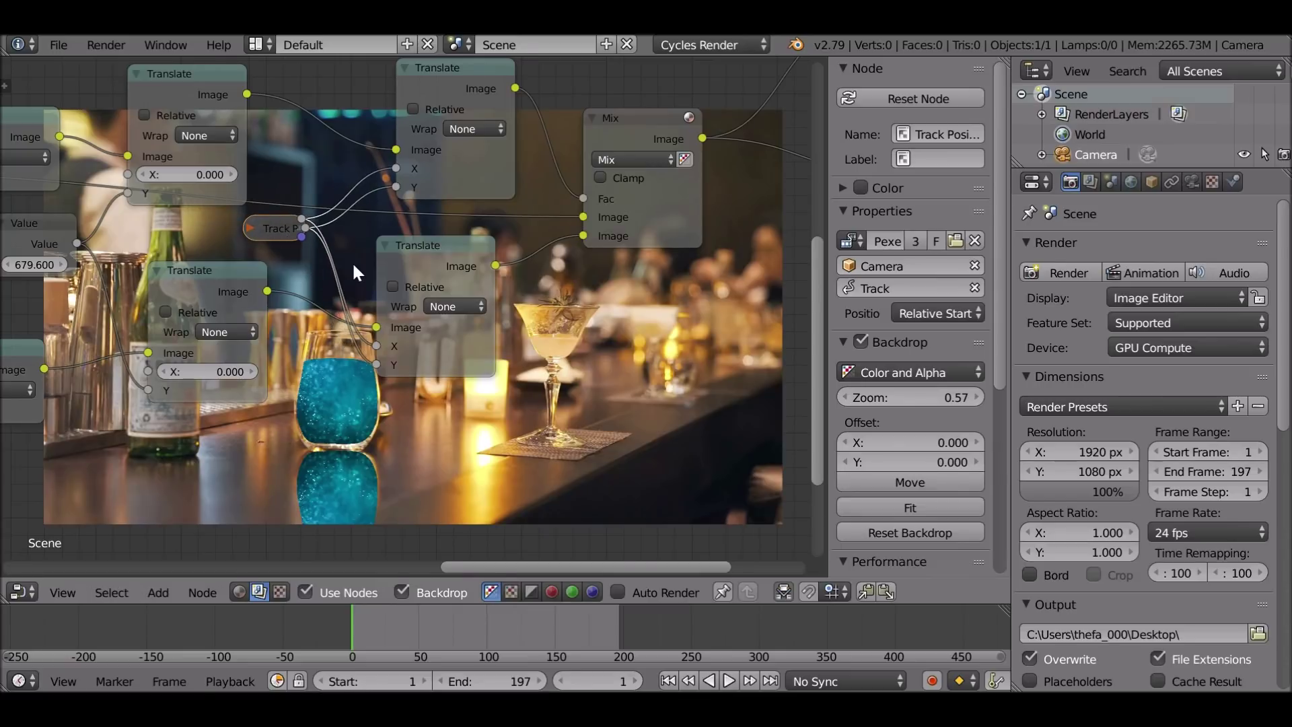
{"action": "scroll", "coordinate": [343, 222], "scroll_direction": "down", "scroll_amount": 3}
{"action": "scroll", "coordinate": [332, 174], "scroll_direction": "down", "scroll_amount": 1}
Preview frames 48 and 141 to check tracking, then zoom in and select Mix.001.
{"action": "middle_click_drag", "start_coordinate": [345, 309], "coordinate": [318, 271]}
{"action": "left_click", "coordinate": [417, 623]}
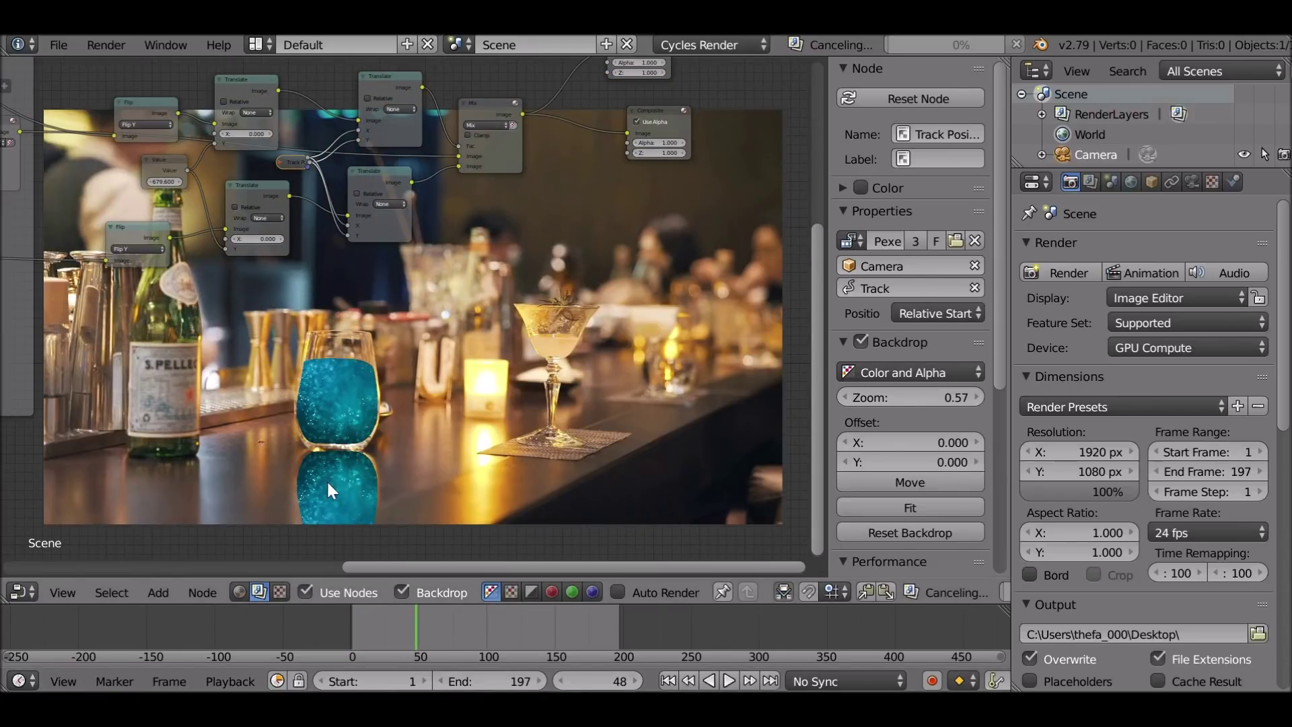
{"action": "left_click", "coordinate": [543, 627]}
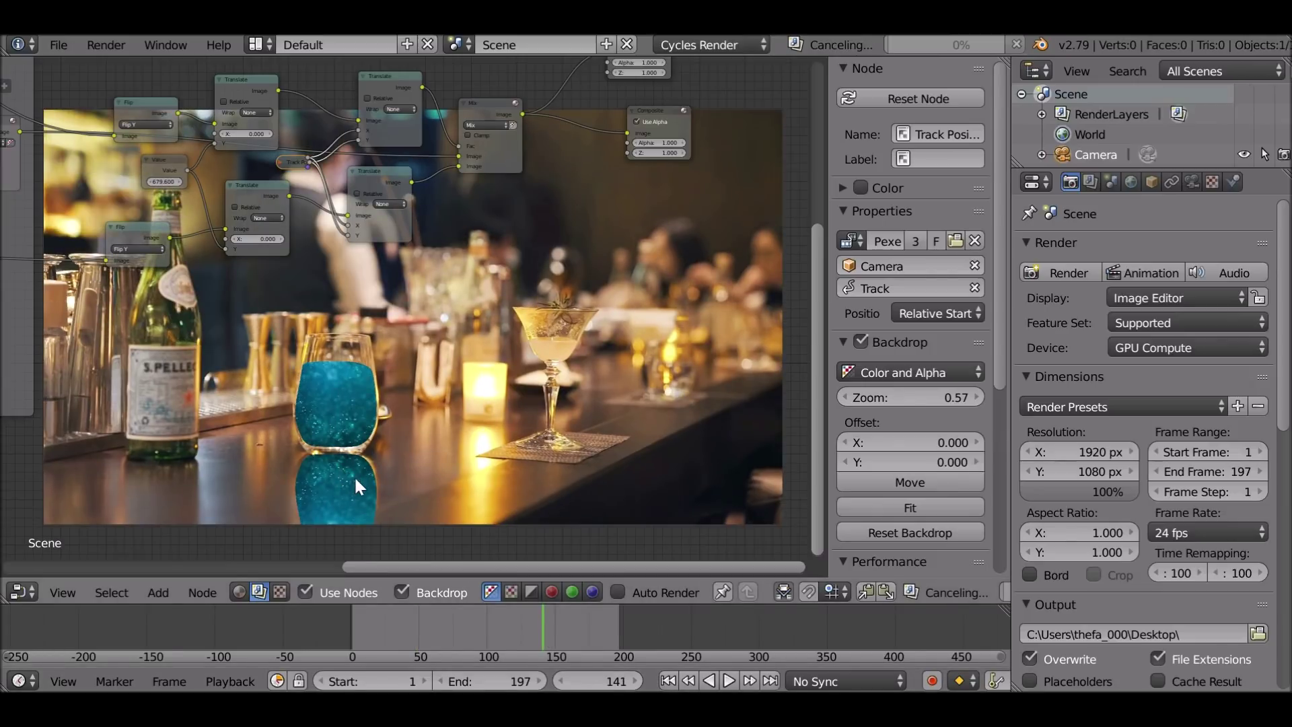
{"action": "left_click", "coordinate": [688, 676]}
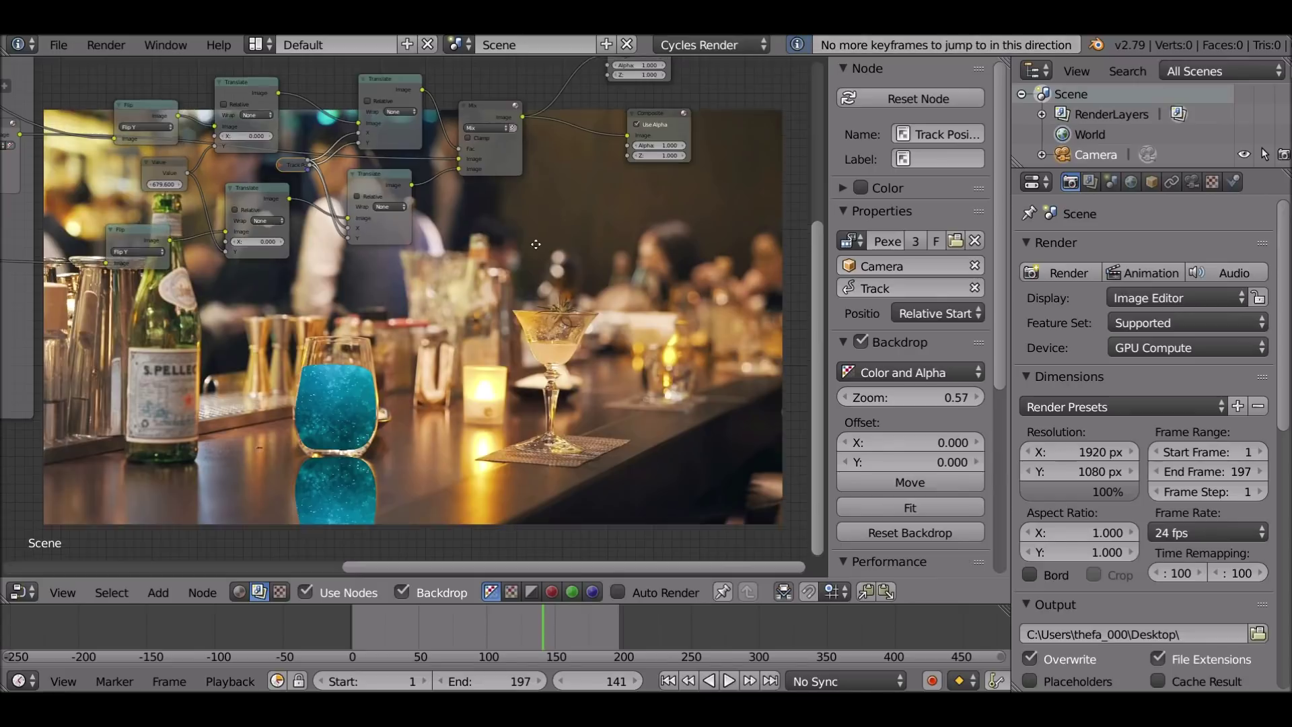
{"action": "scroll", "coordinate": [506, 256], "scroll_direction": "up", "scroll_amount": 3}
{"action": "left_click", "coordinate": [512, 114]}
{"action": "scroll", "coordinate": [442, 271], "scroll_direction": "up", "scroll_amount": 2}
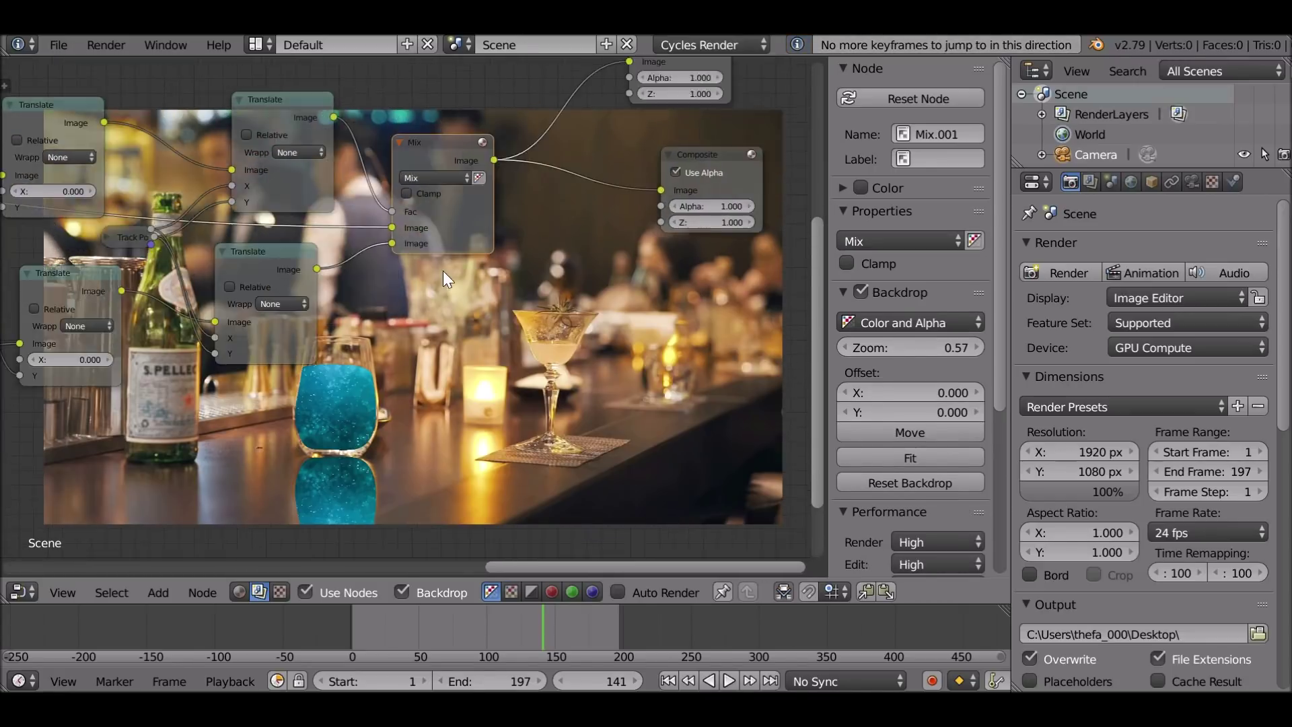
Set Mix.001's blend type to Hue and join the selected nodes into a new Frame.001.
{"action": "left_click", "coordinate": [421, 158]}
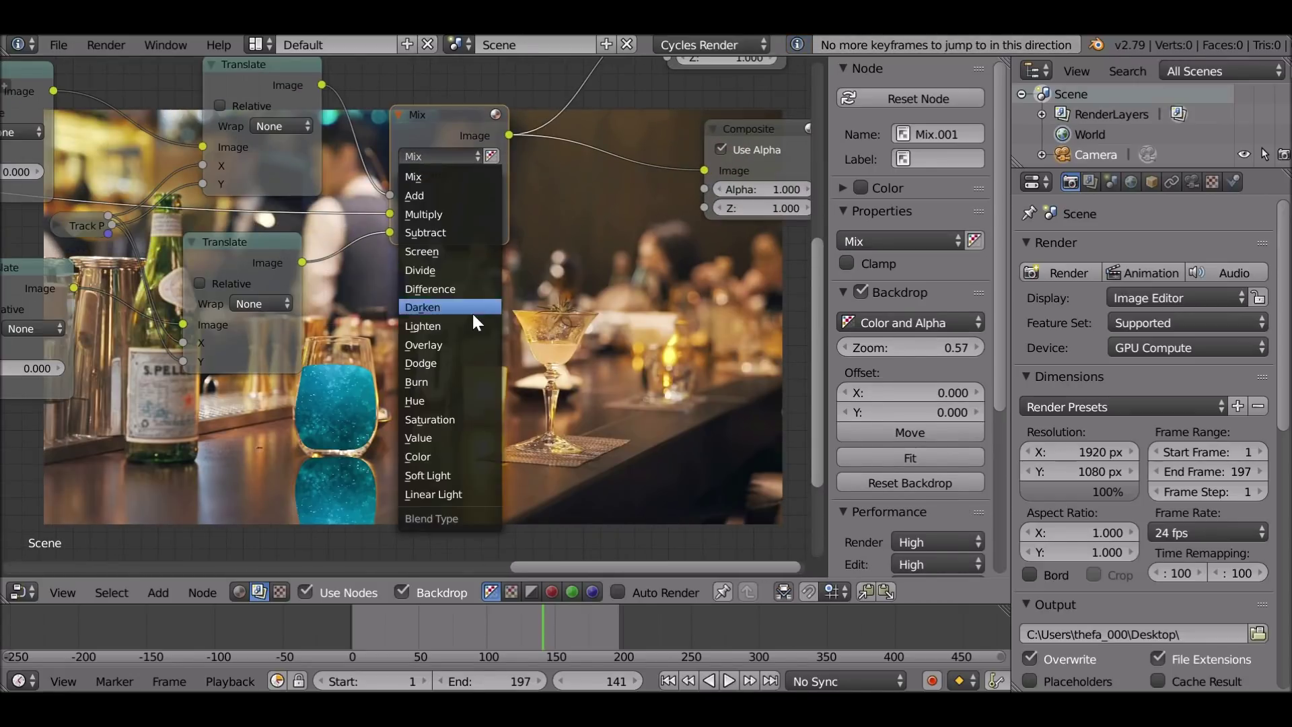
{"action": "left_click", "coordinate": [437, 190]}
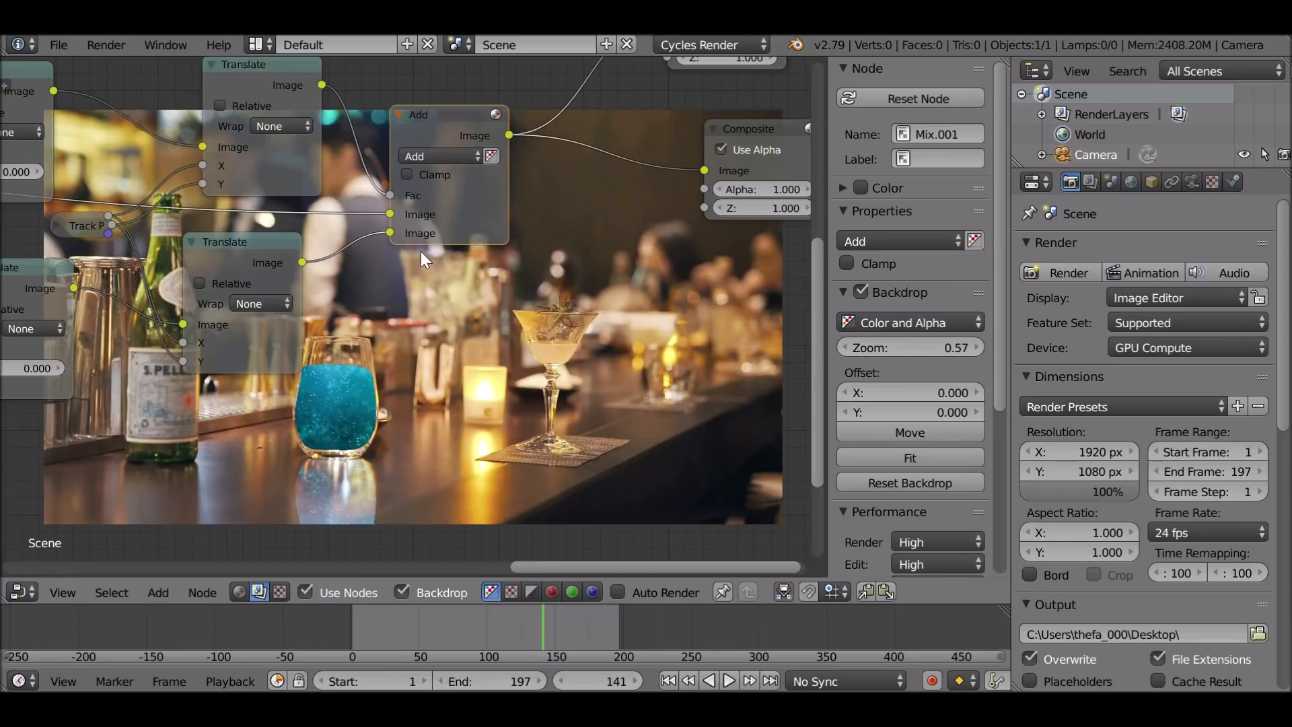
{"action": "left_click", "coordinate": [422, 159]}
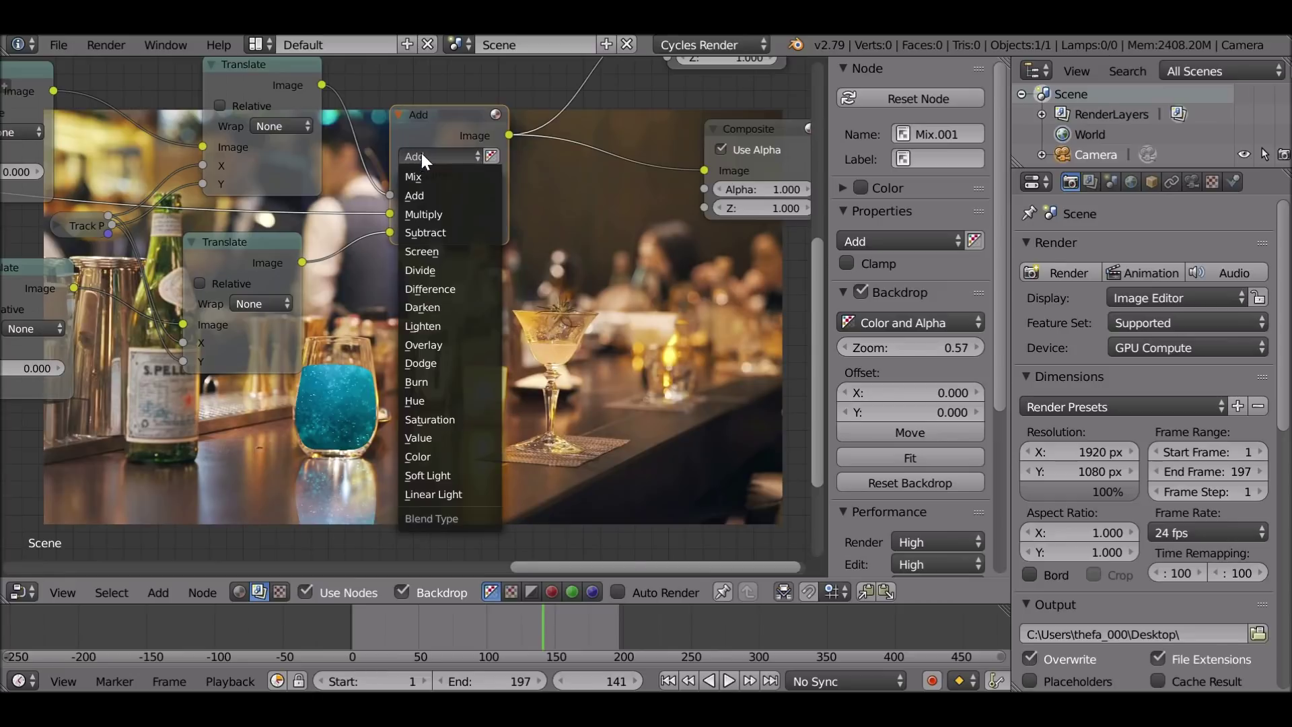
{"action": "left_click", "coordinate": [436, 400]}
{"action": "scroll", "coordinate": [358, 468], "scroll_direction": "down", "scroll_amount": 5}
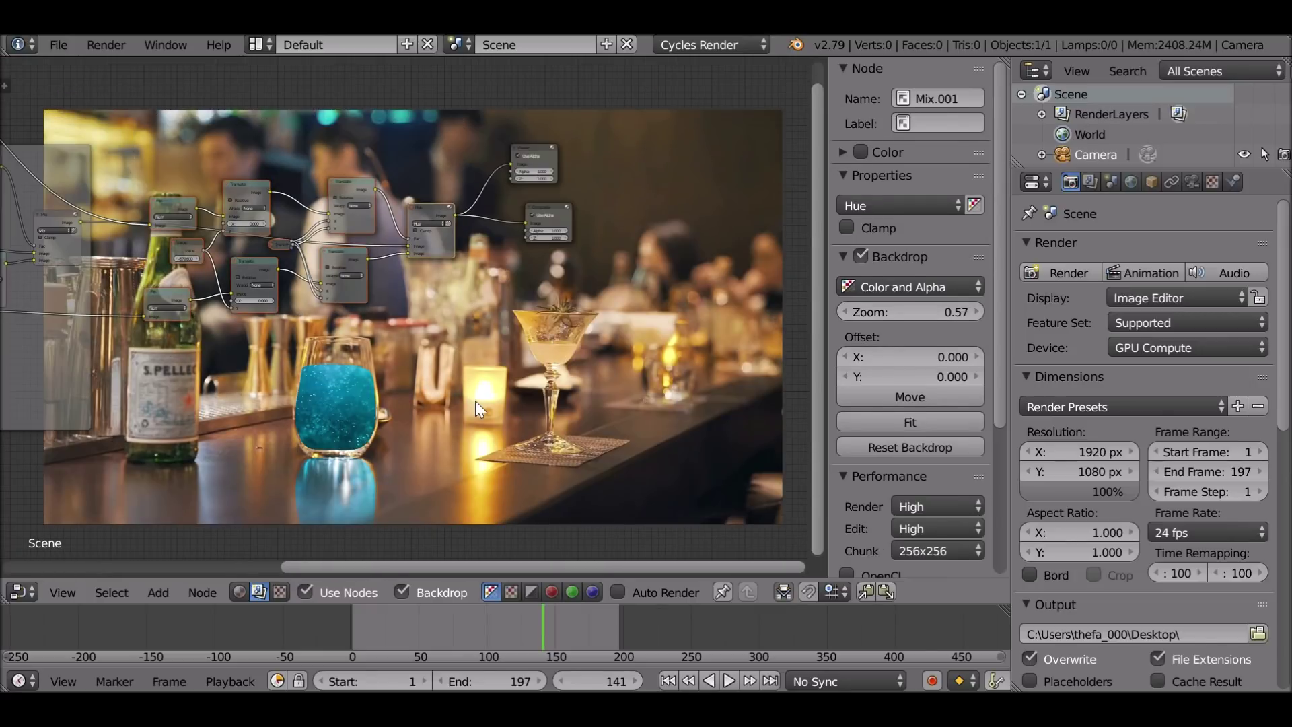
{"action": "key", "text": "ctrl+j"}
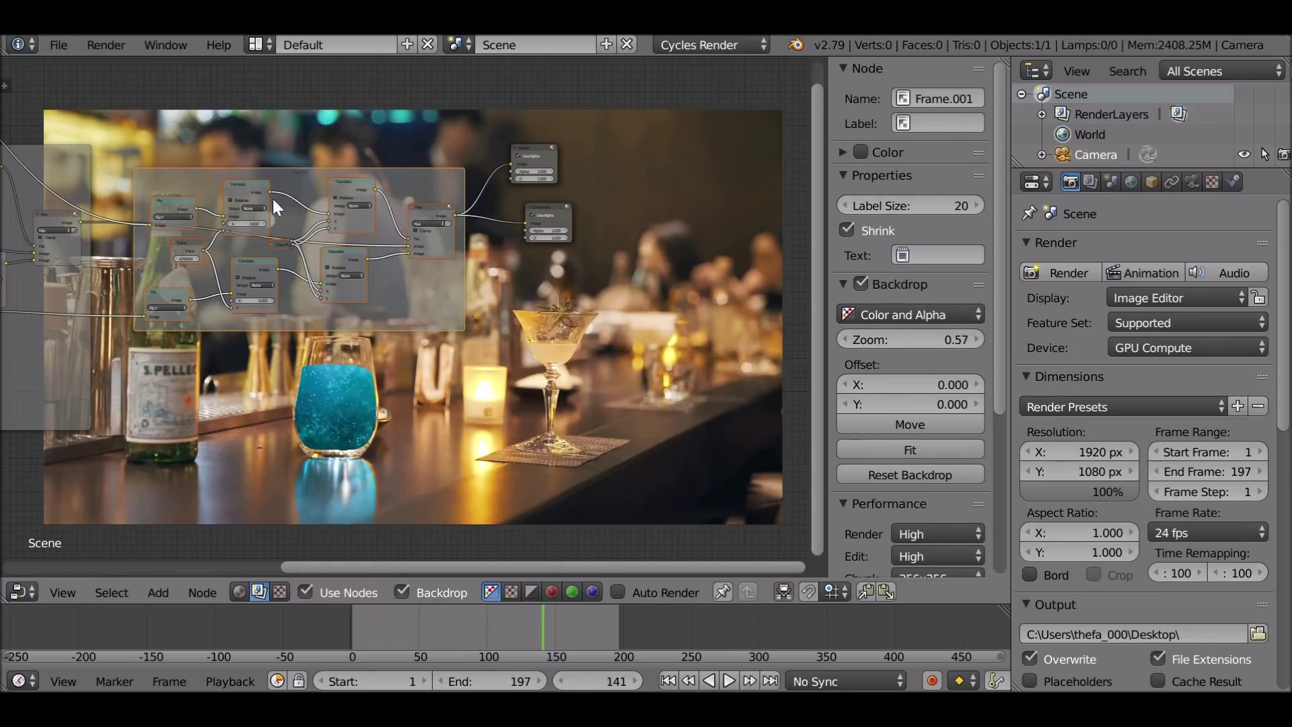
Shift the new frame left and move the Viewer and Composite nodes further right.
{"action": "middle_click_drag", "start_coordinate": [463, 202], "coordinate": [350, 207]}
{"action": "left_click_drag", "start_coordinate": [414, 153], "coordinate": [558, 148]}
{"action": "left_click_drag", "start_coordinate": [433, 209], "coordinate": [620, 203]}
{"action": "left_click", "coordinate": [574, 147]}
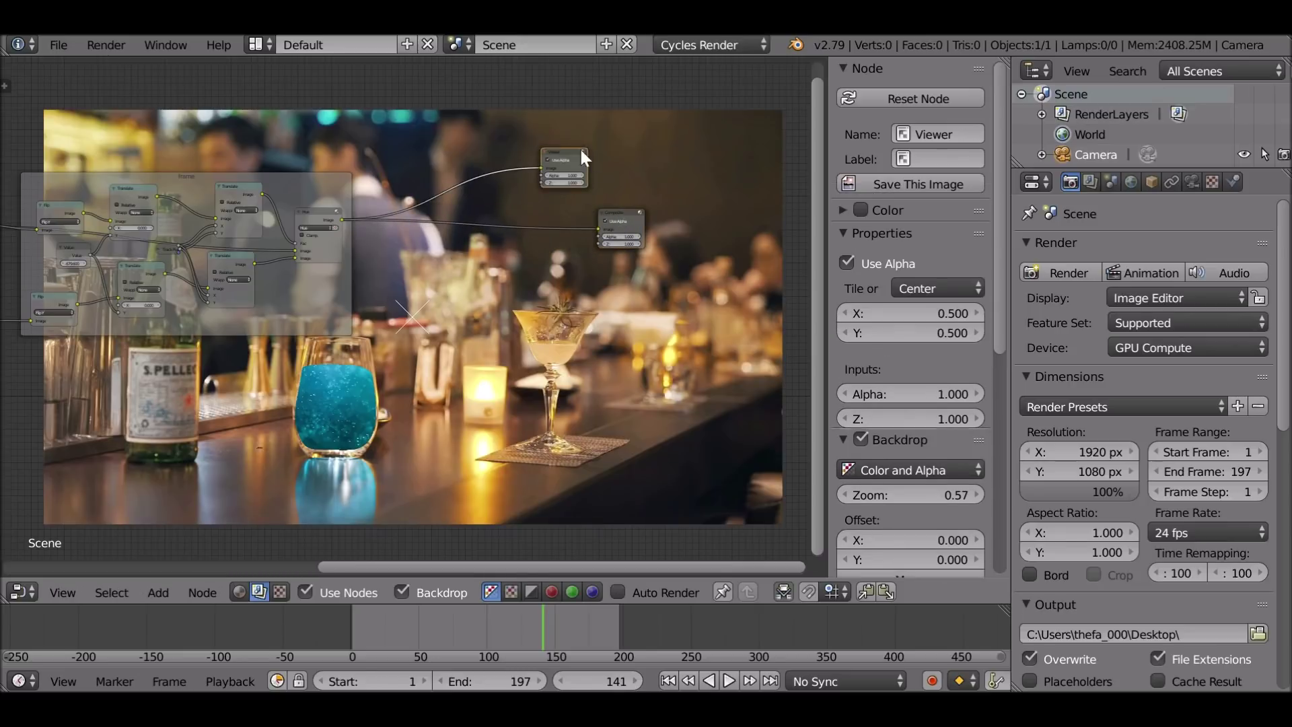
{"action": "middle_click_drag", "start_coordinate": [176, 206], "coordinate": [334, 199]}
{"action": "middle_click_drag", "start_coordinate": [128, 180], "coordinate": [363, 190]}
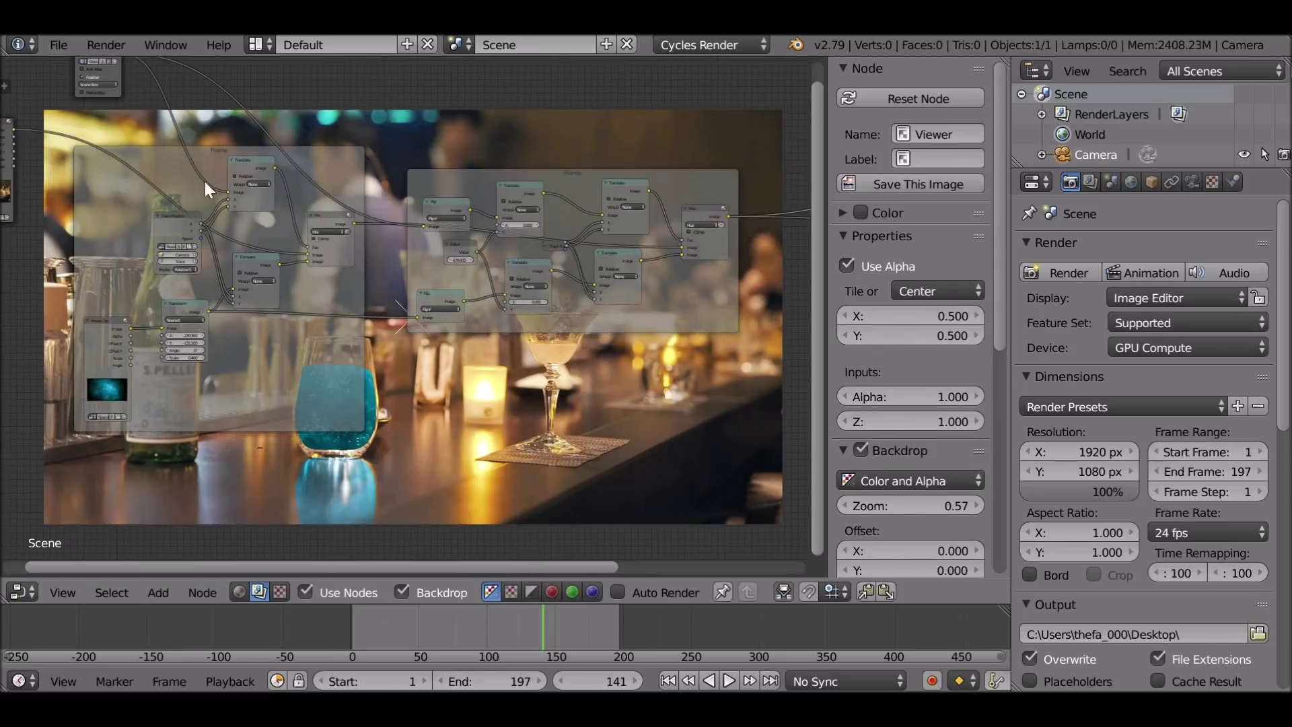
{"action": "middle_click_drag", "start_coordinate": [533, 236], "coordinate": [318, 241]}
{"action": "scroll", "coordinate": [318, 242], "scroll_direction": "up", "scroll_amount": 3}
{"action": "middle_click_drag", "start_coordinate": [413, 252], "coordinate": [109, 306]}
{"action": "middle_click_drag", "start_coordinate": [427, 291], "coordinate": [352, 295]}
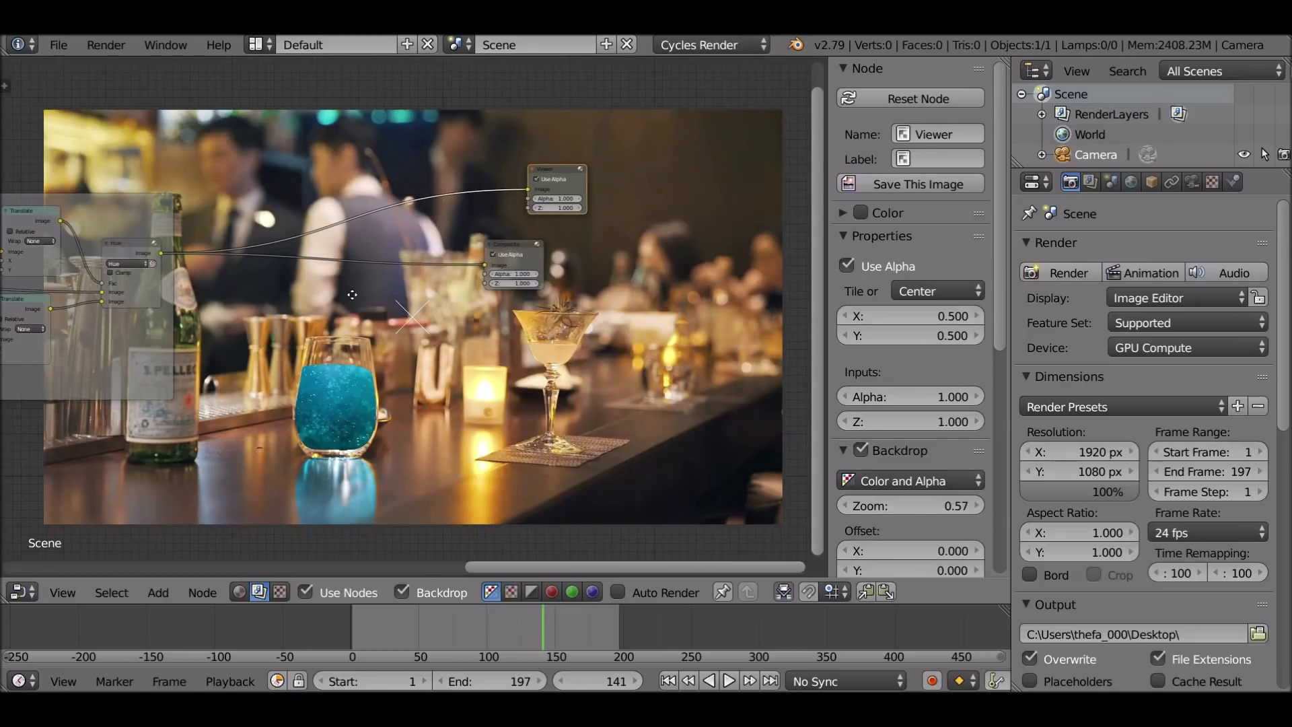
{"action": "left_click_drag", "start_coordinate": [505, 245], "coordinate": [526, 243]}
{"action": "middle_click_drag", "start_coordinate": [471, 269], "coordinate": [471, 226]}
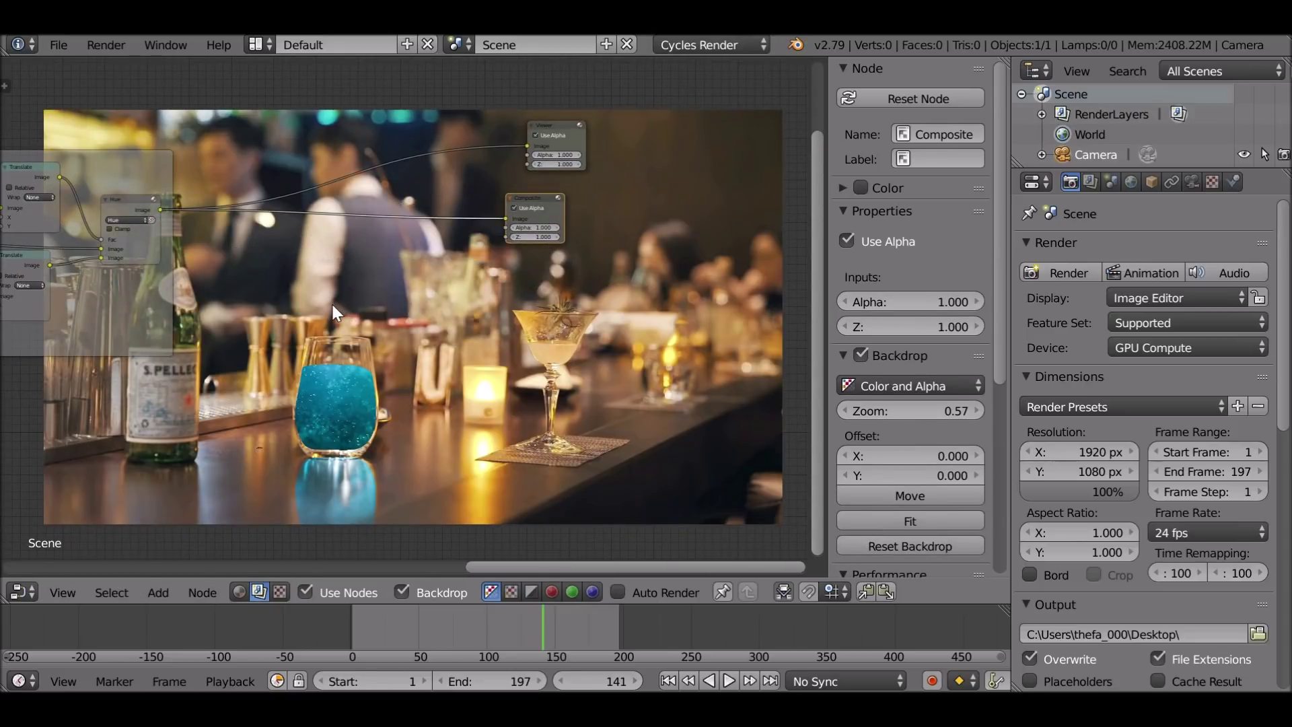
{"action": "key", "text": "shift+a"}
Add a Mix color node after the Hue node, dropped onto the output link.
{"action": "mouse_move", "coordinate": [245, 306]}
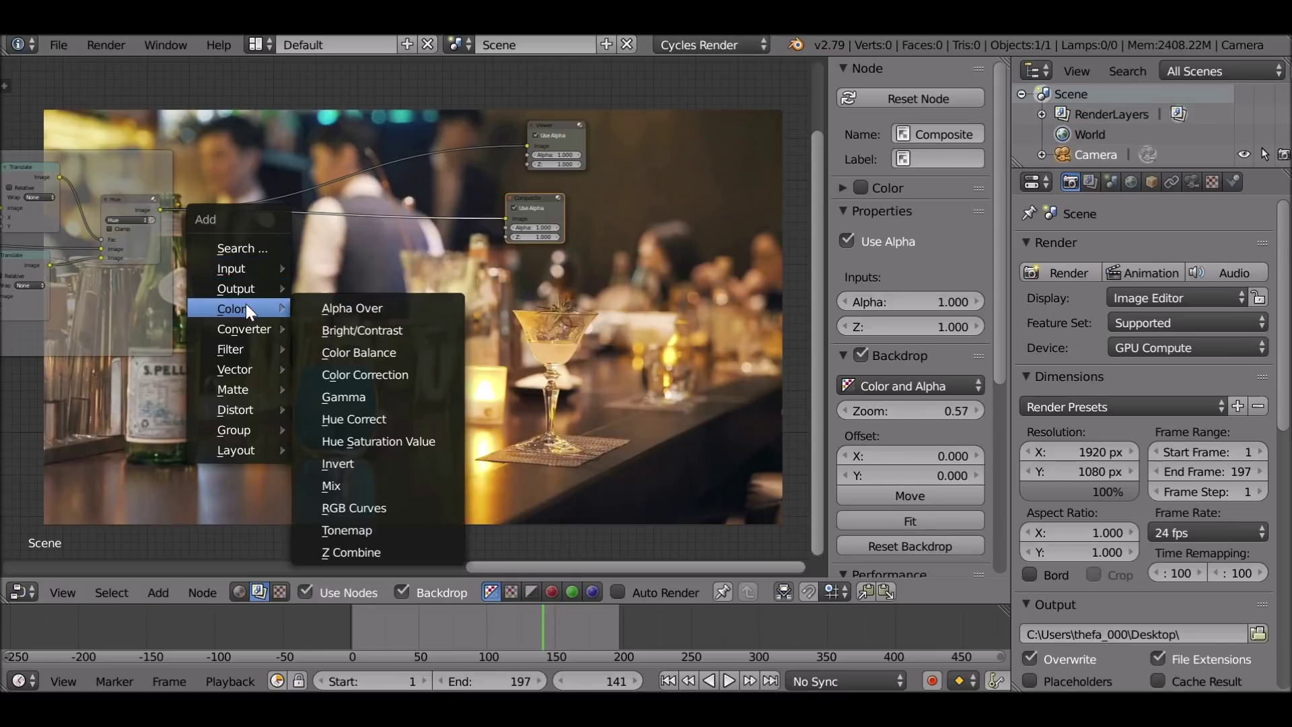
{"action": "left_click", "coordinate": [333, 485]}
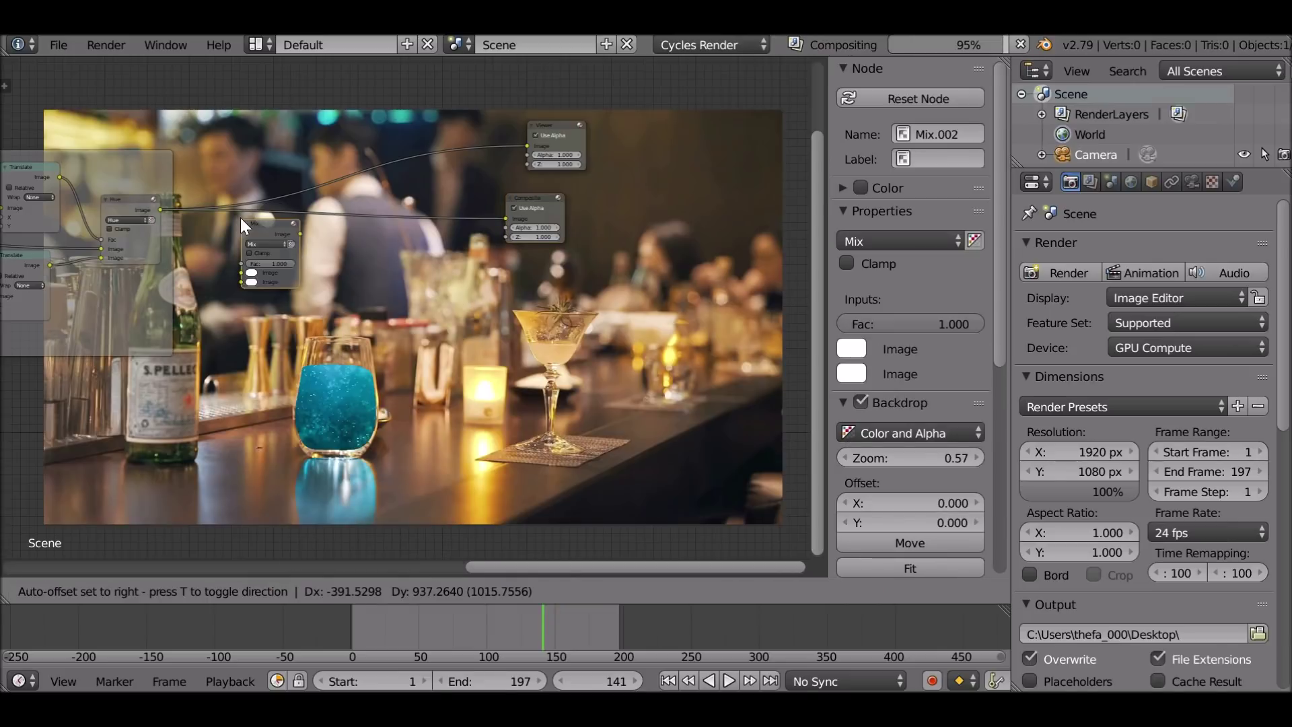
{"action": "left_click", "coordinate": [337, 204]}
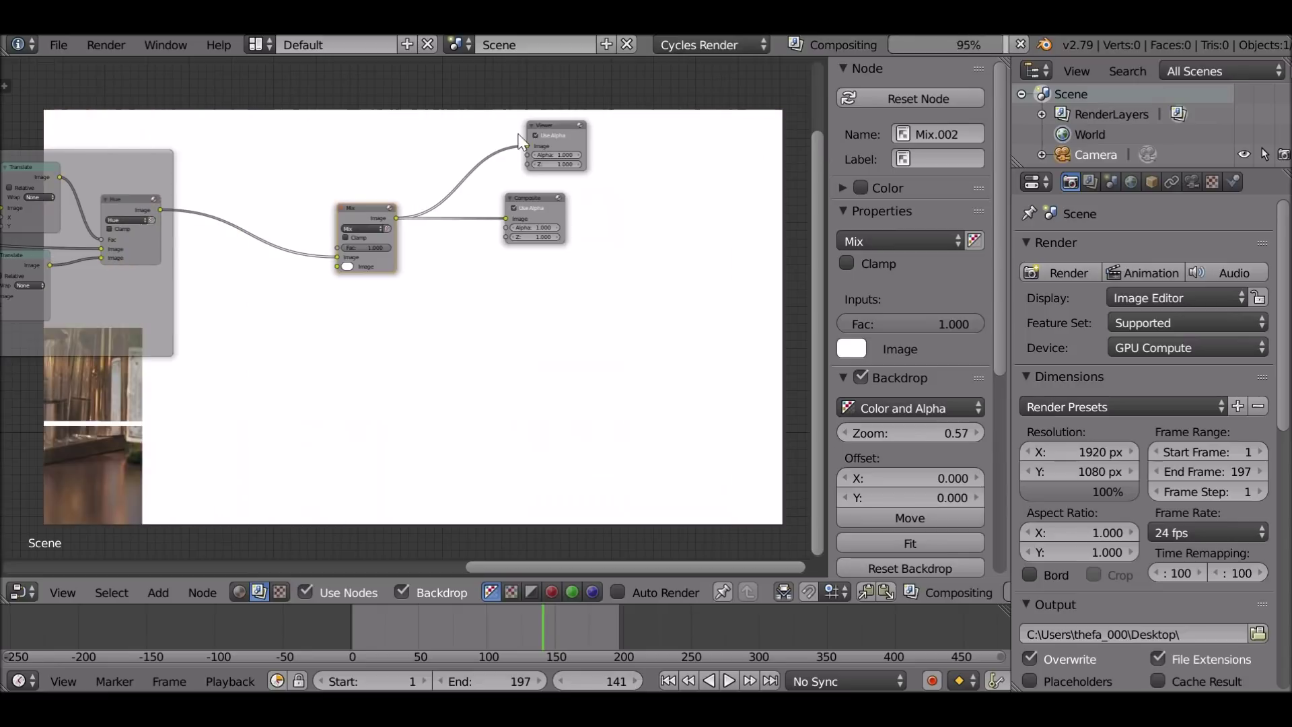
{"action": "middle_click_drag", "start_coordinate": [410, 185], "coordinate": [459, 171]}
{"action": "scroll", "coordinate": [459, 171], "scroll_direction": "up", "scroll_amount": 7}
{"action": "middle_click_drag", "start_coordinate": [385, 225], "coordinate": [425, 259]}
Add a Mask input node set to Top and connect it to the Mix node's Fac.
{"action": "key", "text": "shift+a"}
{"action": "mouse_move", "coordinate": [244, 223]}
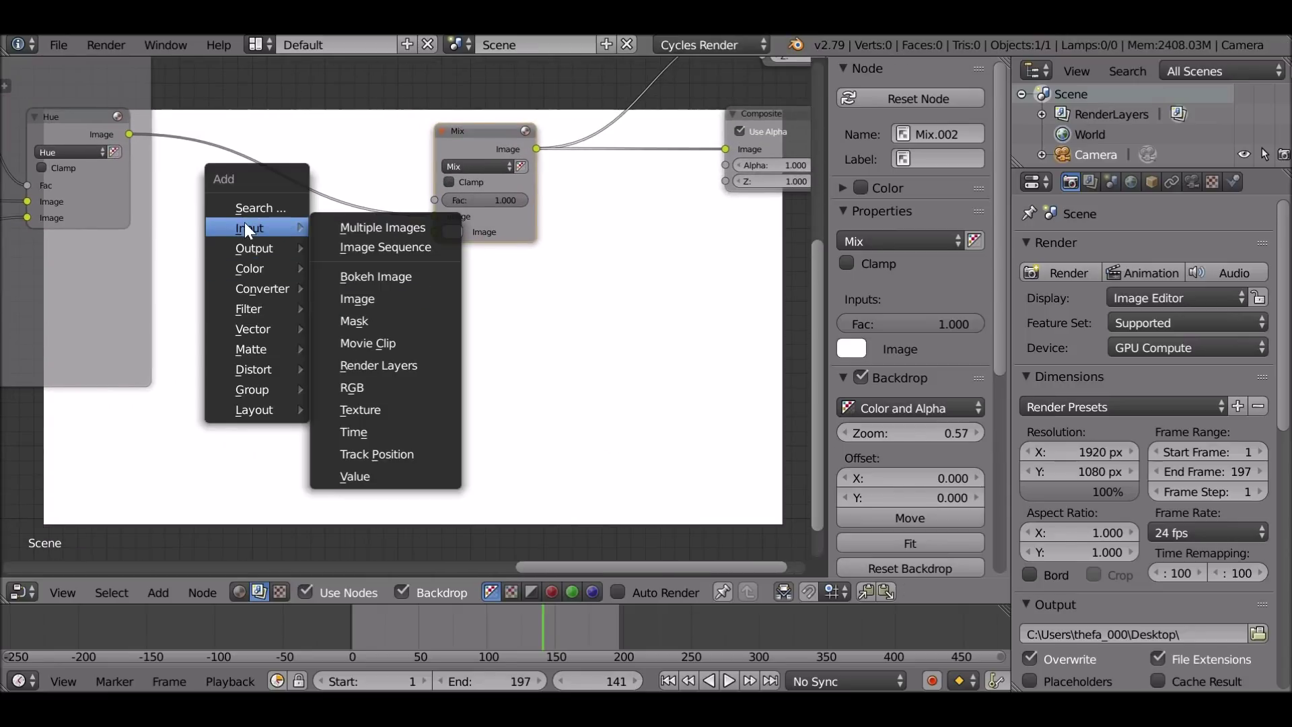
{"action": "left_click", "coordinate": [350, 317]}
{"action": "left_click", "coordinate": [362, 259]}
{"action": "left_click", "coordinate": [286, 279]}
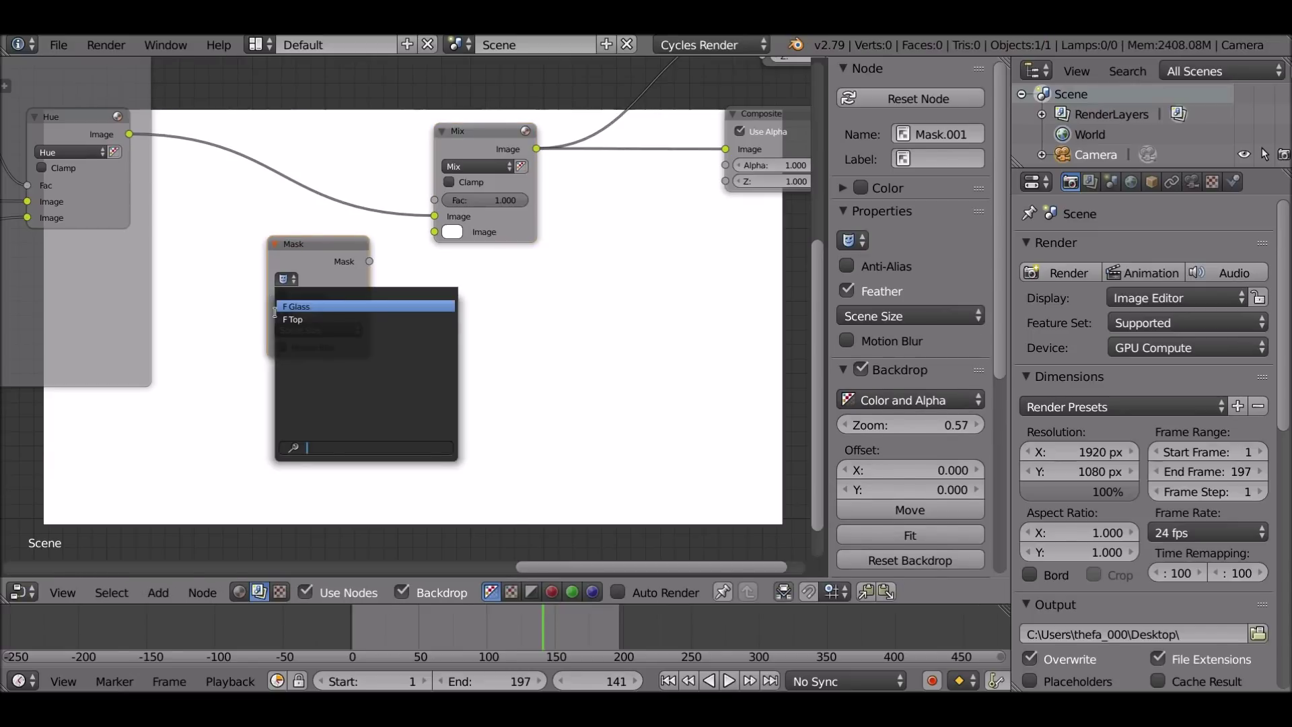
{"action": "left_click", "coordinate": [300, 320]}
{"action": "left_click_drag", "start_coordinate": [369, 261], "coordinate": [435, 199]}
{"action": "left_click_drag", "start_coordinate": [332, 240], "coordinate": [289, 569]}
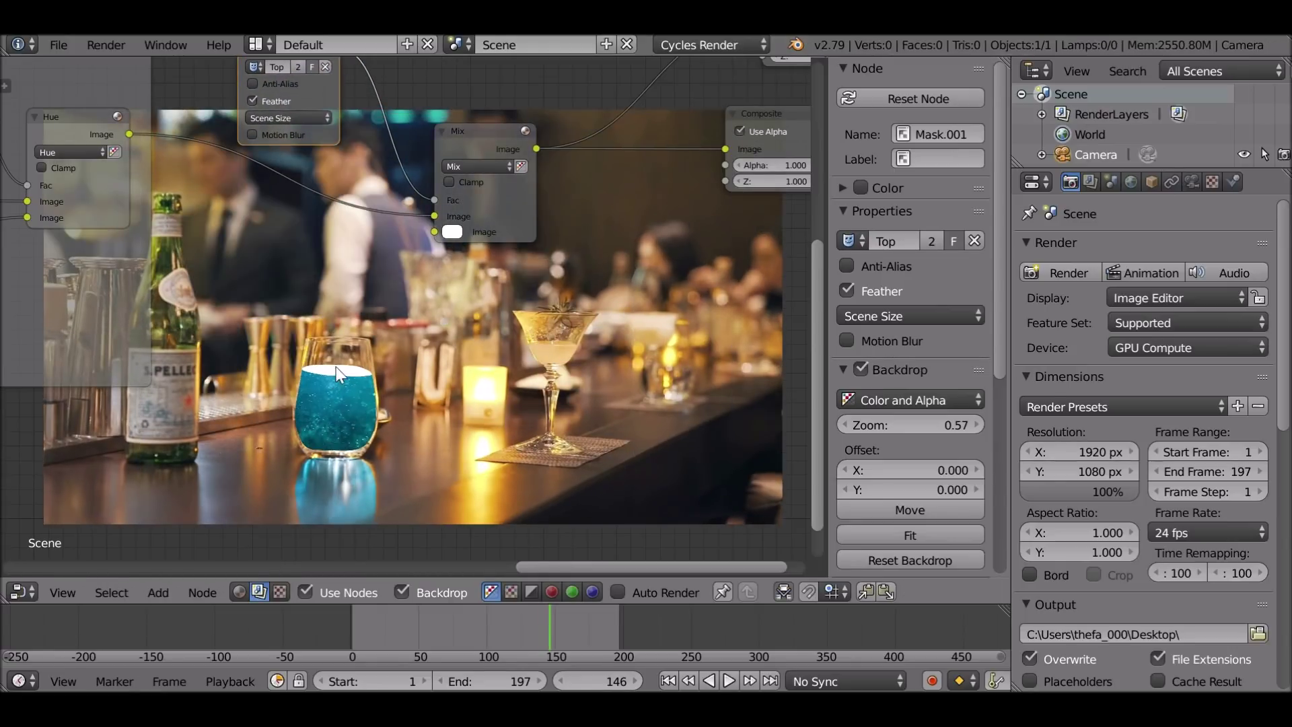
Reposition the Top mask node up and left and nudge the Mix node up and right.
{"action": "middle_click_drag", "start_coordinate": [303, 220], "coordinate": [314, 331]}
{"action": "key", "text": "g"}
{"action": "left_click", "coordinate": [336, 313]}
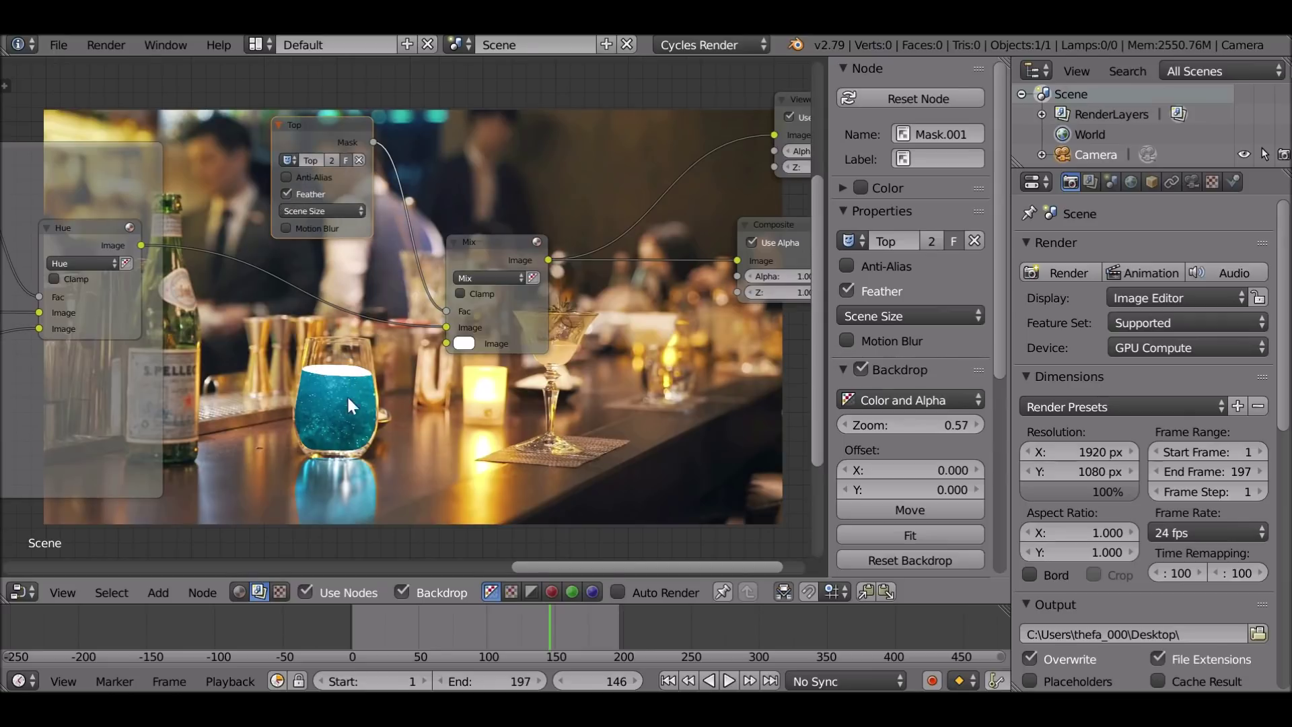
{"action": "left_click_drag", "start_coordinate": [350, 170], "coordinate": [330, 130]}
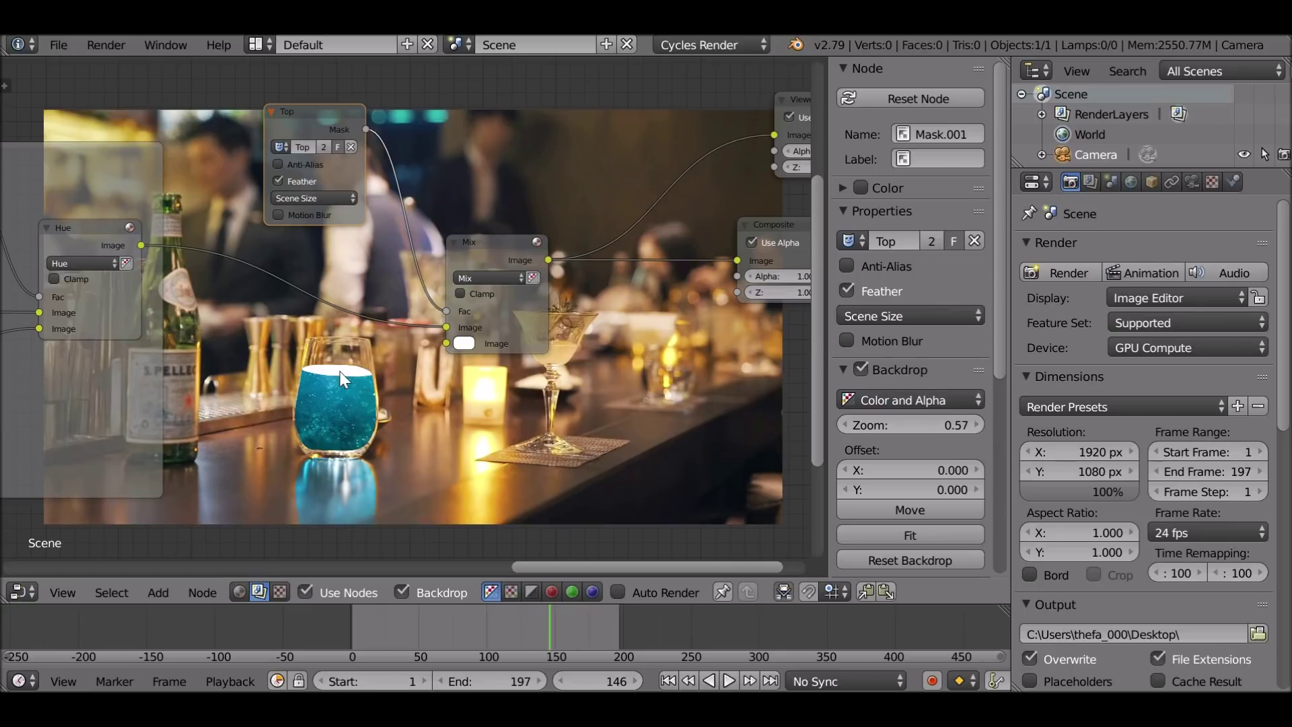
{"action": "left_click_drag", "start_coordinate": [478, 250], "coordinate": [491, 242]}
{"action": "left_click_drag", "start_coordinate": [336, 133], "coordinate": [305, 122]}
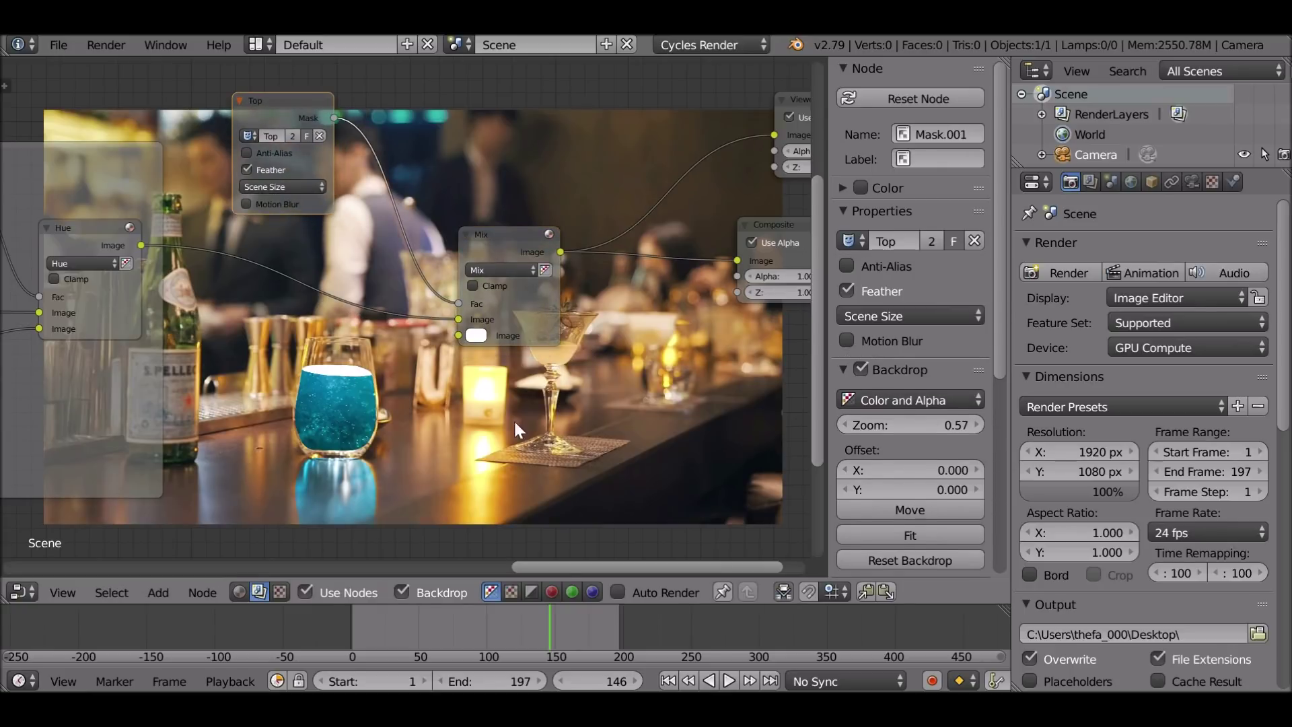
Return to frame 1 and link the Hue output into Mix's second Image input.
{"action": "left_click", "coordinate": [668, 680]}
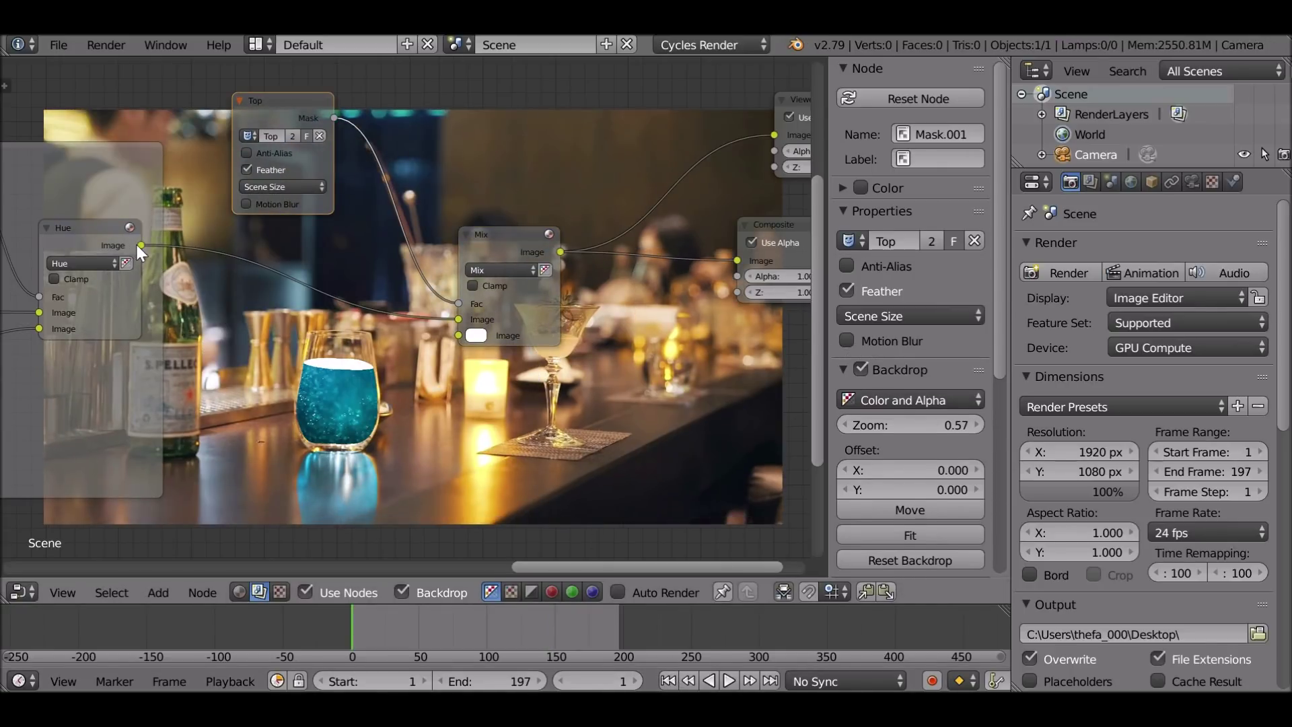
{"action": "left_click_drag", "start_coordinate": [139, 245], "coordinate": [461, 333]}
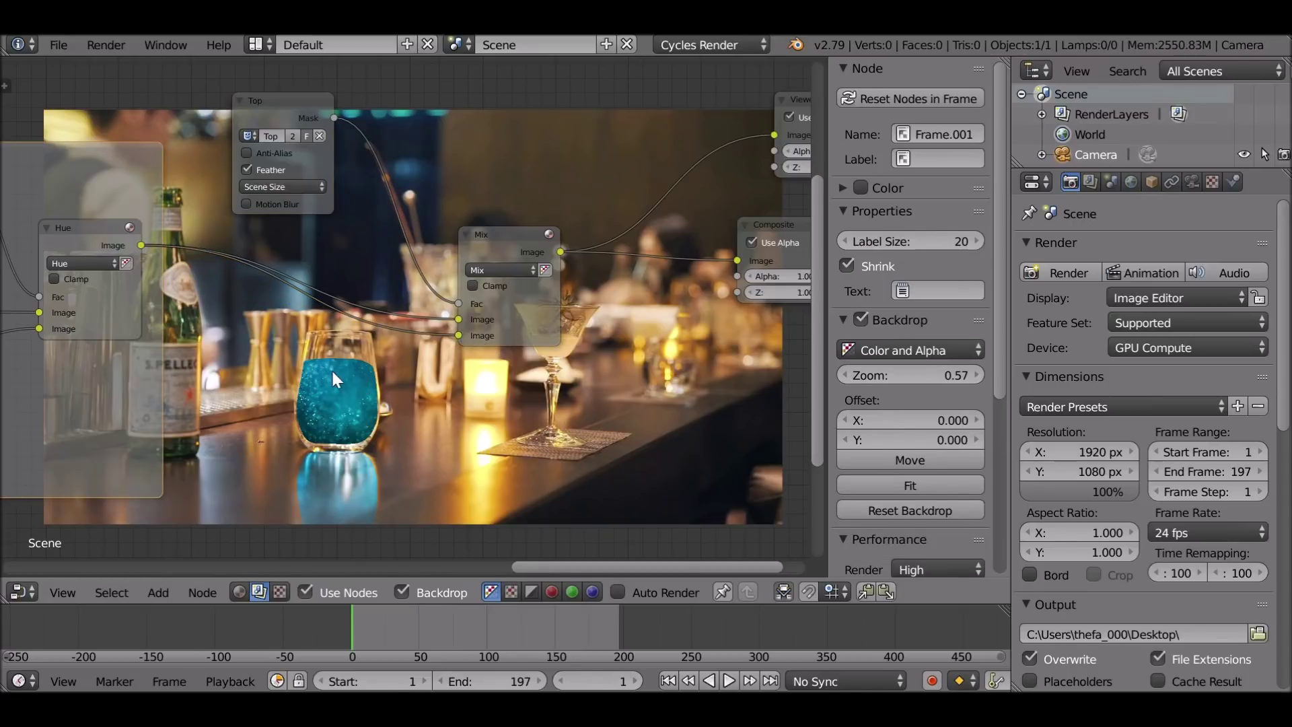
{"action": "key", "text": "shift+a"}
Insert an RGB Curves node on the Hue-to-Mix link and raise its curve through about X 0.377, Y 0.658.
{"action": "mouse_move", "coordinate": [281, 483]}
{"action": "mouse_move", "coordinate": [268, 417]}
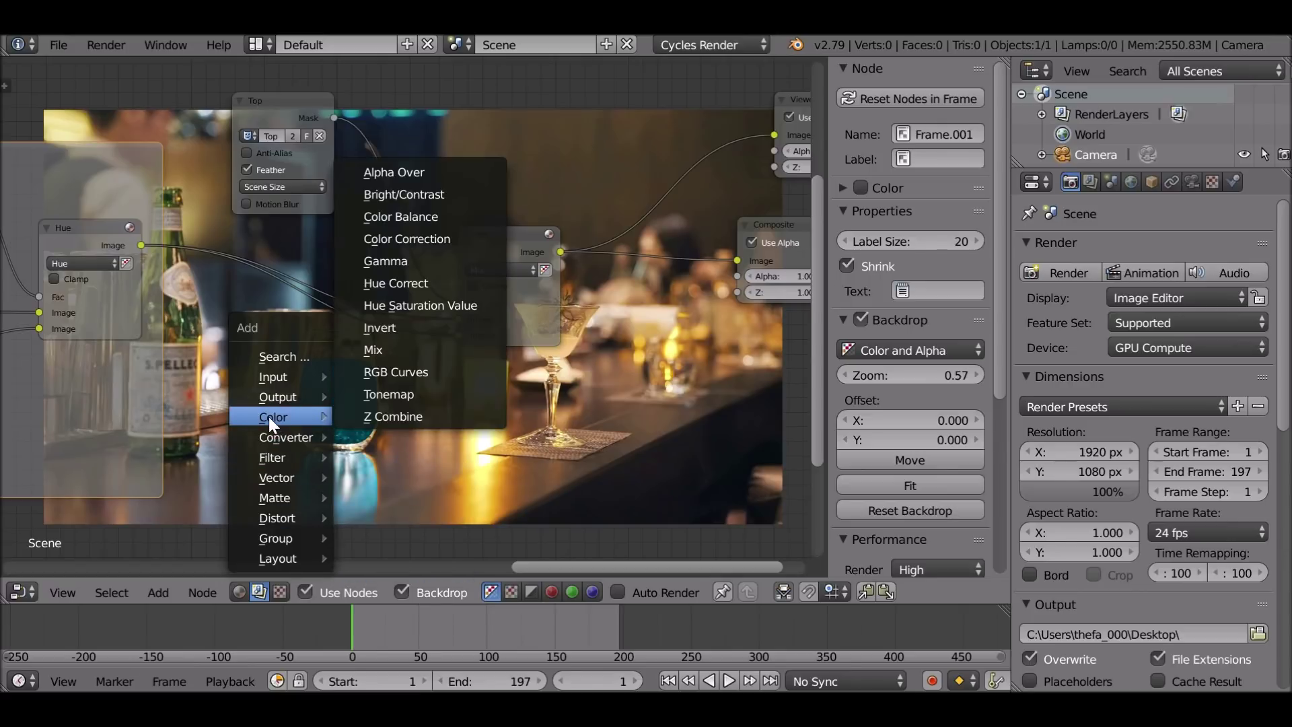
{"action": "left_click", "coordinate": [414, 374]}
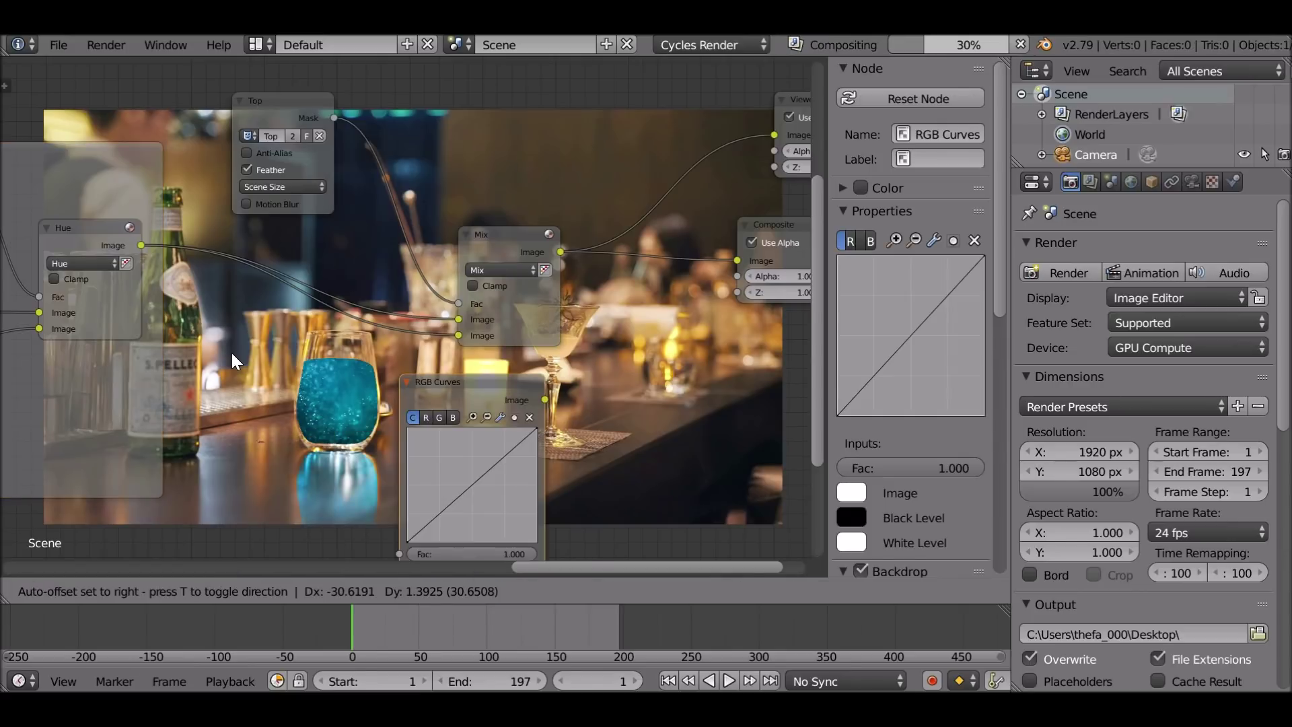
{"action": "left_click", "coordinate": [270, 331]}
{"action": "middle_click_drag", "start_coordinate": [270, 330], "coordinate": [121, 232]}
{"action": "scroll", "coordinate": [109, 230], "scroll_direction": "up", "scroll_amount": 3}
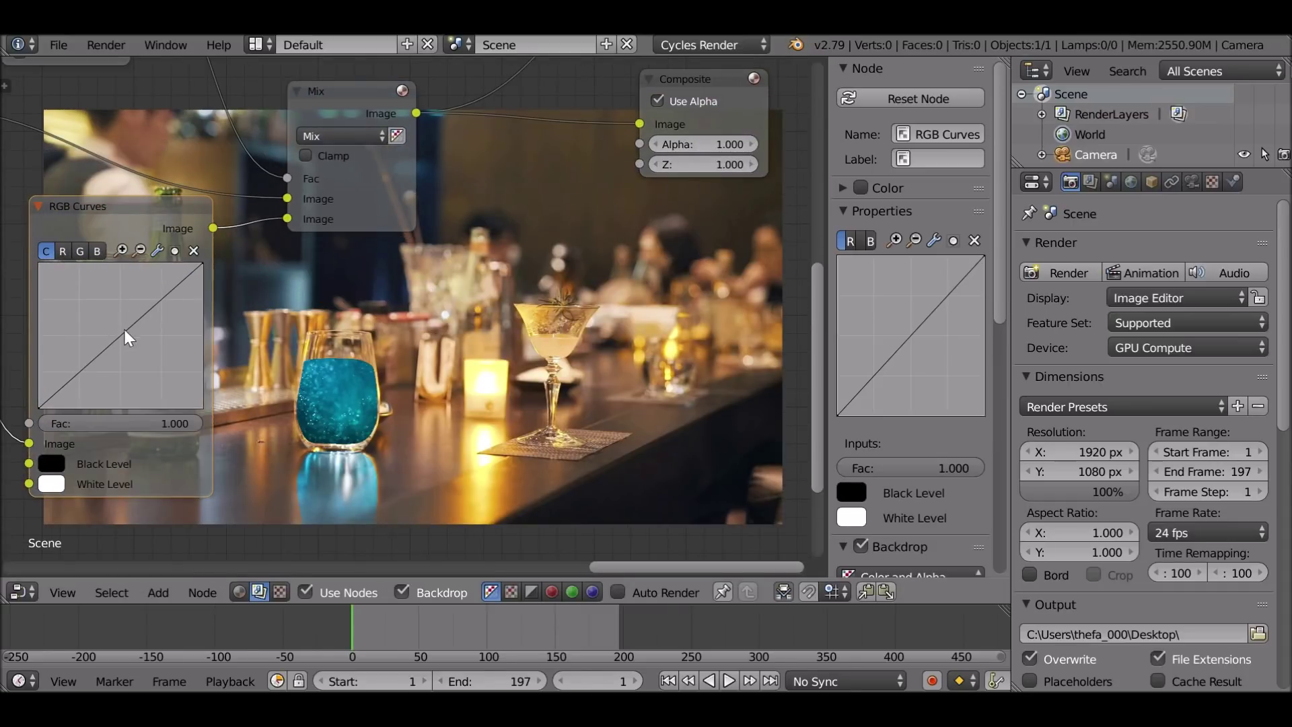
{"action": "left_click_drag", "start_coordinate": [128, 342], "coordinate": [99, 313]}
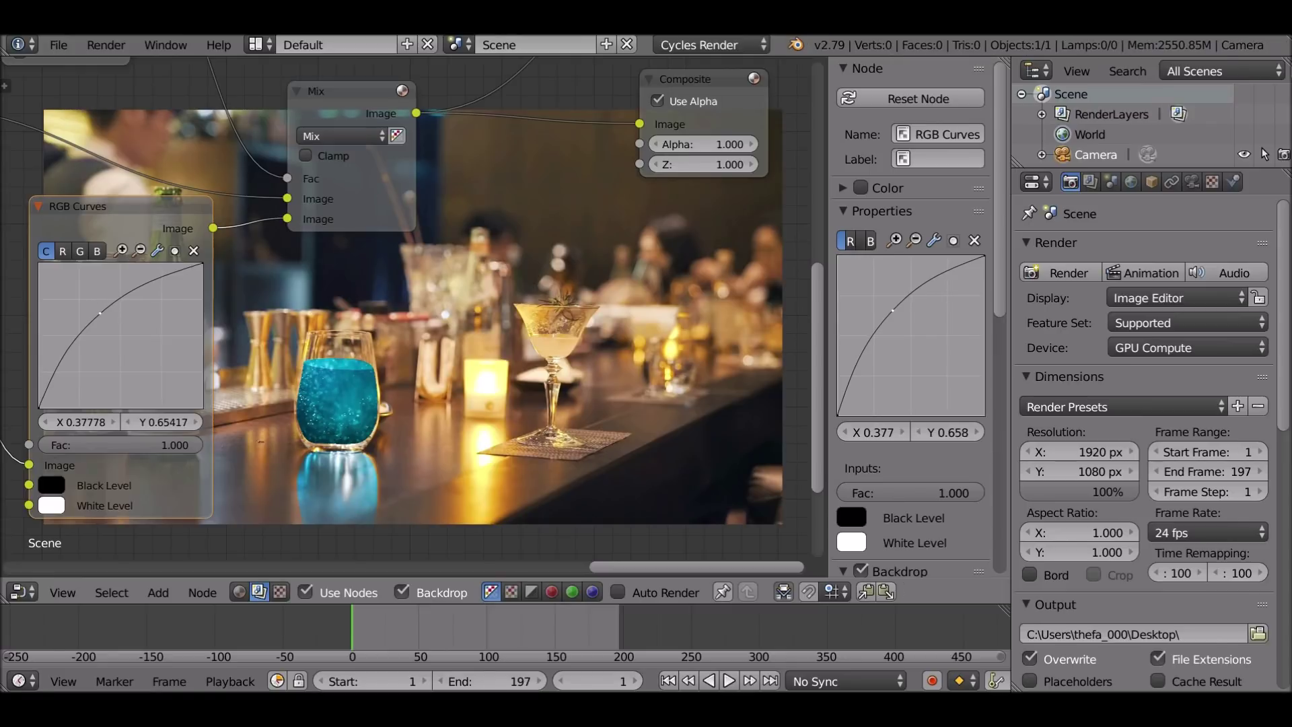
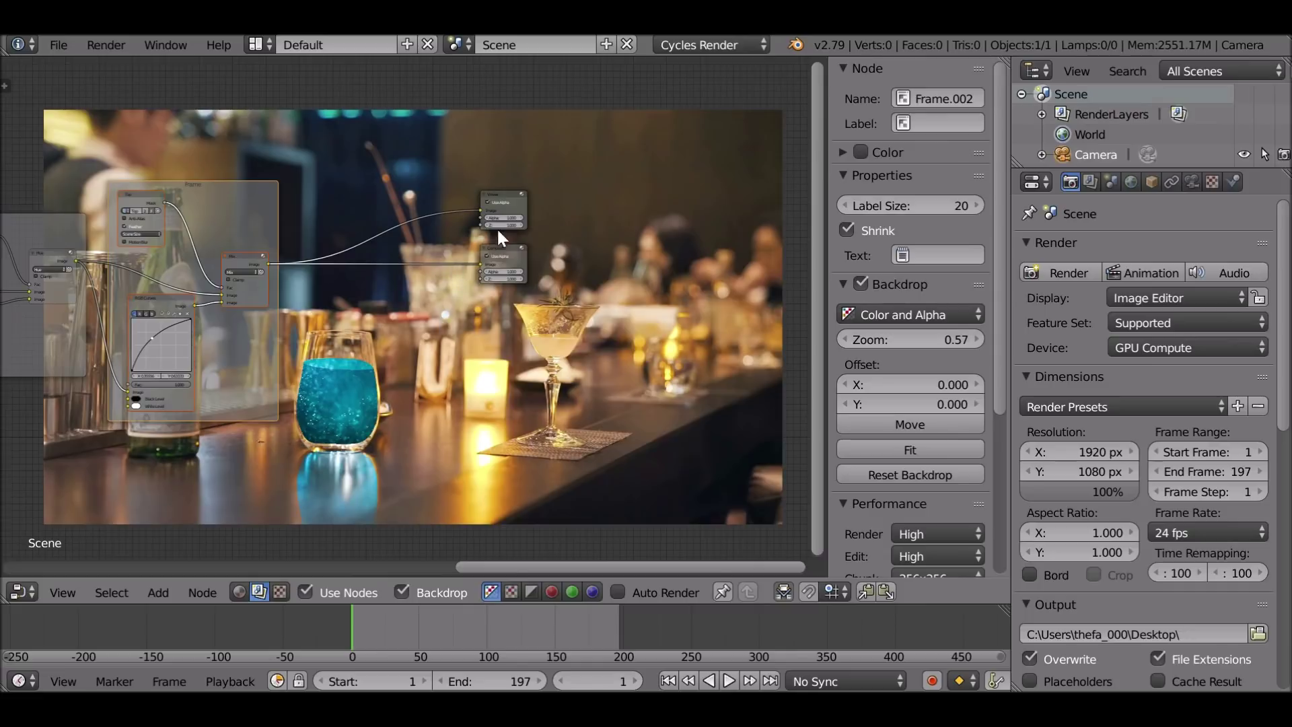
Drag the Composite and Viewer output nodes further to the right.
{"action": "left_click_drag", "start_coordinate": [507, 249], "coordinate": [634, 250]}
{"action": "left_click_drag", "start_coordinate": [499, 193], "coordinate": [587, 193]}
Add a Color Mix node on the link before the outputs and shift it up-right.
{"action": "key", "text": "shift+a"}
{"action": "mouse_move", "coordinate": [366, 332]}
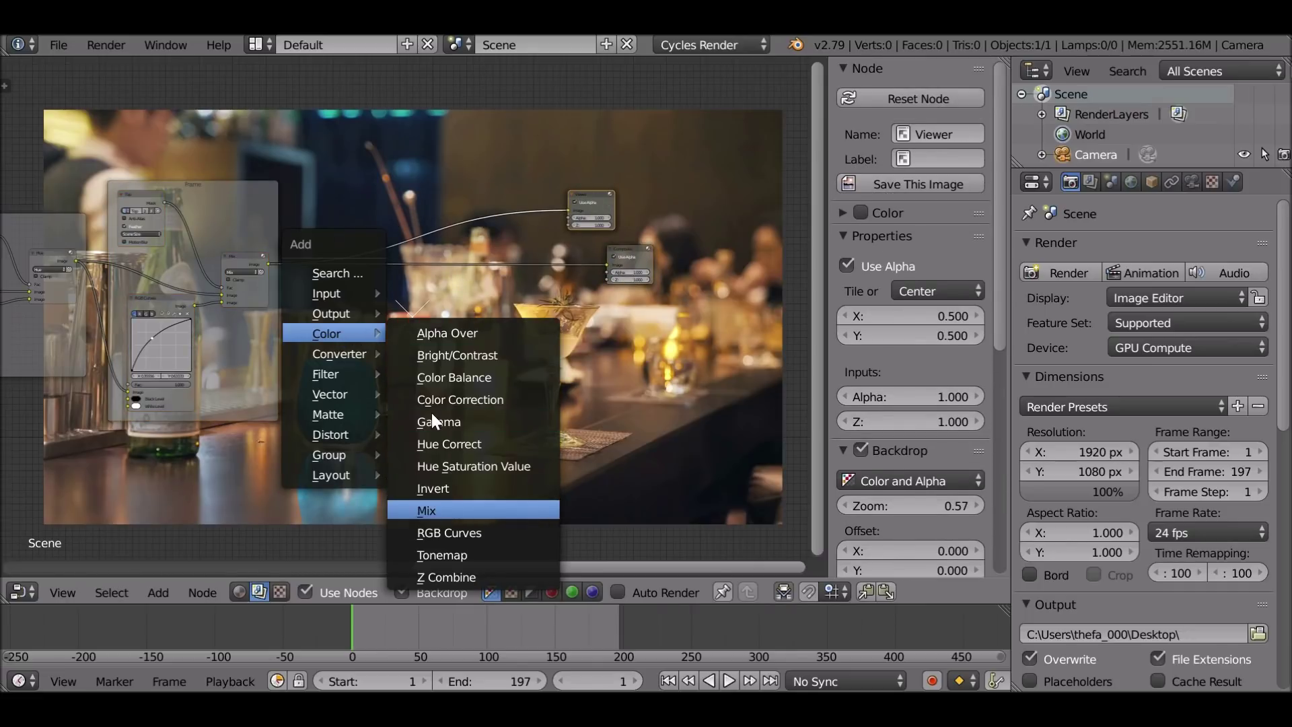
{"action": "left_click", "coordinate": [431, 510]}
{"action": "left_click", "coordinate": [422, 250]}
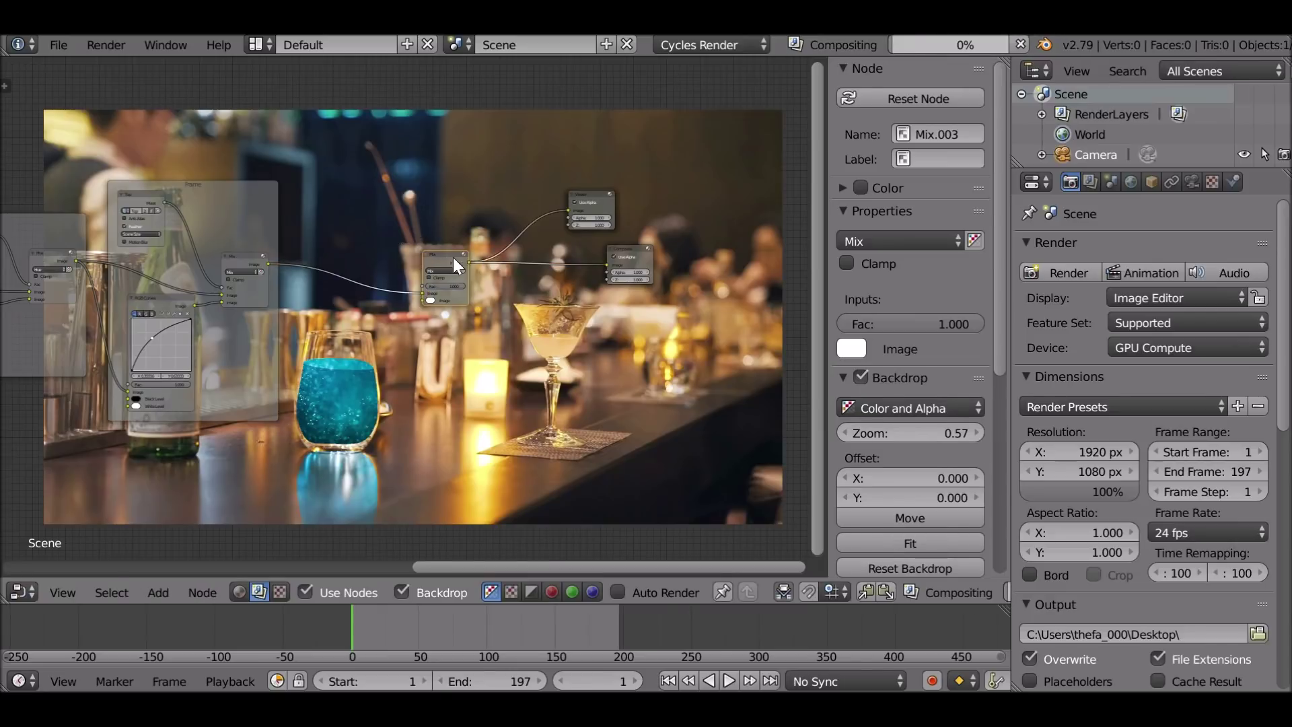
{"action": "scroll", "coordinate": [572, 196], "scroll_direction": "up", "scroll_amount": 3}
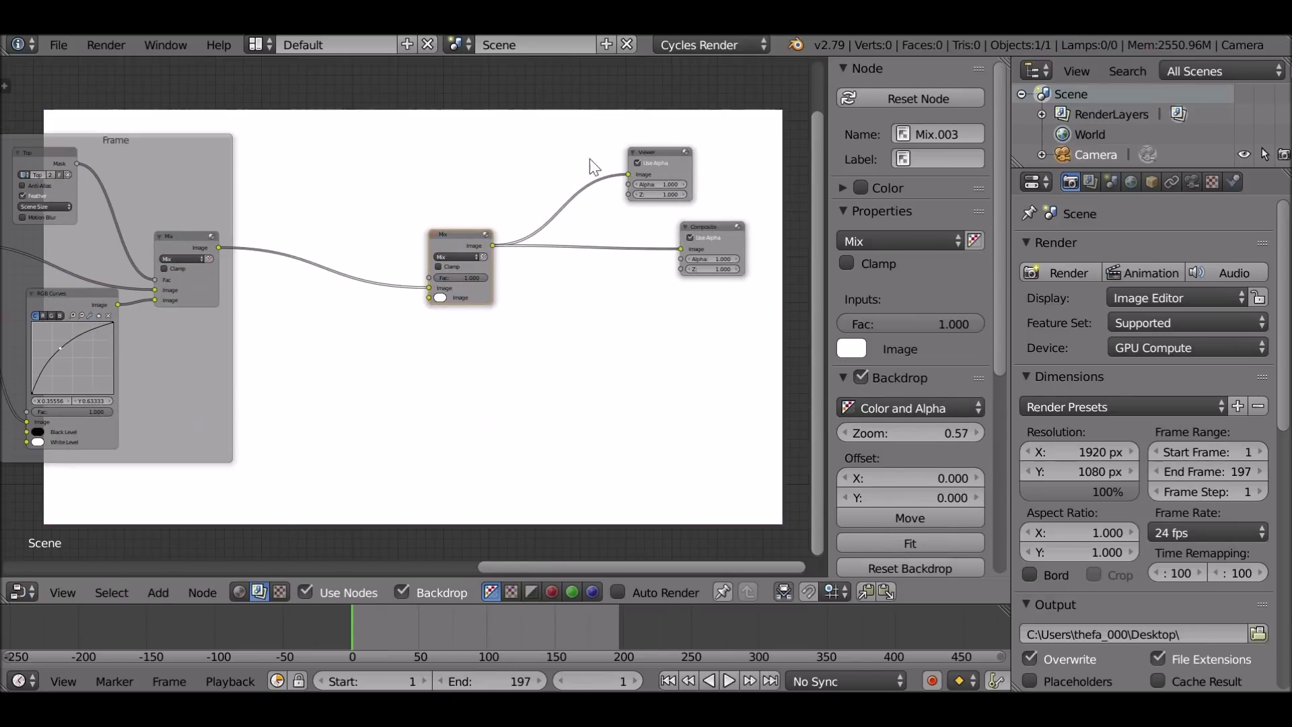
{"action": "left_click_drag", "start_coordinate": [457, 236], "coordinate": [491, 219]}
Move the bar-footage Movie Clip node from the far left to beside the new Mix.
{"action": "scroll", "coordinate": [325, 266], "scroll_direction": "down", "scroll_amount": 2}
{"action": "middle_click_drag", "start_coordinate": [316, 271], "coordinate": [490, 249]}
{"action": "scroll", "coordinate": [334, 260], "scroll_direction": "down", "scroll_amount": 4}
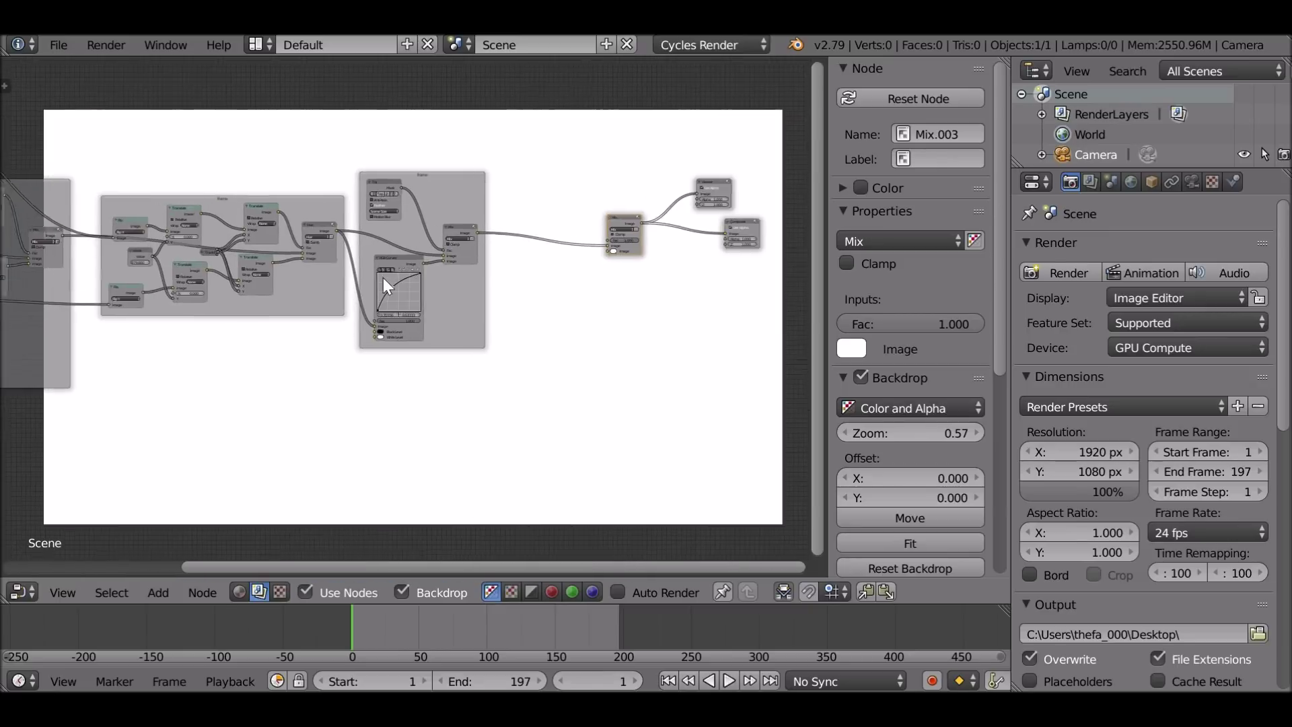
{"action": "scroll", "coordinate": [269, 277], "scroll_direction": "down", "scroll_amount": 5}
{"action": "middle_click_drag", "start_coordinate": [265, 280], "coordinate": [303, 270]}
{"action": "left_click_drag", "start_coordinate": [111, 232], "coordinate": [116, 240]}
{"action": "scroll", "coordinate": [116, 240], "scroll_direction": "up", "scroll_amount": 1}
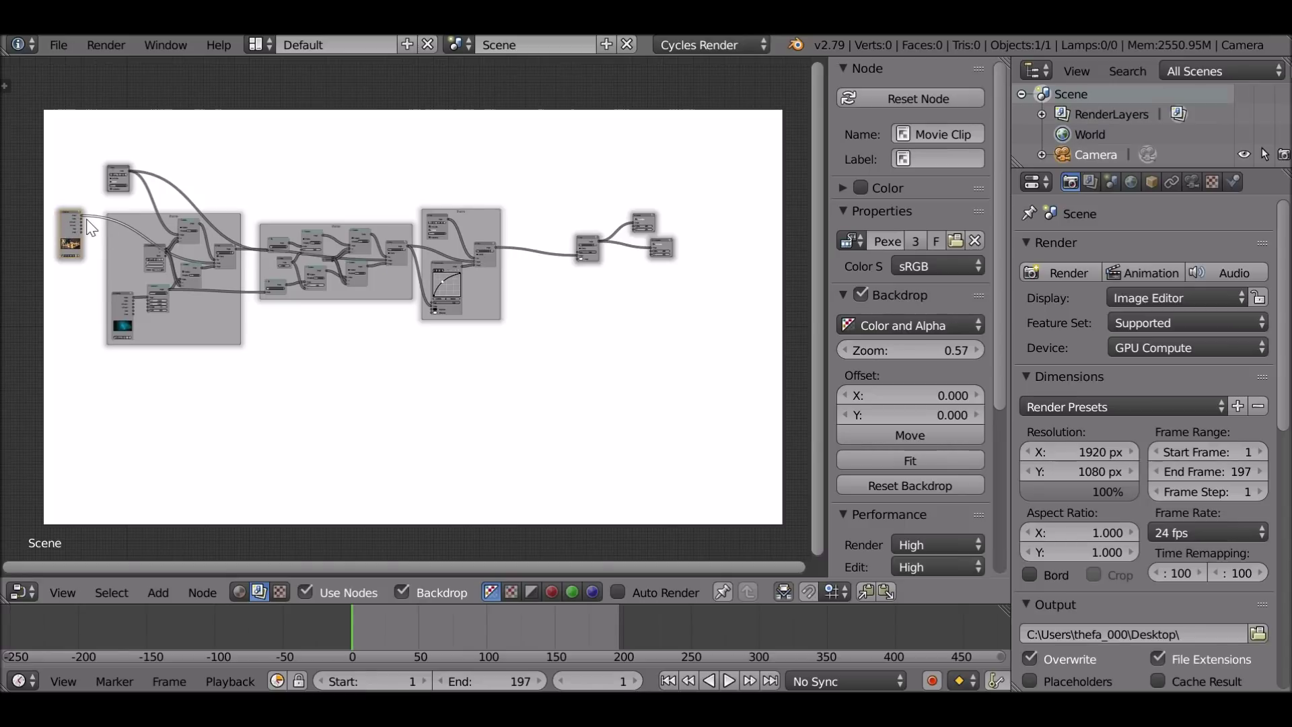
{"action": "left_click_drag", "start_coordinate": [75, 232], "coordinate": [567, 309]}
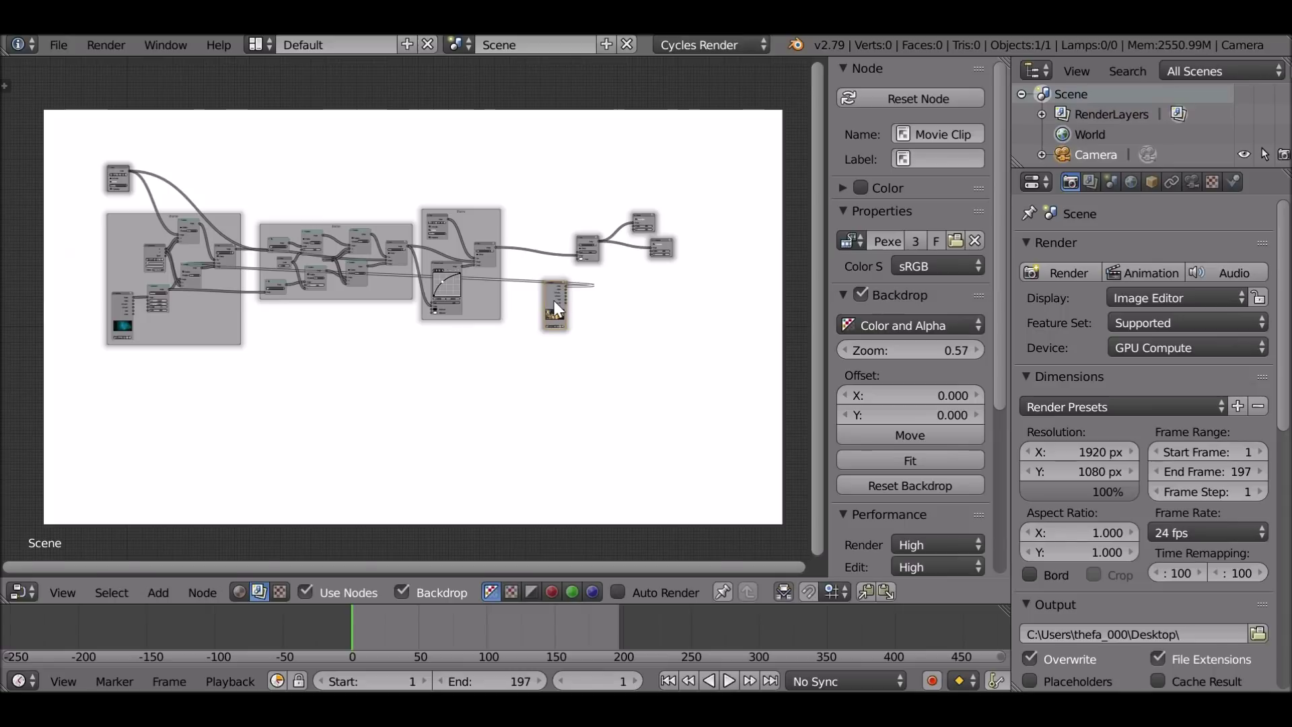
Move the Glass mask node to the top centre near the new Mix node.
{"action": "left_click", "coordinate": [116, 170]}
{"action": "left_click_drag", "start_coordinate": [118, 168], "coordinate": [507, 159]}
{"action": "middle_click_drag", "start_coordinate": [530, 217], "coordinate": [379, 193]}
{"action": "scroll", "coordinate": [408, 179], "scroll_direction": "up", "scroll_amount": 4}
{"action": "scroll", "coordinate": [379, 192], "scroll_direction": "up", "scroll_amount": 5}
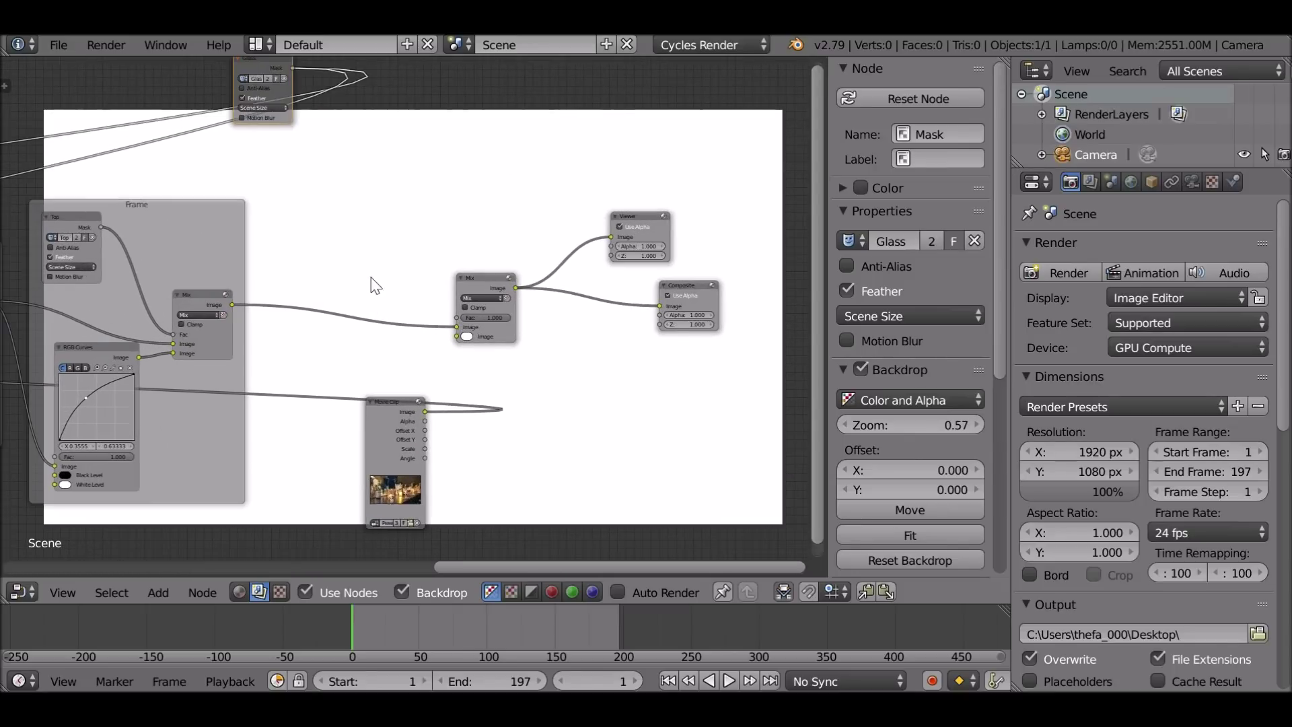
Link the bar footage to the Mix's second Image input and the Glass mask to its Fac.
{"action": "left_click_drag", "start_coordinate": [407, 398], "coordinate": [463, 335]}
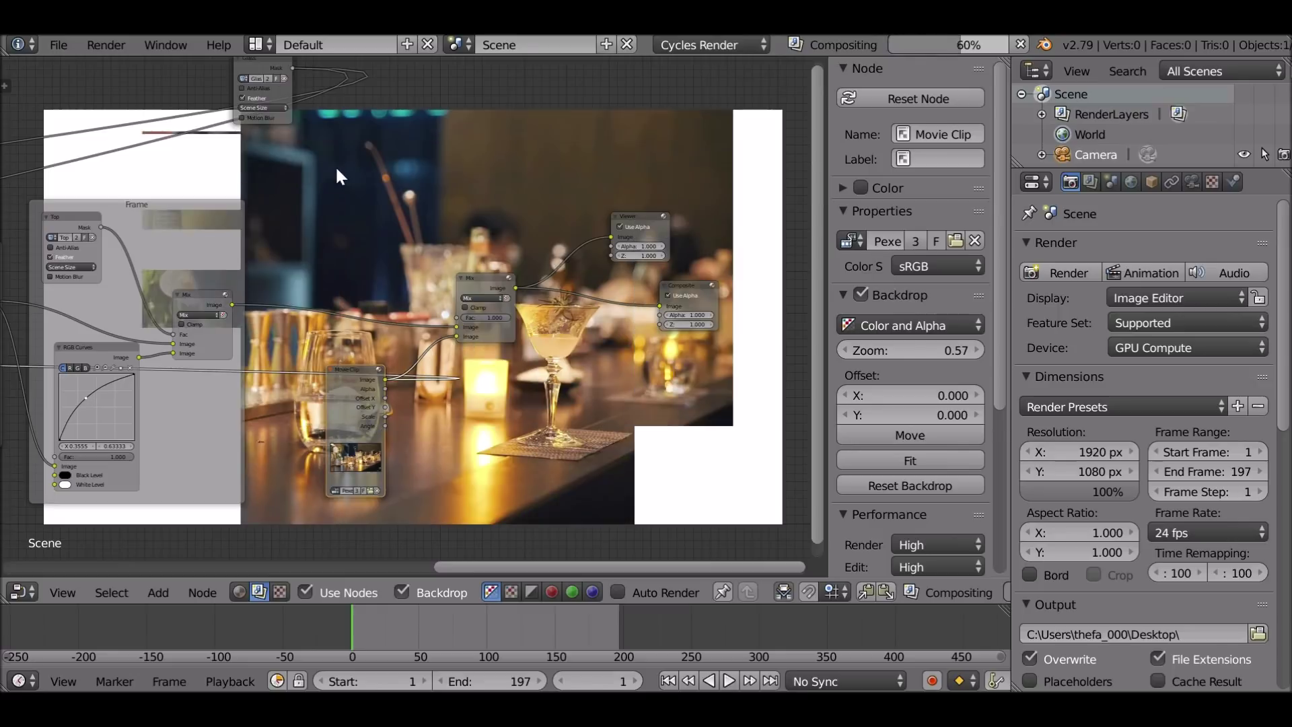
{"action": "middle_click_drag", "start_coordinate": [304, 145], "coordinate": [293, 214]}
{"action": "left_click_drag", "start_coordinate": [281, 137], "coordinate": [450, 385]}
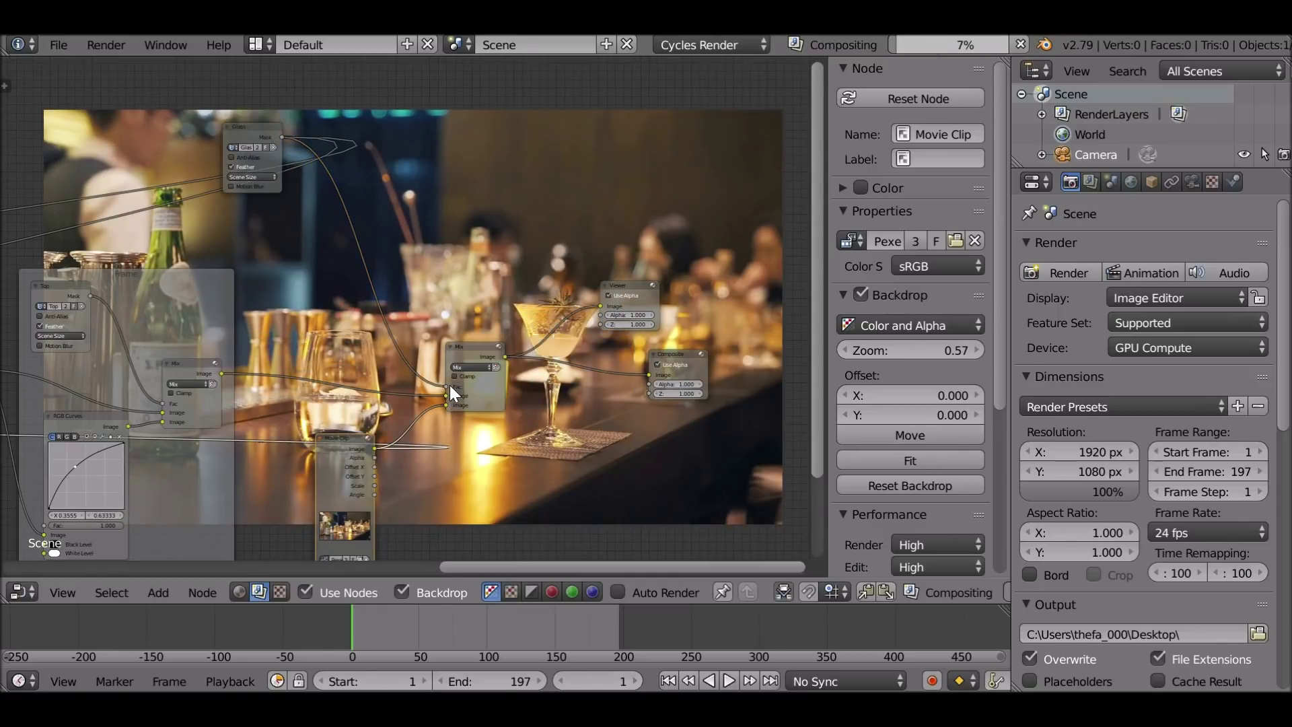
{"action": "middle_click_drag", "start_coordinate": [449, 385], "coordinate": [208, 178]}
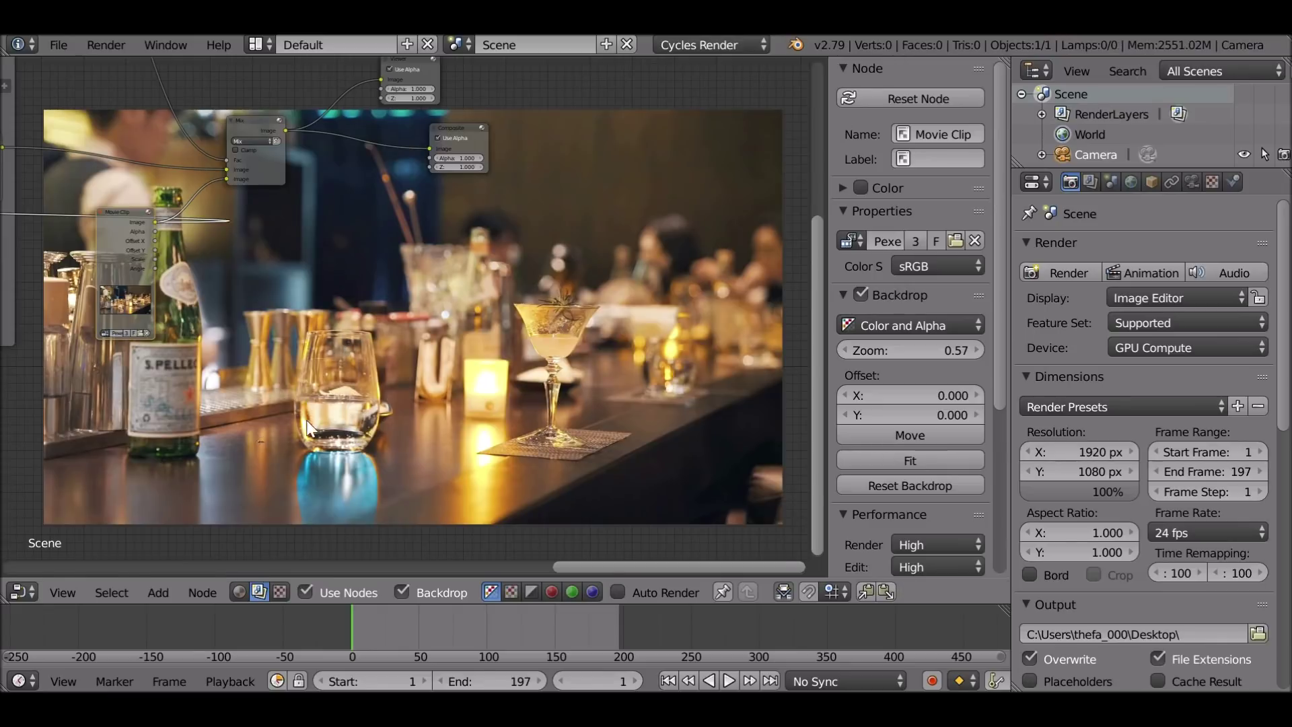
Move the Glass mask and clip nodes to the far left and select the final Mix.
{"action": "scroll", "coordinate": [161, 182], "scroll_direction": "down", "scroll_amount": 2}
{"action": "middle_click_drag", "start_coordinate": [189, 197], "coordinate": [380, 242]}
{"action": "scroll", "coordinate": [374, 208], "scroll_direction": "down", "scroll_amount": 6}
{"action": "left_click", "coordinate": [322, 136]}
{"action": "scroll", "coordinate": [313, 164], "scroll_direction": "down", "scroll_amount": 3}
{"action": "middle_click_drag", "start_coordinate": [396, 225], "coordinate": [464, 228]}
{"action": "key", "text": "g"}
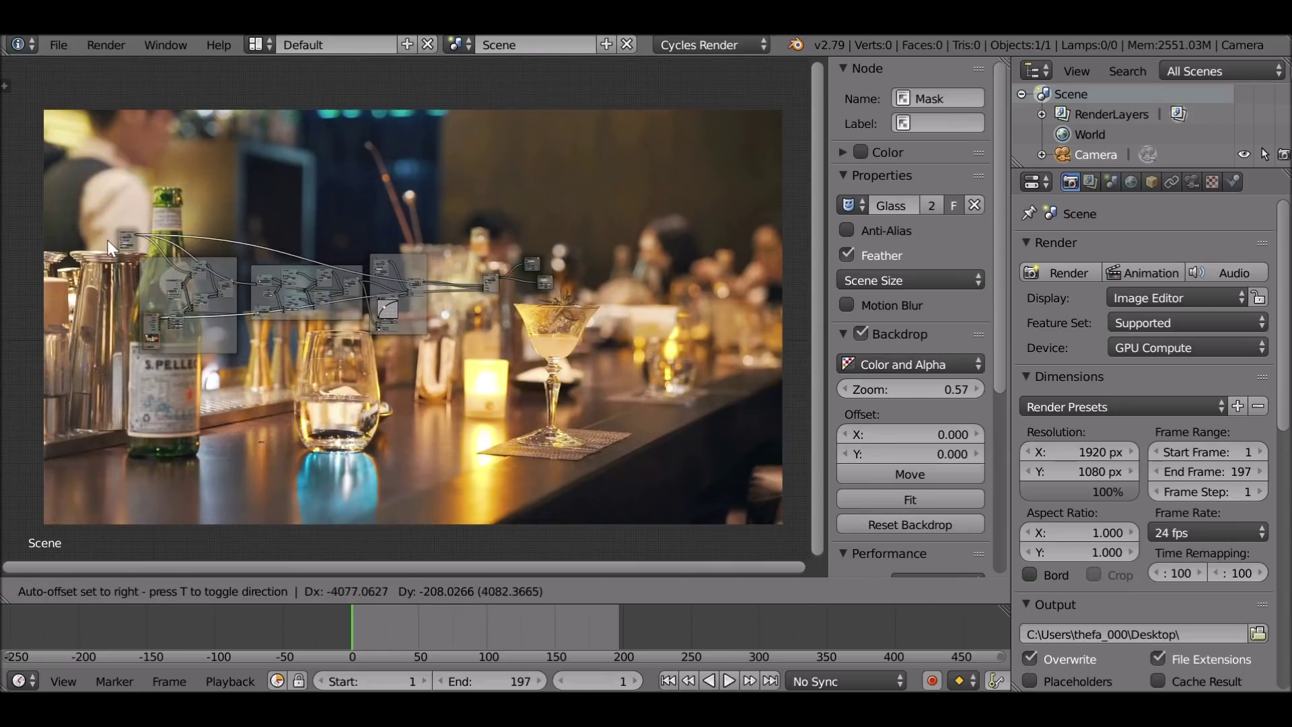
{"action": "left_click", "coordinate": [40, 242]}
{"action": "scroll", "coordinate": [374, 249], "scroll_direction": "up", "scroll_amount": 3}
{"action": "scroll", "coordinate": [374, 248], "scroll_direction": "up", "scroll_amount": 4}
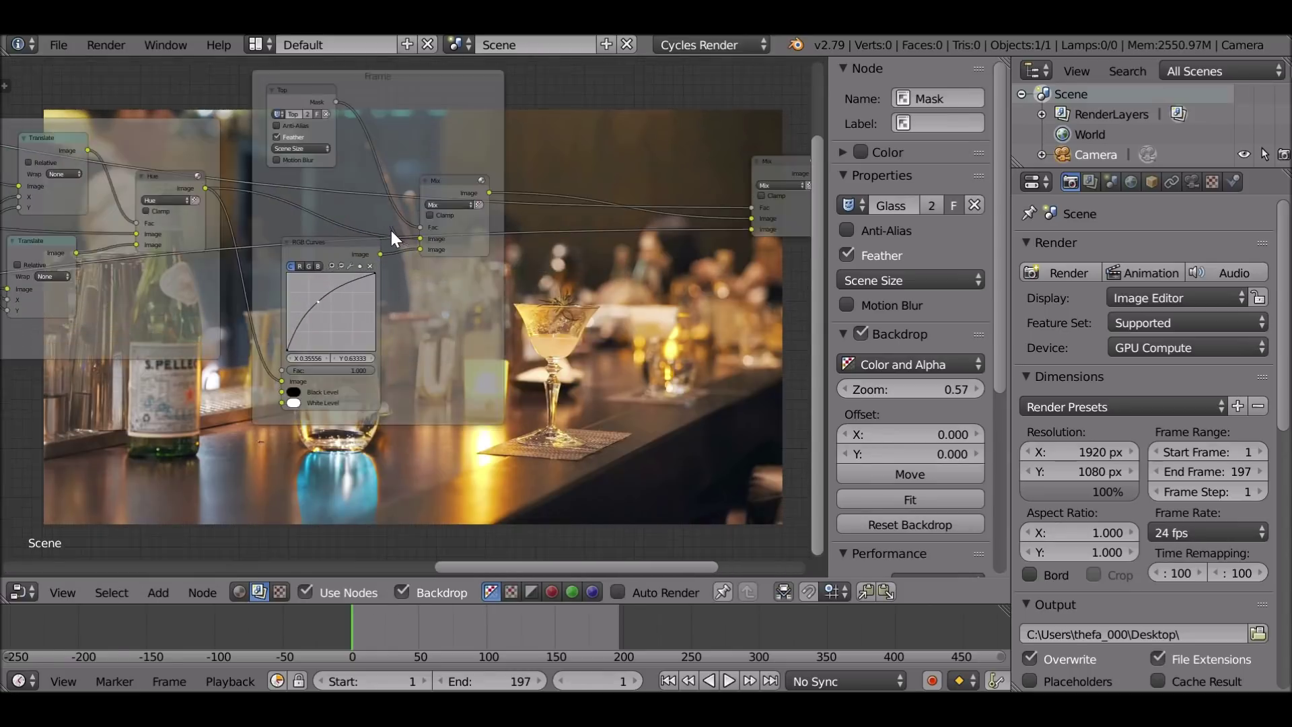
{"action": "left_click_drag", "start_coordinate": [250, 198], "coordinate": [237, 220]}
{"action": "scroll", "coordinate": [343, 241], "scroll_direction": "up", "scroll_amount": 1}
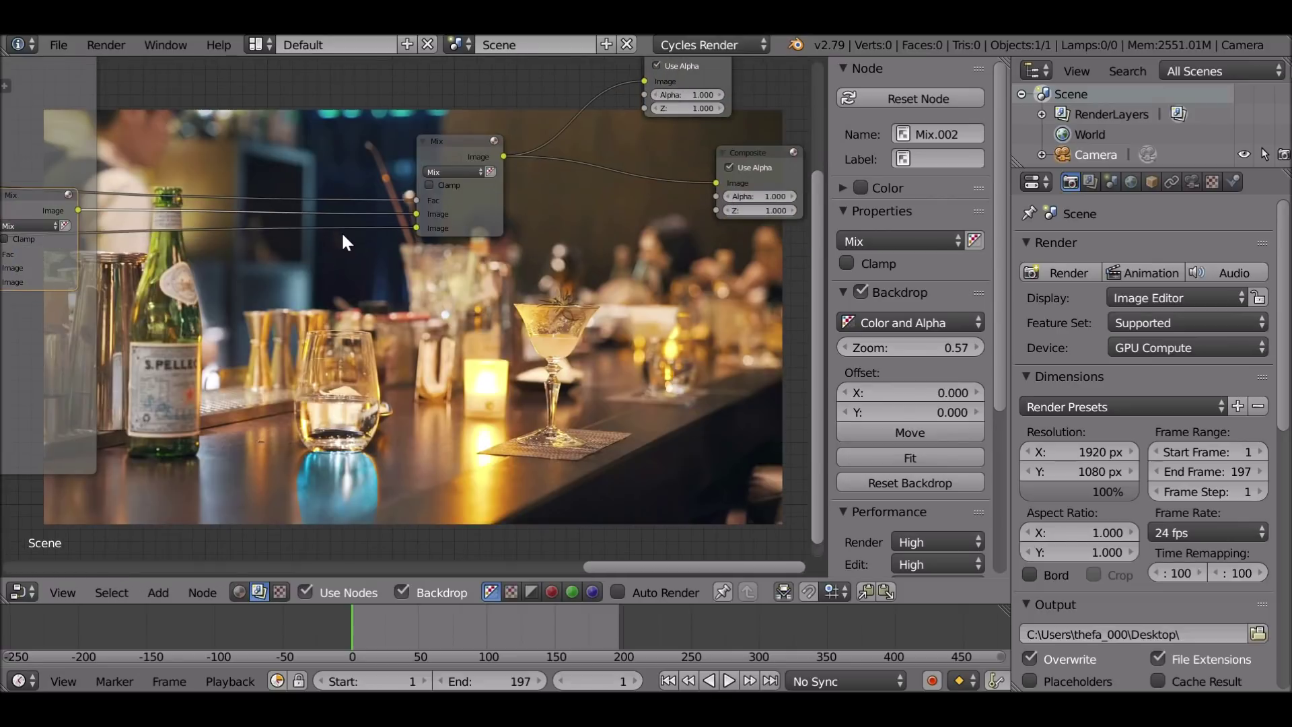
Set the final Mix node's blend type to Dodge with Clamp on.
{"action": "left_click", "coordinate": [446, 173]}
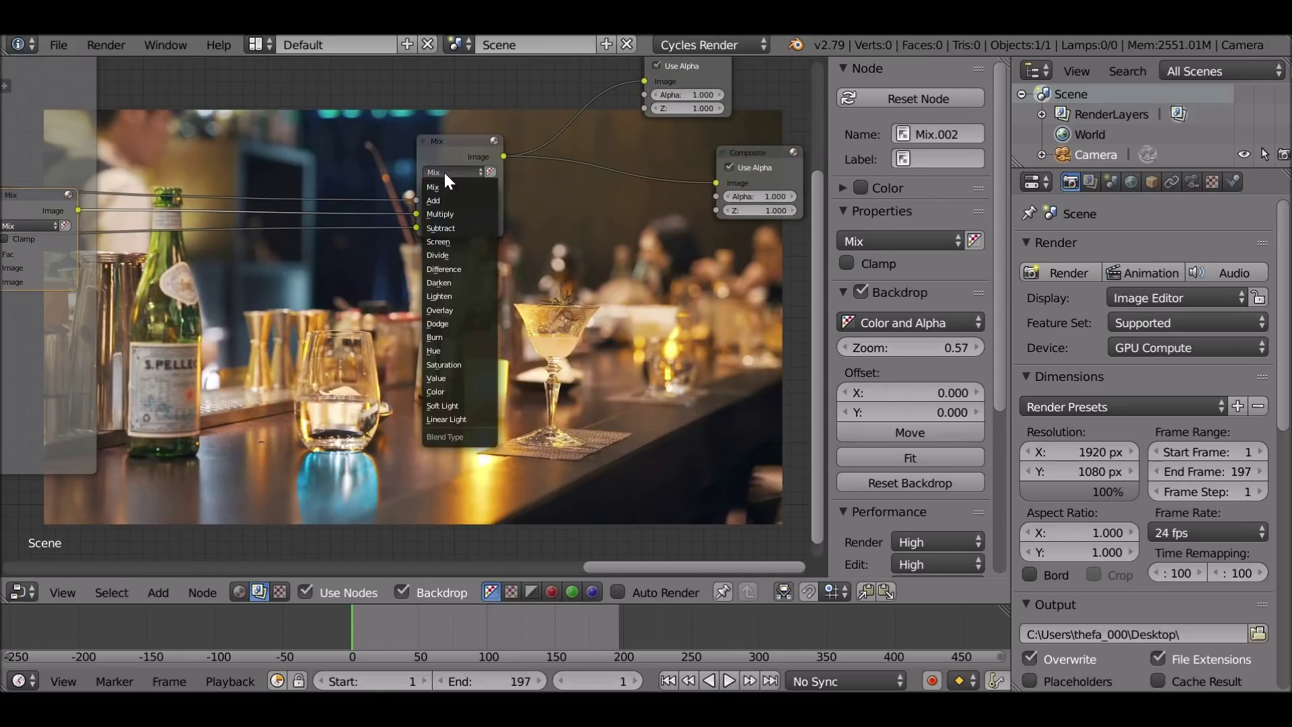
{"action": "left_click", "coordinate": [447, 322]}
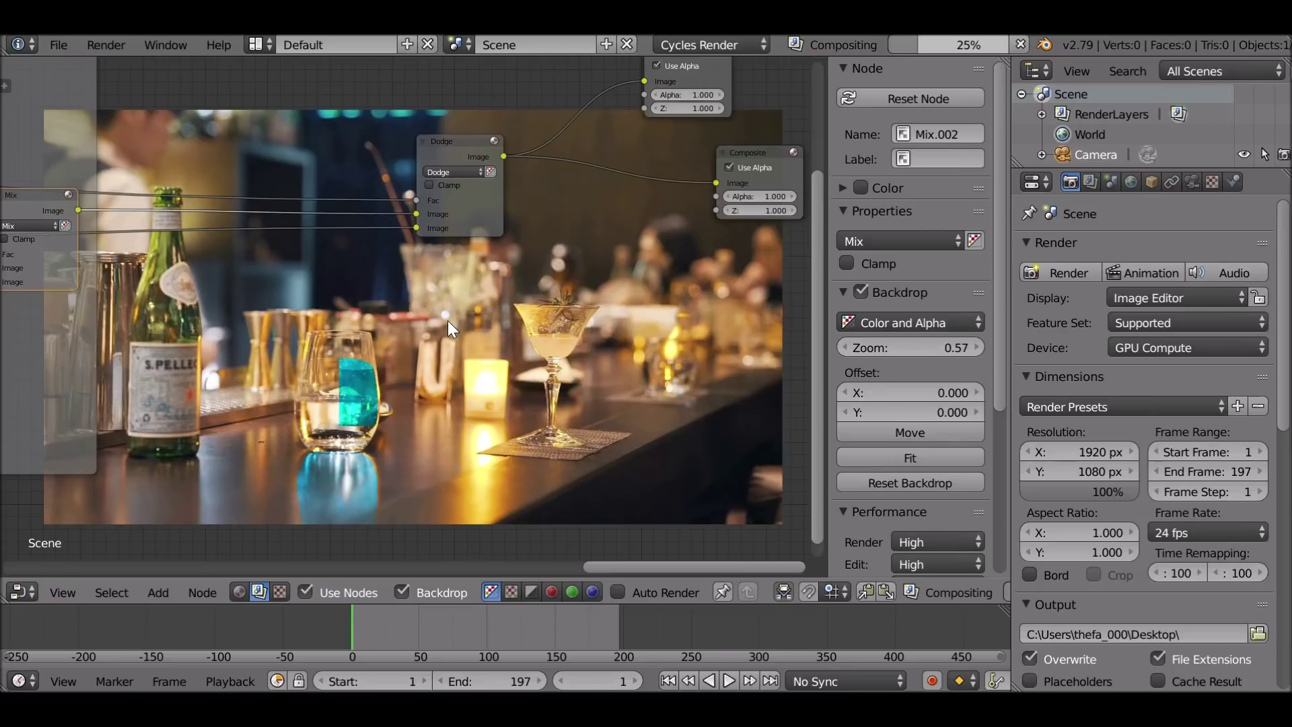
{"action": "left_click", "coordinate": [448, 171]}
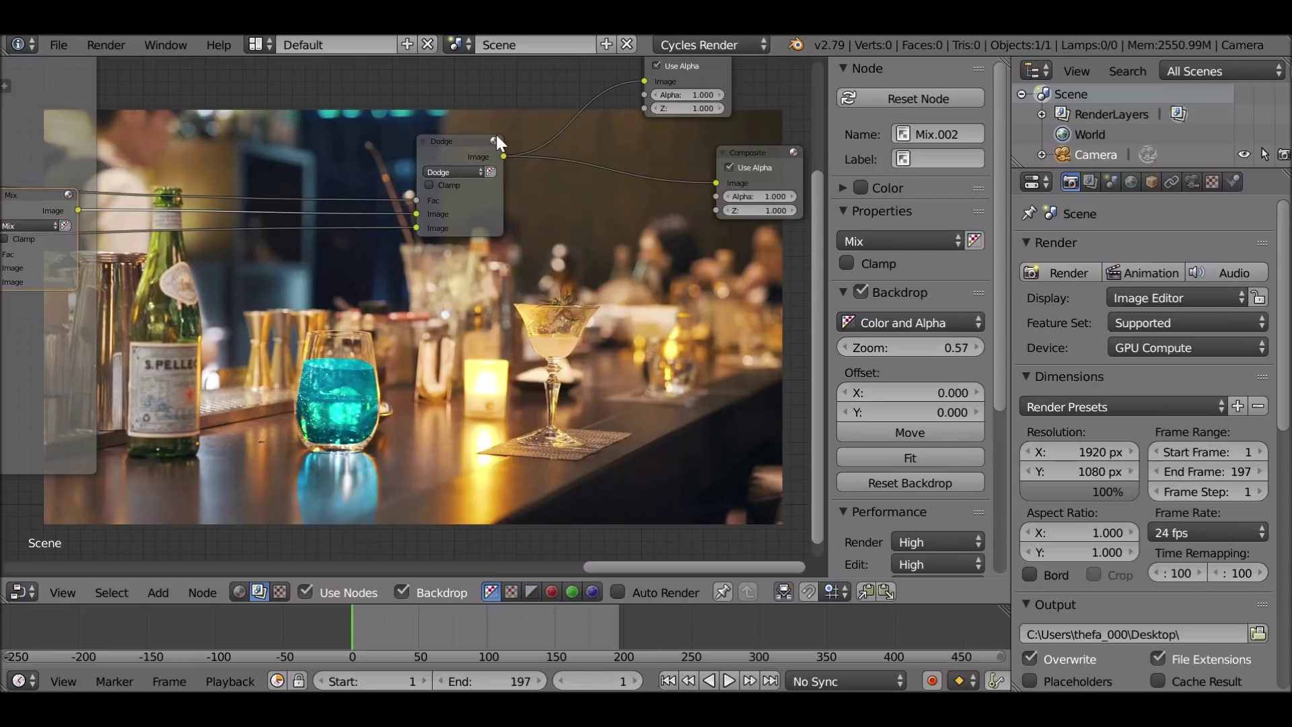
{"action": "left_click", "coordinate": [458, 182]}
Turn on Clamp on the Hue mix node among the framed nodes.
{"action": "scroll", "coordinate": [98, 250], "scroll_direction": "down", "scroll_amount": 1}
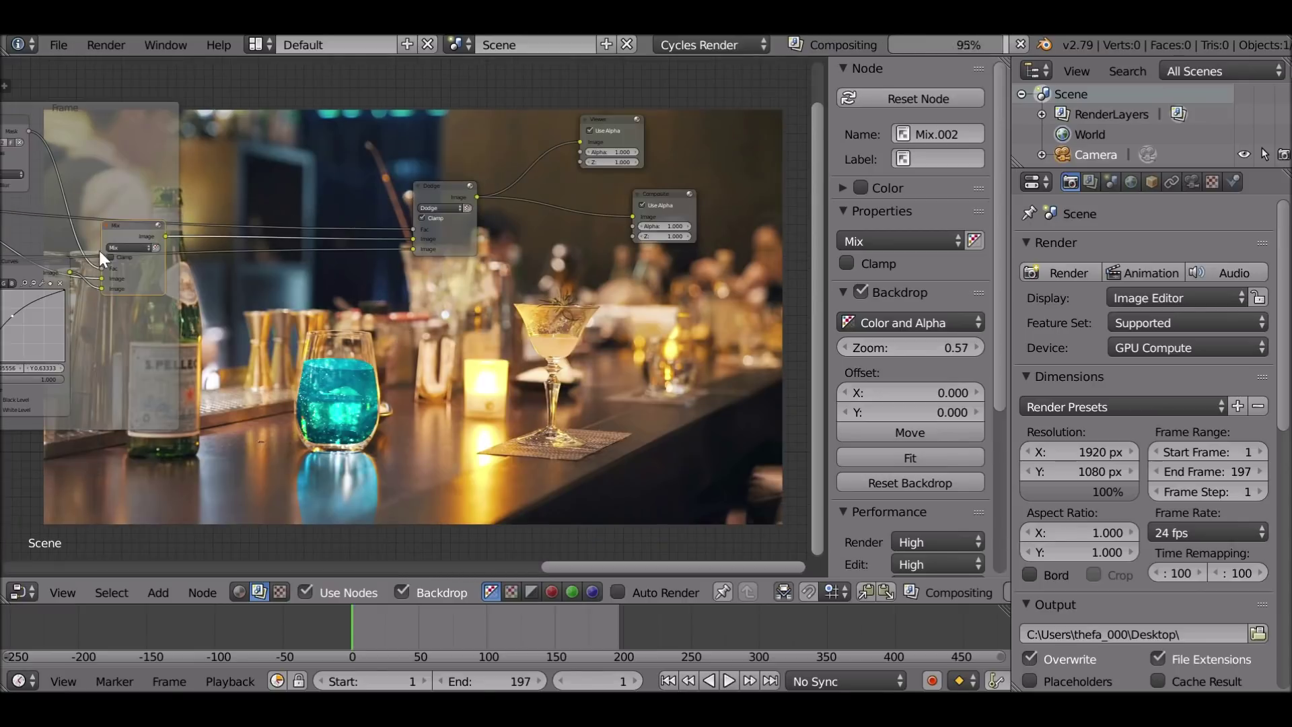
{"action": "middle_click_drag", "start_coordinate": [86, 249], "coordinate": [459, 195]}
{"action": "scroll", "coordinate": [389, 187], "scroll_direction": "up", "scroll_amount": 1}
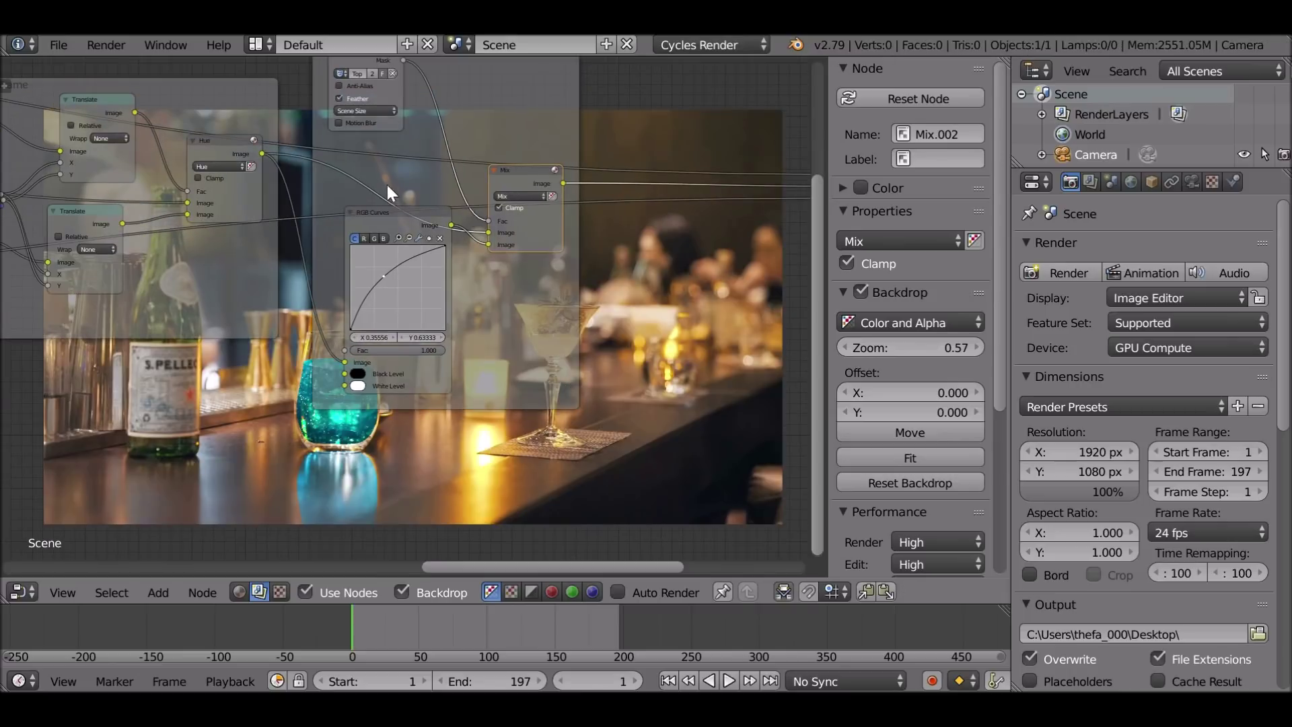
{"action": "middle_click_drag", "start_coordinate": [371, 136], "coordinate": [481, 182]}
{"action": "left_click", "coordinate": [339, 211]}
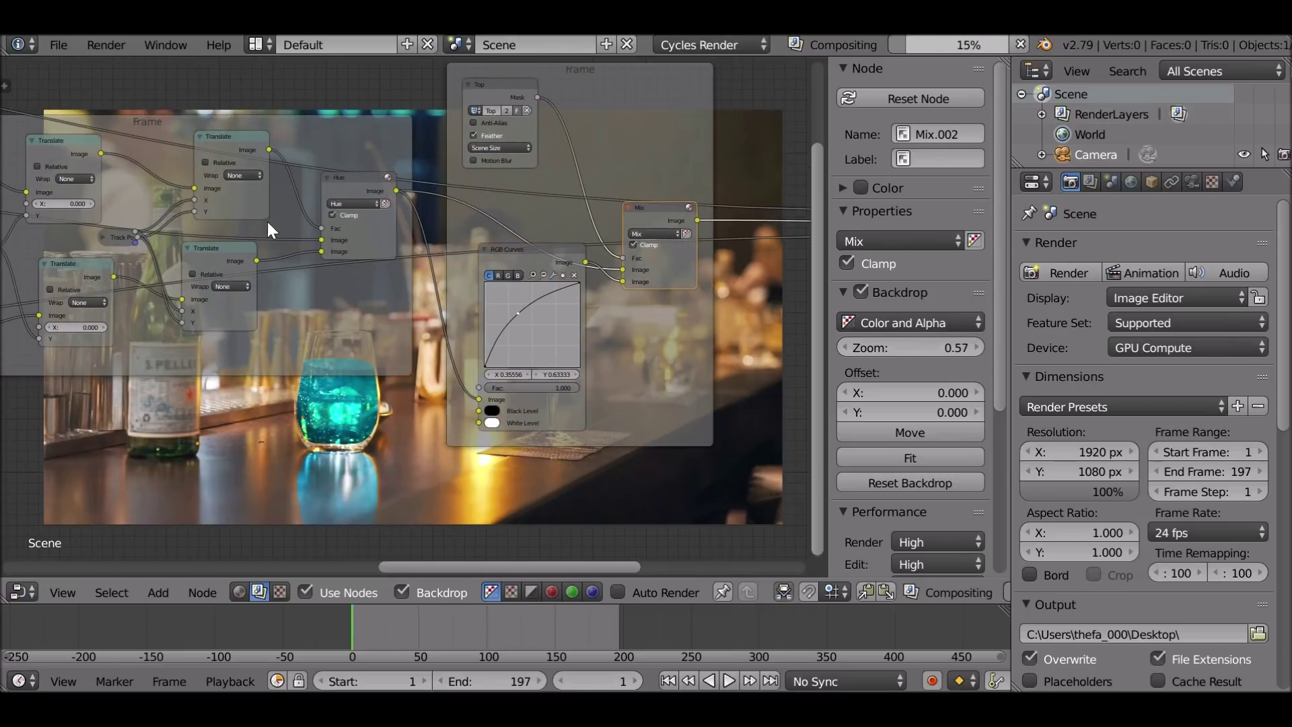
{"action": "middle_click_drag", "start_coordinate": [269, 223], "coordinate": [469, 220]}
{"action": "scroll", "coordinate": [469, 219], "scroll_direction": "down", "scroll_amount": 6}
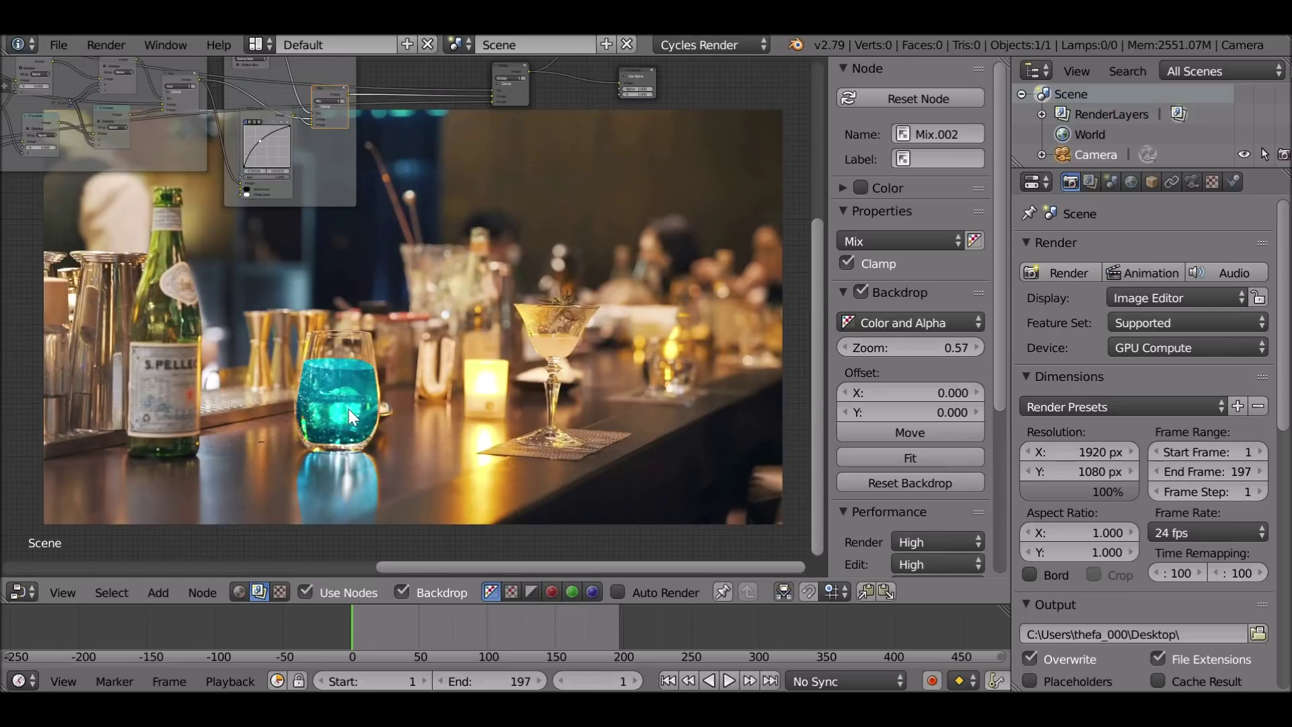
{"action": "scroll", "coordinate": [350, 409], "scroll_direction": "down", "scroll_amount": 1}
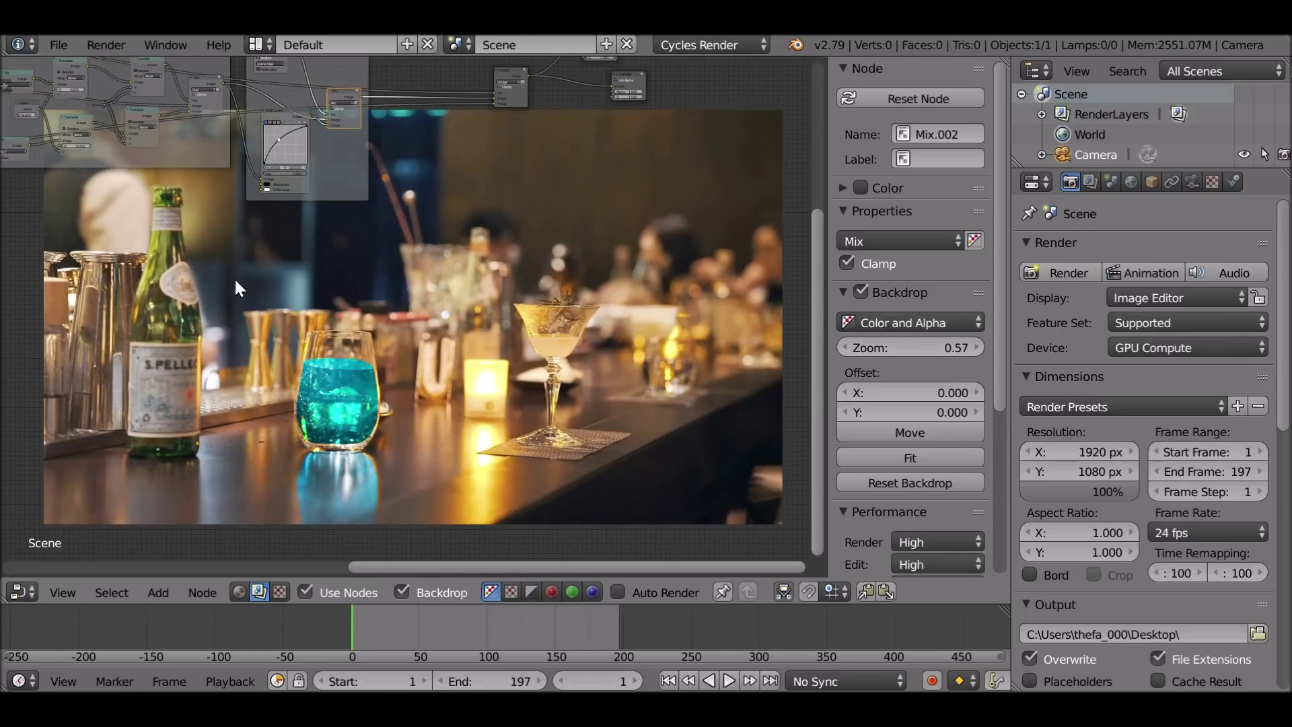
Fit the tree in view and place the Glass mask node at the top-left corner.
{"action": "key", "text": "Home"}
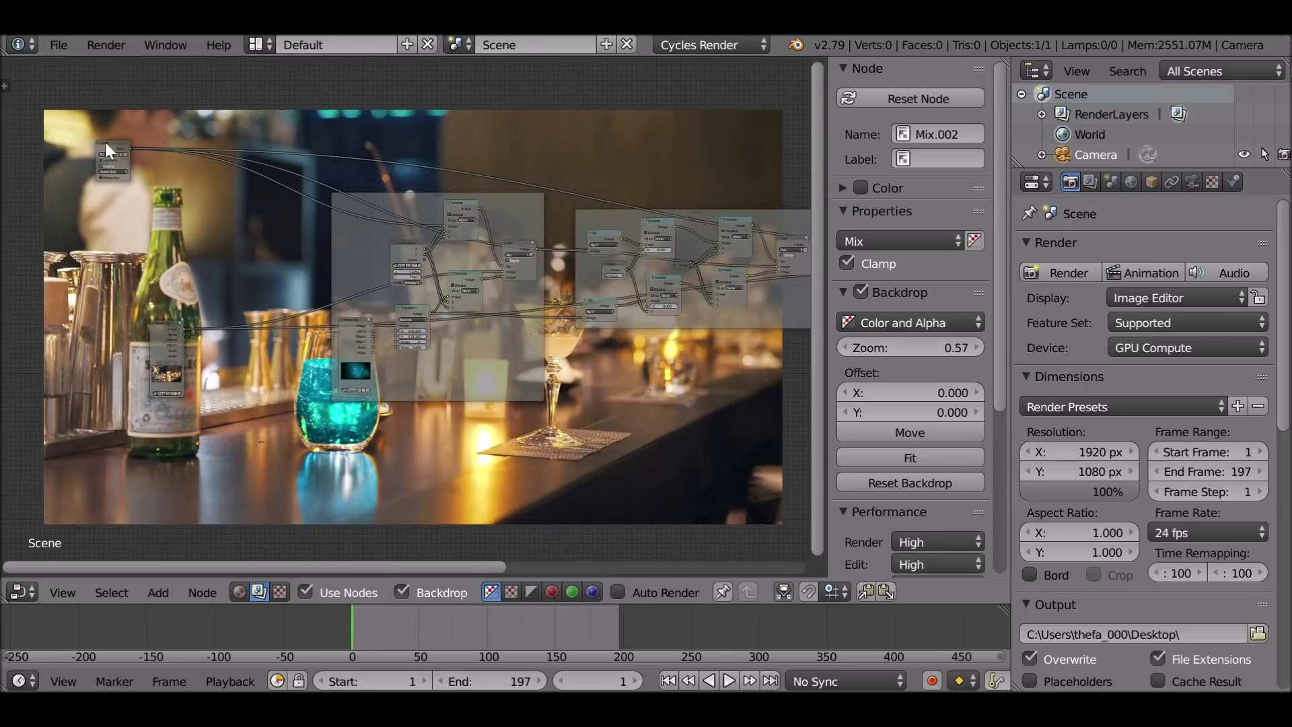
{"action": "left_click", "coordinate": [106, 150]}
{"action": "scroll", "coordinate": [393, 192], "scroll_direction": "up", "scroll_amount": 2}
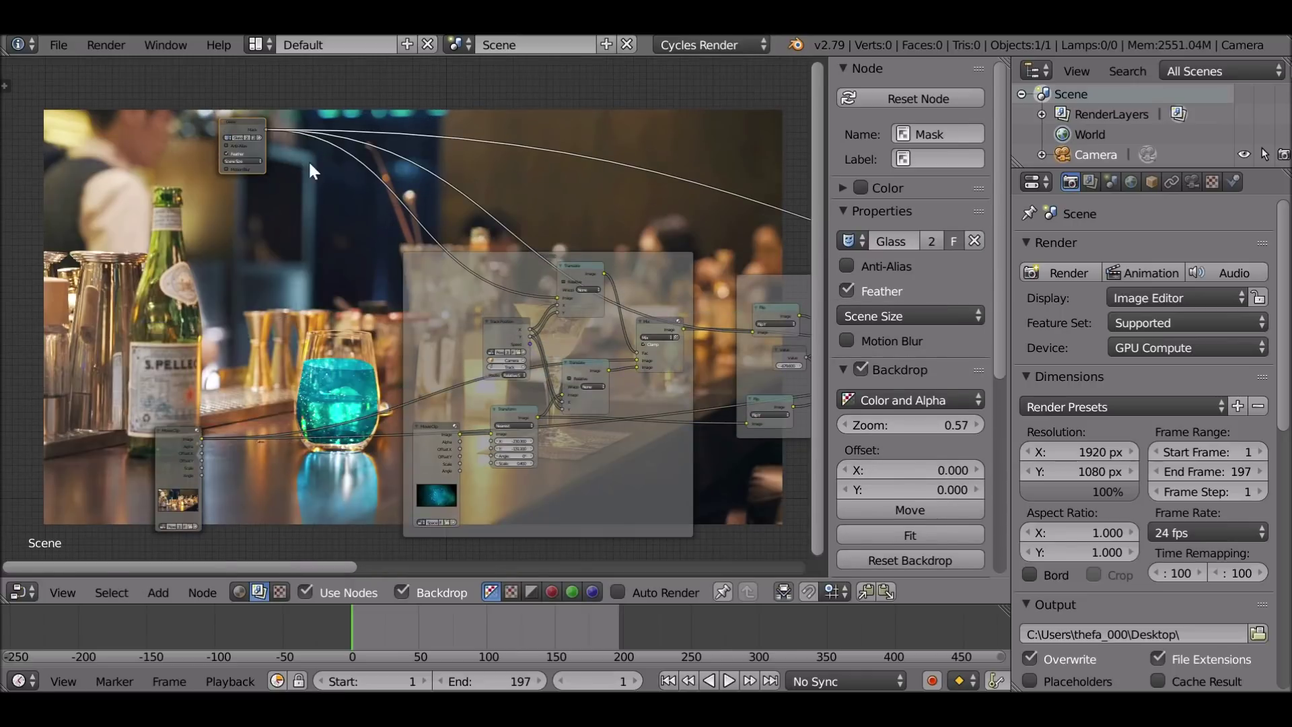
{"action": "left_click_drag", "start_coordinate": [253, 126], "coordinate": [278, 128]}
{"action": "middle_click_drag", "start_coordinate": [398, 224], "coordinate": [352, 198]}
{"action": "middle_click_drag", "start_coordinate": [288, 267], "coordinate": [338, 294]}
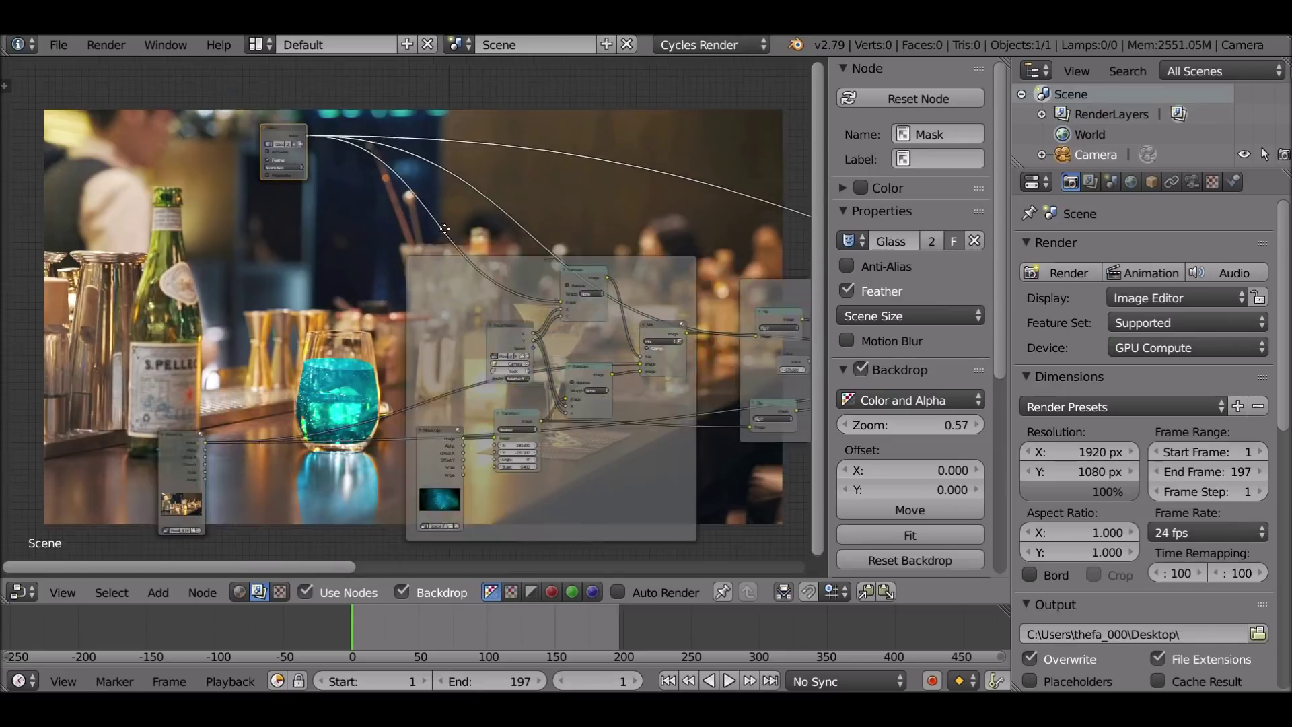
{"action": "scroll", "coordinate": [342, 299], "scroll_direction": "up", "scroll_amount": 2}
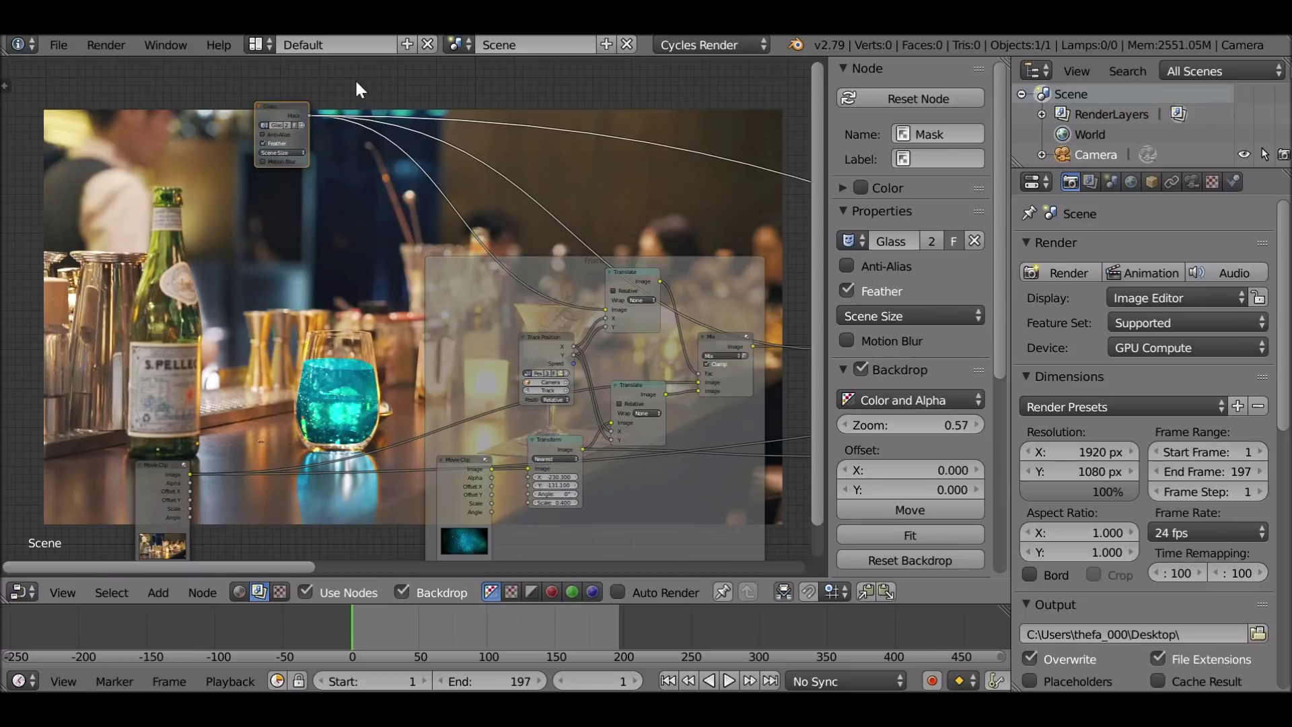
{"action": "right_click_drag", "start_coordinate": [356, 81], "coordinate": [345, 159], "text": "ctrl"}
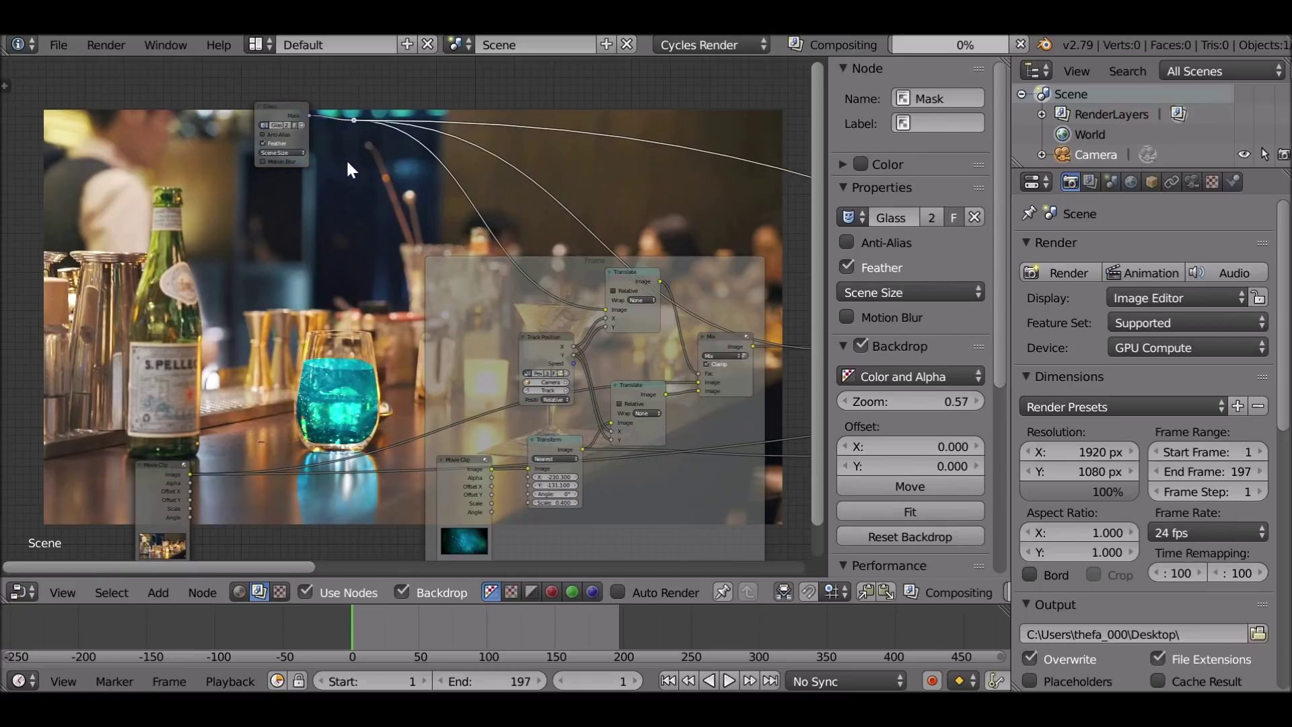
{"action": "scroll", "coordinate": [354, 179], "scroll_direction": "up", "scroll_amount": 2}
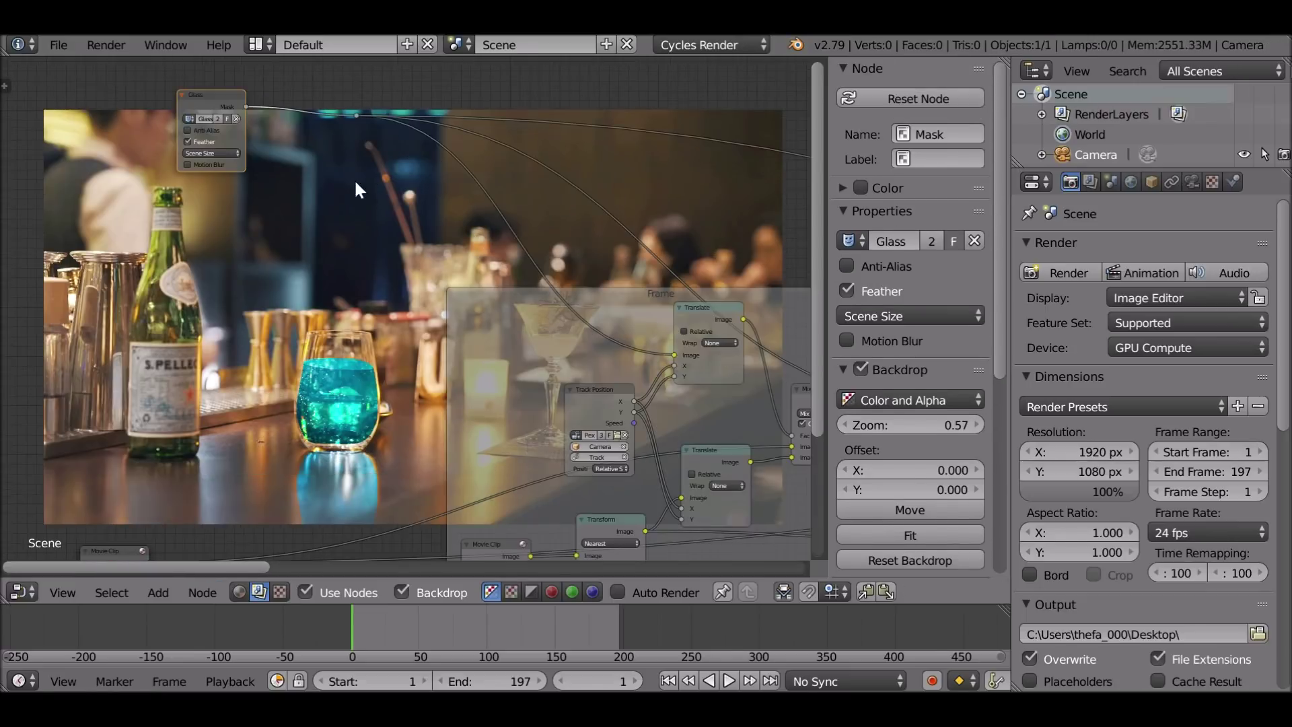
Insert a Blur filter node on the Glass mask link.
{"action": "key", "text": "shift+a"}
{"action": "mouse_move", "coordinate": [321, 178]}
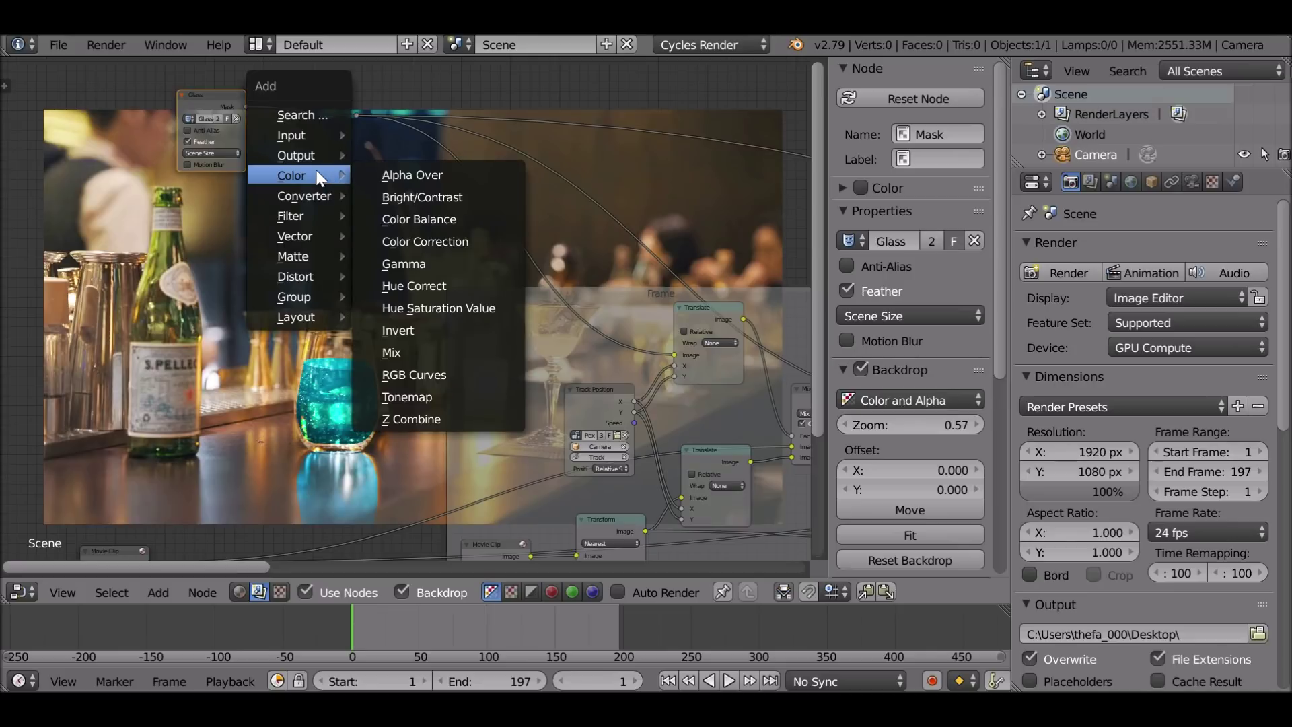
{"action": "mouse_move", "coordinate": [303, 216]}
{"action": "left_click", "coordinate": [396, 236]}
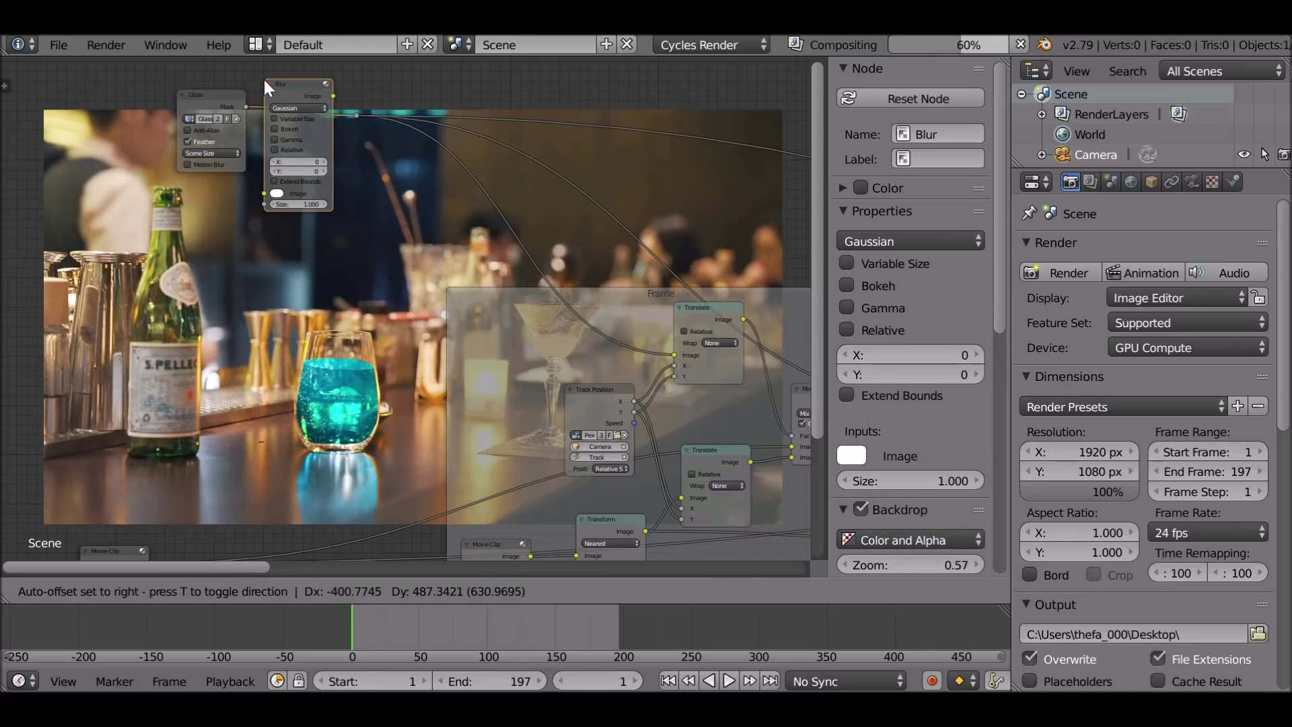
{"action": "left_click", "coordinate": [285, 78]}
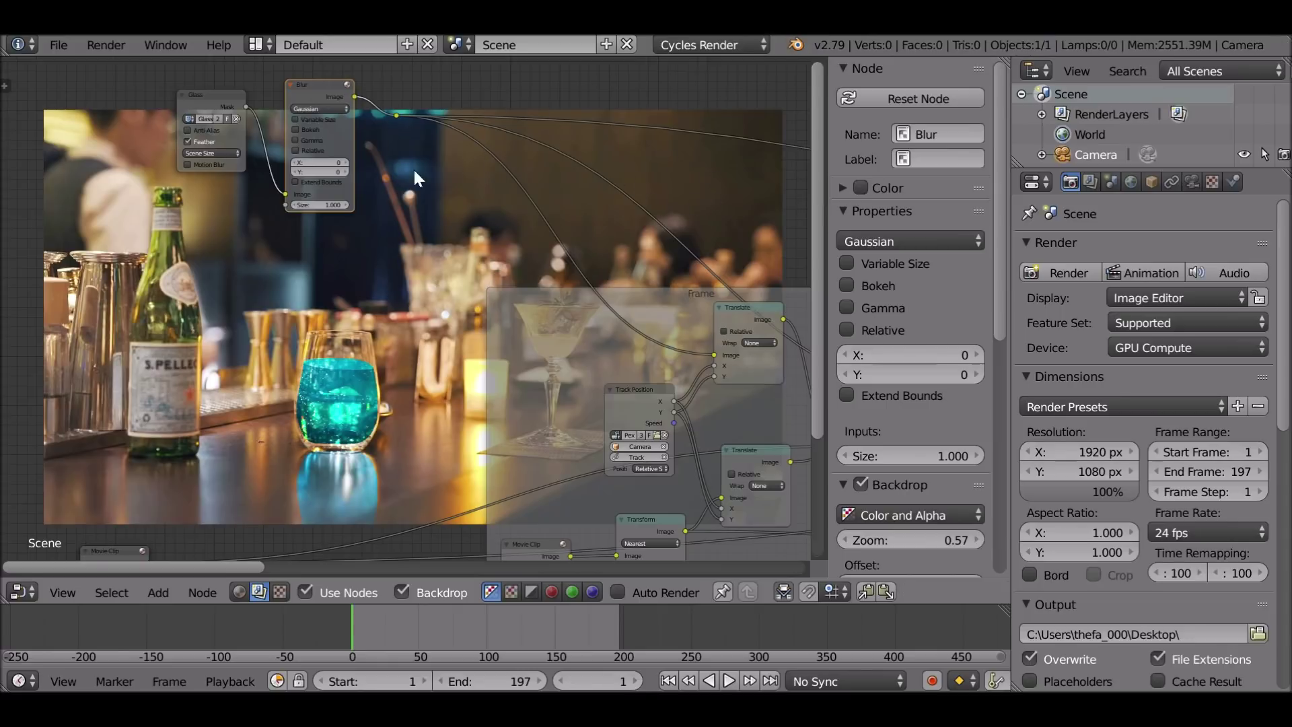
{"action": "scroll", "coordinate": [393, 225], "scroll_direction": "up", "scroll_amount": 2}
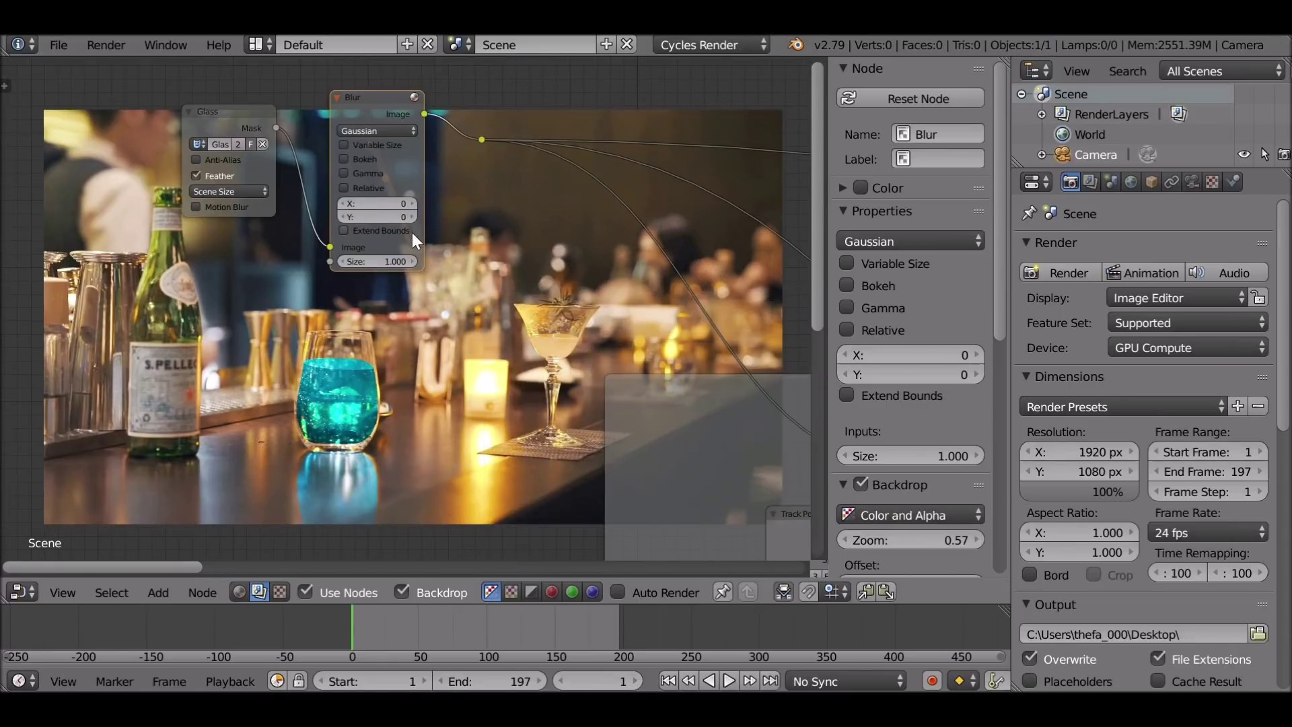
{"action": "middle_click_drag", "start_coordinate": [412, 232], "coordinate": [434, 293]}
{"action": "scroll", "coordinate": [434, 293], "scroll_direction": "up", "scroll_amount": 1}
{"action": "middle_click_drag", "start_coordinate": [337, 397], "coordinate": [287, 396]}
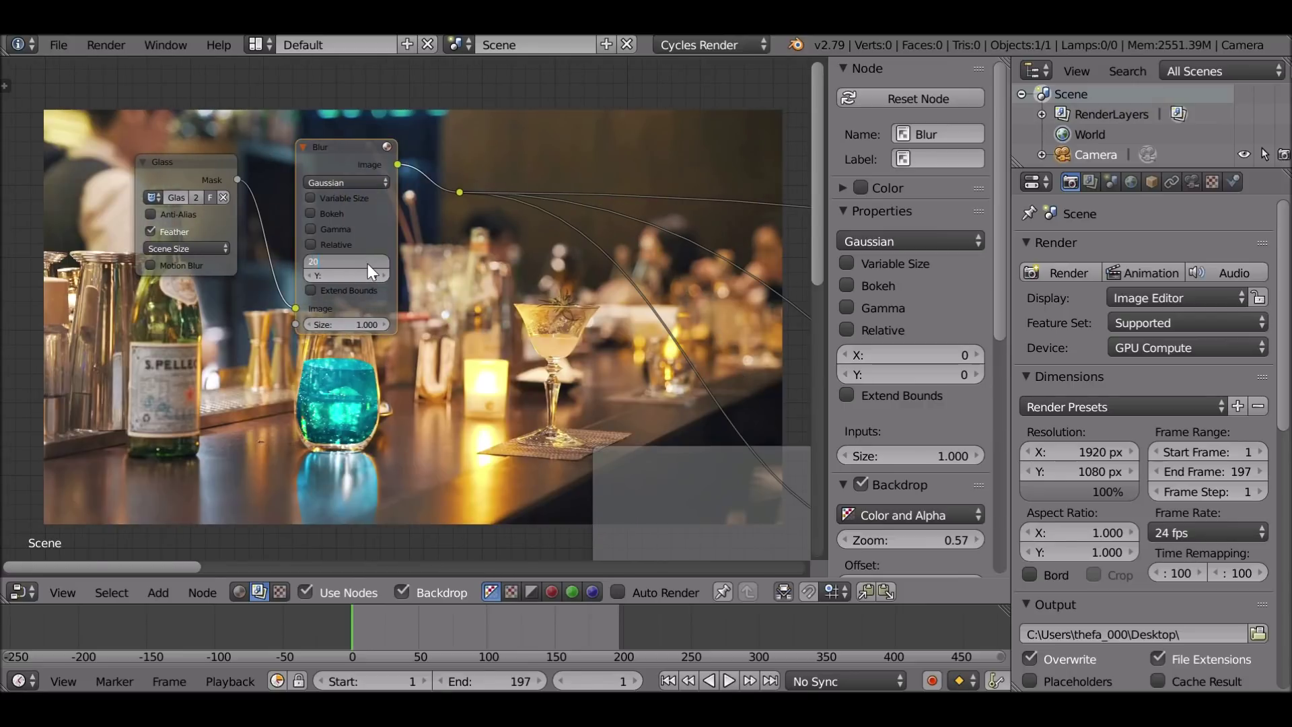
Set the blur to X 25, Y 15 and preview the composite at frame 127.
{"action": "key", "text": "Return"}
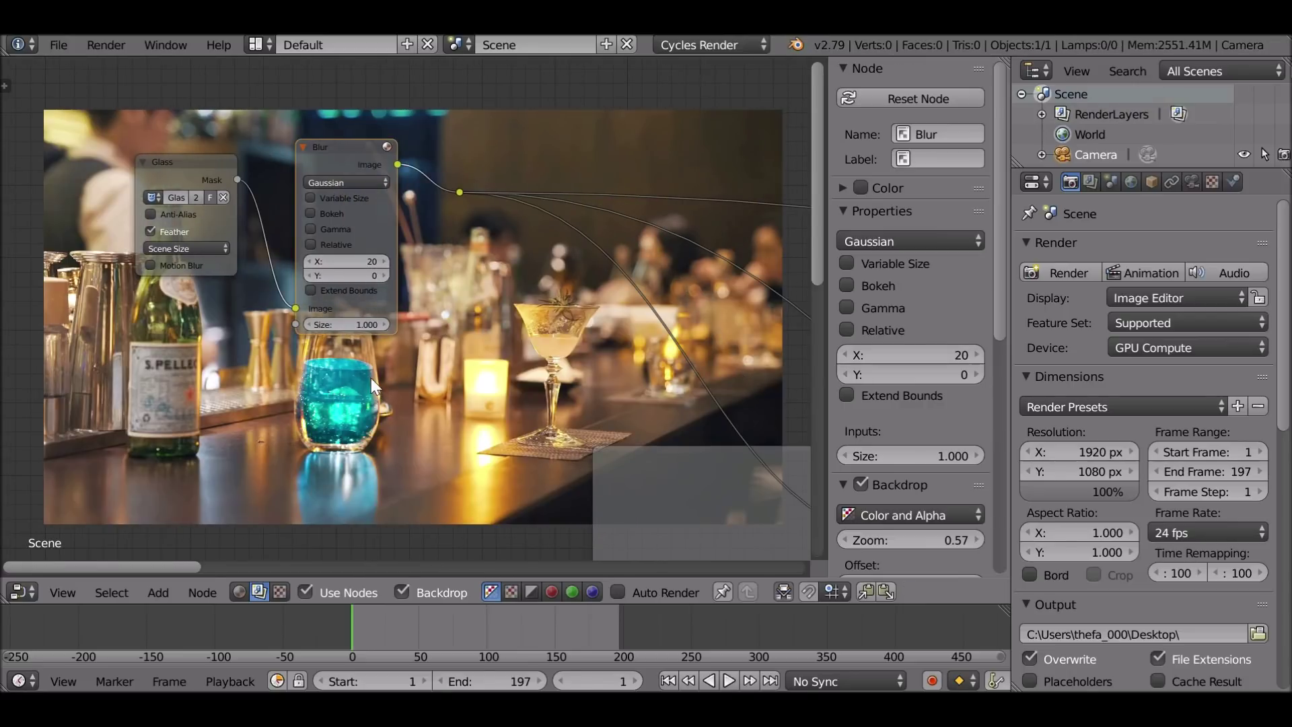
{"action": "left_click", "coordinate": [338, 274]}
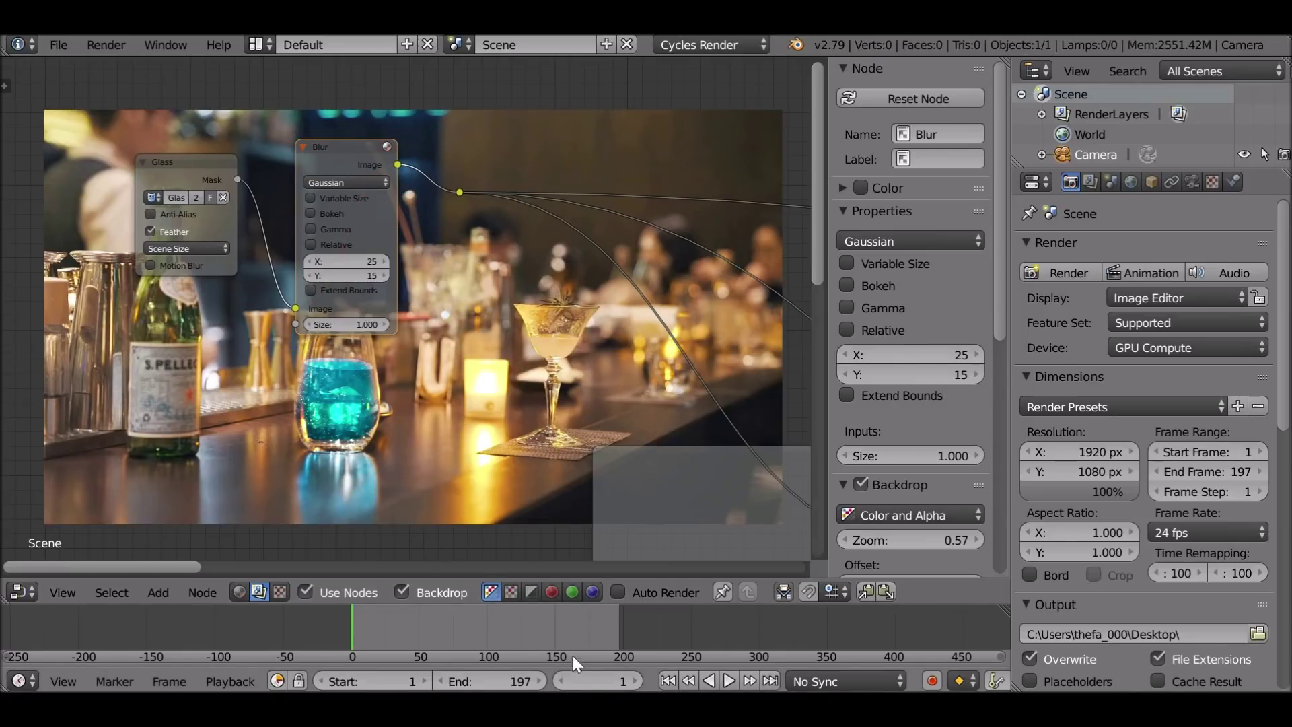
{"action": "left_click", "coordinate": [523, 611]}
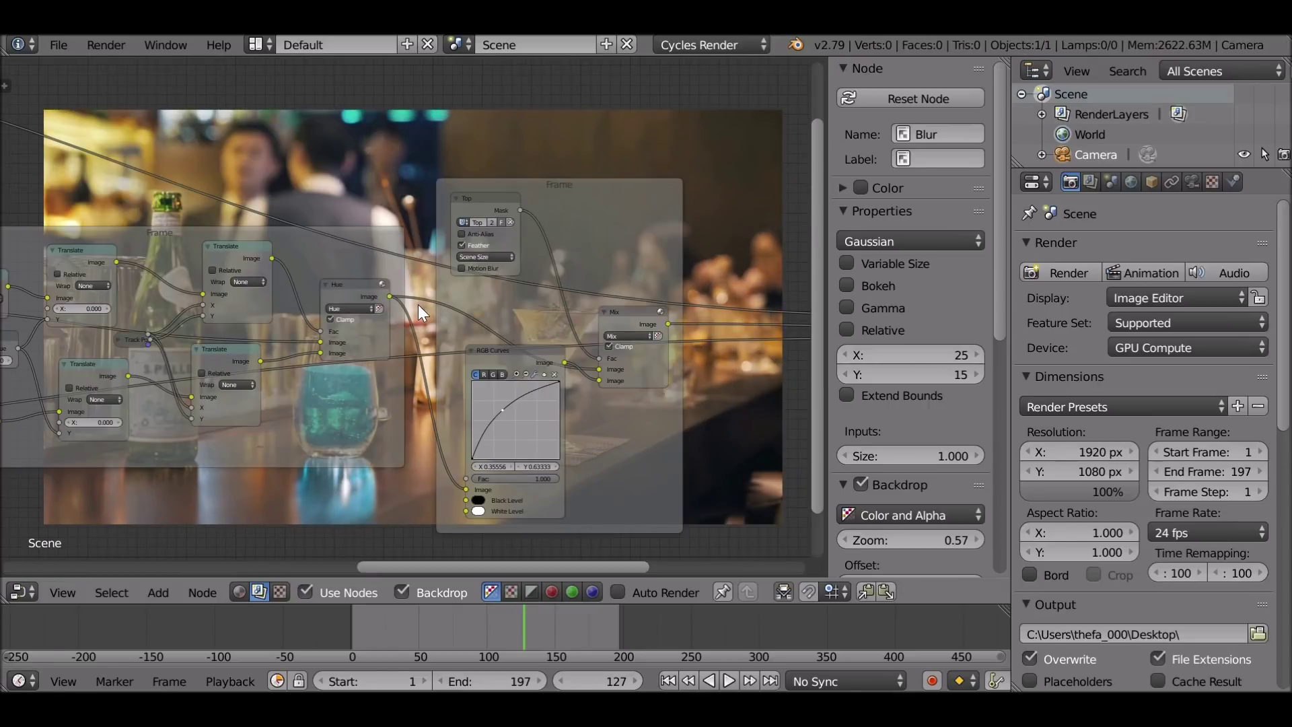
{"action": "middle_click_drag", "start_coordinate": [544, 256], "coordinate": [314, 263]}
{"action": "left_click_drag", "start_coordinate": [335, 193], "coordinate": [270, 196]}
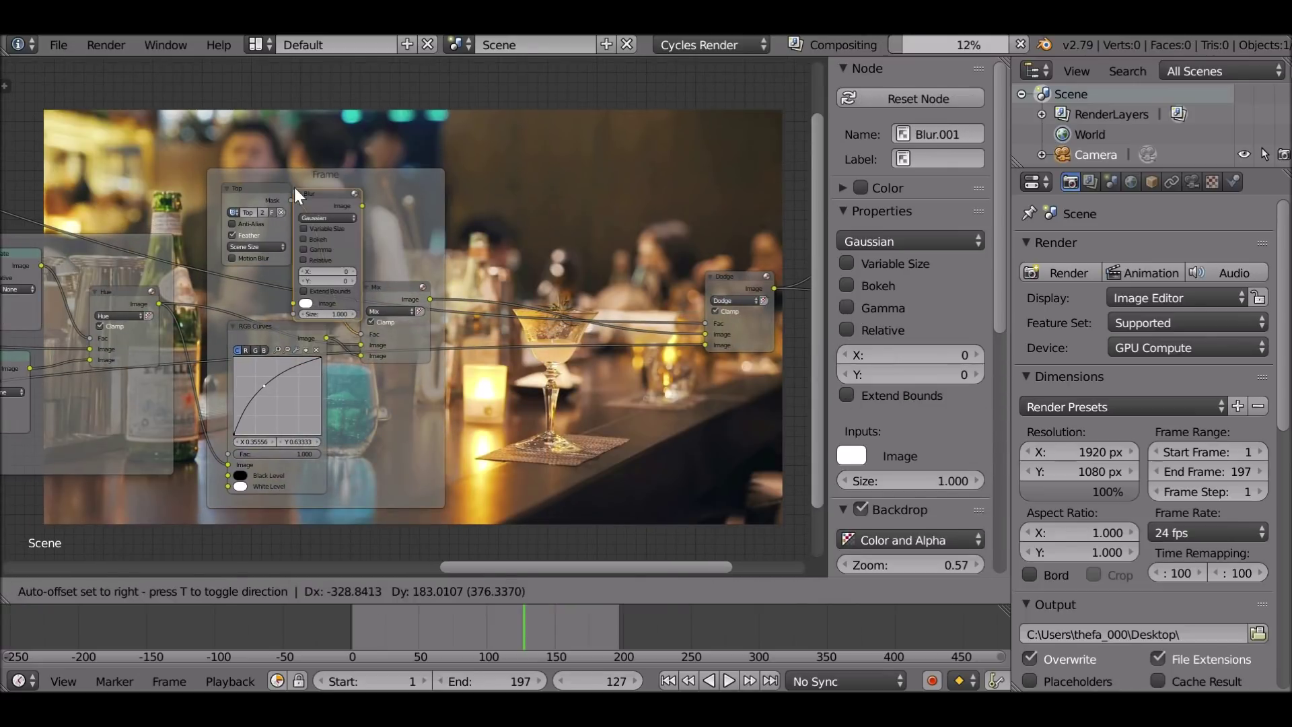
Drop a Blur node between the Top mask and its Mix, sized 5 by 5.
{"action": "left_click", "coordinate": [293, 187]}
{"action": "scroll", "coordinate": [334, 246], "scroll_direction": "up", "scroll_amount": 3}
{"action": "scroll", "coordinate": [334, 247], "scroll_direction": "up", "scroll_amount": 1}
{"action": "left_click", "coordinate": [358, 254]}
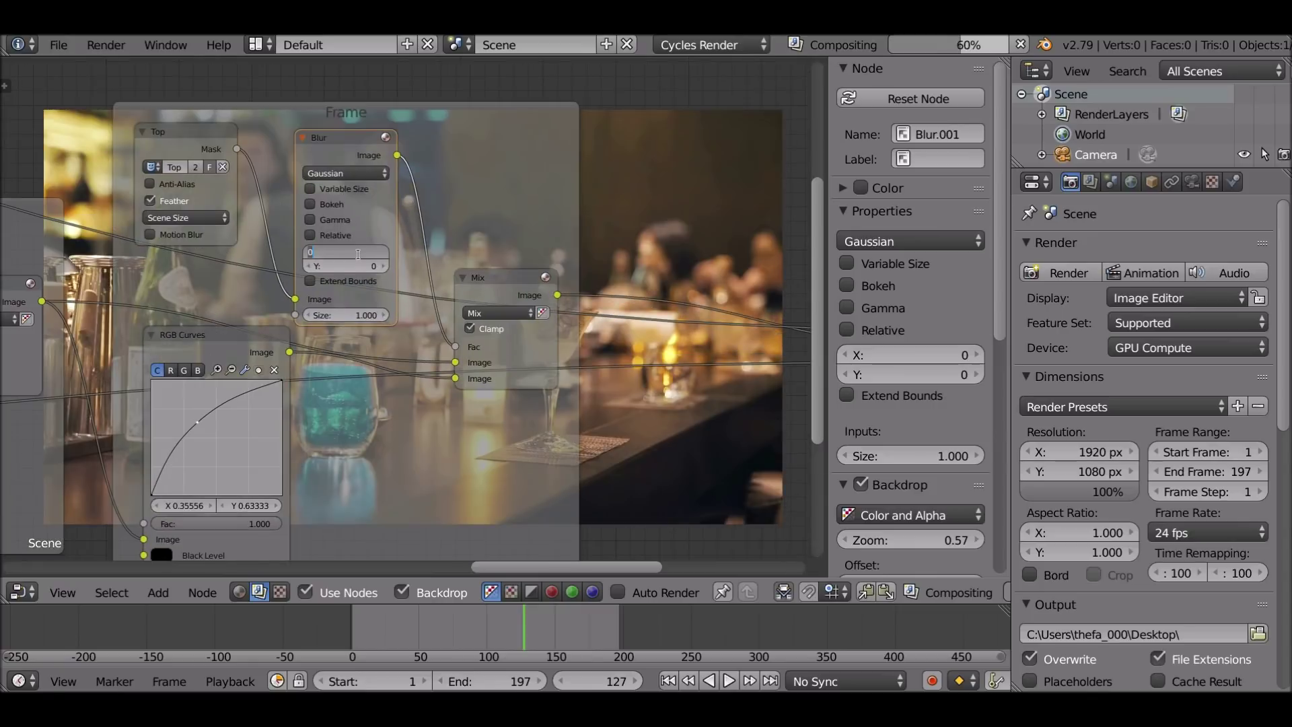
{"action": "type", "text": "5"}
{"action": "key", "text": "Return"}
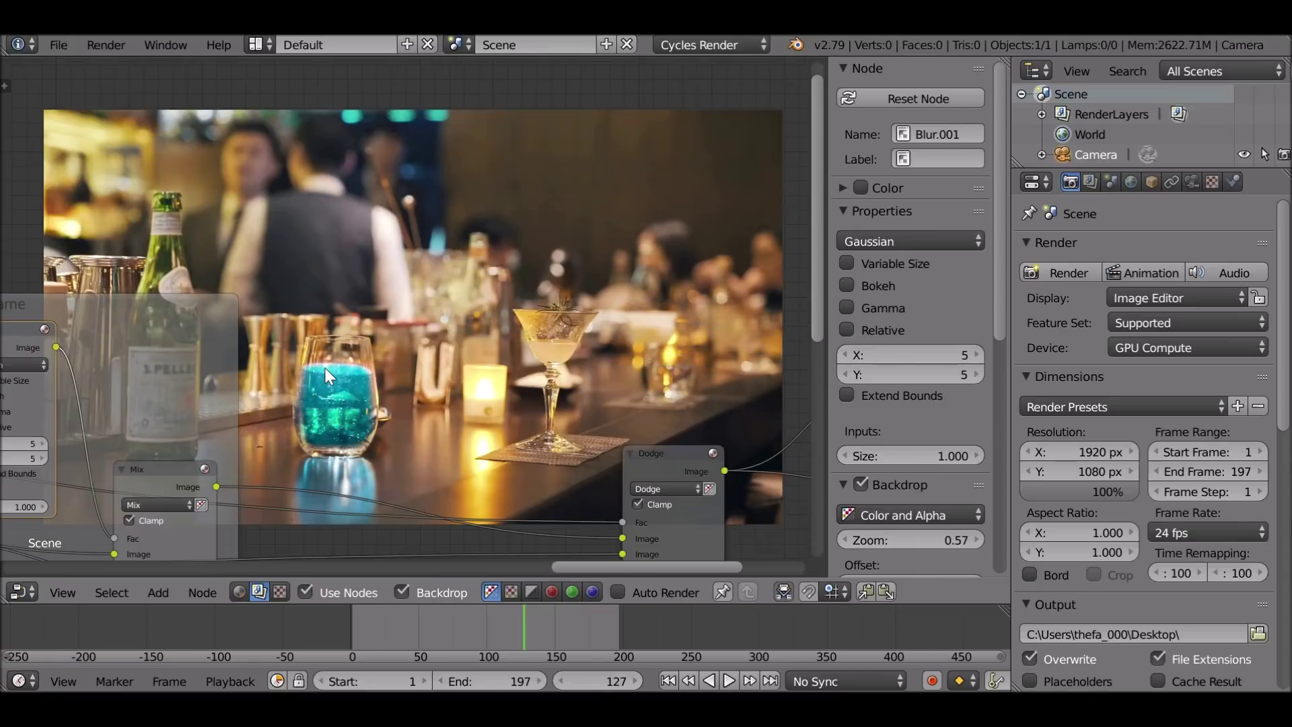
{"action": "scroll", "coordinate": [494, 446], "scroll_direction": "down", "scroll_amount": 9}
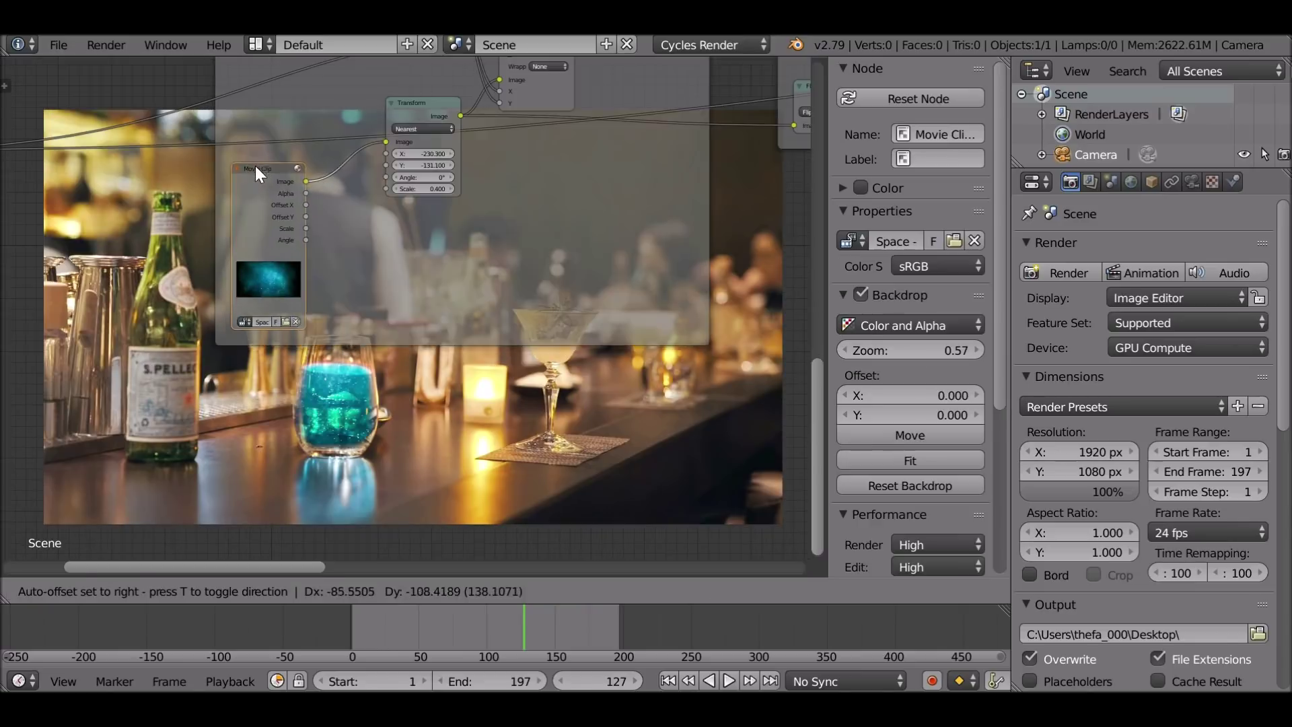
Nudge the particle Movie Clip node and frame it with its Transform node.
{"action": "left_click_drag", "start_coordinate": [256, 165], "coordinate": [294, 198]}
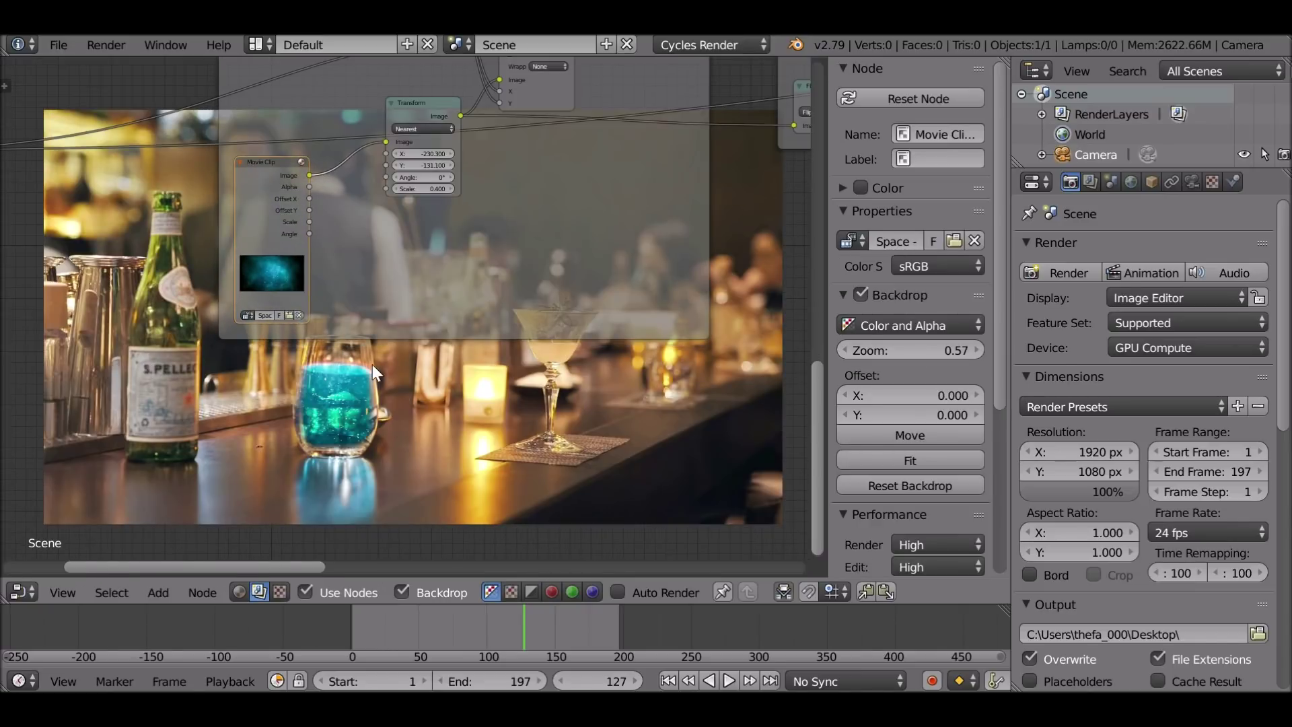
{"action": "middle_click_drag", "start_coordinate": [357, 238], "coordinate": [366, 192]}
{"action": "scroll", "coordinate": [367, 195], "scroll_direction": "up", "scroll_amount": 4}
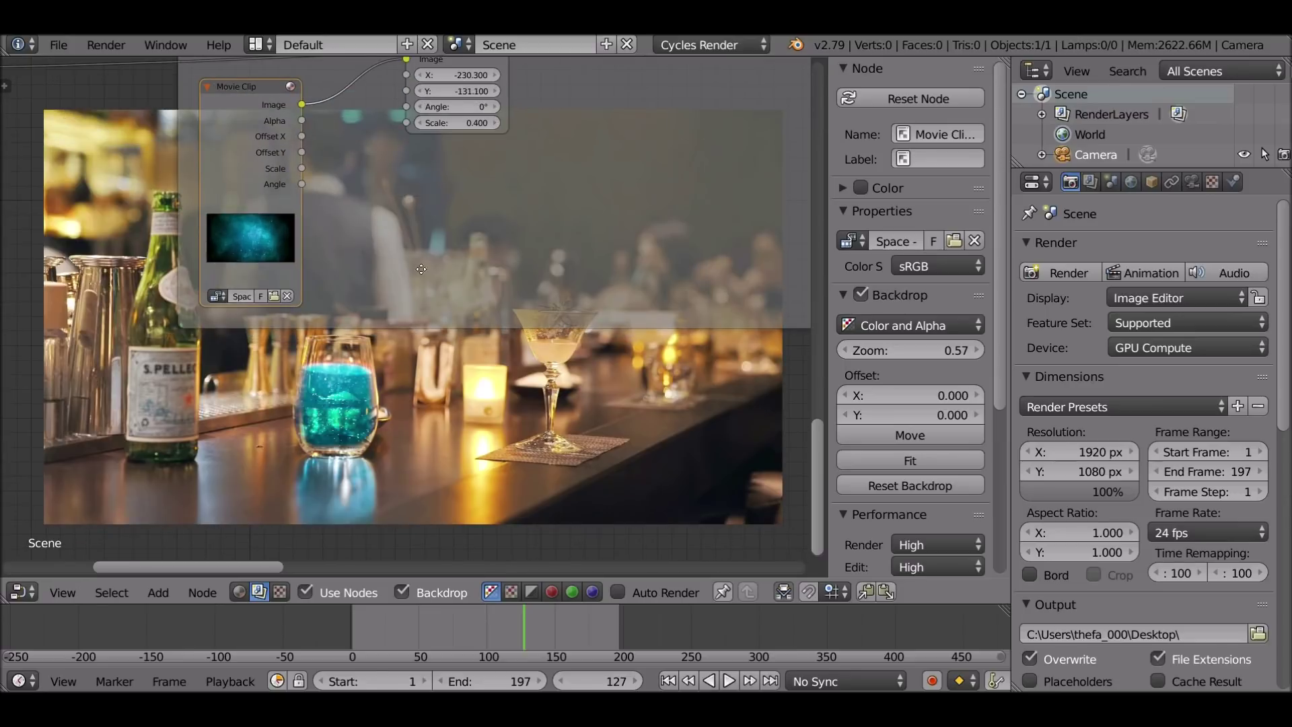
{"action": "middle_click_drag", "start_coordinate": [422, 269], "coordinate": [417, 422]}
{"action": "scroll", "coordinate": [437, 222], "scroll_direction": "down", "scroll_amount": 10}
{"action": "scroll", "coordinate": [412, 274], "scroll_direction": "up", "scroll_amount": 7}
{"action": "left_click_drag", "start_coordinate": [277, 265], "coordinate": [277, 268]}
Insert a Hue Saturation Value node between the particle Movie Clip and Transform.
{"action": "key", "text": "shift+a"}
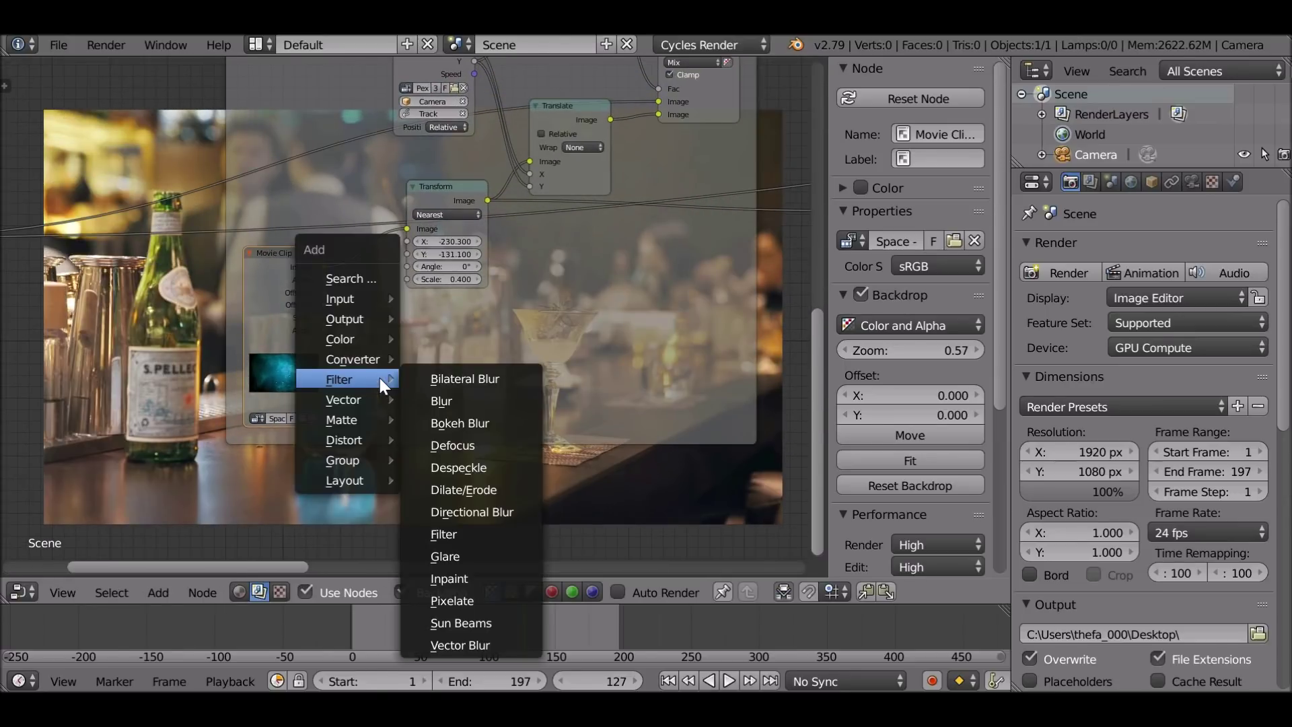
{"action": "mouse_move", "coordinate": [345, 336]}
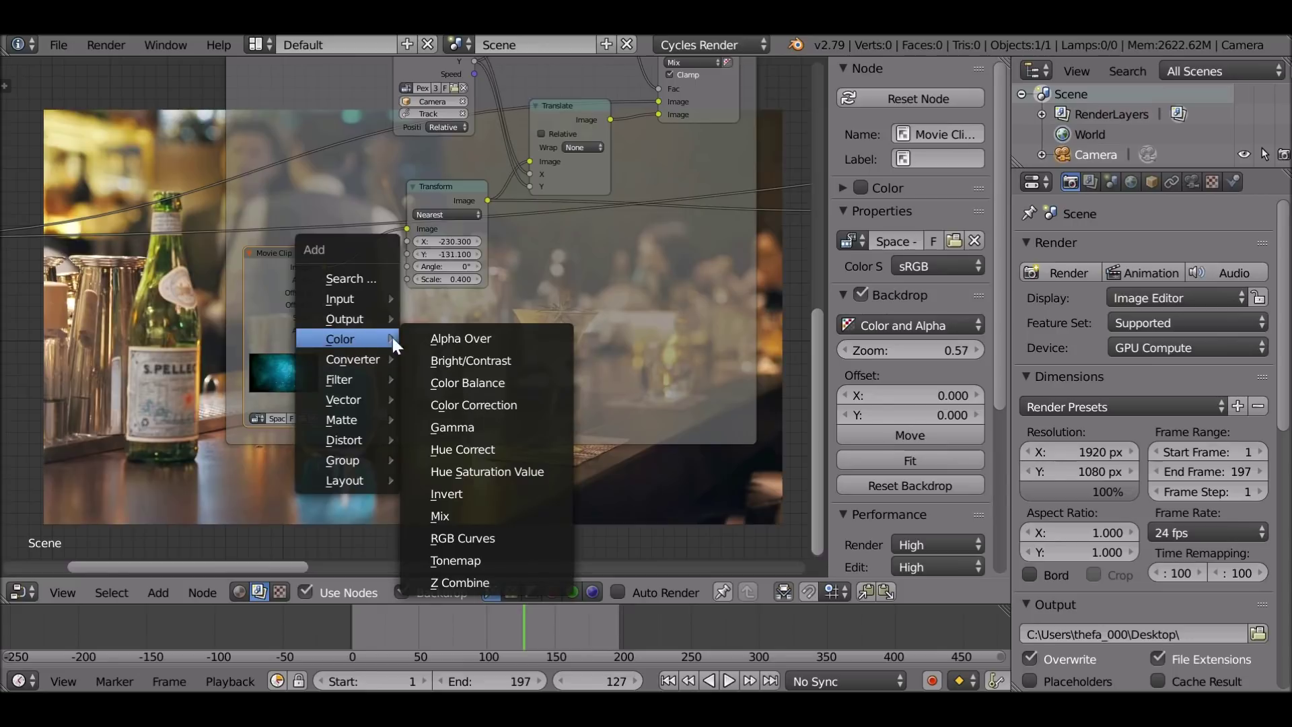
{"action": "left_click", "coordinate": [539, 470]}
{"action": "left_click", "coordinate": [335, 239]}
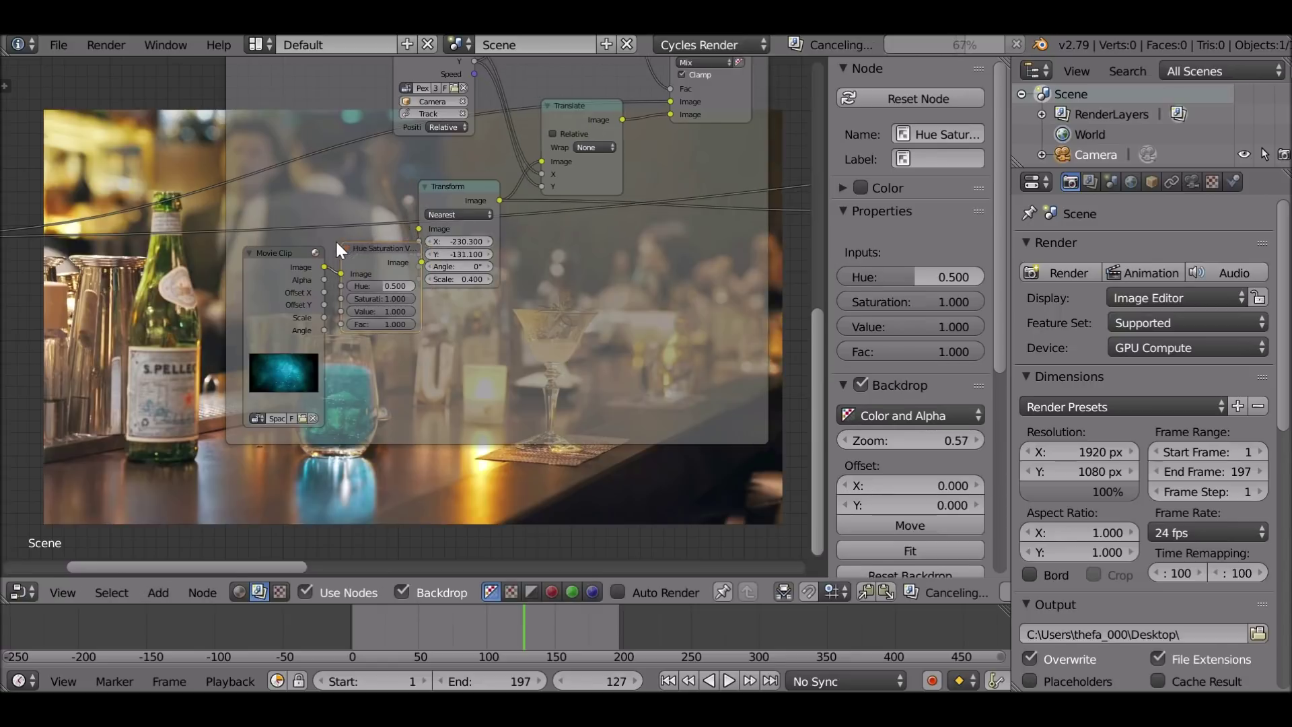
{"action": "middle_click_drag", "start_coordinate": [414, 278], "coordinate": [438, 133]}
{"action": "scroll", "coordinate": [438, 134], "scroll_direction": "up", "scroll_amount": 4}
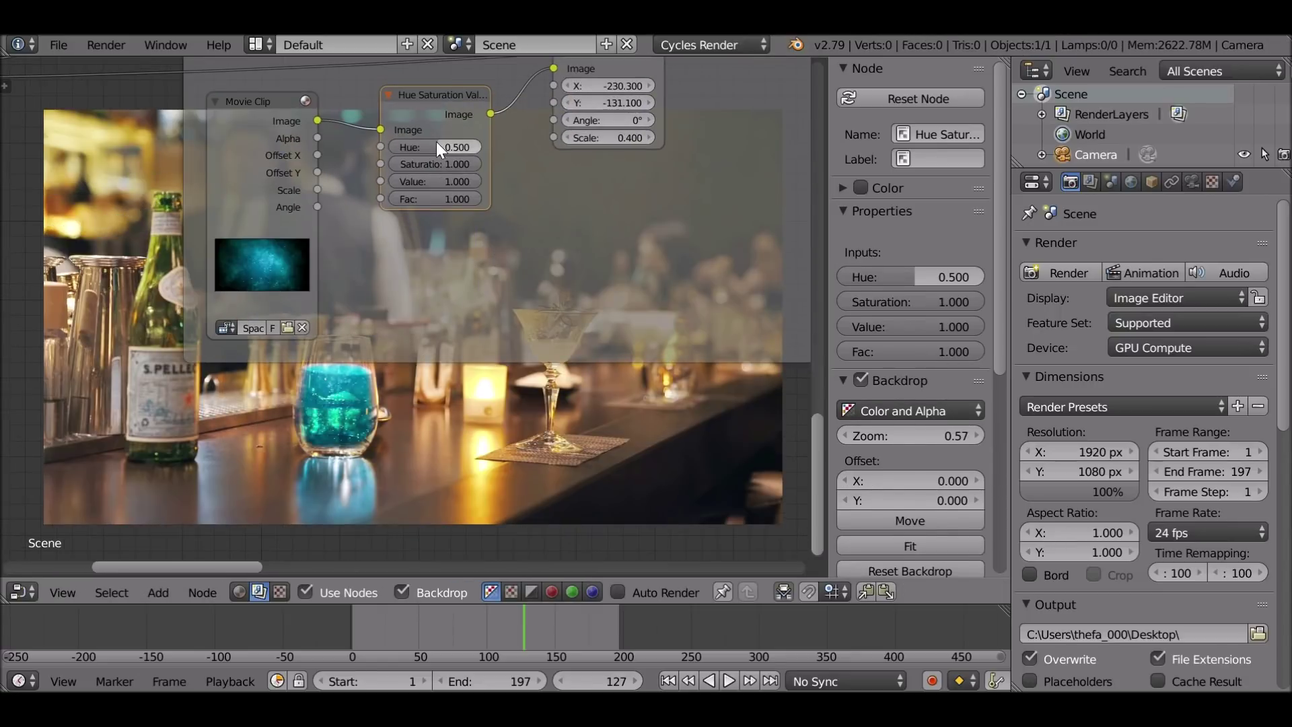
Try hue values 0.755, 0.264, 0.118 and 0.955 to test glass colours.
{"action": "left_click_drag", "start_coordinate": [437, 146], "coordinate": [471, 147]}
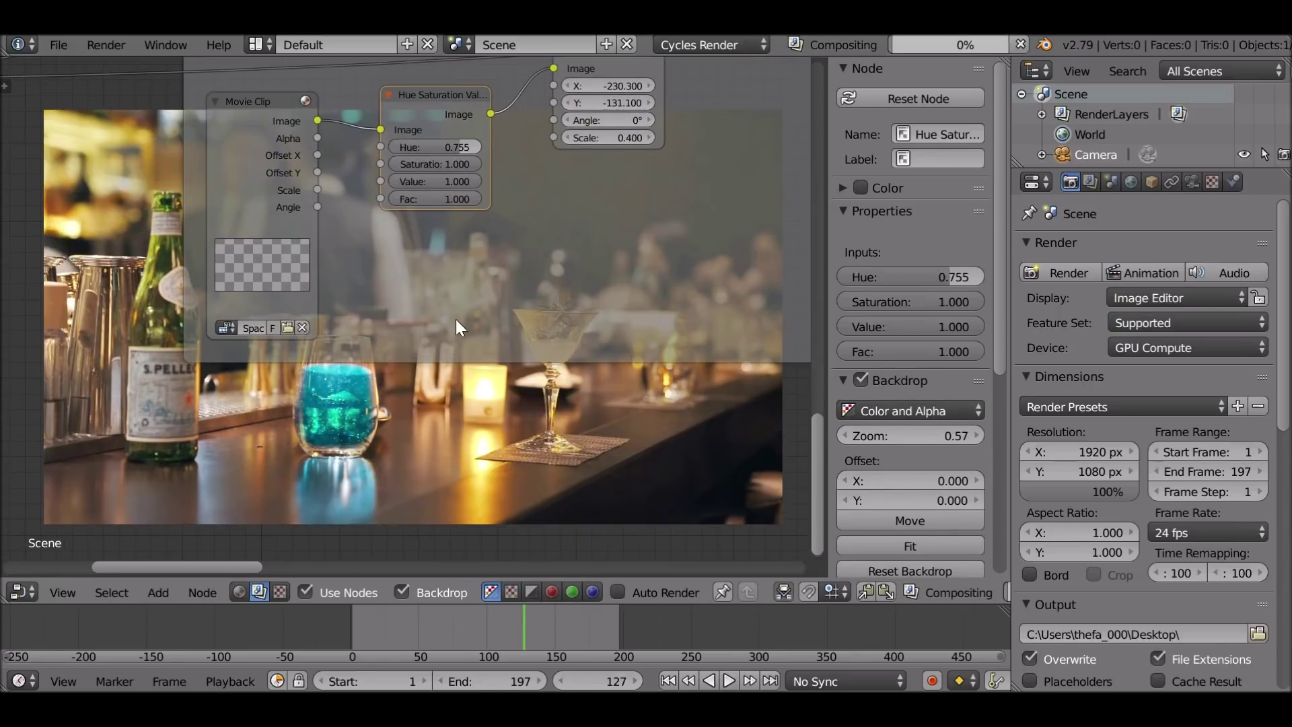
{"action": "middle_click_drag", "start_coordinate": [456, 321], "coordinate": [426, 284]}
{"action": "middle_click_drag", "start_coordinate": [408, 105], "coordinate": [407, 130]}
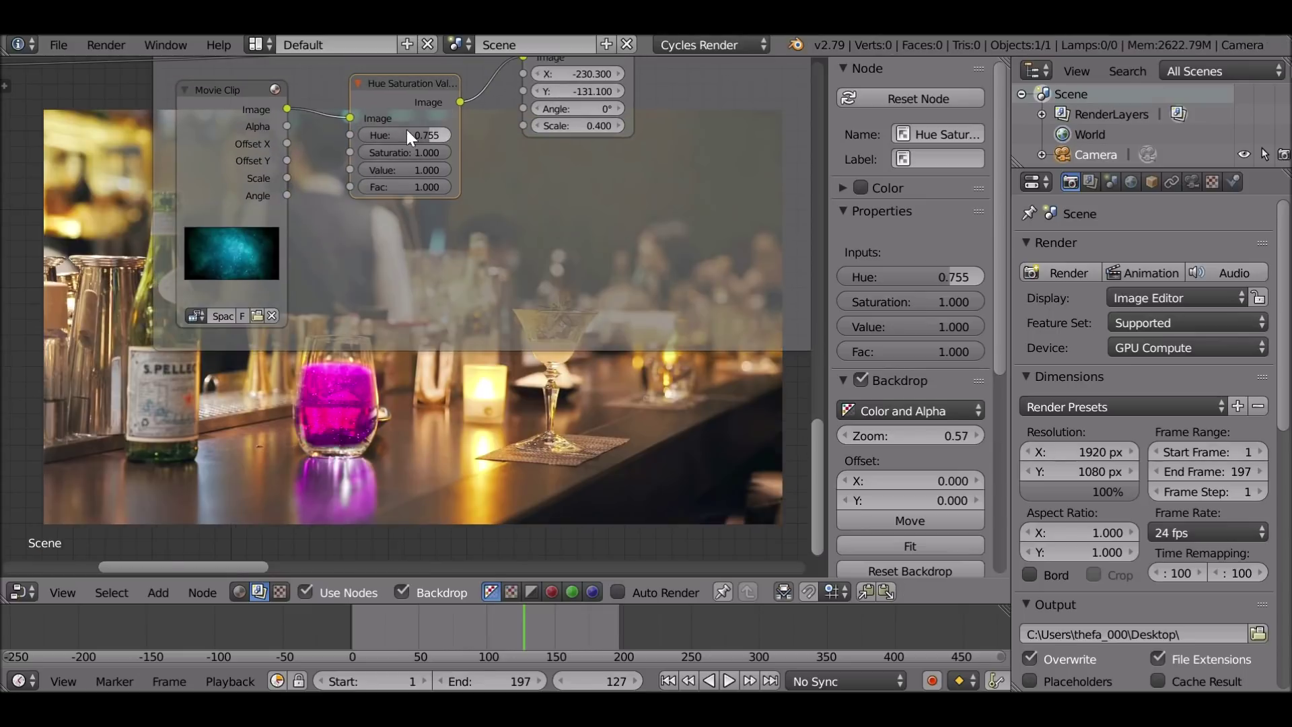
{"action": "left_click_drag", "start_coordinate": [426, 138], "coordinate": [388, 134]}
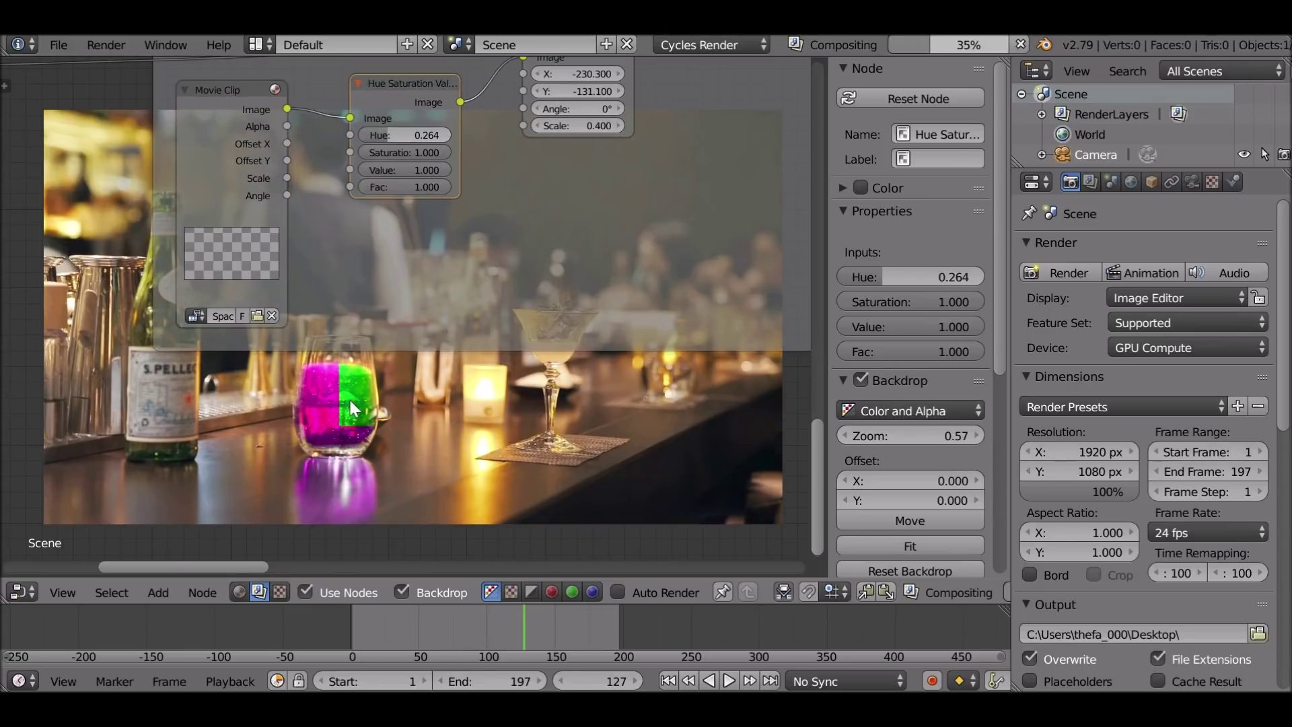
{"action": "middle_click_drag", "start_coordinate": [362, 402], "coordinate": [348, 264]}
{"action": "left_click_drag", "start_coordinate": [369, 131], "coordinate": [356, 136]}
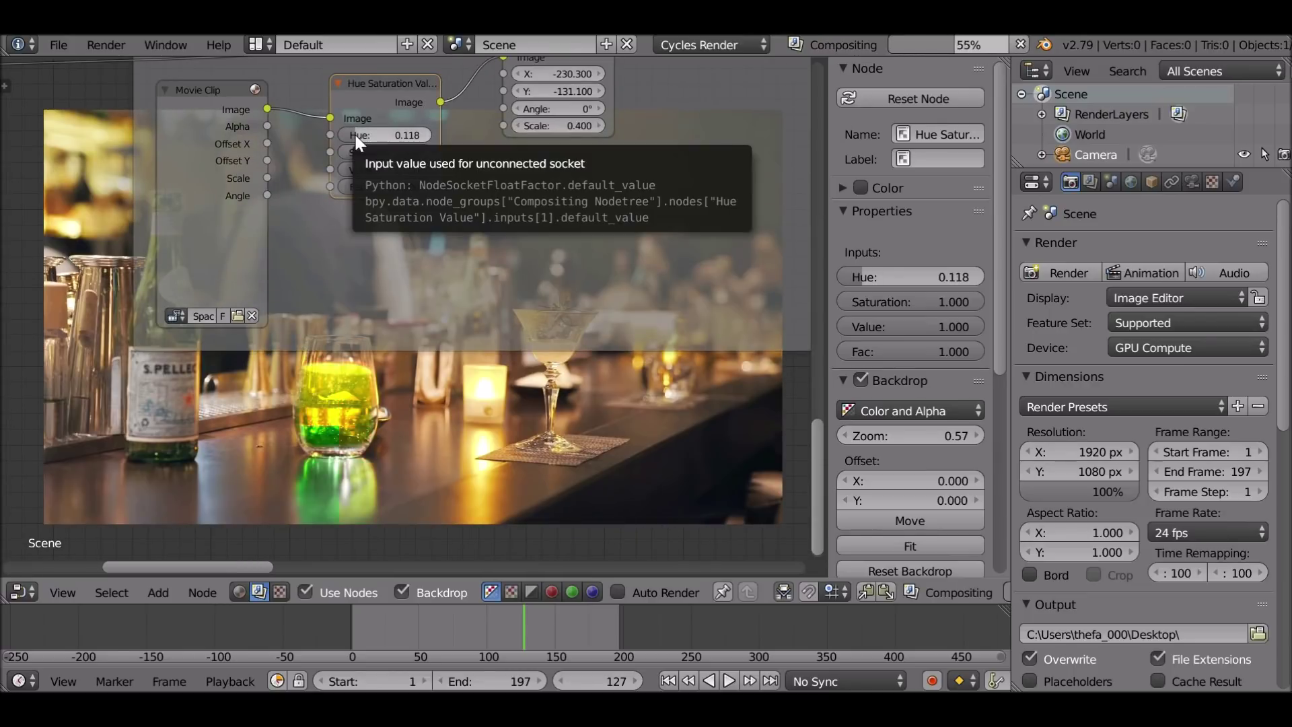
{"action": "left_click_drag", "start_coordinate": [354, 132], "coordinate": [432, 134]}
{"action": "middle_click_drag", "start_coordinate": [450, 316], "coordinate": [458, 192]}
{"action": "middle_click_drag", "start_coordinate": [317, 325], "coordinate": [436, 321]}
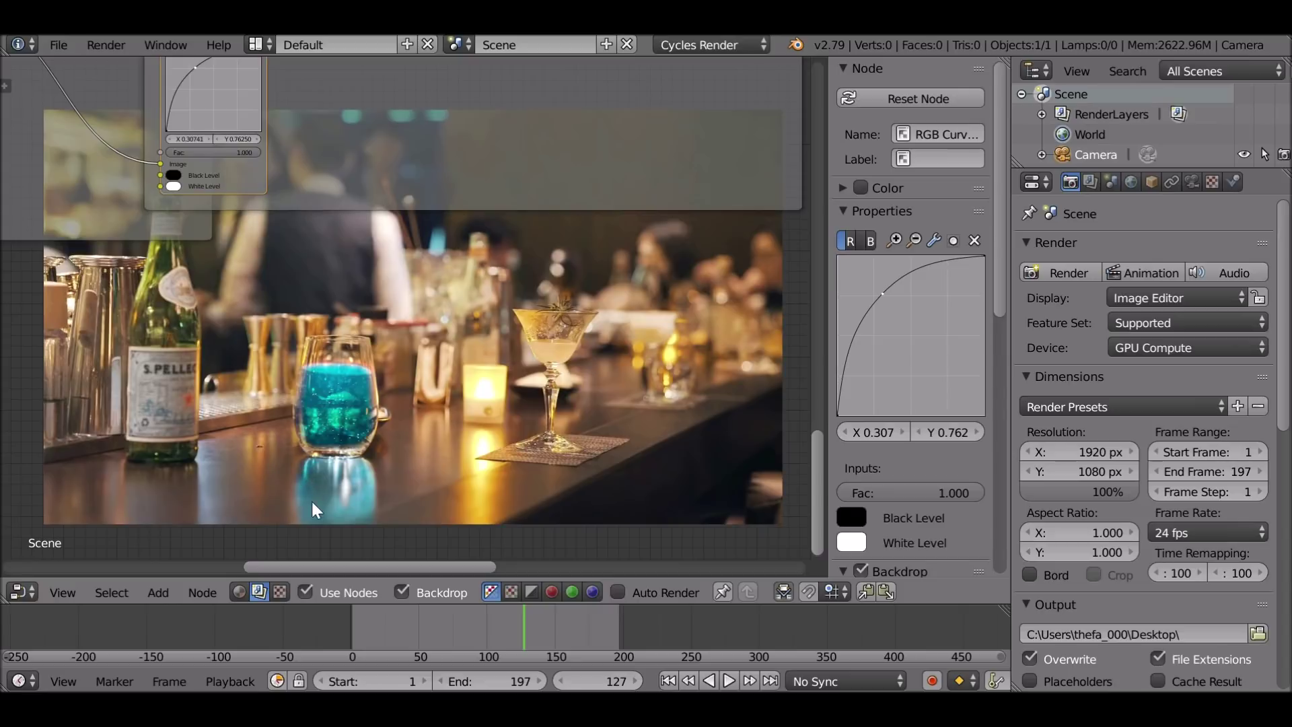
Frame the Mix and Dodge nodes and check the render output folder, leaving it unchanged.
{"action": "scroll", "coordinate": [405, 404], "scroll_direction": "down", "scroll_amount": 4}
{"action": "middle_click_drag", "start_coordinate": [399, 402], "coordinate": [199, 397]}
{"action": "mouse_move", "coordinate": [310, 346]}
{"action": "middle_mouse_down"}
{"action": "mouse_move", "coordinate": [270, 298]}
{"action": "mouse_move", "coordinate": [216, 389]}
{"action": "mouse_move", "coordinate": [209, 441]}
{"action": "middle_mouse_up"}
{"action": "mouse_move", "coordinate": [525, 435]}
{"action": "middle_mouse_down"}
{"action": "mouse_move", "coordinate": [283, 438]}
{"action": "mouse_move", "coordinate": [720, 276]}
{"action": "middle_mouse_up"}
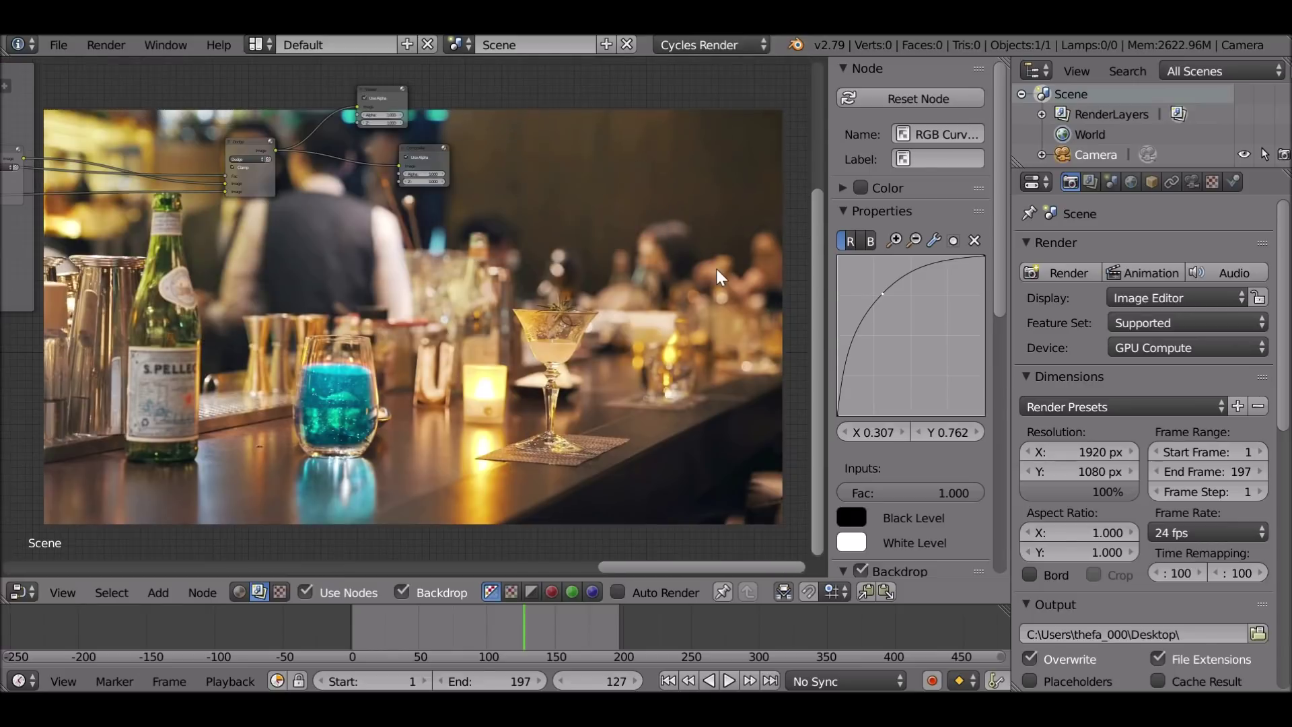
{"action": "scroll", "coordinate": [1121, 342], "scroll_direction": "down", "scroll_amount": 6}
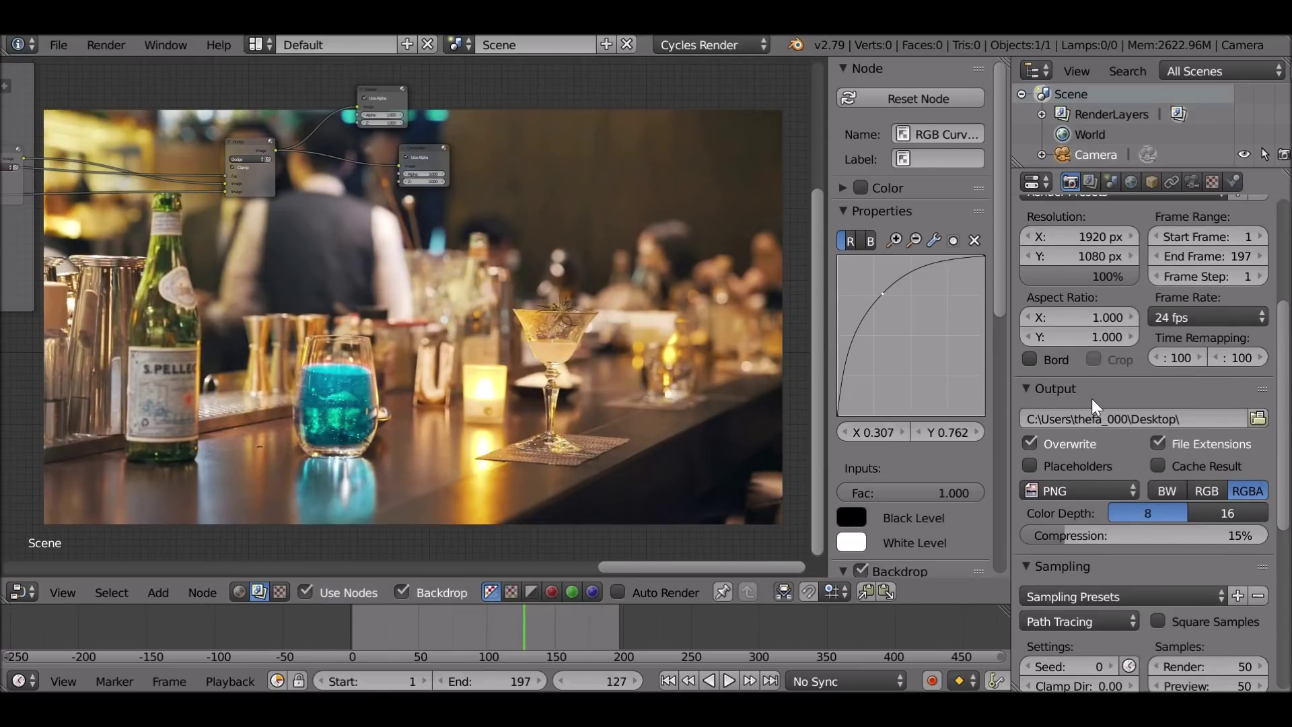
{"action": "left_click", "coordinate": [1257, 419]}
{"action": "left_click", "coordinate": [1277, 125]}
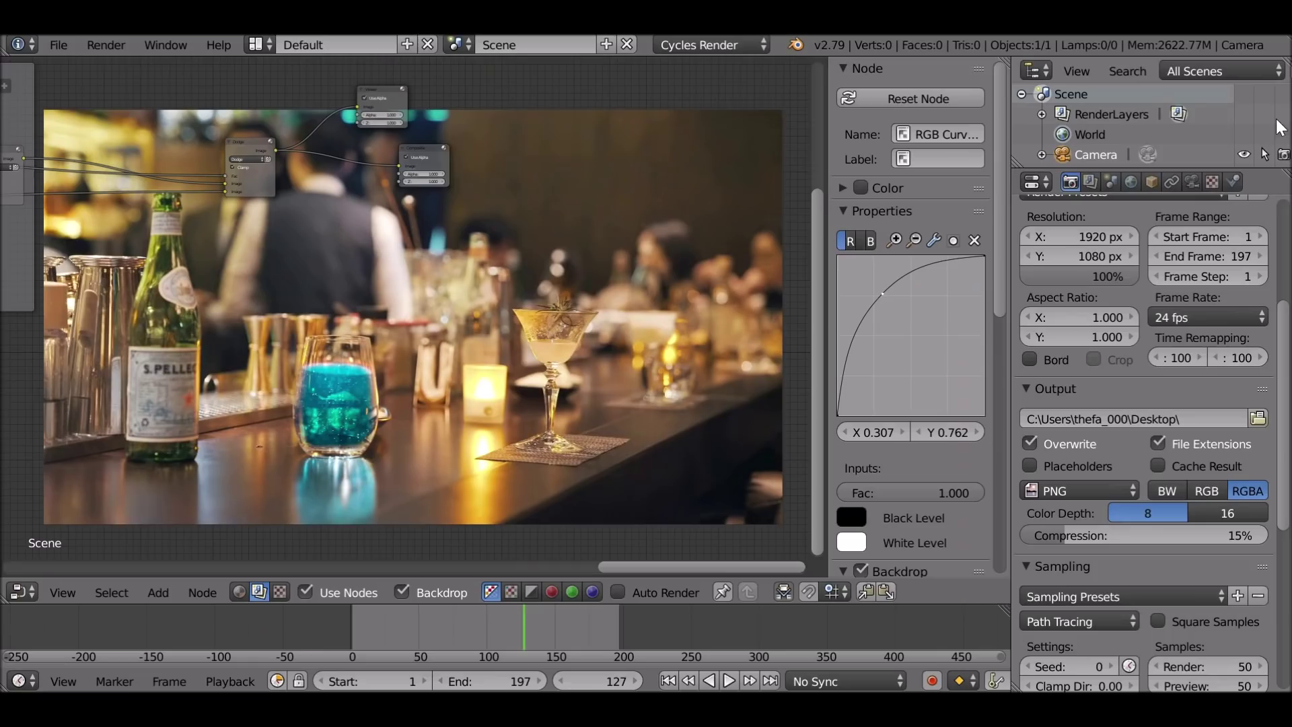
{"action": "scroll", "coordinate": [1137, 336], "scroll_direction": "down", "scroll_amount": 2}
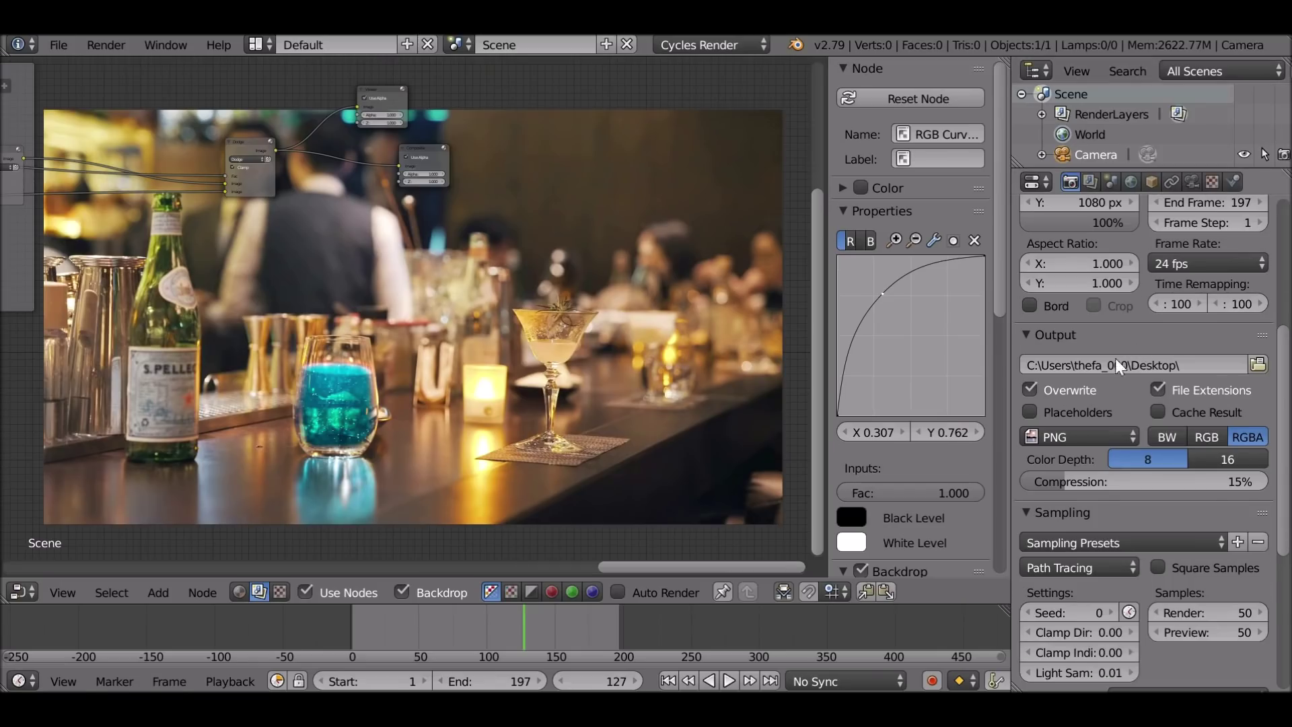
Switch the output format to FFmpeg video with the 'h264 in MP4' encoding preset.
{"action": "left_click", "coordinate": [1070, 436]}
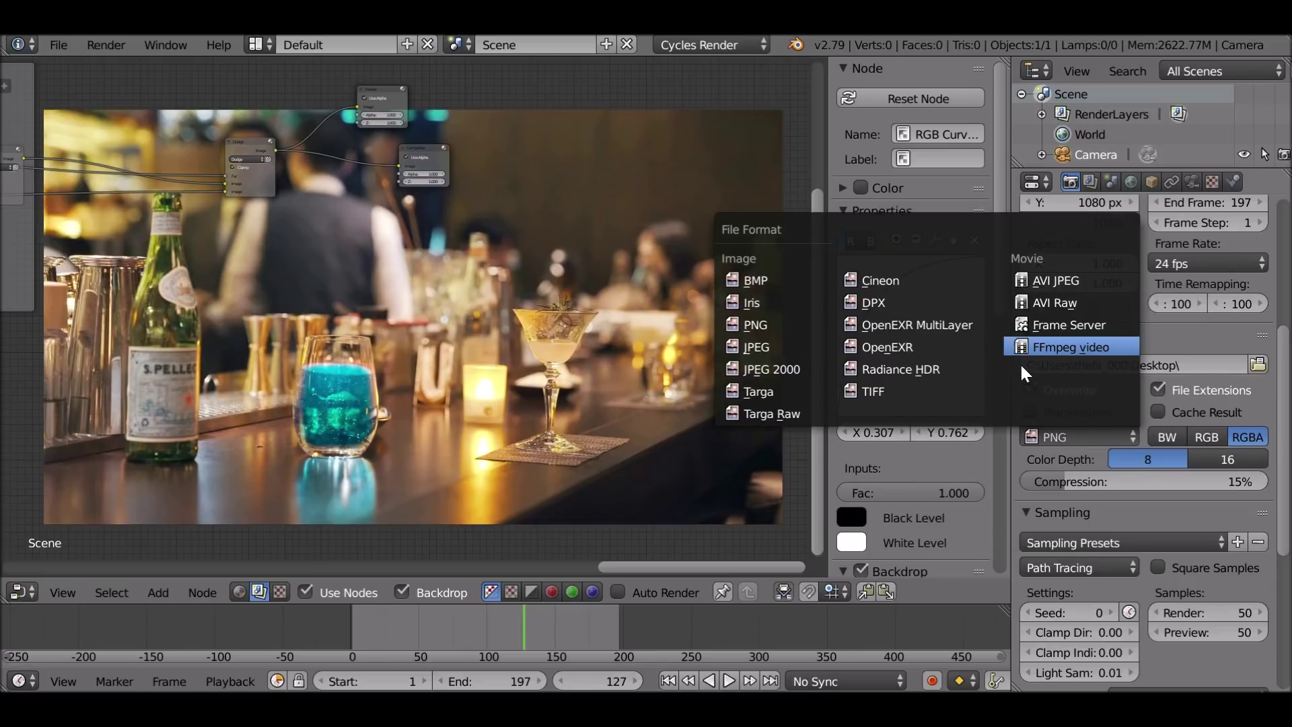
{"action": "left_click", "coordinate": [1071, 349]}
{"action": "scroll", "coordinate": [1080, 435], "scroll_direction": "down", "scroll_amount": 2}
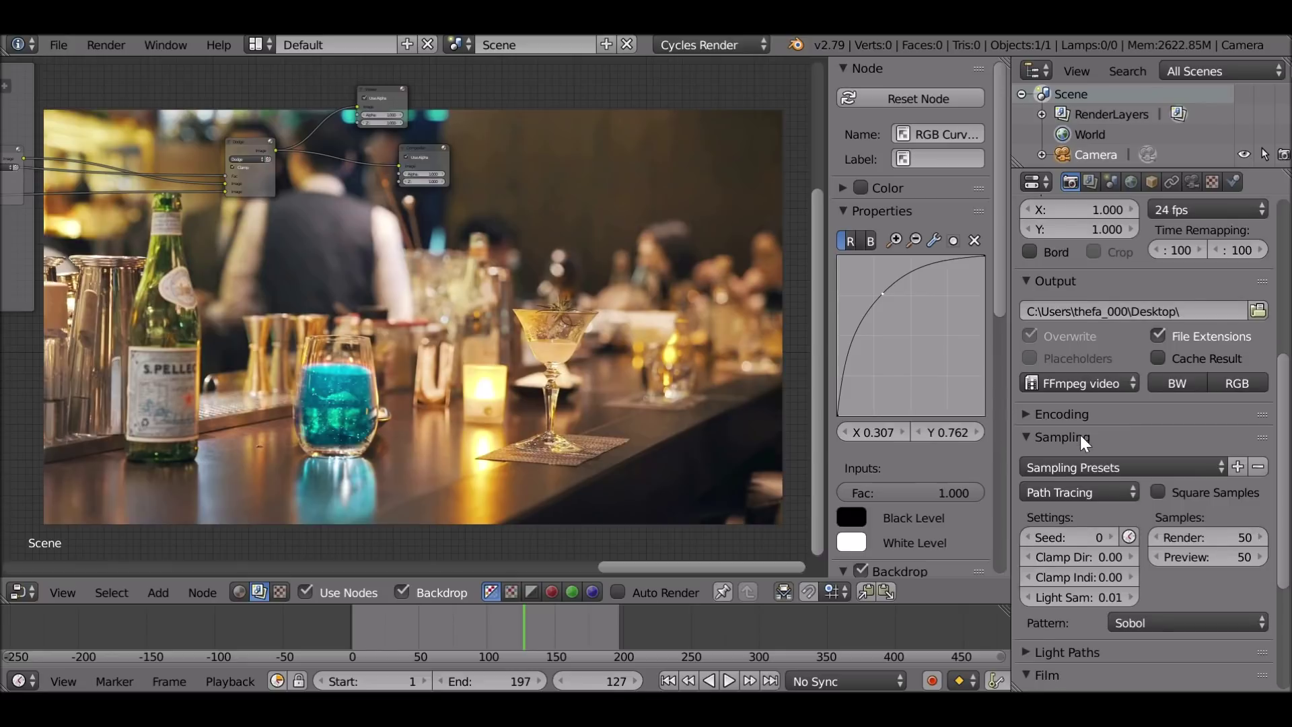
{"action": "left_click", "coordinate": [1052, 411]}
{"action": "scroll", "coordinate": [1052, 411], "scroll_direction": "down", "scroll_amount": 3}
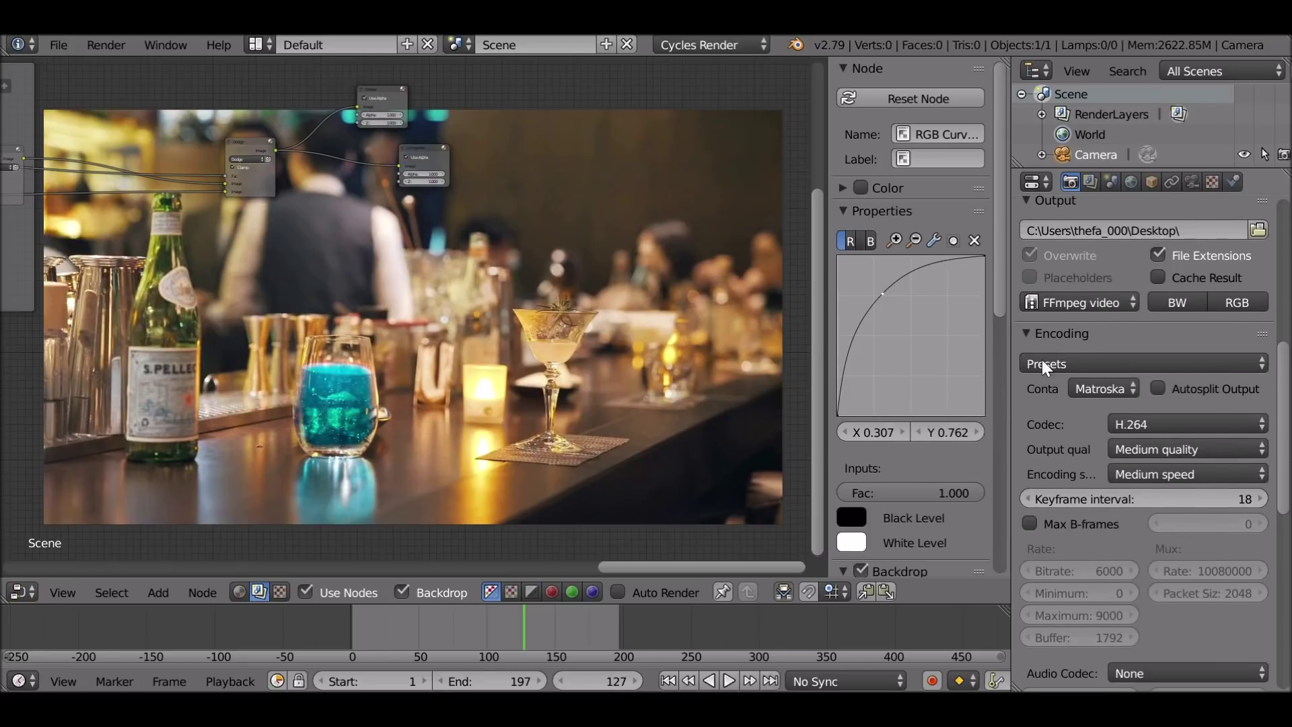
{"action": "left_click", "coordinate": [1074, 361]}
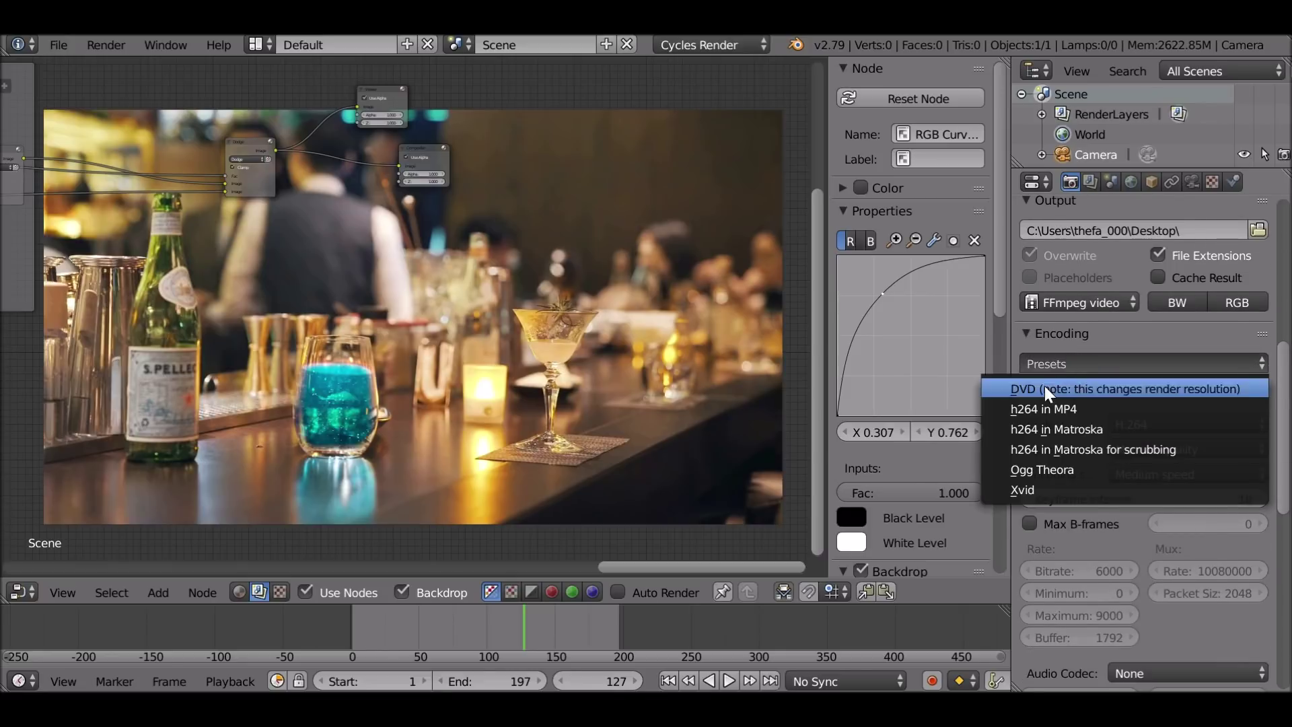
{"action": "left_click", "coordinate": [1116, 406]}
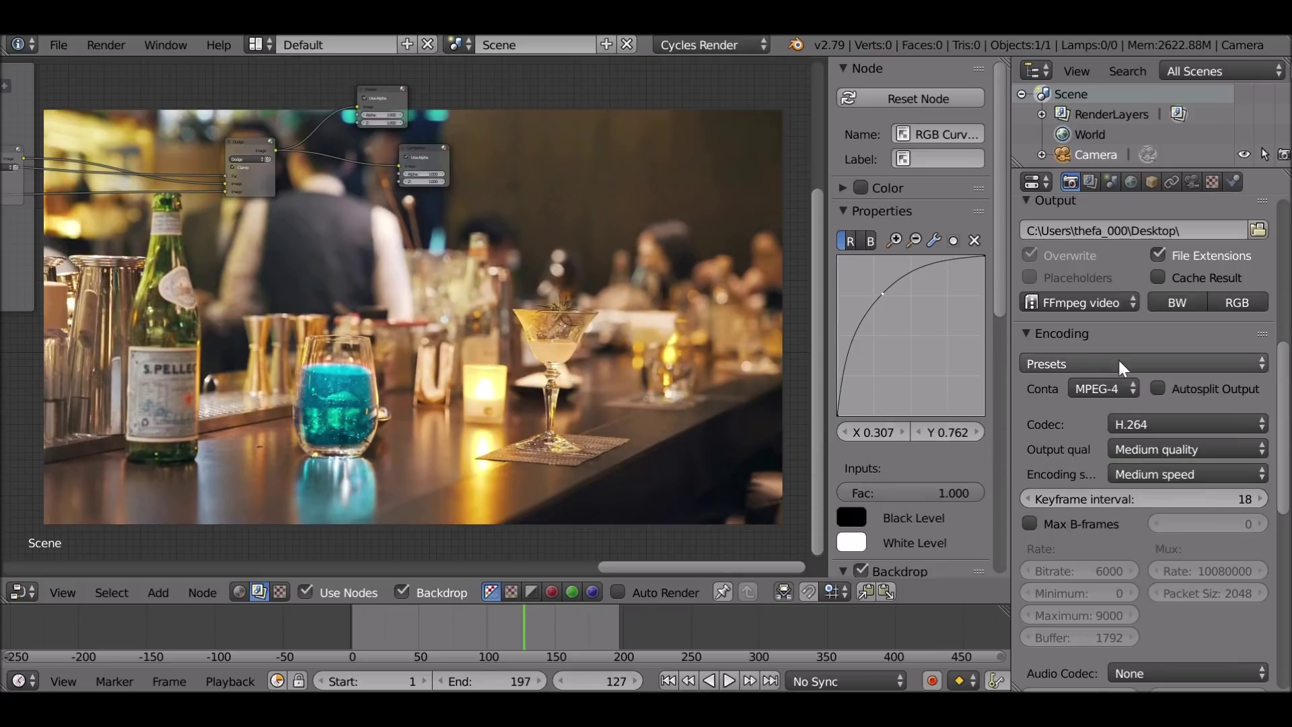
{"action": "scroll", "coordinate": [1103, 347], "scroll_direction": "up", "scroll_amount": 15}
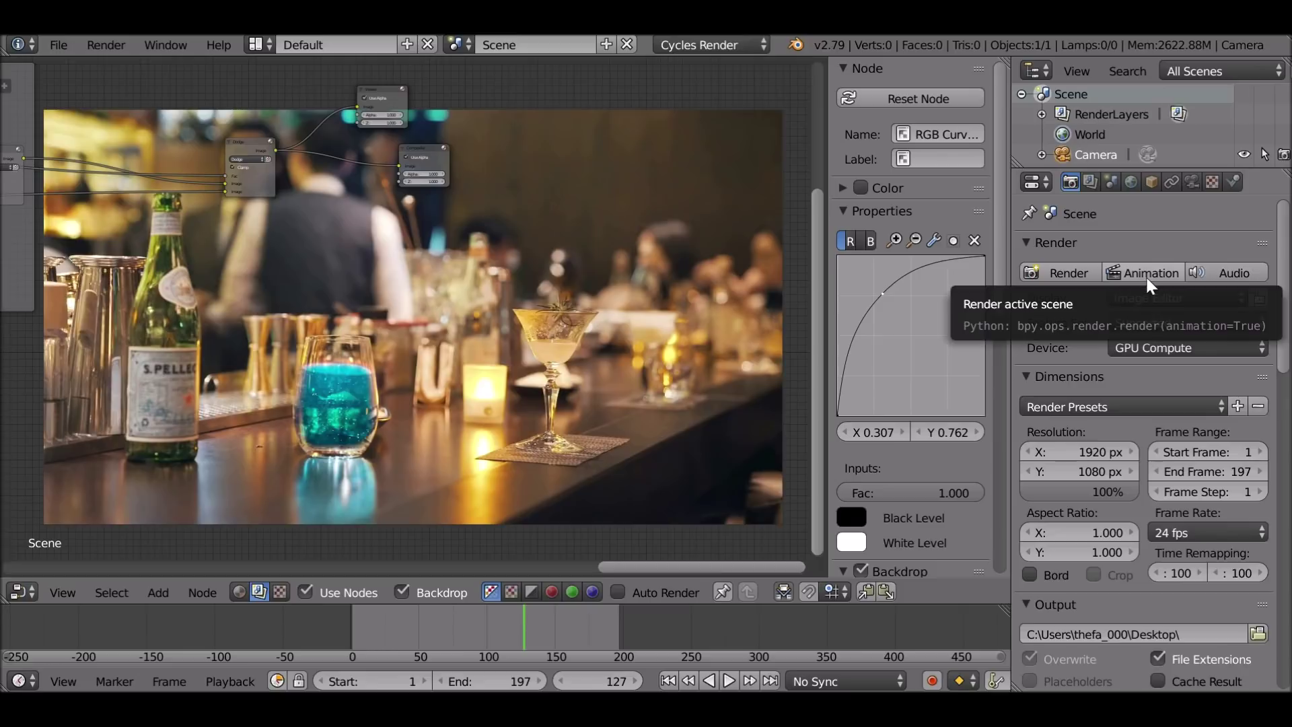